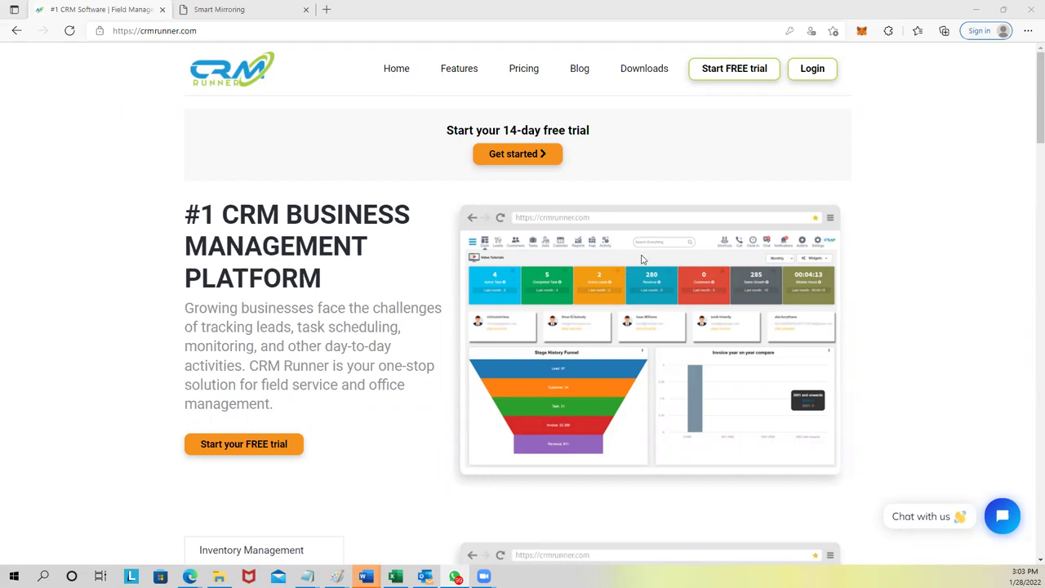
# Open the CRM Runner login page and log in with the prefilled account credentials.
pyautogui.click(813, 70)
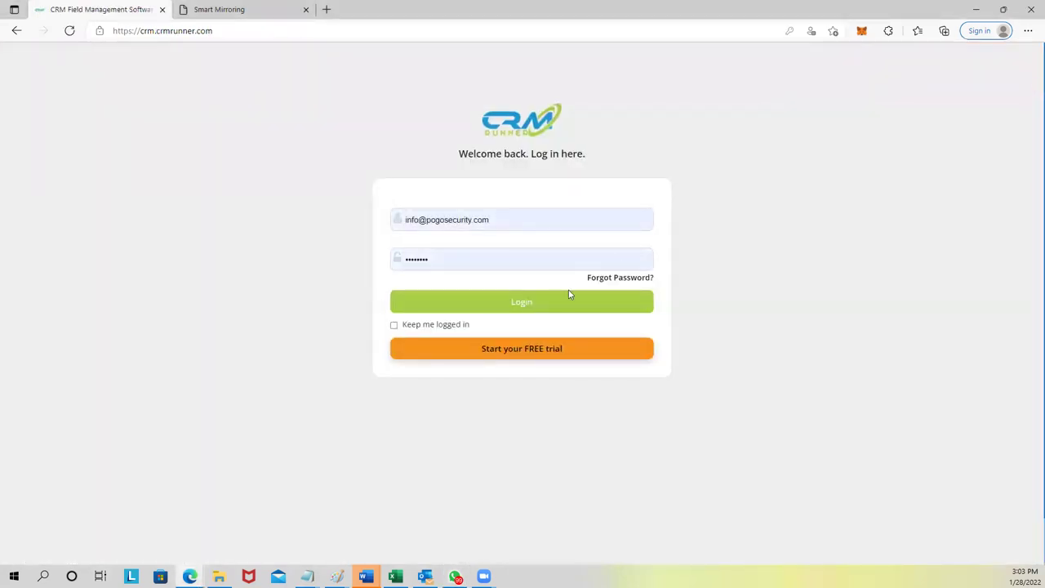
pyautogui.click(555, 310)
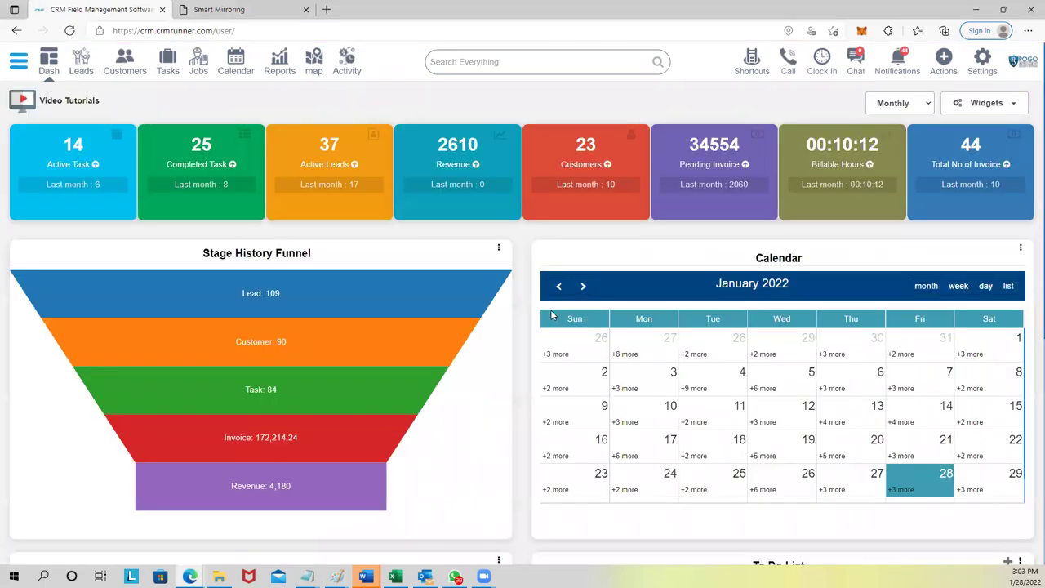
# Review the dashboard's summary cards, reporting period options, stage history funnel, calendar, employee location map and to-do list.
pyautogui.scroll(-2, 529, 349)
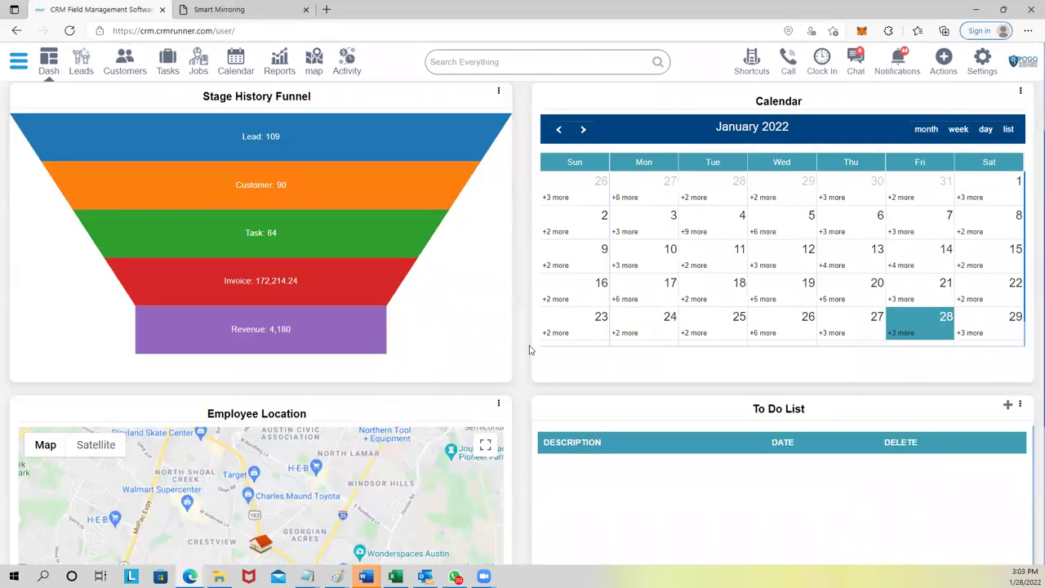
pyautogui.scroll(2, 530, 349)
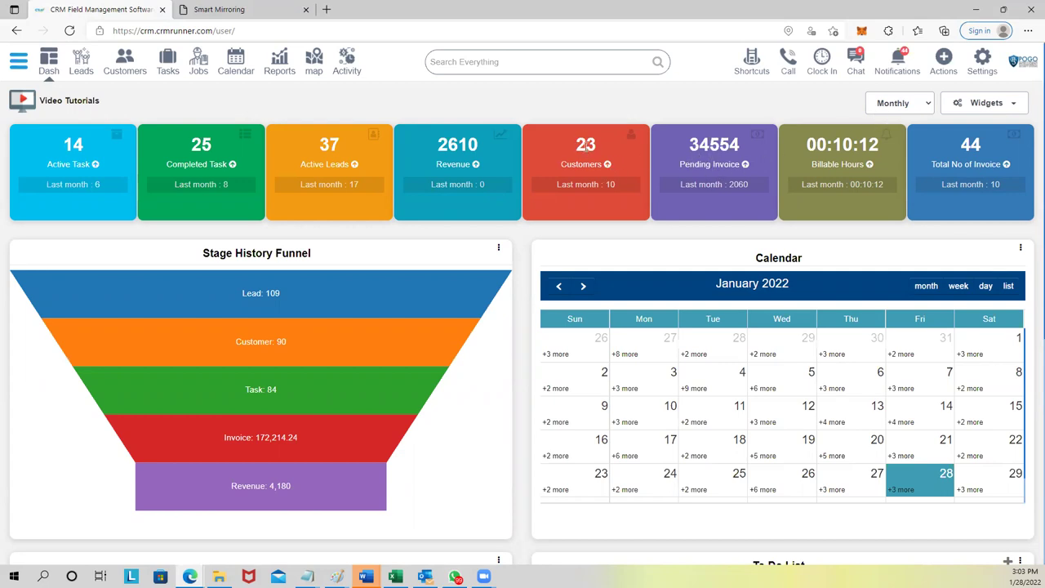
pyautogui.click(915, 107)
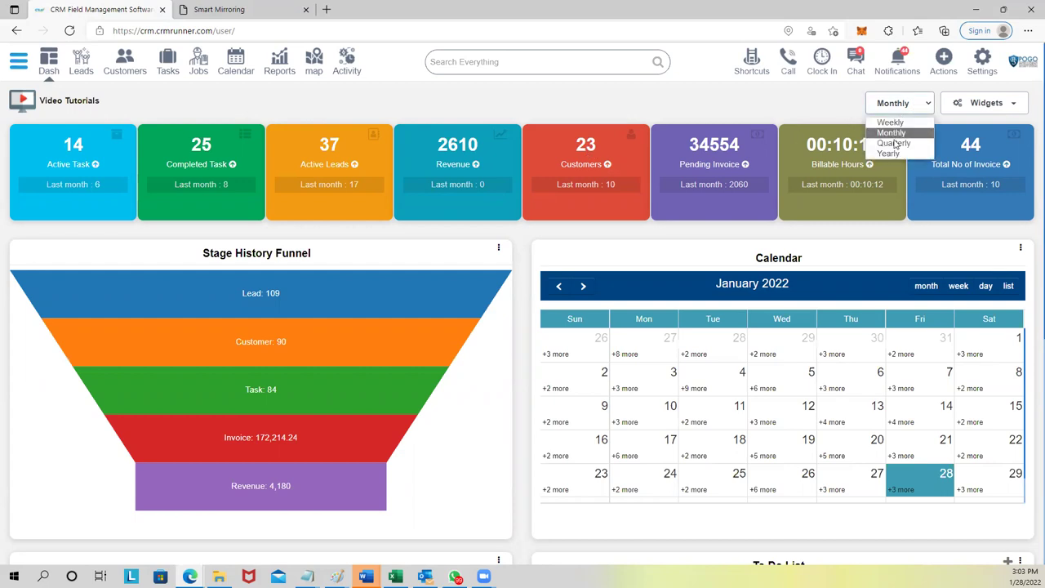
pyautogui.click(891, 132)
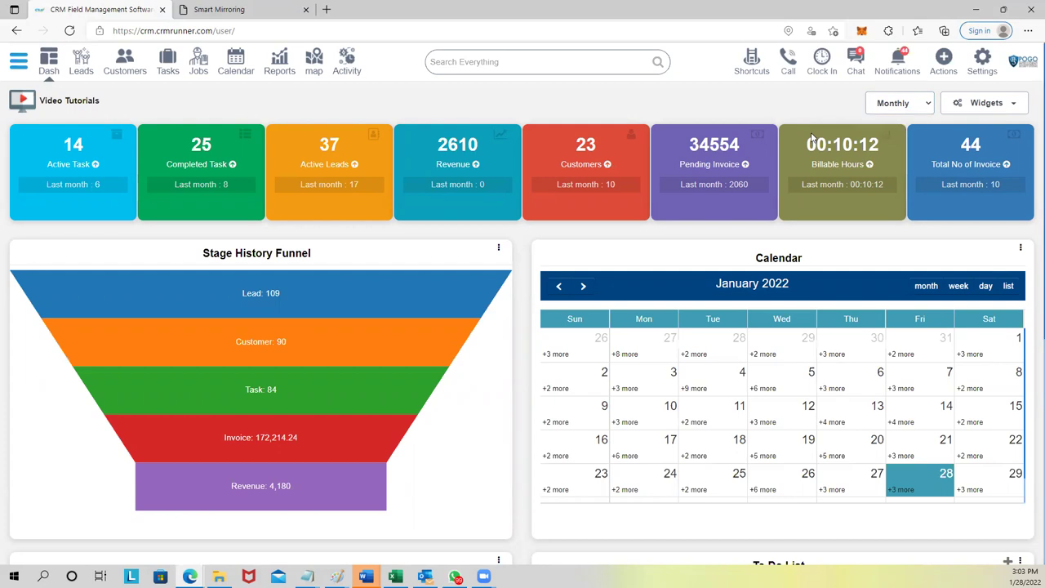
pyautogui.scroll(-1, 811, 137)
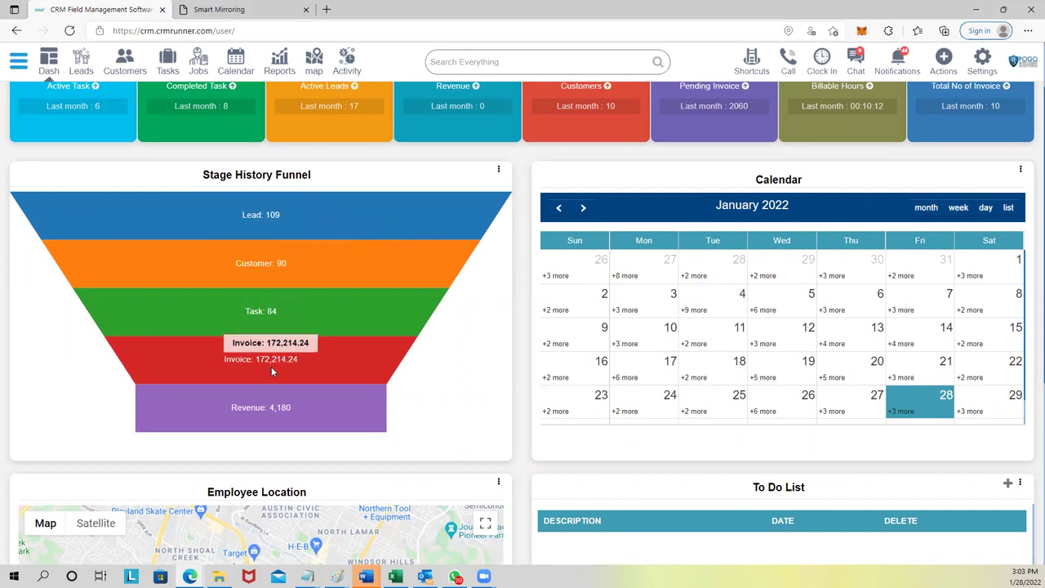
pyautogui.scroll(-3, 286, 362)
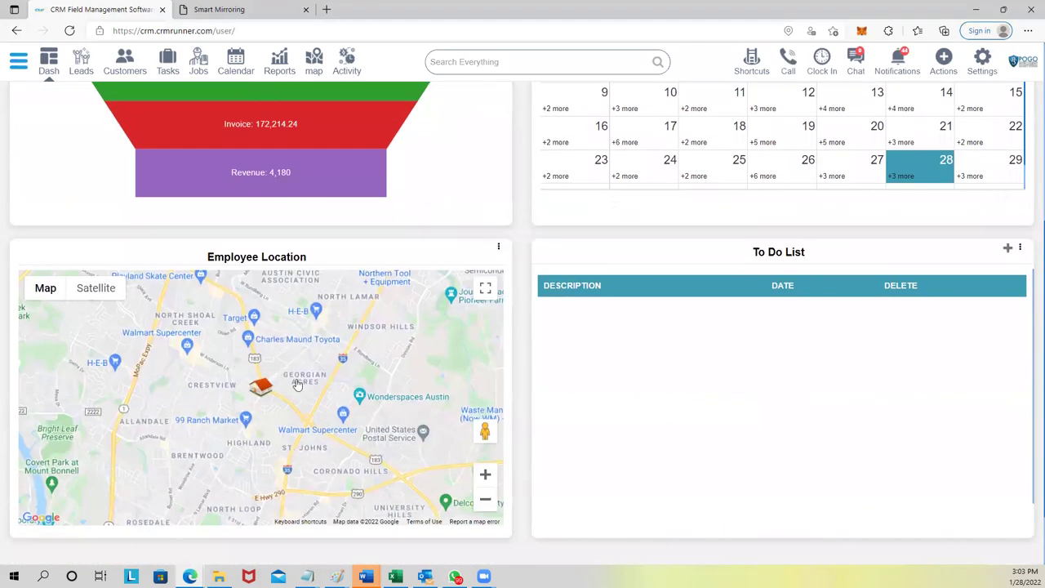
pyautogui.scroll(1, 776, 364)
pyautogui.scroll(3, 776, 364)
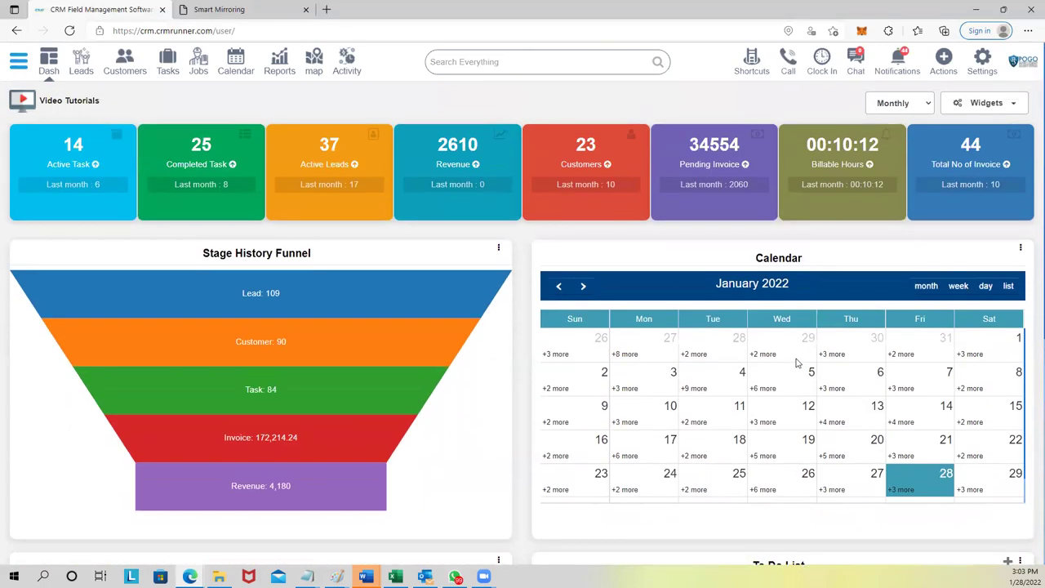
# Enable the Display Employee widget on the dashboard.
pyautogui.click(987, 103)
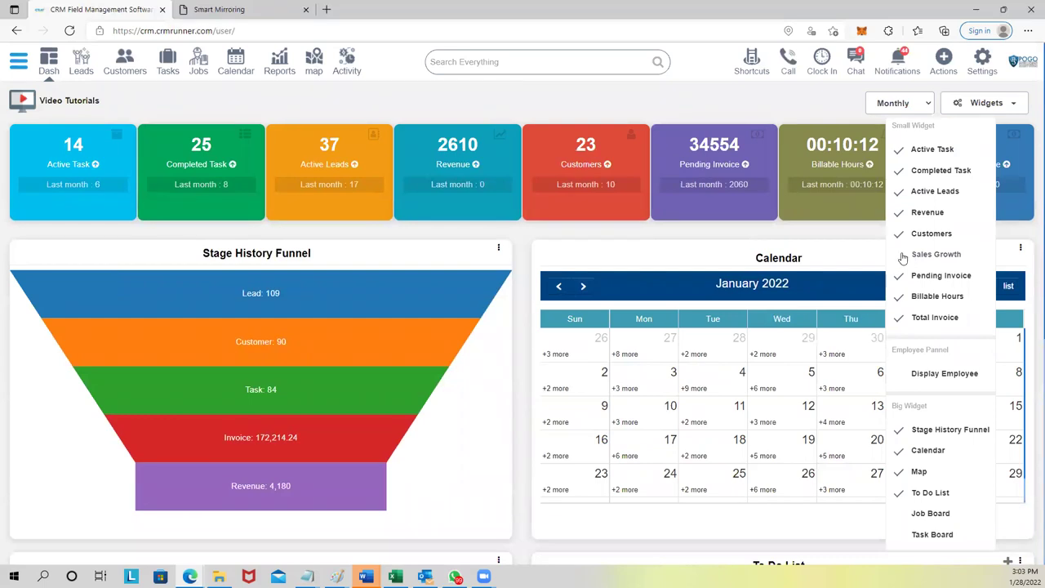
pyautogui.scroll(-2, 890, 280)
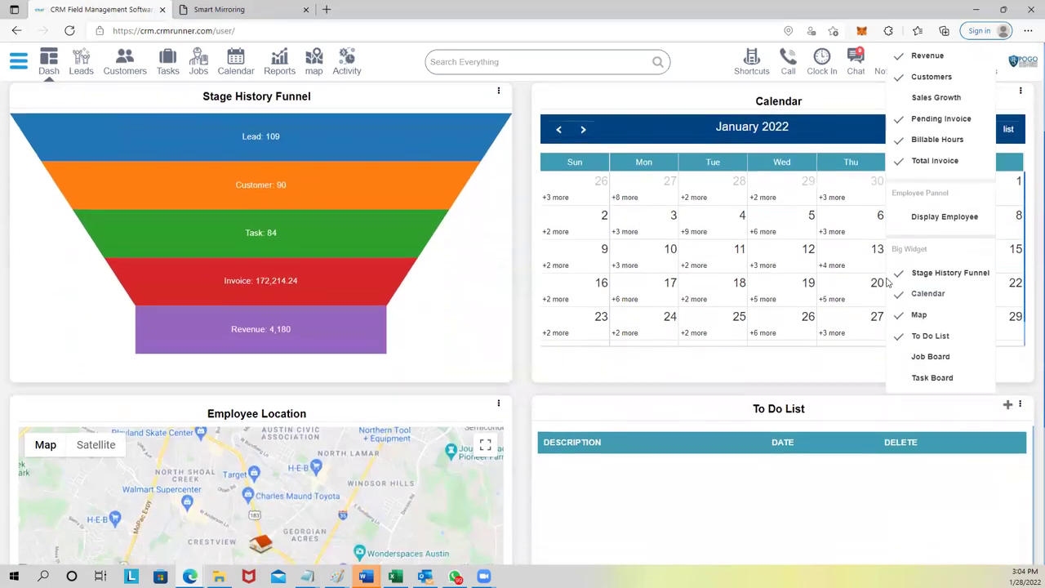
pyautogui.click(905, 219)
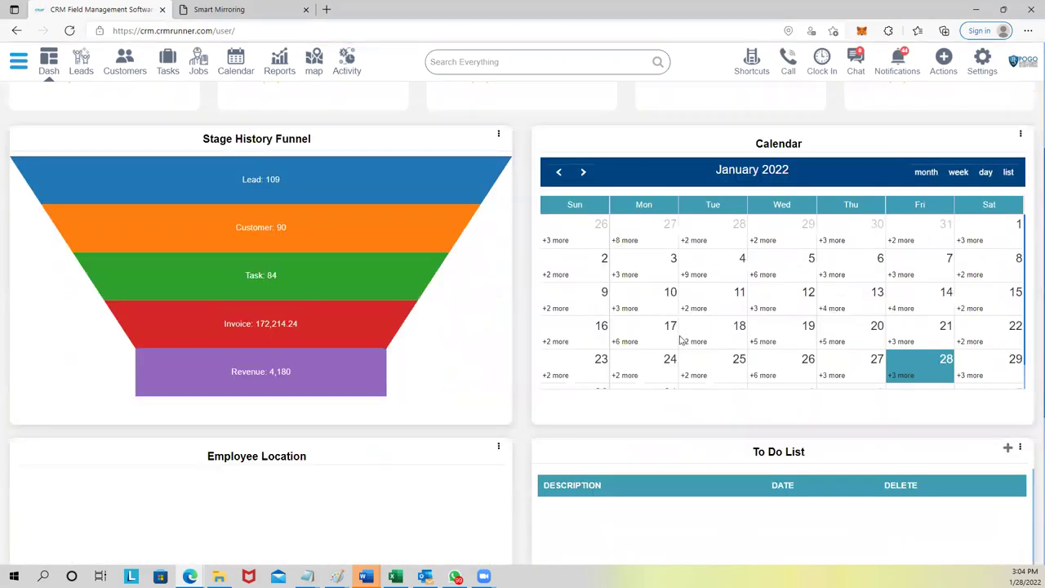
pyautogui.scroll(3, 678, 338)
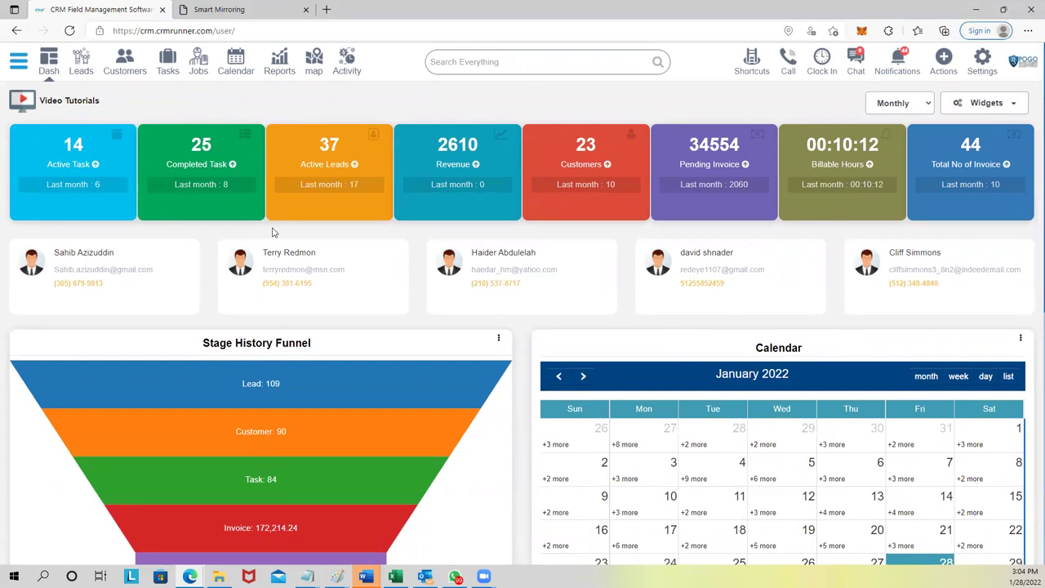
# Look through the video tutorials page and return to the dashboard.
pyautogui.click(53, 105)
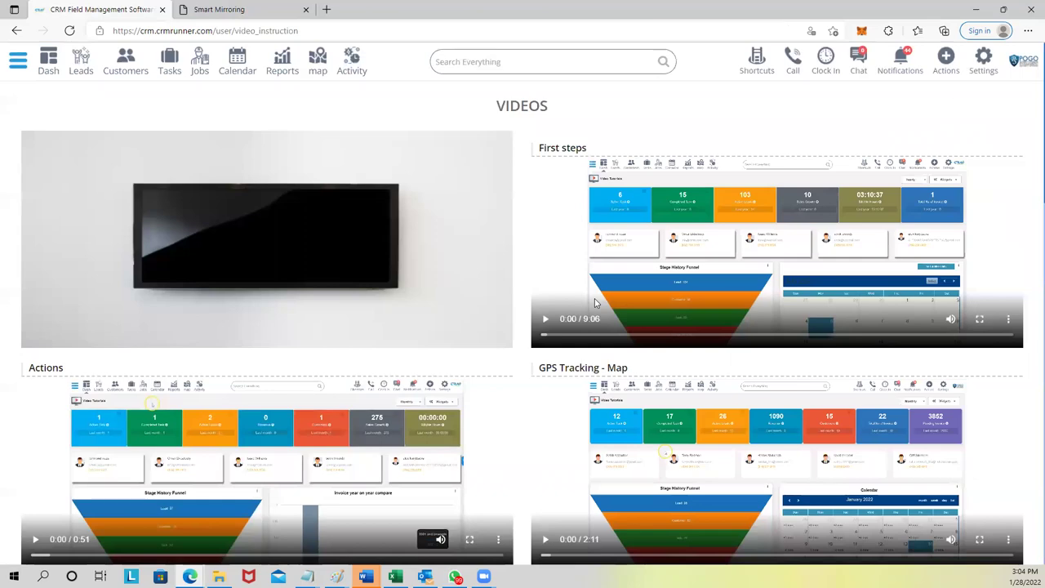
pyautogui.scroll(-5, 588, 310)
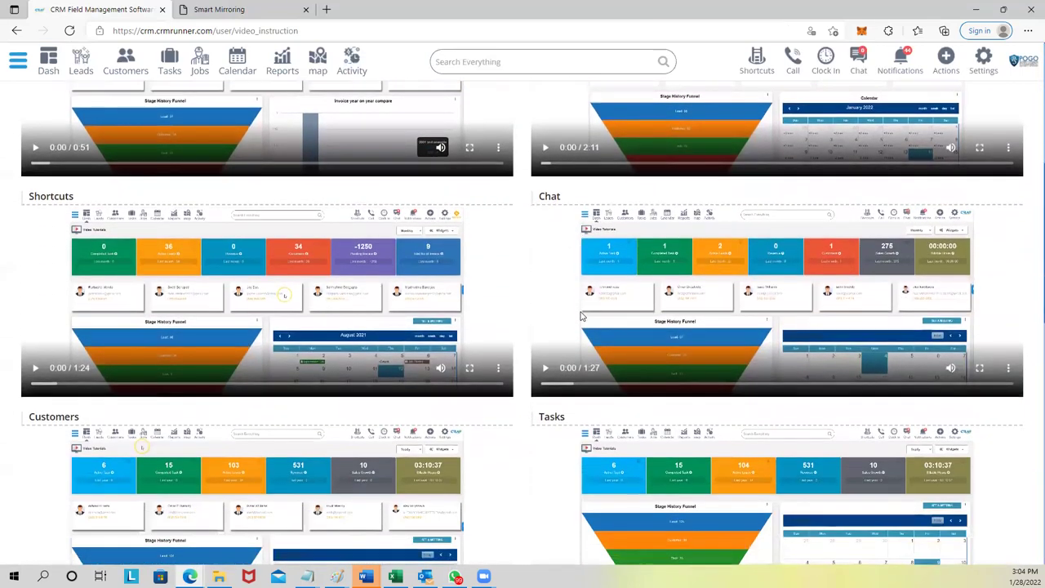
pyautogui.scroll(5, 582, 317)
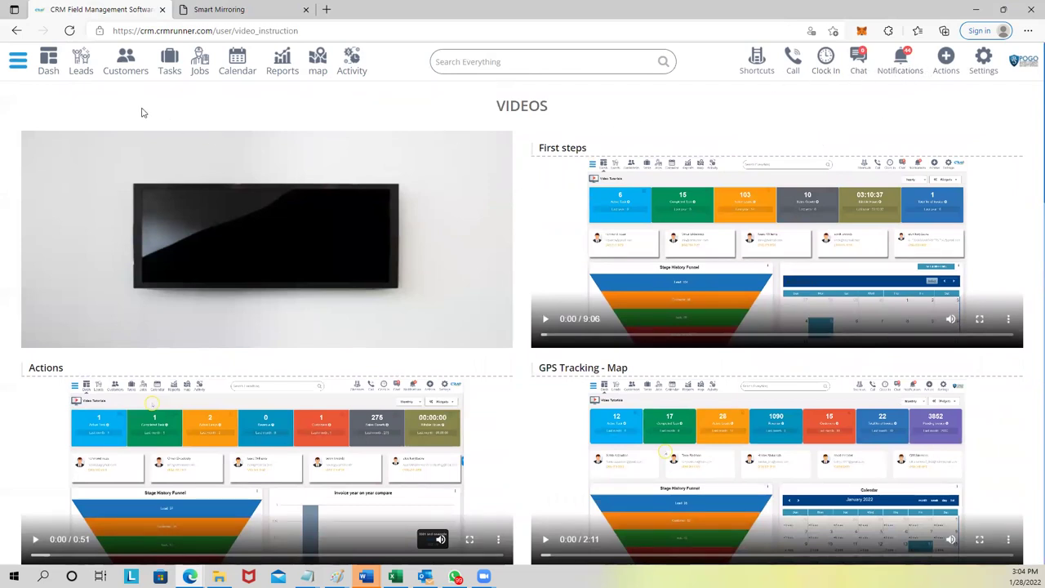
pyautogui.click(51, 69)
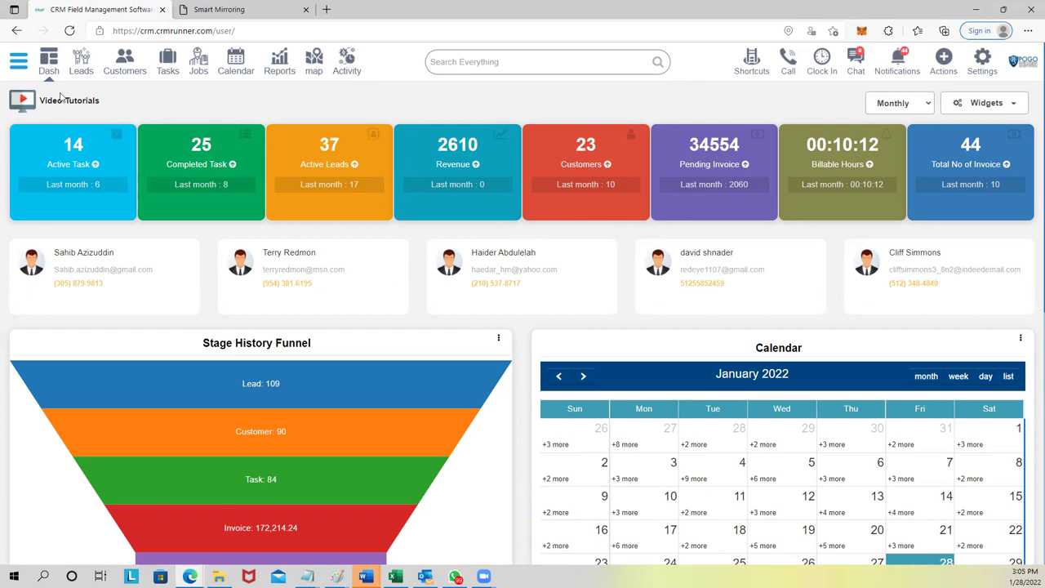
# Open the Estimates list from the shortcuts overview and create a new estimate.
pyautogui.click(751, 62)
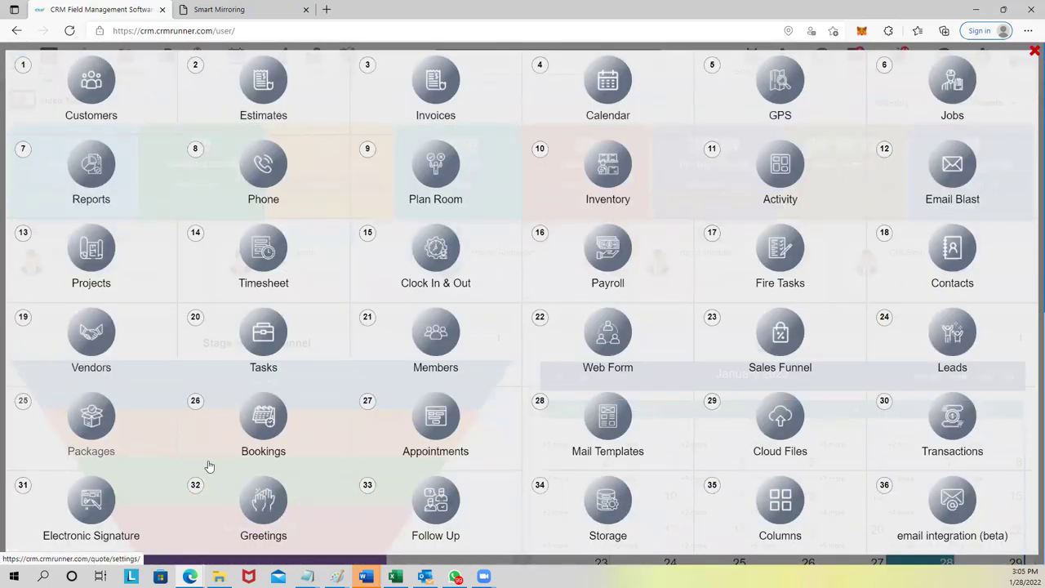
pyautogui.click(264, 85)
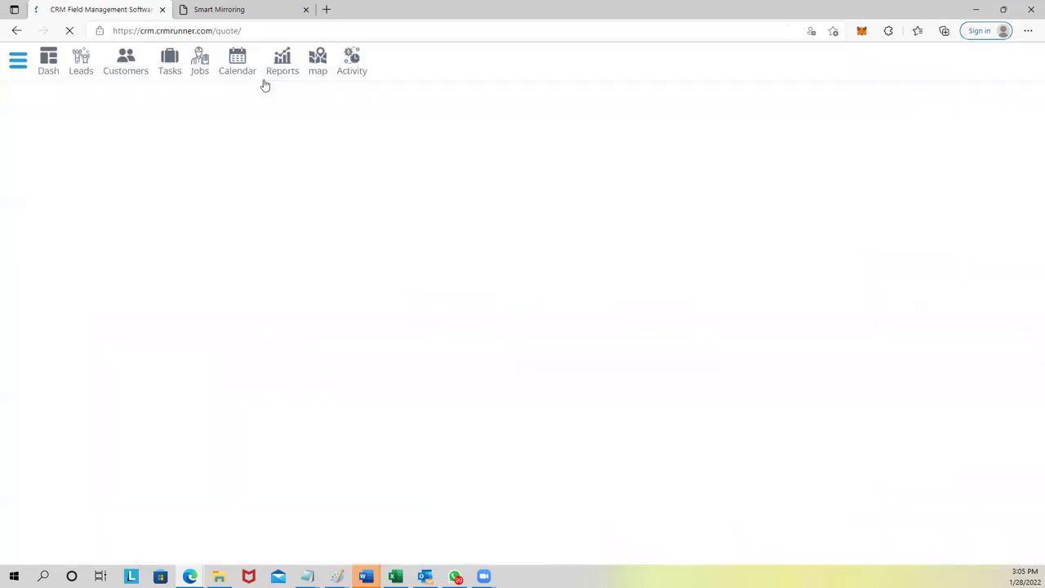
pyautogui.scroll(-2, 621, 344)
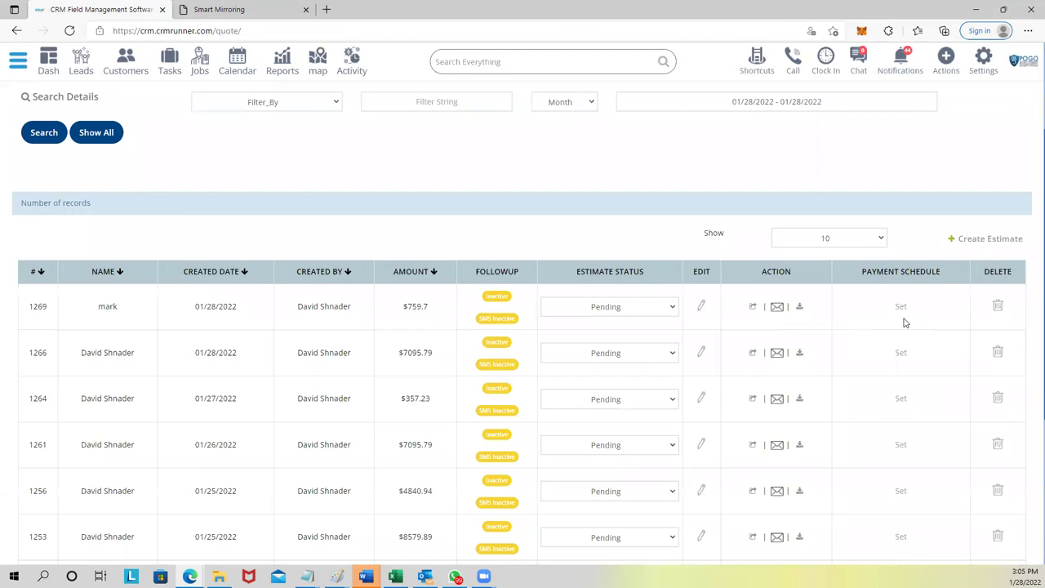
pyautogui.click(983, 242)
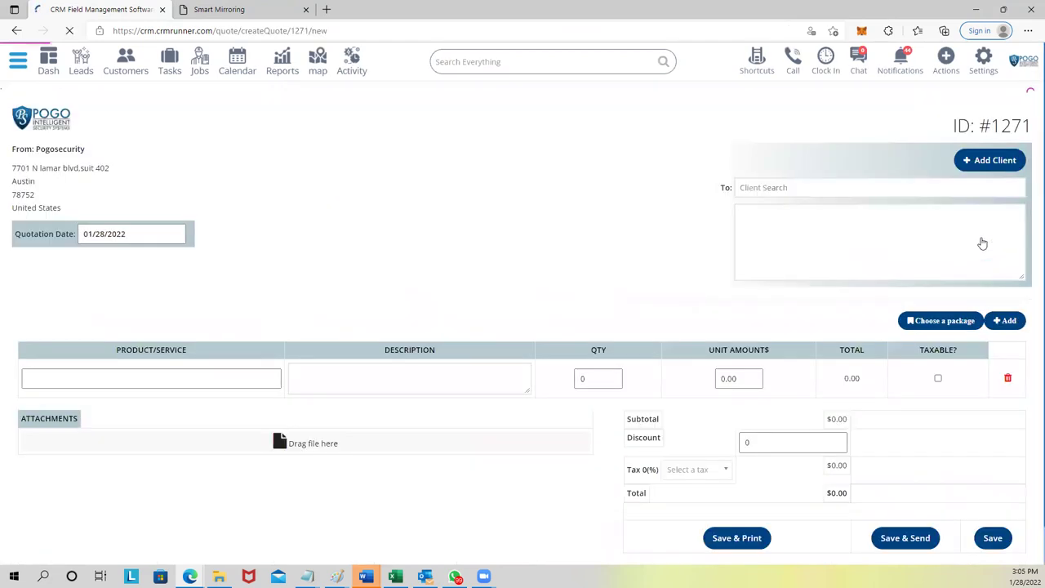
# Search for the client by first name and select the POGO SECURITY TEXAS contact as the estimate's recipient.
pyautogui.click(769, 188)
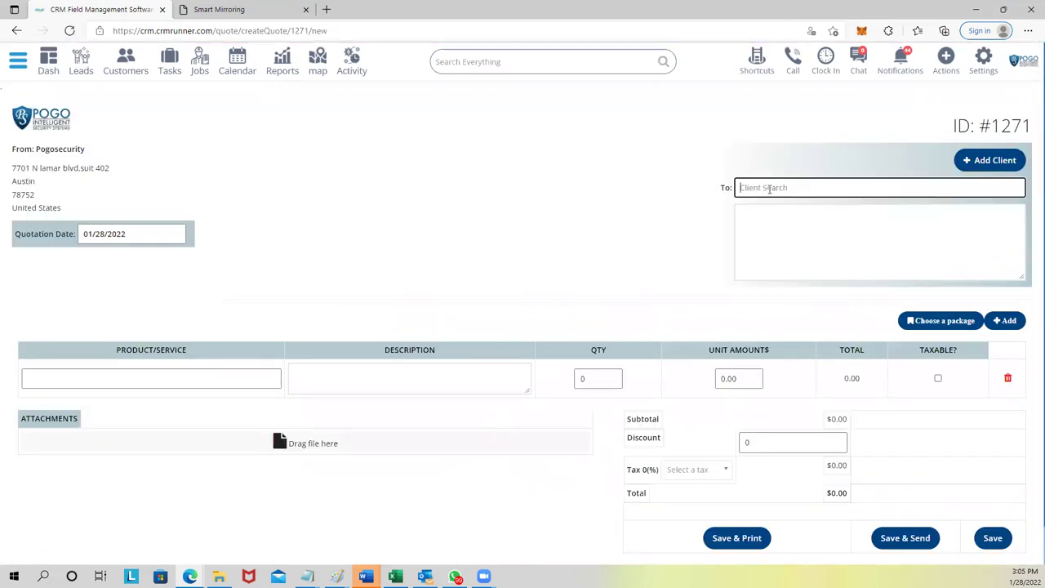
pyautogui.write('david')
pyautogui.click(775, 245)
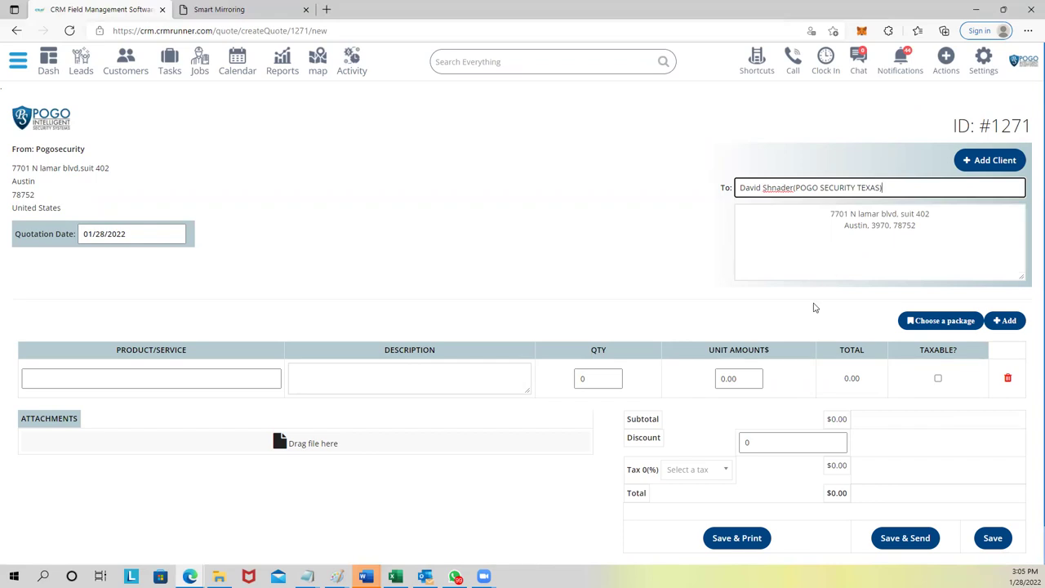
# Search the products for "dvr" and add DVR 8 CH HIK as the estimate's first line item.
pyautogui.scroll(-1, 273, 364)
pyautogui.click(211, 346)
pyautogui.write('dvr')
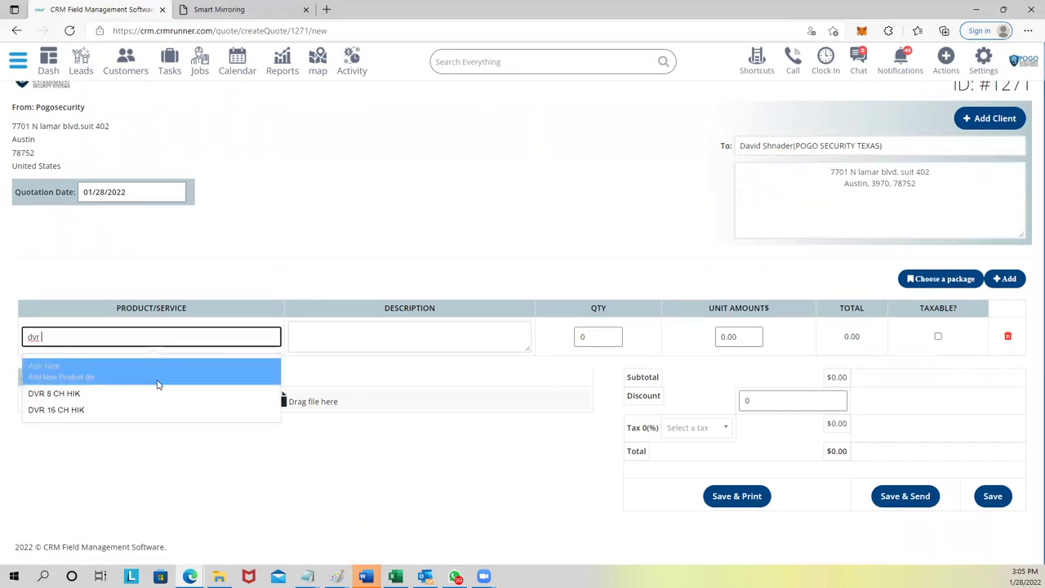
pyautogui.click(147, 394)
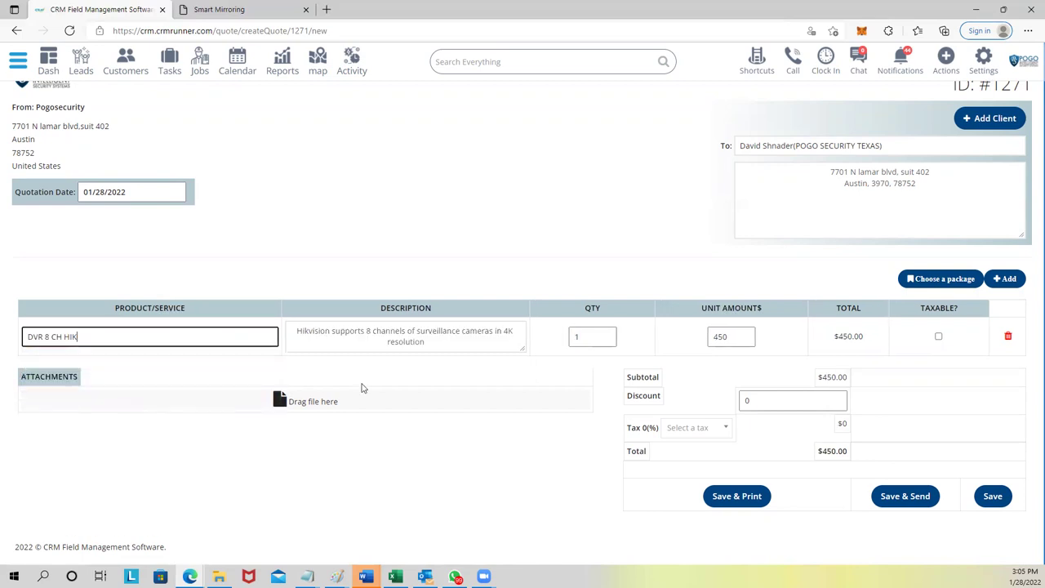
# Add three blank line items and fill the first of them with the product hard drive 4TB.
pyautogui.click(1009, 279)
pyautogui.click(1009, 279)
pyautogui.click(1009, 278)
pyautogui.click(192, 375)
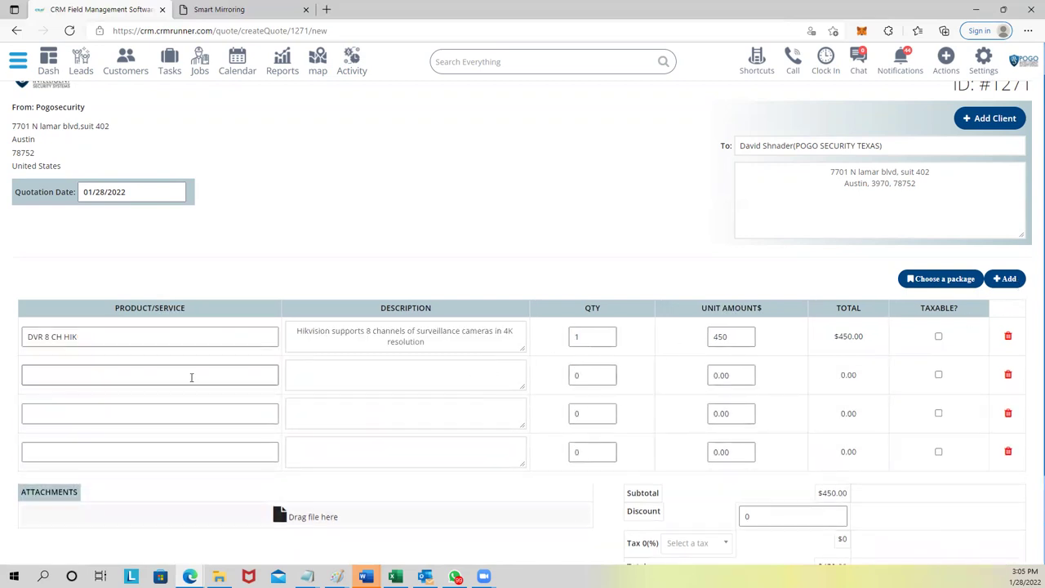
pyautogui.write('hard')
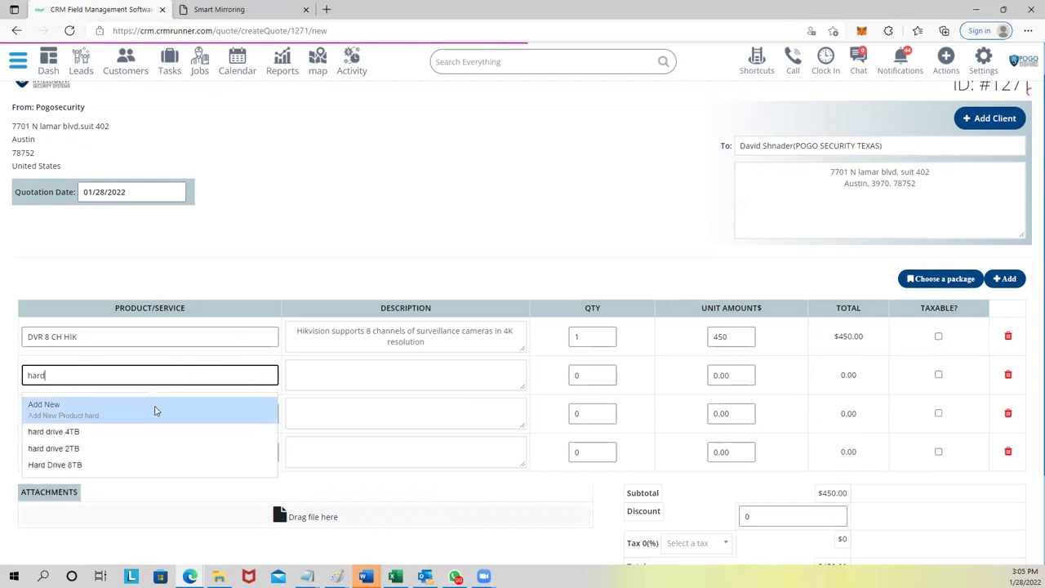
pyautogui.click(130, 432)
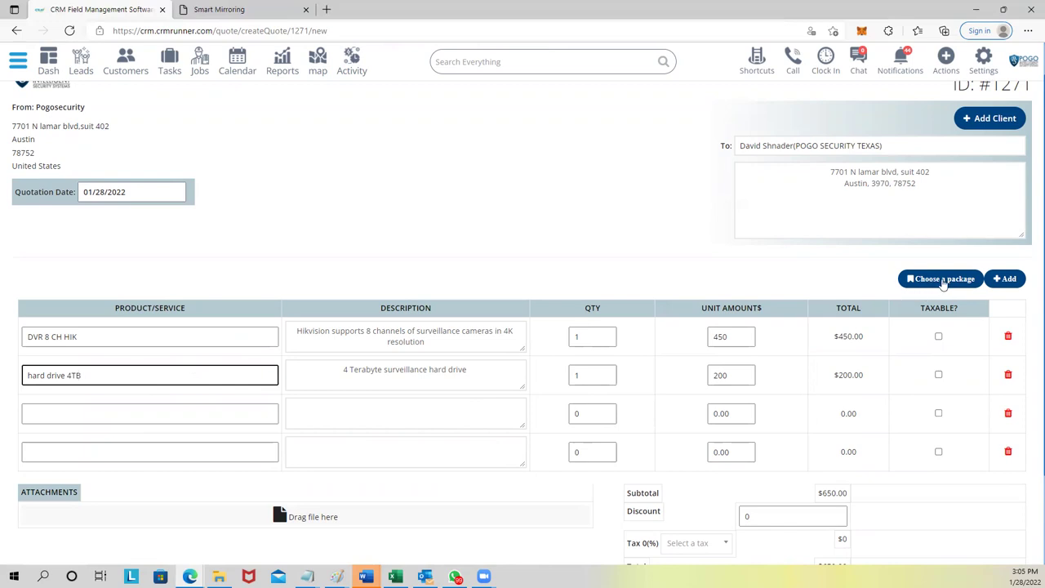
# Load the alarm kit package into the estimate's line items.
pyautogui.click(939, 283)
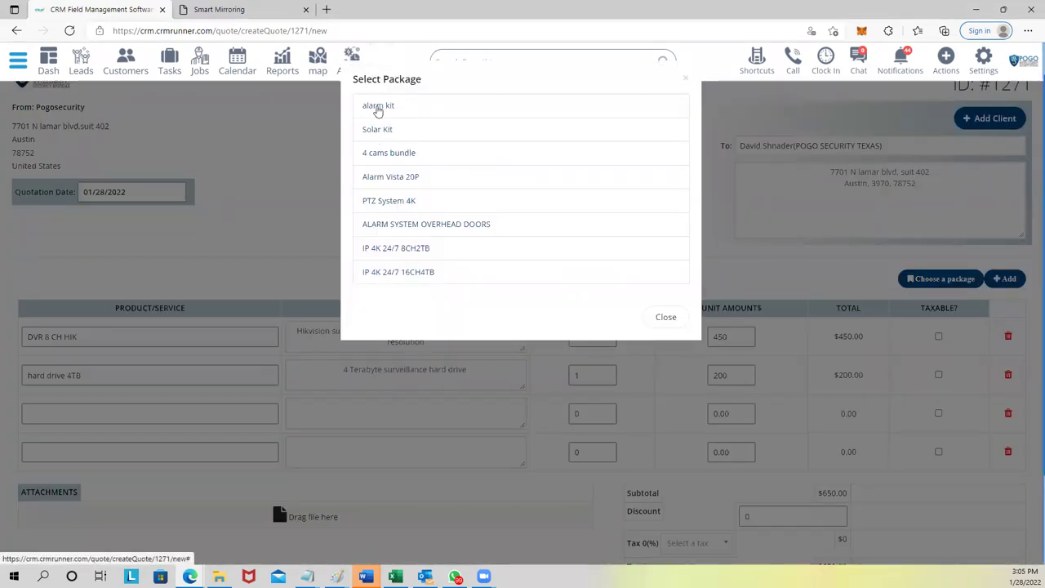
pyautogui.click(377, 107)
pyautogui.scroll(-2, 436, 217)
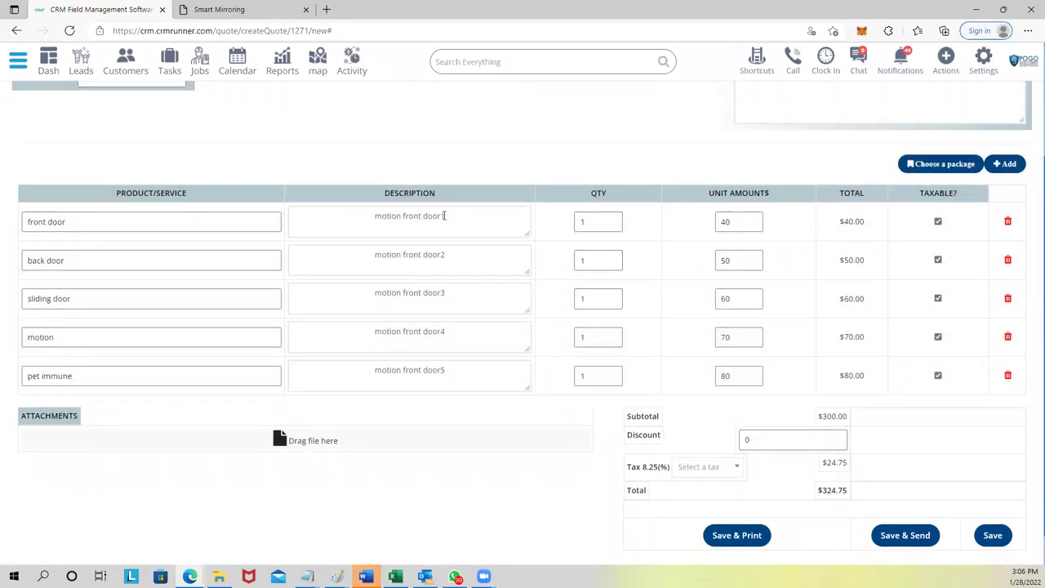
# Set the quantity of the front door item to 2 and of the motion item to 4.
pyautogui.doubleClick(586, 222)
pyautogui.write('2')
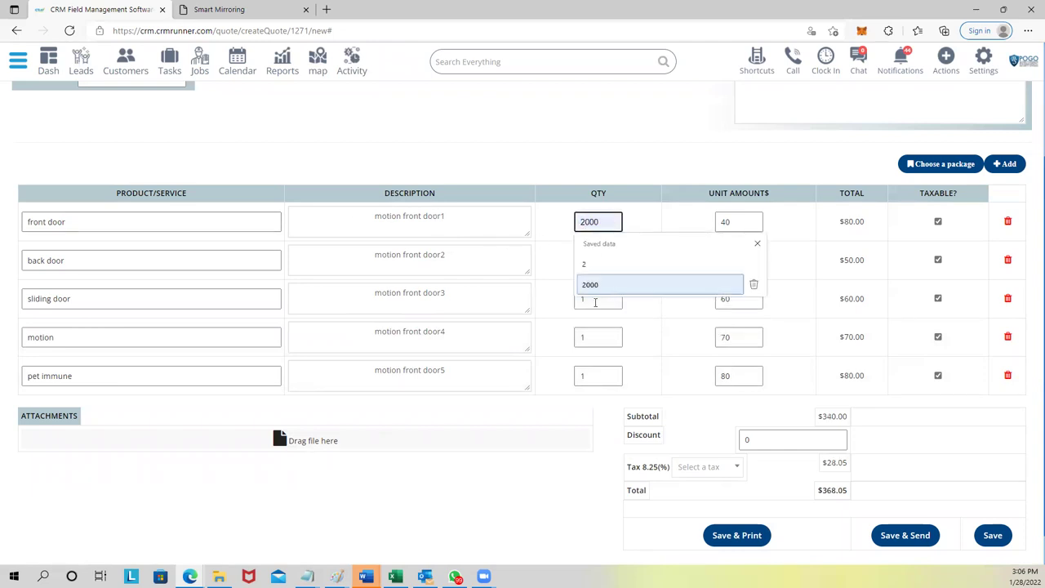
pyautogui.doubleClick(587, 336)
pyautogui.write('4')
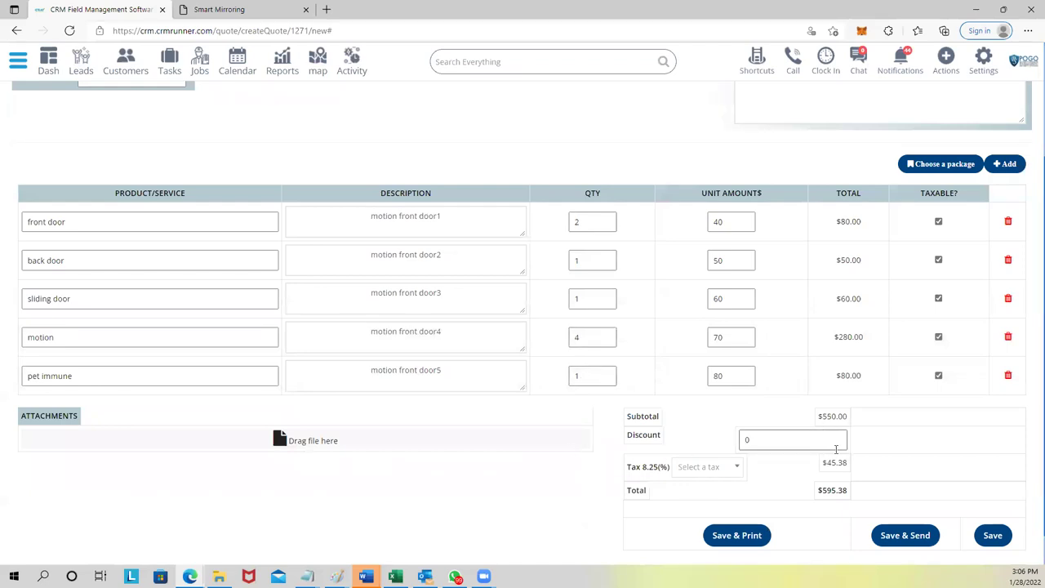
# Examine the estimate's total, its discount field and the available tax choices.
pyautogui.moveTo(819, 492); pyautogui.dragTo(856, 495)
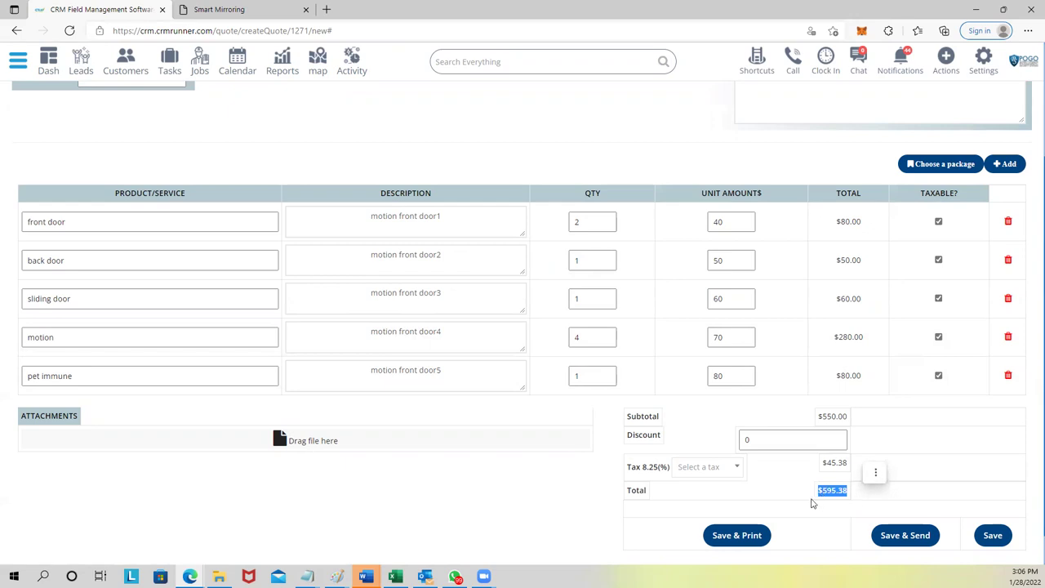
pyautogui.click(759, 440)
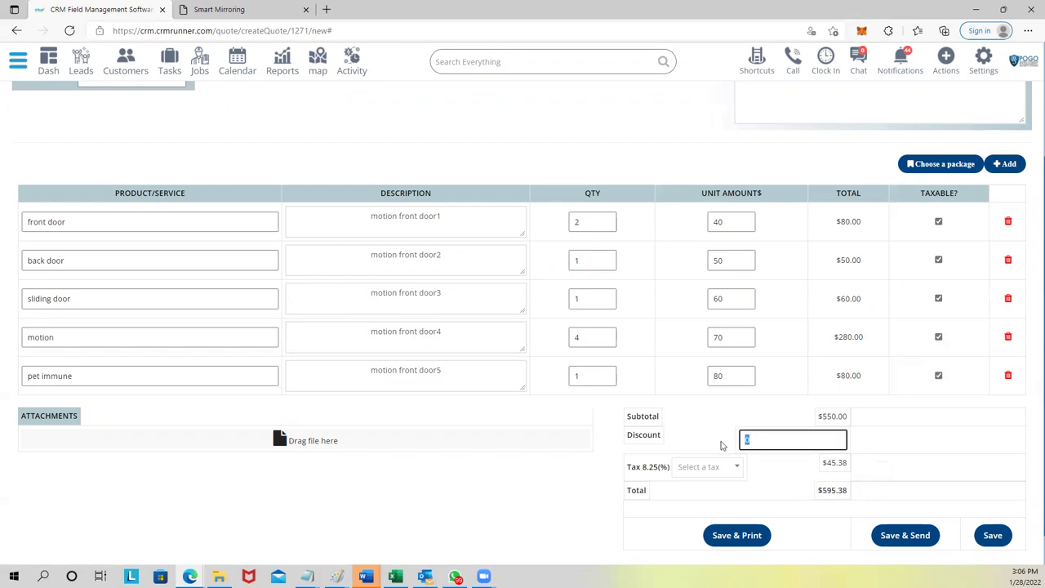
pyautogui.click(732, 472)
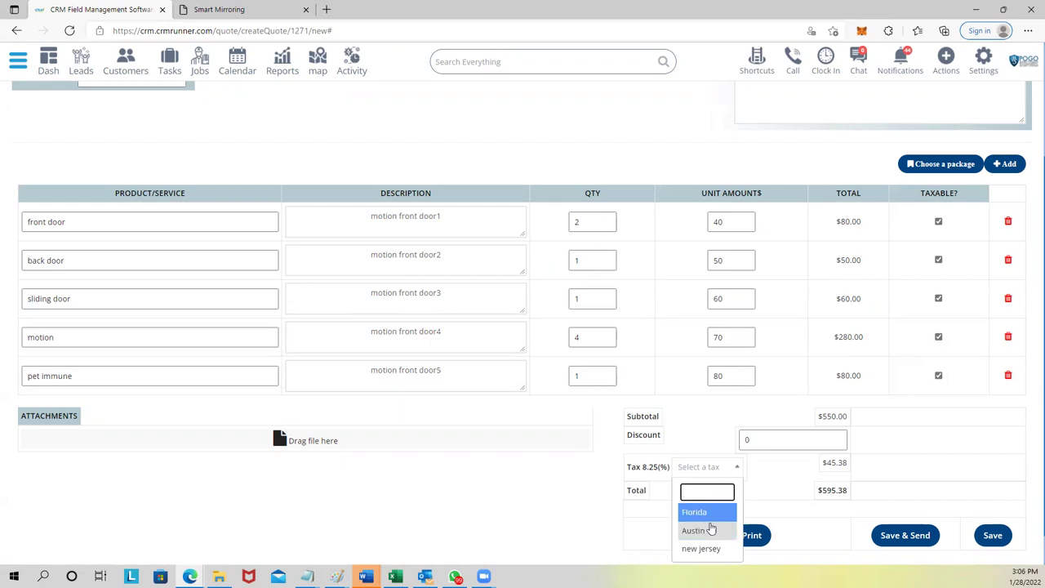
pyautogui.click(707, 531)
pyautogui.scroll(-1, 751, 522)
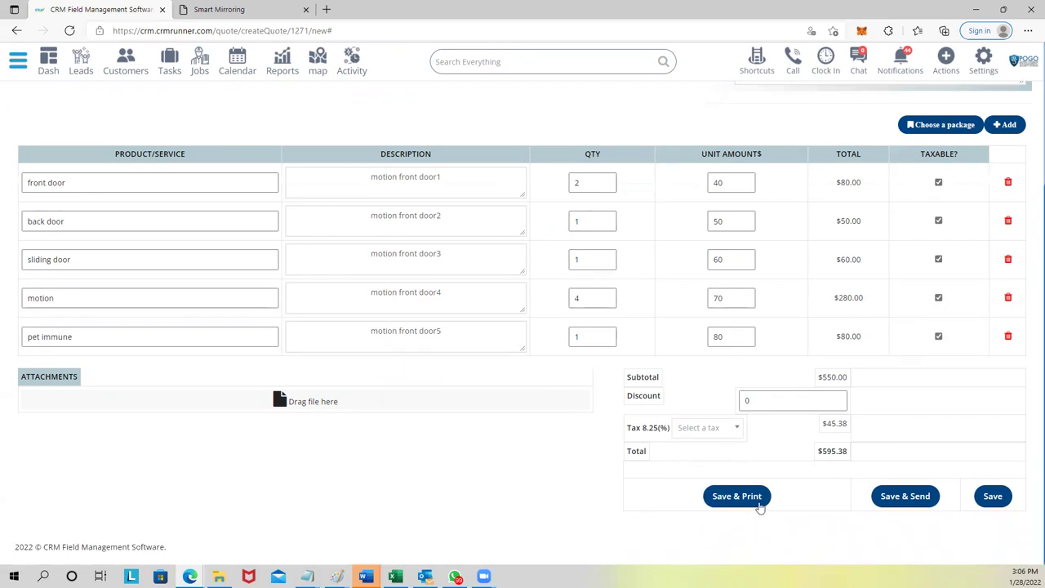
pyautogui.click(714, 428)
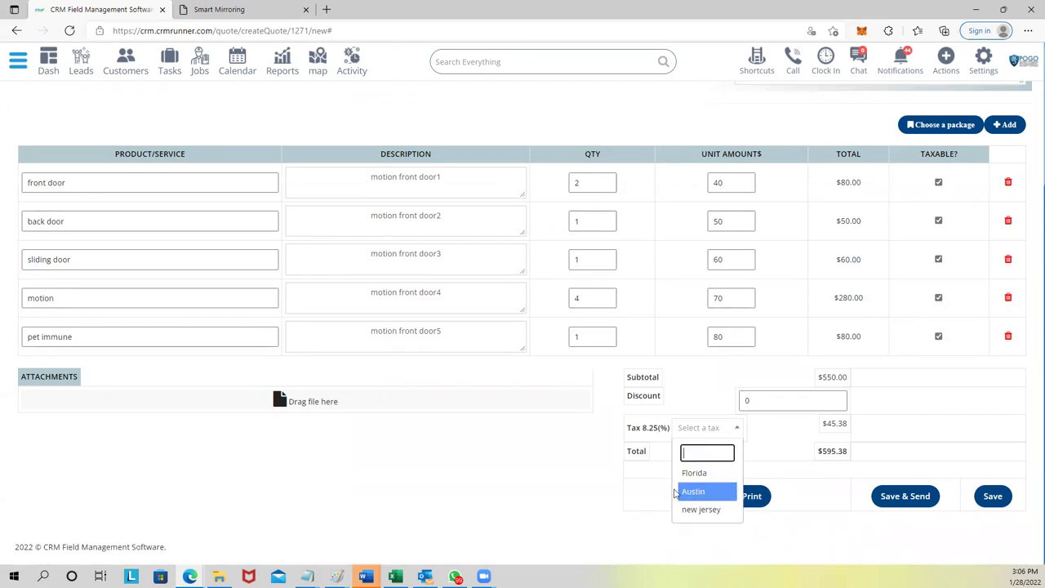
pyautogui.click(577, 496)
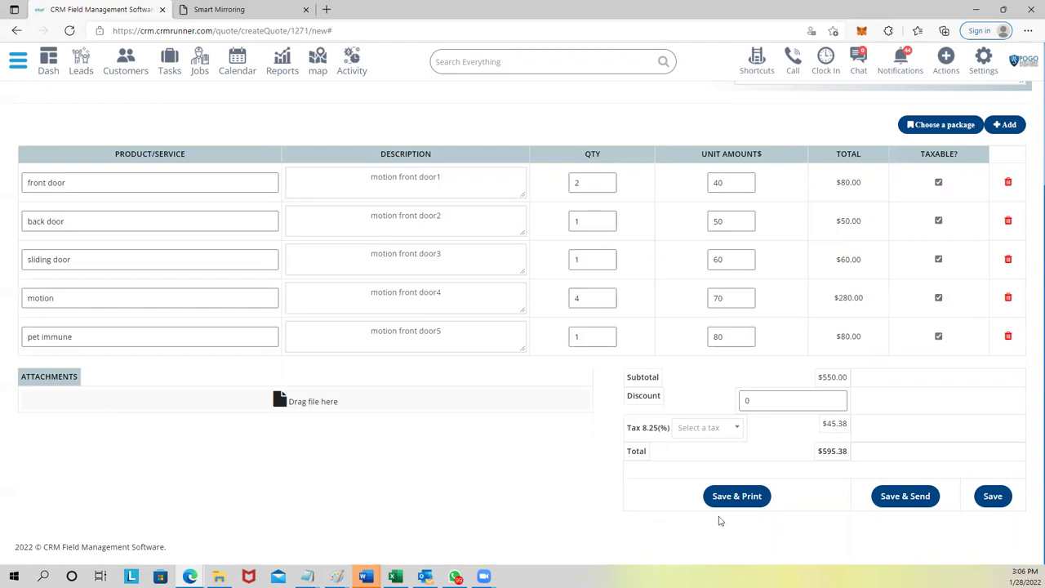
# Save the estimate and open its PDF from the estimates list.
pyautogui.click(992, 499)
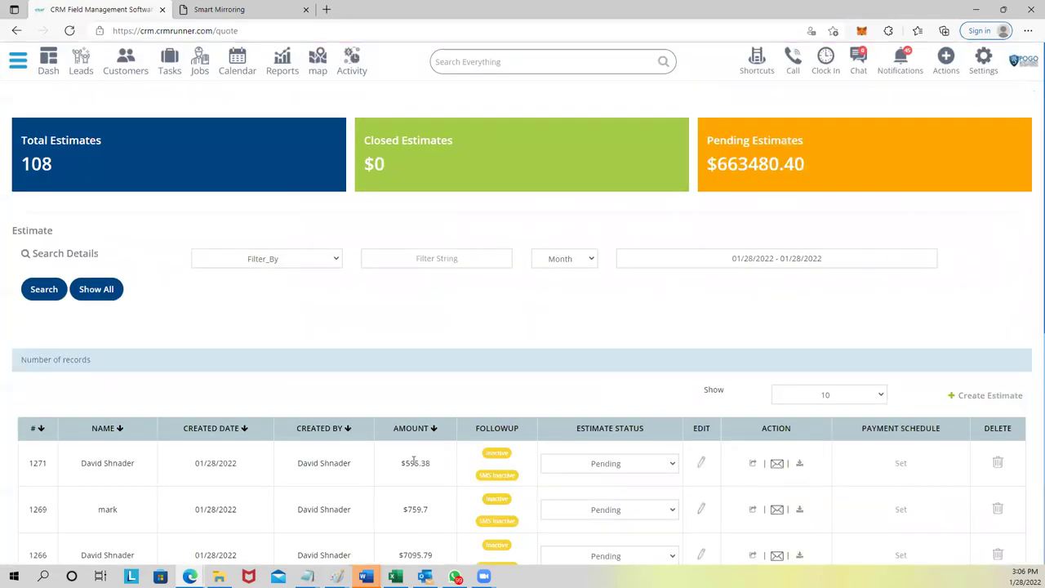
pyautogui.moveTo(84, 463); pyautogui.dragTo(152, 466)
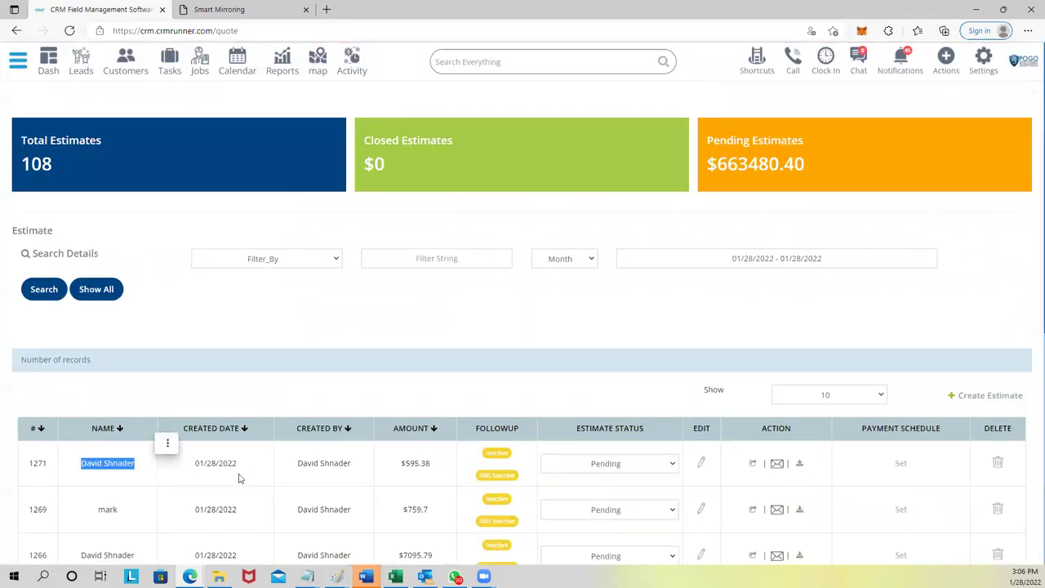
pyautogui.click(800, 464)
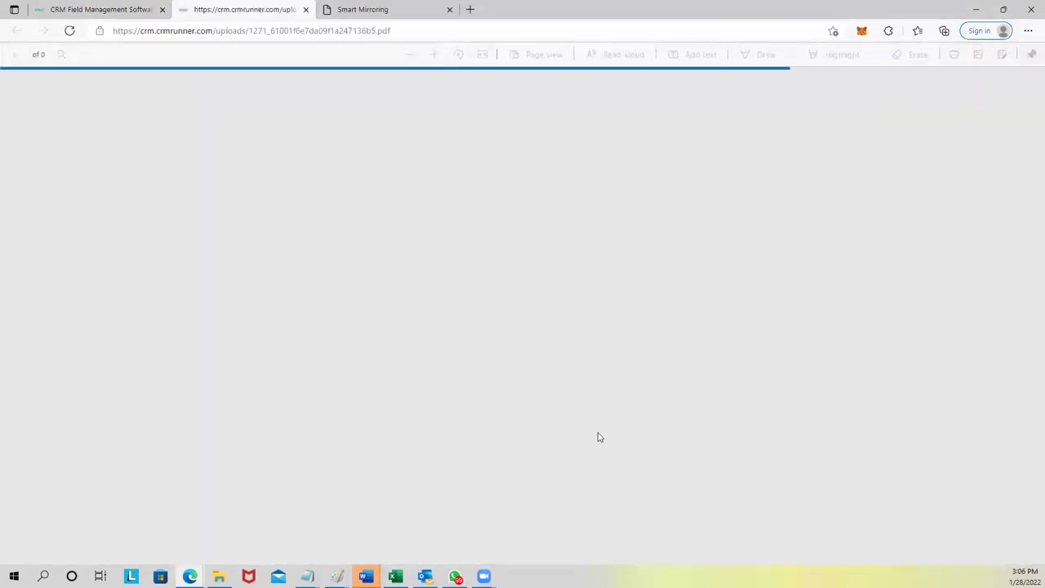
# Read through the estimate PDF from the cover page past the itemized page to the closing services page.
pyautogui.scroll(-3, 611, 378)
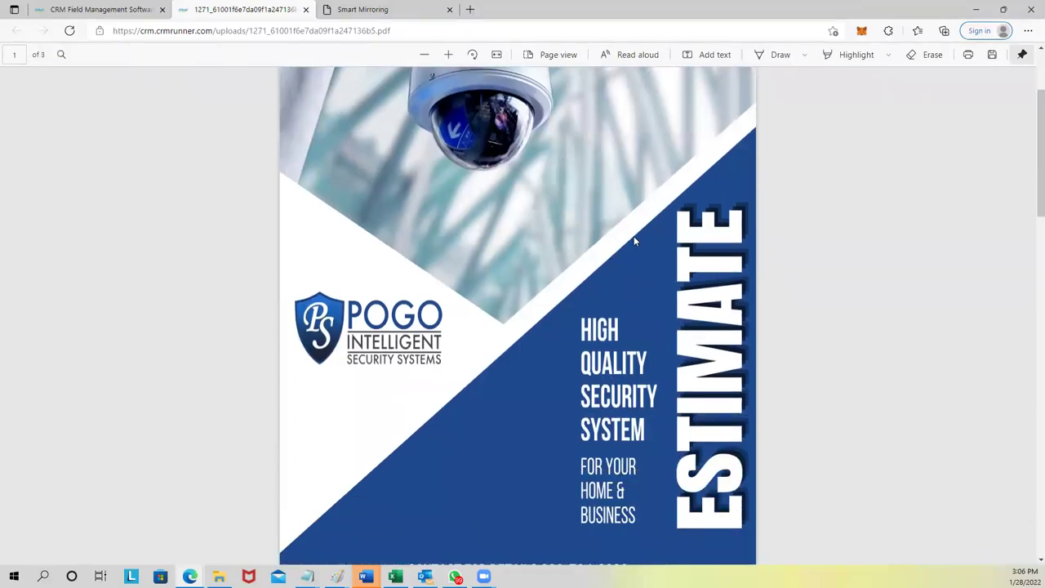
pyautogui.scroll(3, 529, 208)
pyautogui.scroll(-5, 488, 275)
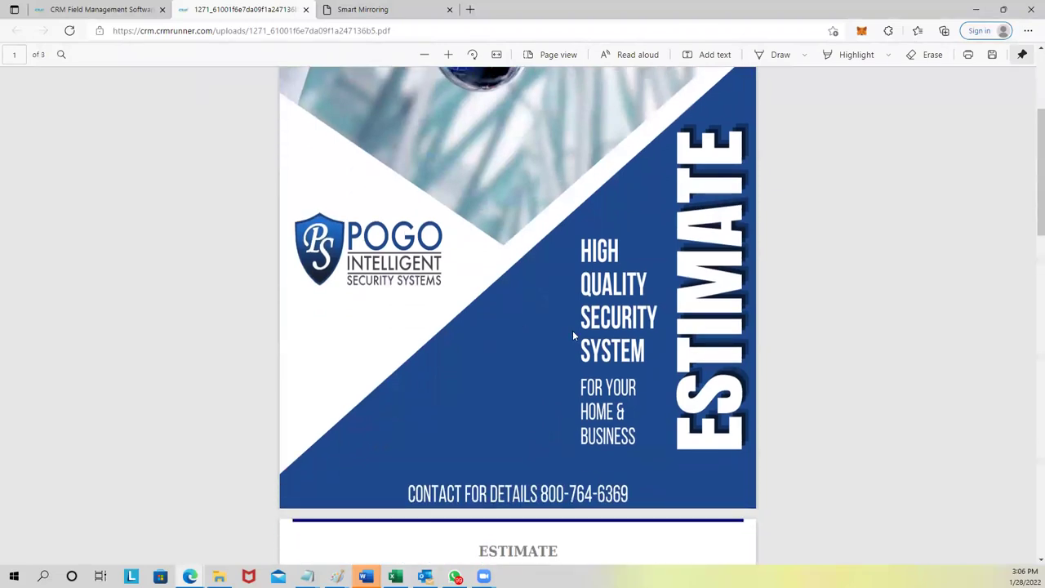
pyautogui.scroll(4, 493, 278)
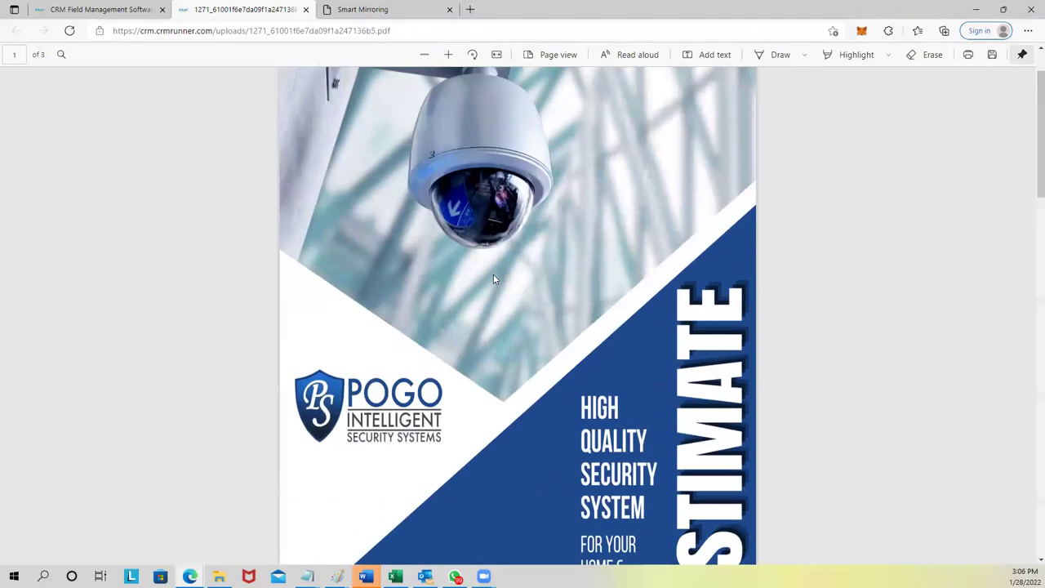
pyautogui.scroll(-4, 493, 278)
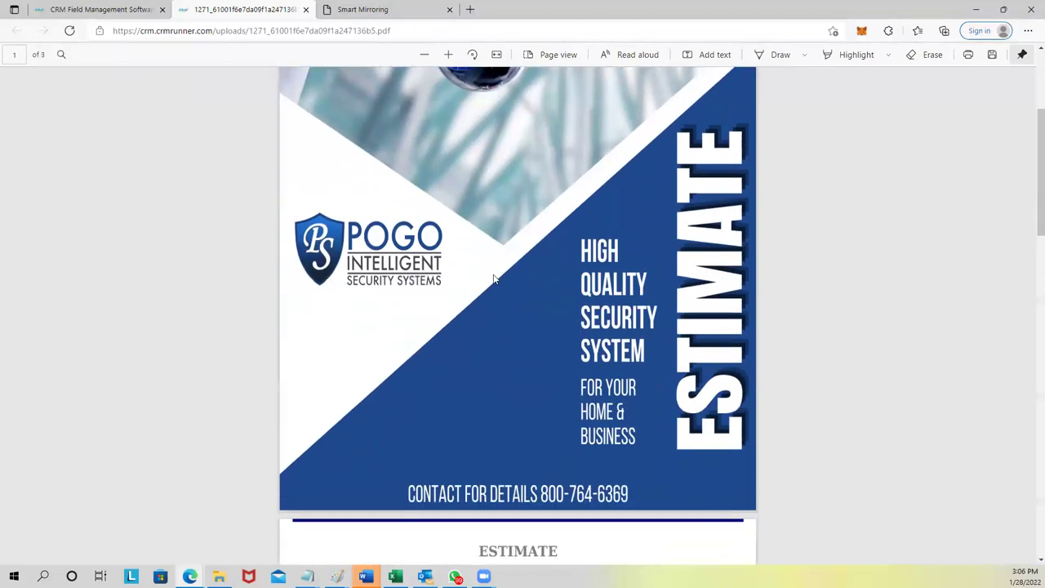
pyautogui.scroll(-12, 493, 279)
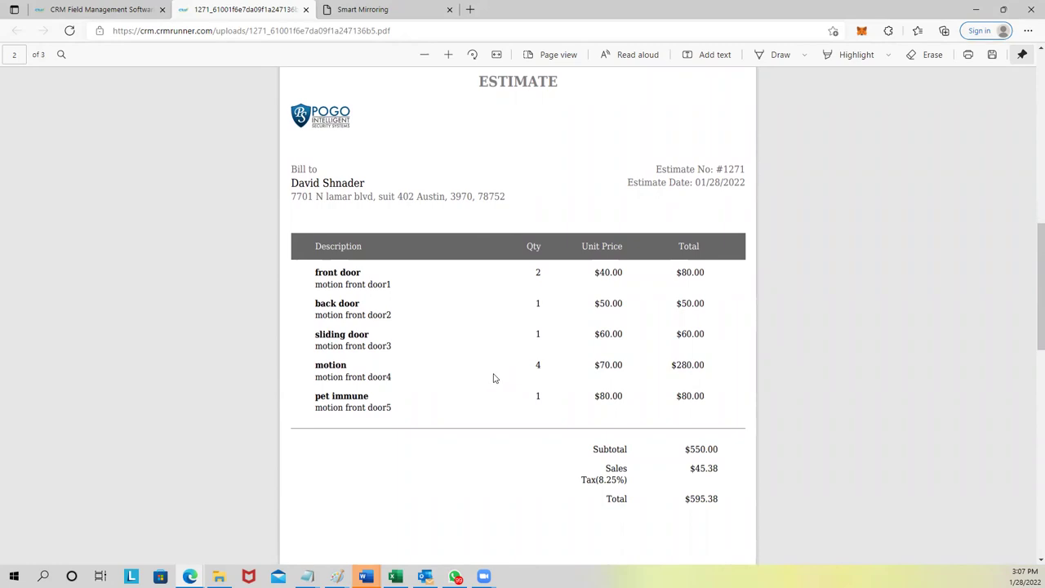
pyautogui.scroll(-6, 502, 394)
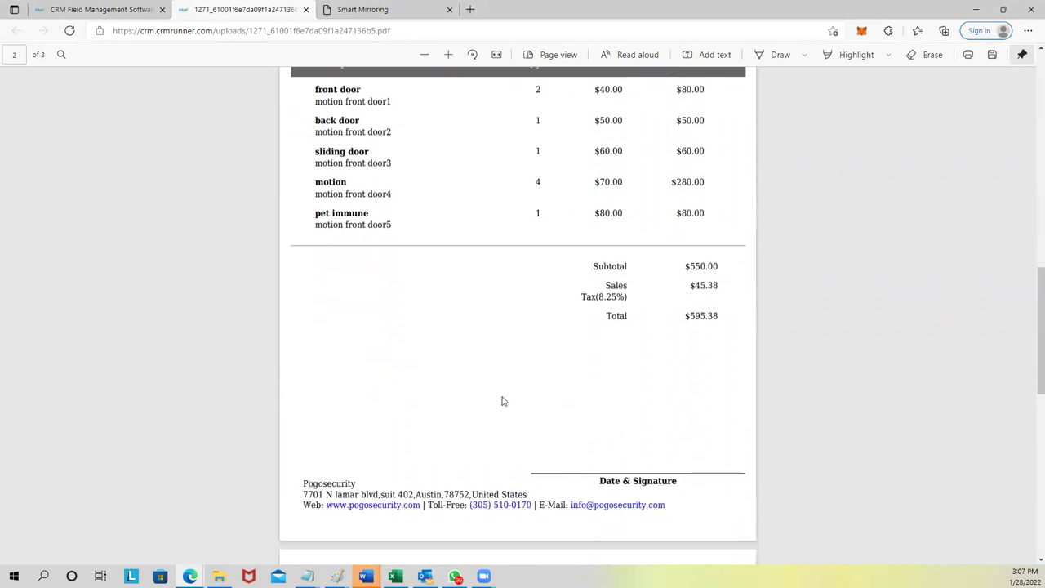
pyautogui.scroll(3, 511, 409)
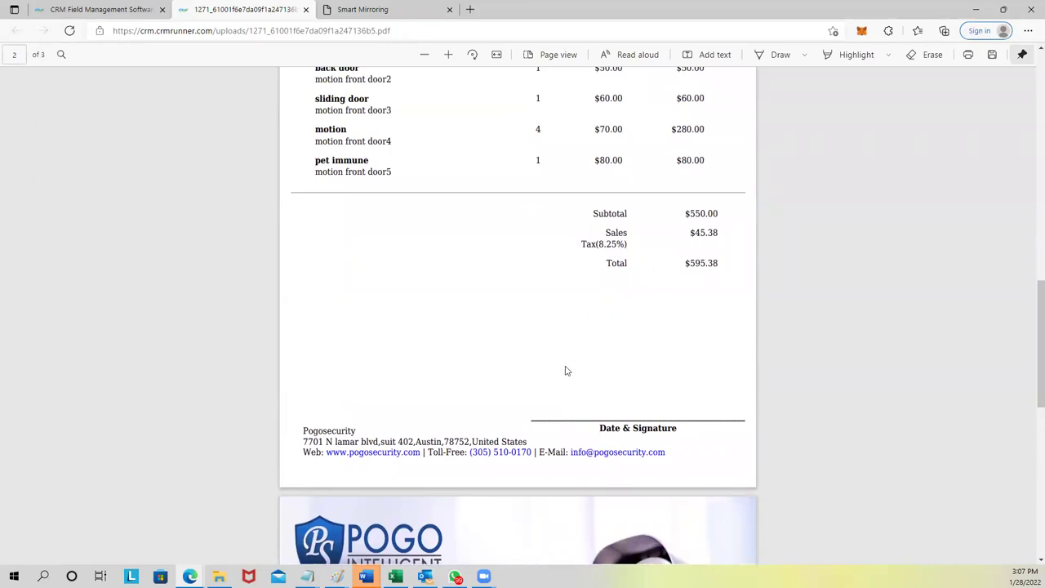
pyautogui.scroll(-5, 547, 429)
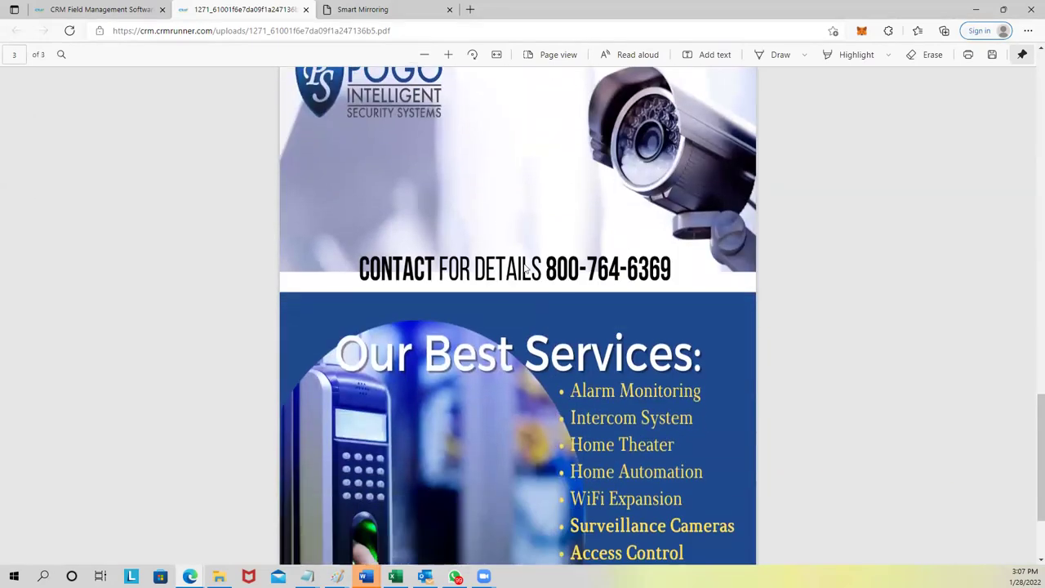
pyautogui.scroll(-2, 589, 205)
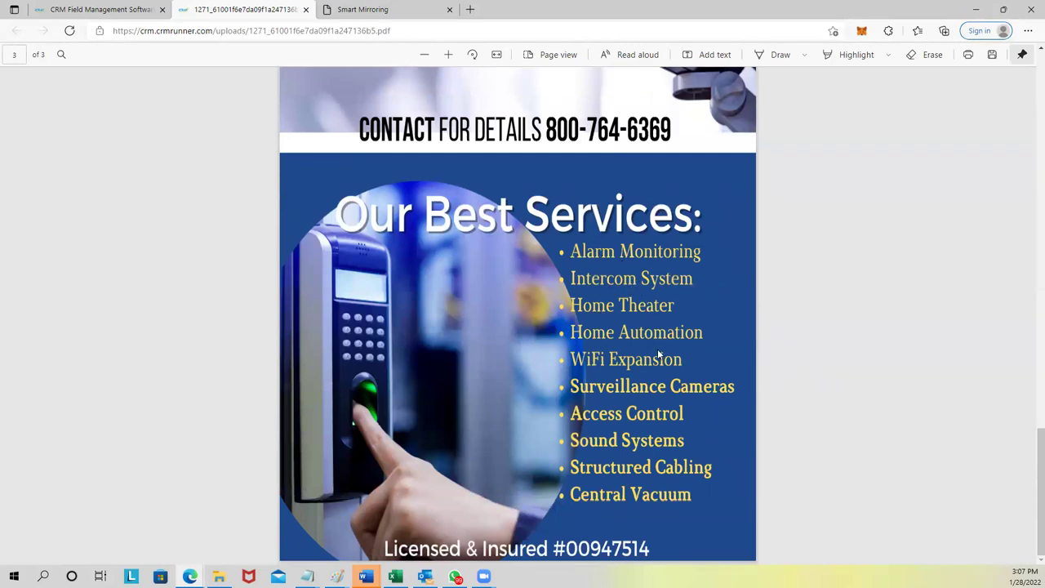
# Go back over the PDF's signature area, totals, line items and billing details up to the cover.
pyautogui.scroll(4, 490, 498)
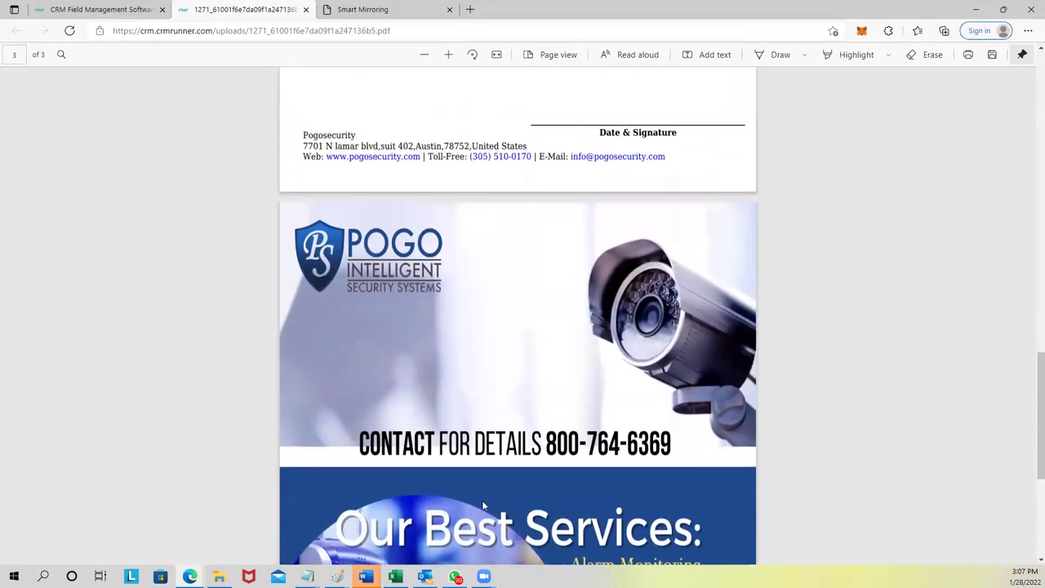
pyautogui.scroll(5, 488, 399)
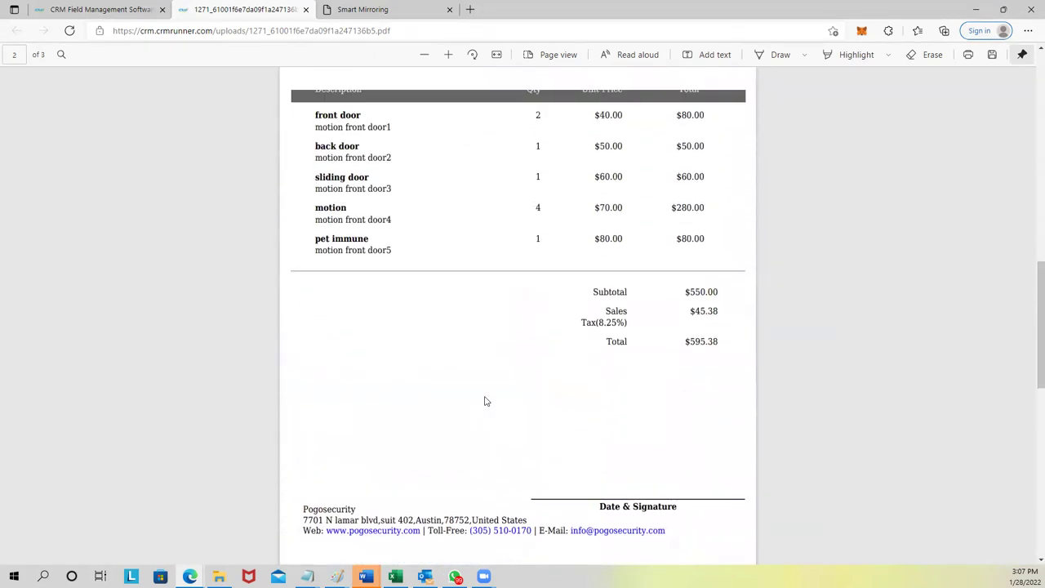
pyautogui.scroll(1, 485, 401)
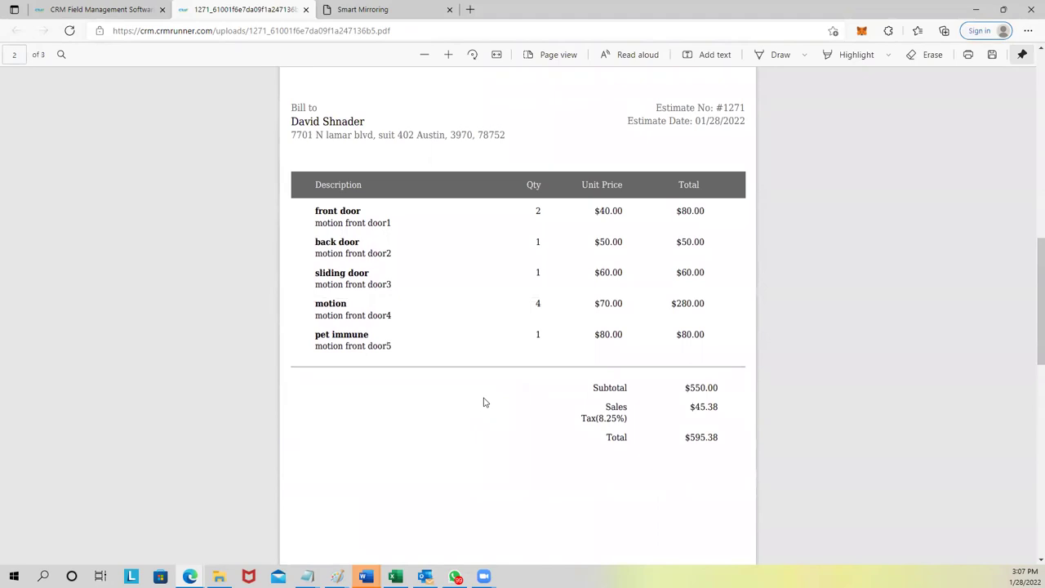
pyautogui.scroll(3, 483, 401)
pyautogui.scroll(-3, 481, 401)
pyautogui.scroll(2, 478, 484)
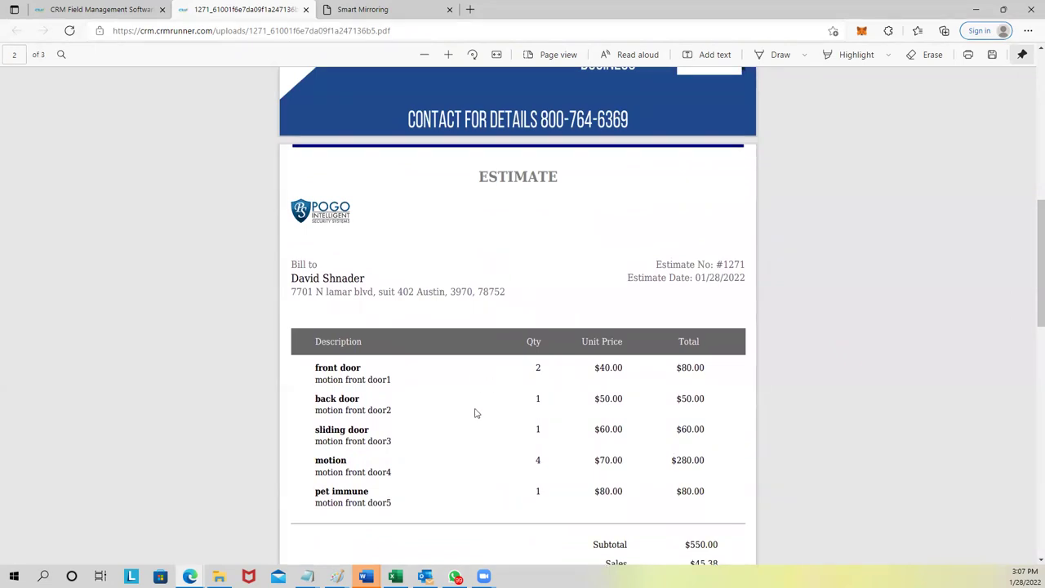
pyautogui.scroll(1, 476, 414)
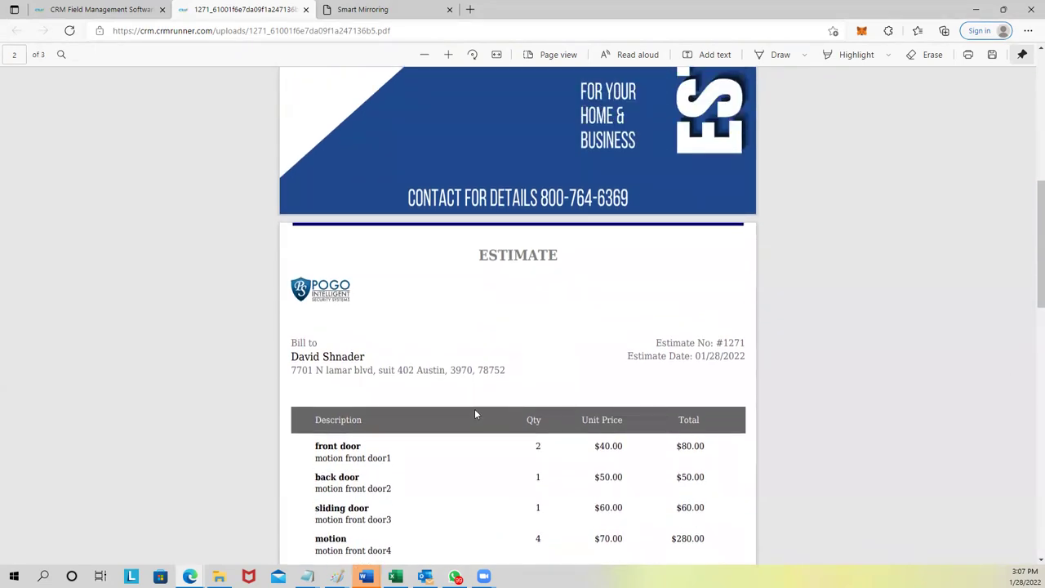
pyautogui.scroll(5, 476, 413)
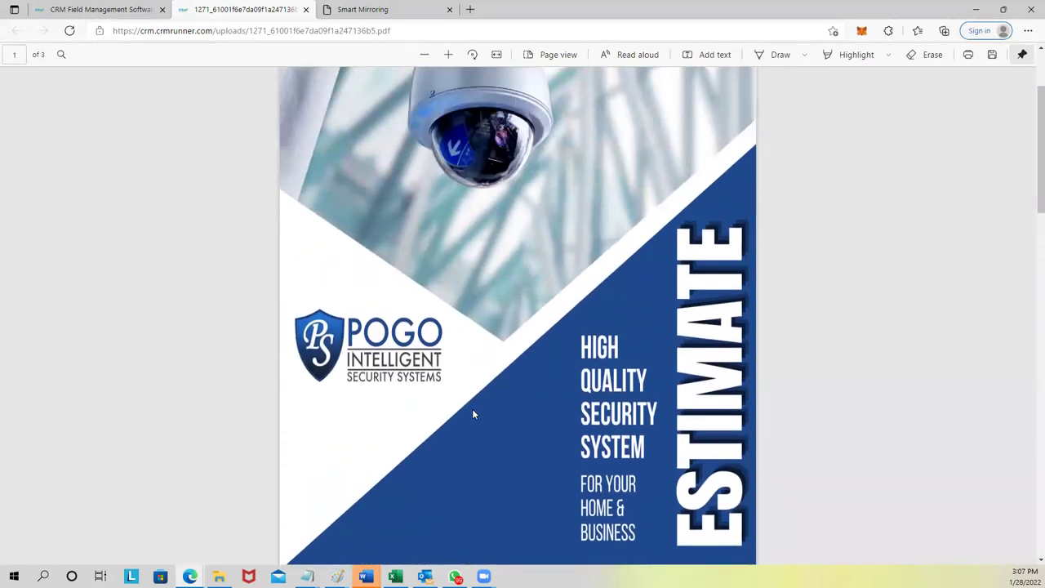
pyautogui.scroll(2, 472, 414)
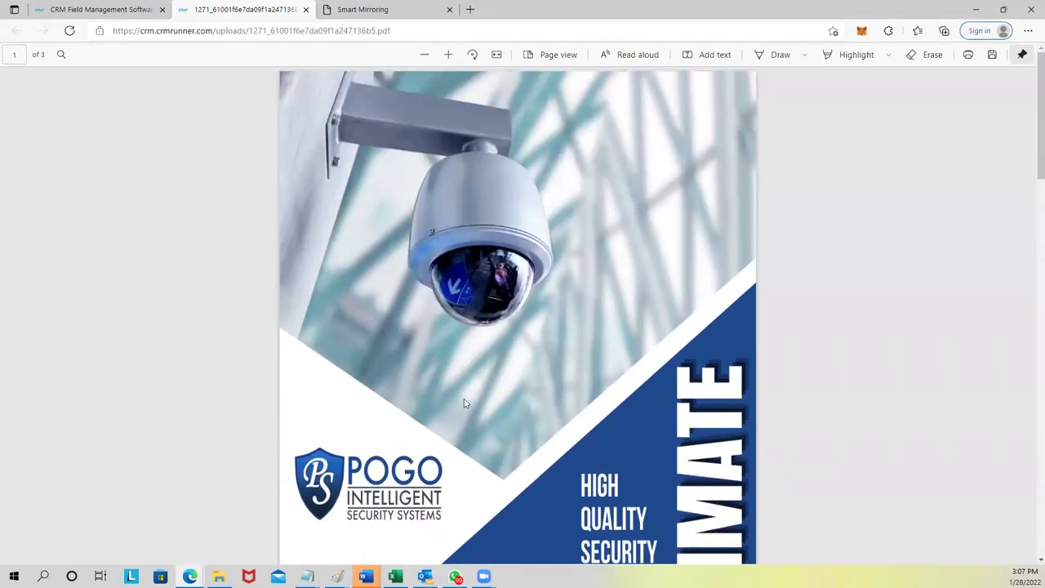
# Return to the CRM and look at the business profile's QuickBooks connection and the customer list's import option.
pyautogui.click(102, 9)
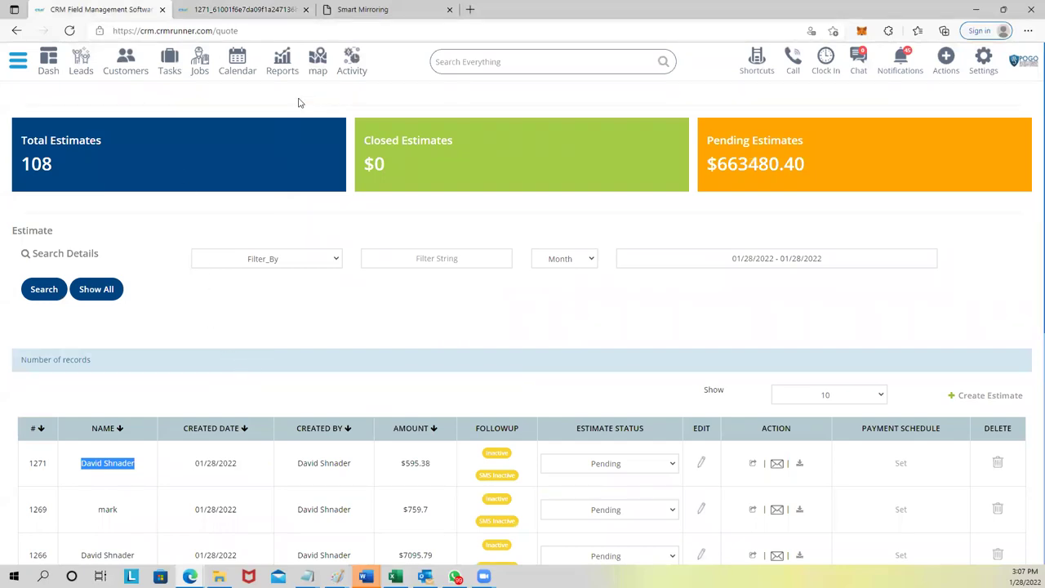
pyautogui.click(982, 63)
pyautogui.click(949, 98)
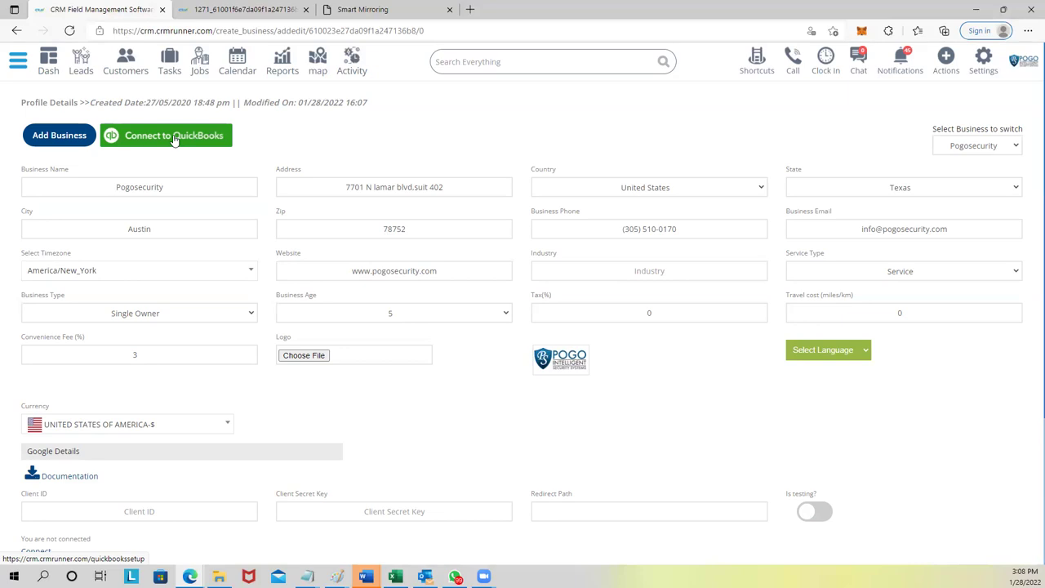
pyautogui.click(127, 69)
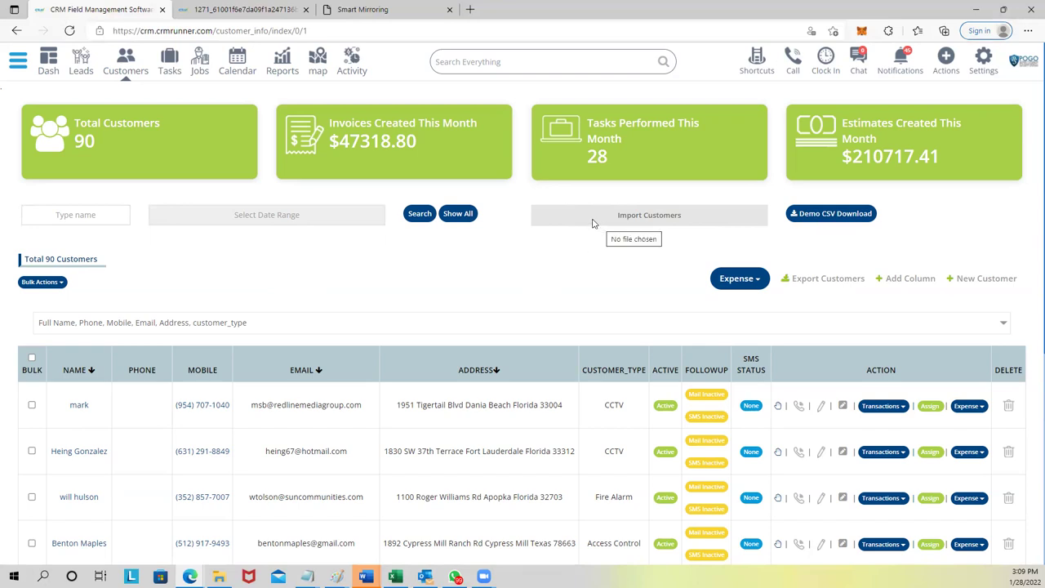
# Go to the estimates list and open the payment schedule of the newest estimate.
pyautogui.click(753, 61)
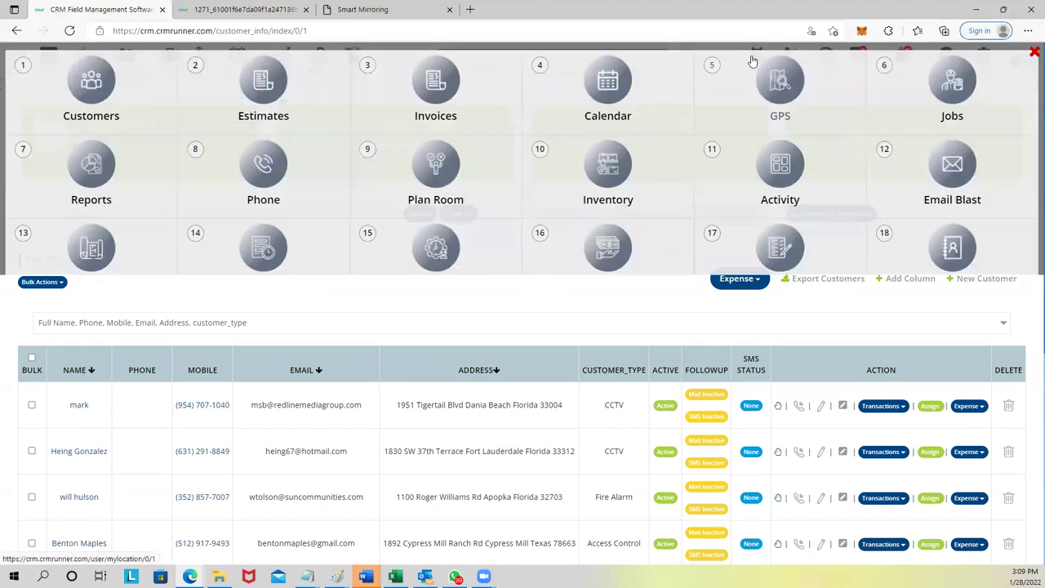
pyautogui.click(287, 107)
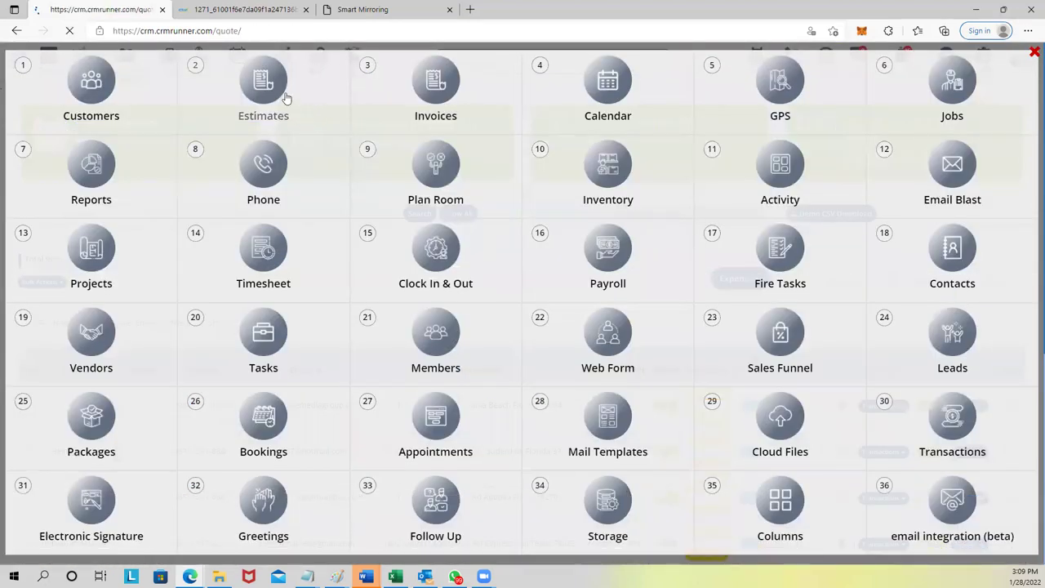
pyautogui.scroll(-2, 619, 348)
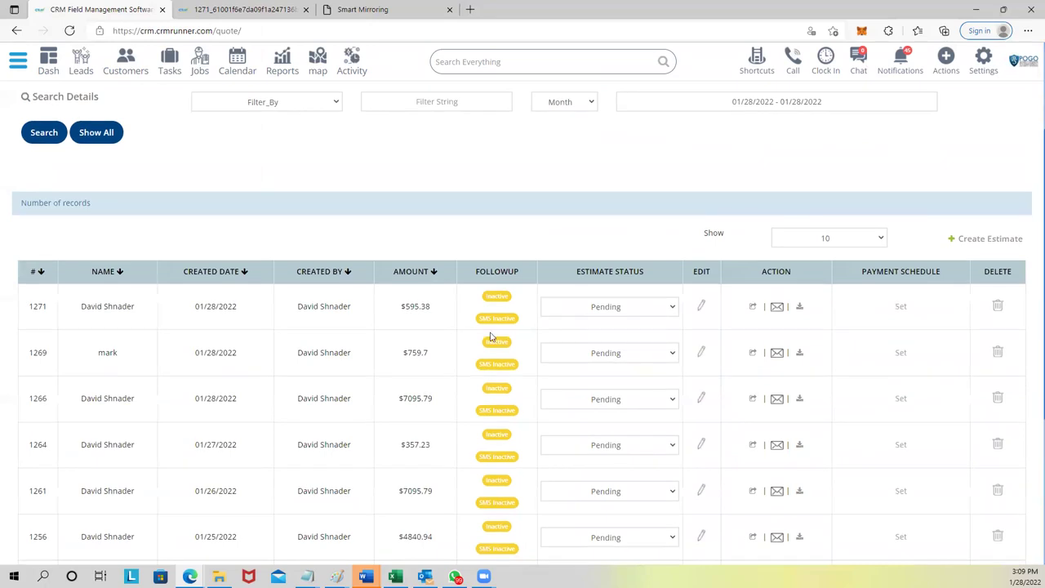
pyautogui.moveTo(401, 306); pyautogui.dragTo(437, 310)
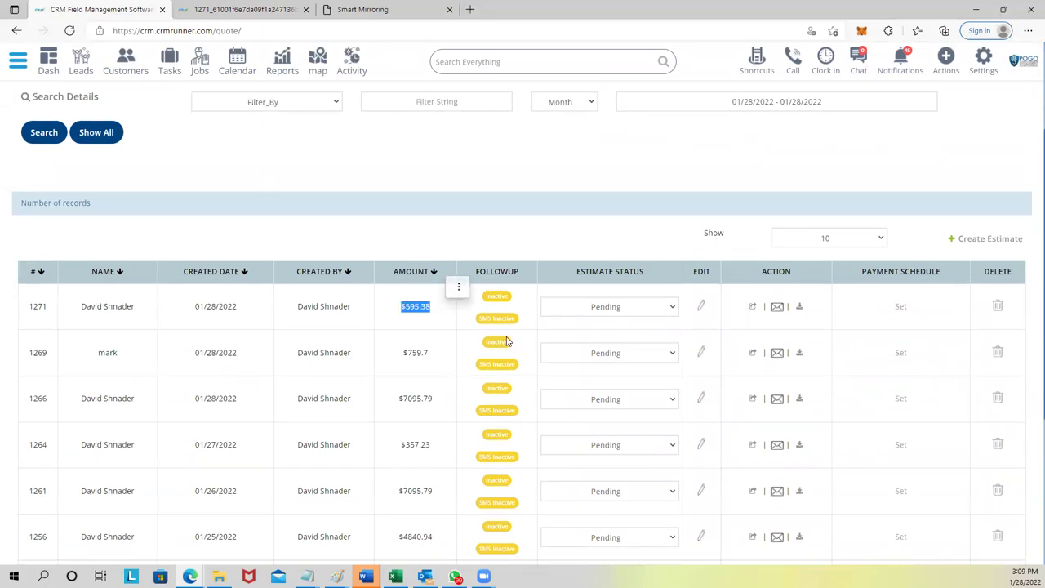
pyautogui.click(901, 307)
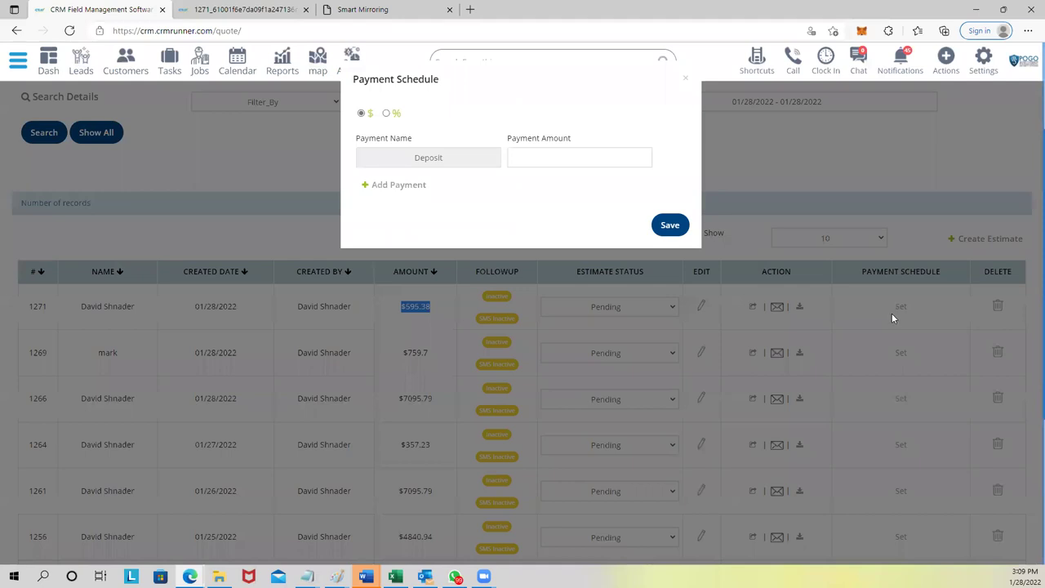
# Switch the payment schedule to percentages and set the deposit to 50%.
pyautogui.click(387, 114)
pyautogui.click(361, 114)
pyautogui.click(387, 114)
pyautogui.click(560, 157)
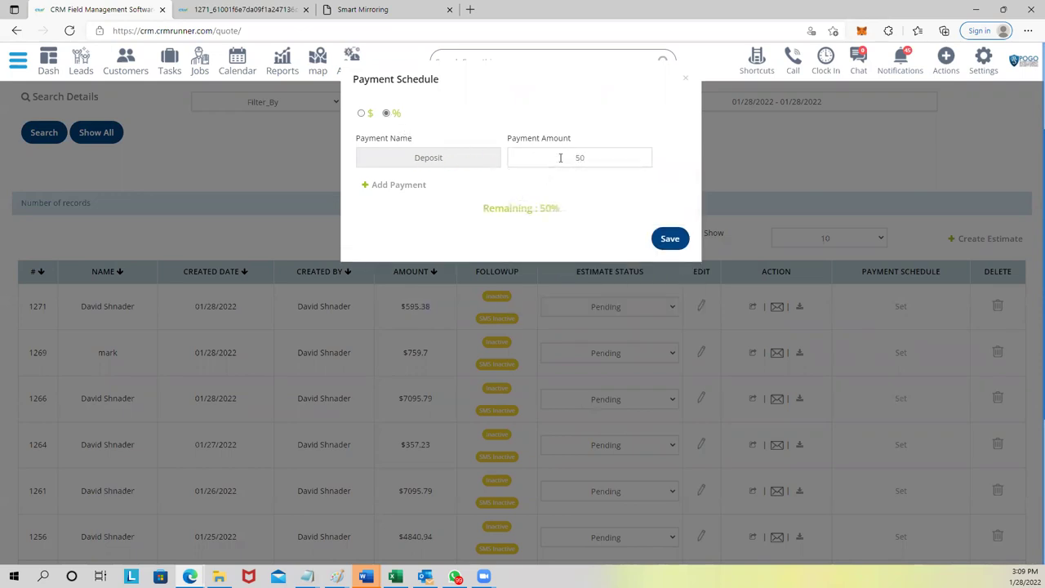
# Add a second payment named completed at 50% to the payment schedule and save the schedule.
pyautogui.click(371, 187)
pyautogui.click(394, 202)
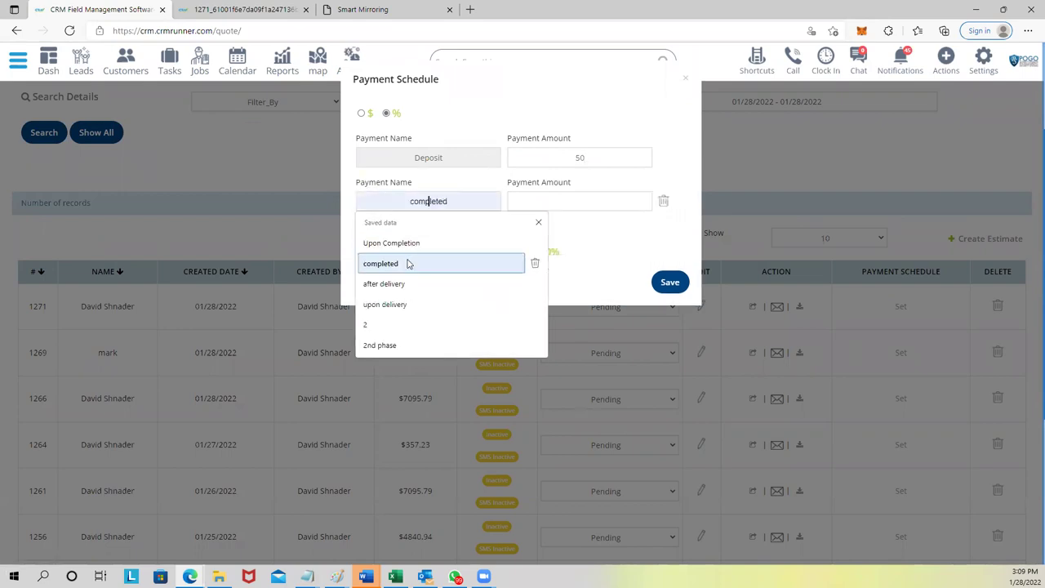
pyautogui.click(410, 264)
pyautogui.click(592, 195)
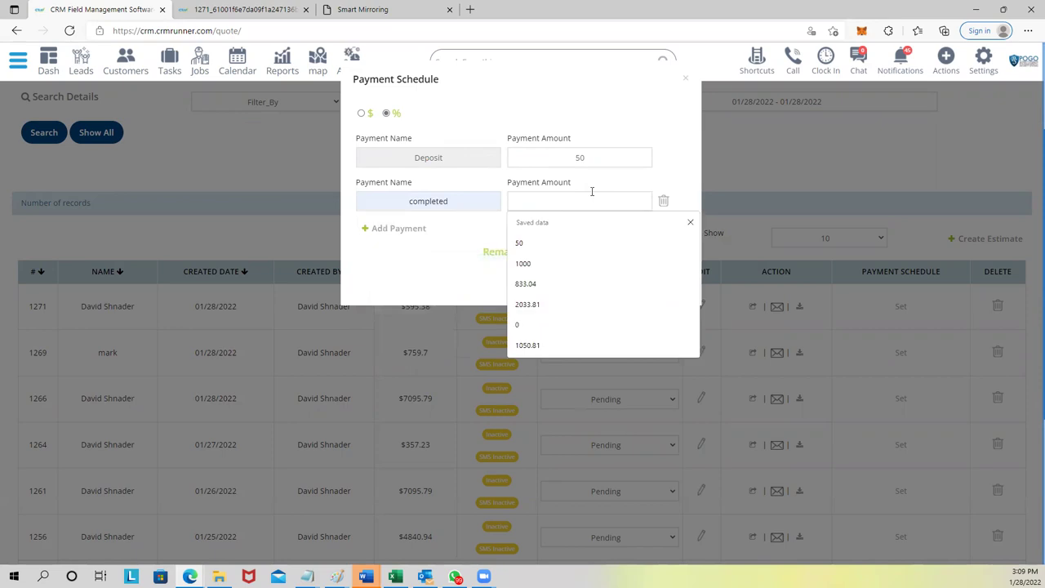
pyautogui.write('50')
pyautogui.moveTo(490, 256); pyautogui.dragTo(558, 254)
pyautogui.click(670, 283)
# Open the newest estimate's PDF, review its payment schedule section and remaining pages, and close the PDF.
pyautogui.click(801, 306)
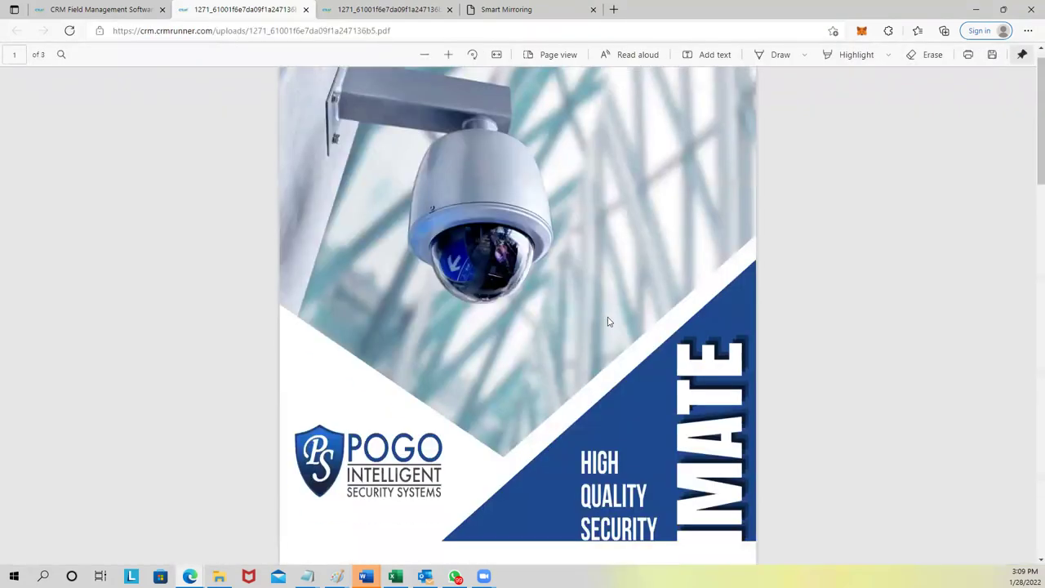
pyautogui.scroll(-10, 609, 319)
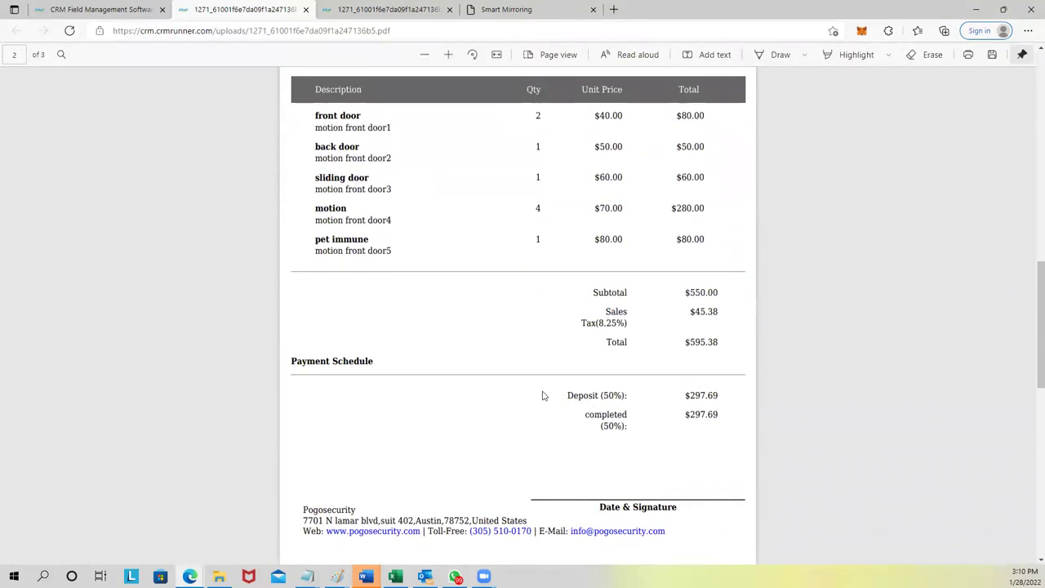
pyautogui.moveTo(291, 361); pyautogui.dragTo(370, 361)
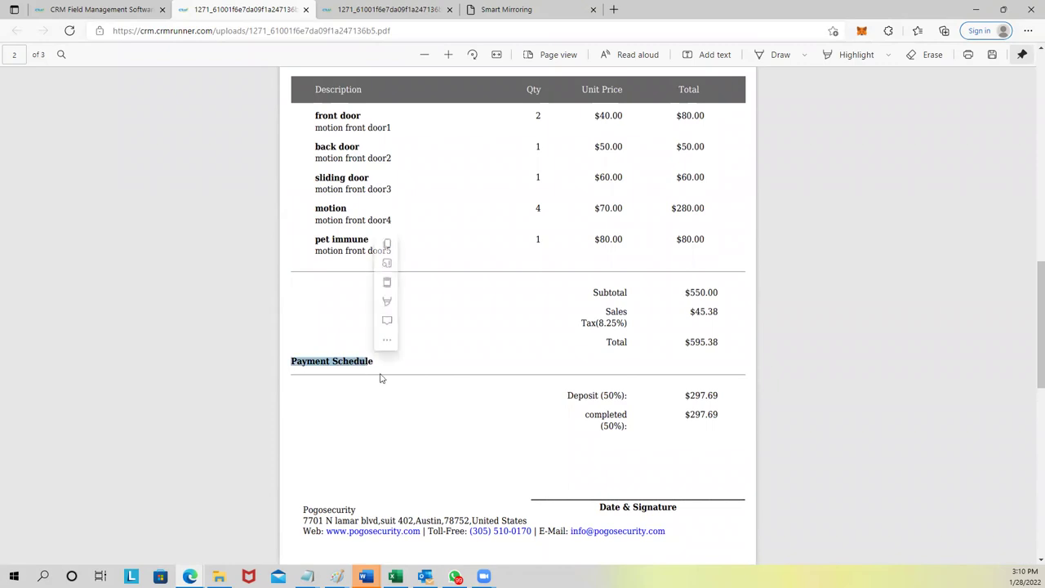
pyautogui.moveTo(569, 396); pyautogui.dragTo(719, 396)
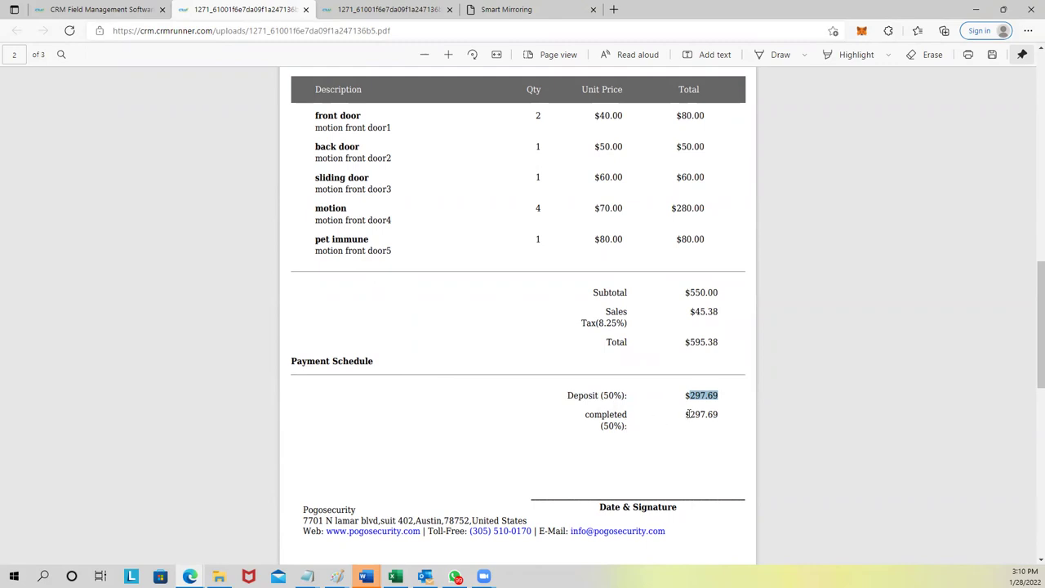
pyautogui.moveTo(687, 415); pyautogui.dragTo(718, 415)
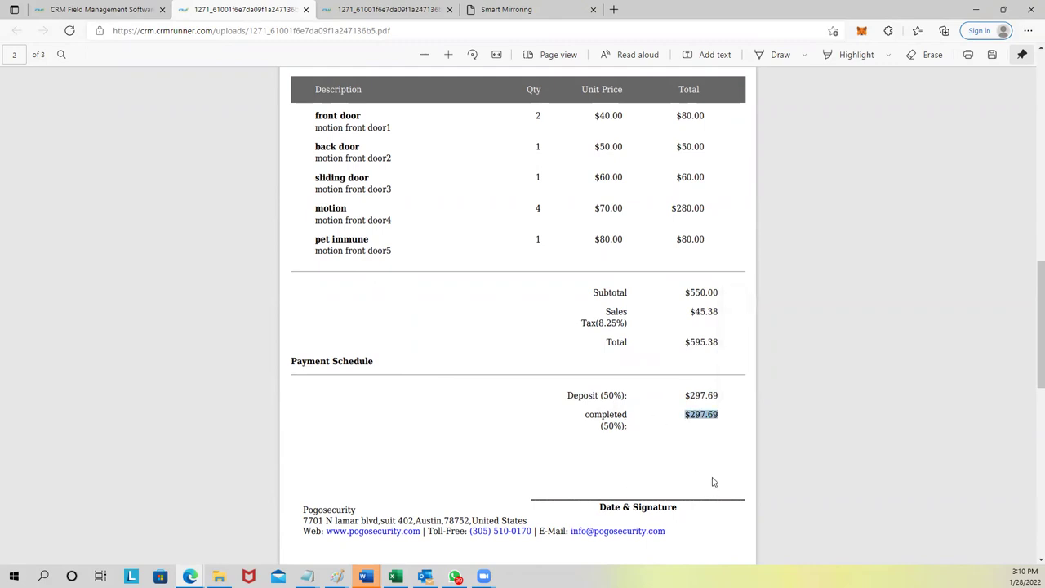
pyautogui.scroll(-6, 635, 464)
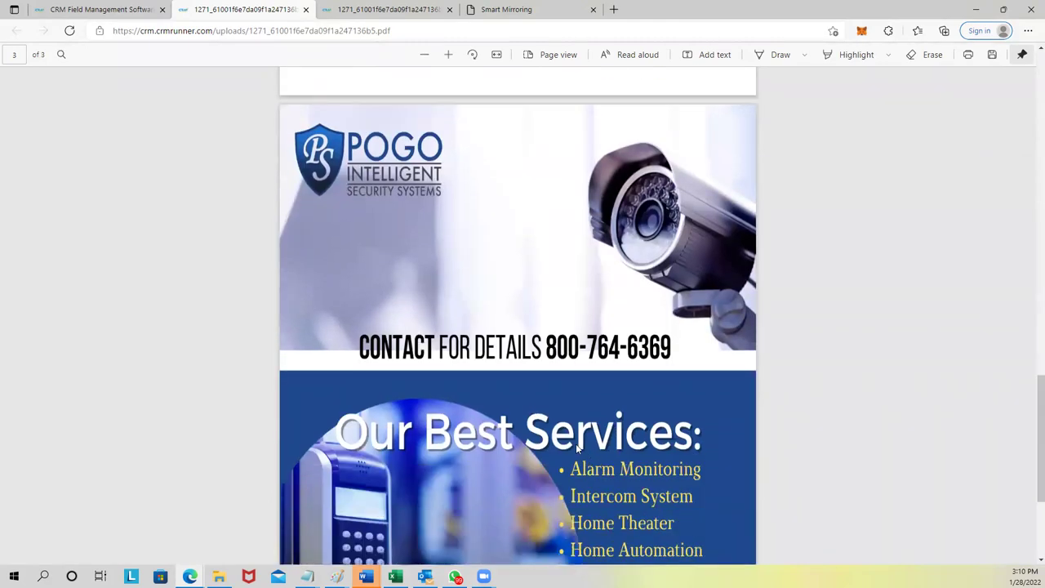
pyautogui.scroll(7, 576, 444)
pyautogui.scroll(8, 570, 447)
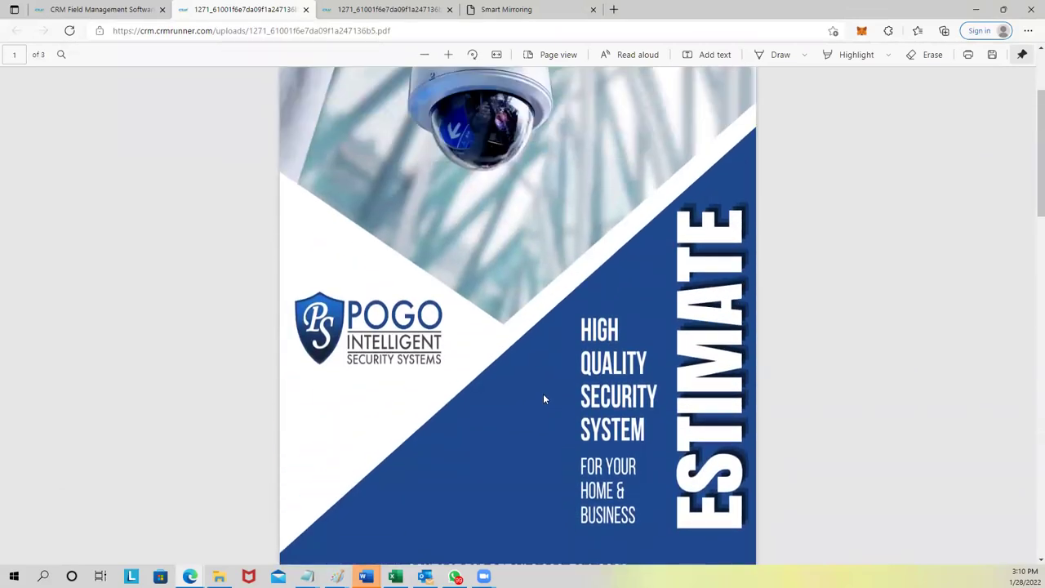
pyautogui.click(305, 10)
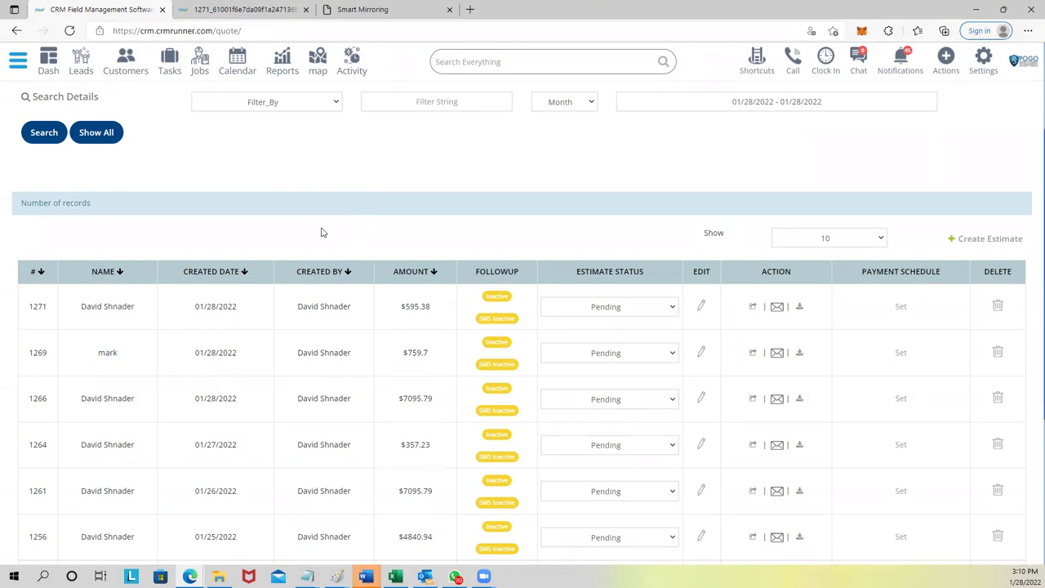
# Go to the map and look up an employee by name for 01/28/2022.
pyautogui.scroll(1, 230, 180)
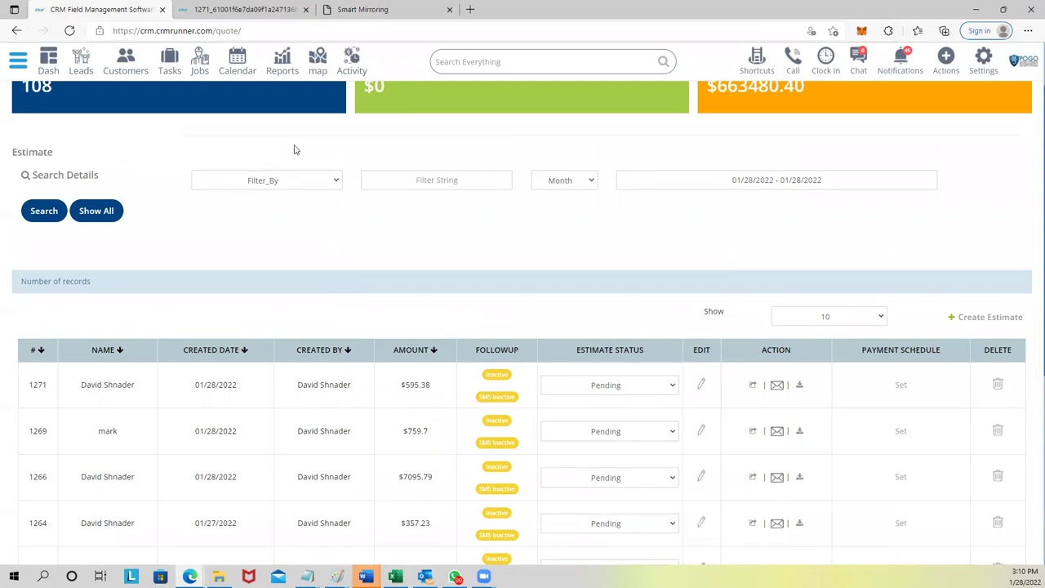
pyautogui.click(319, 62)
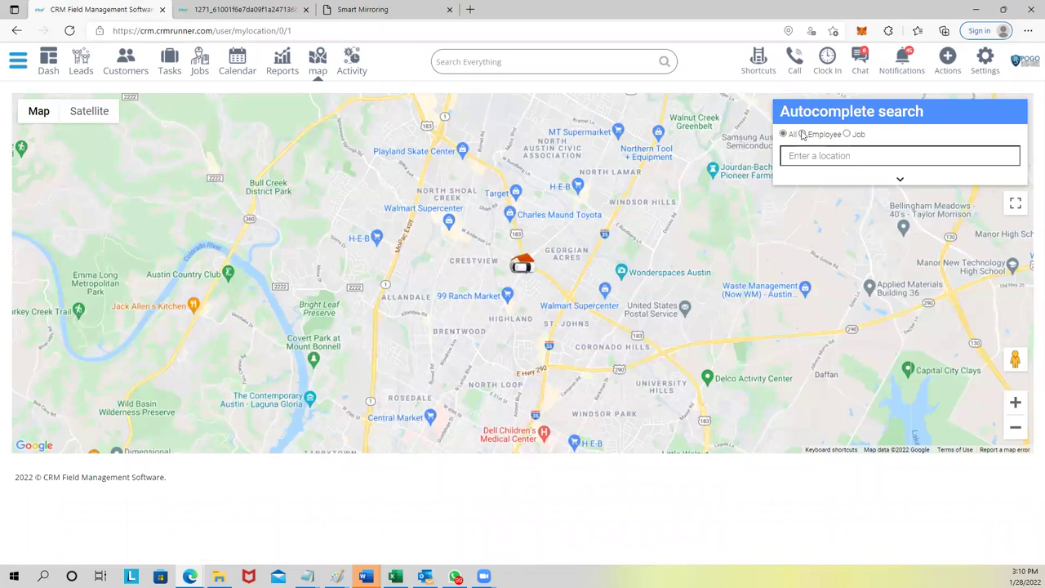
pyautogui.click(802, 135)
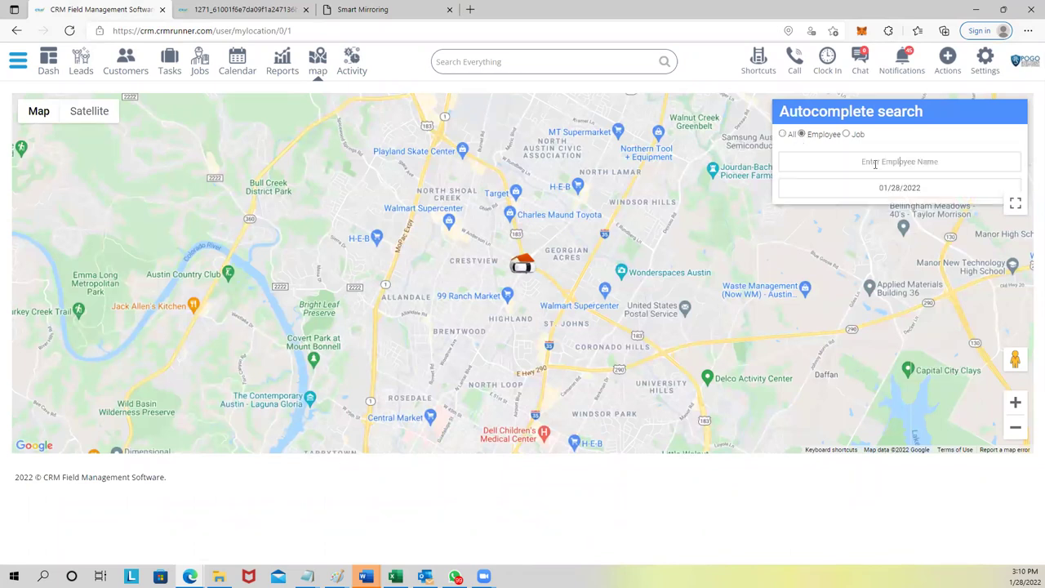
pyautogui.write('joe')
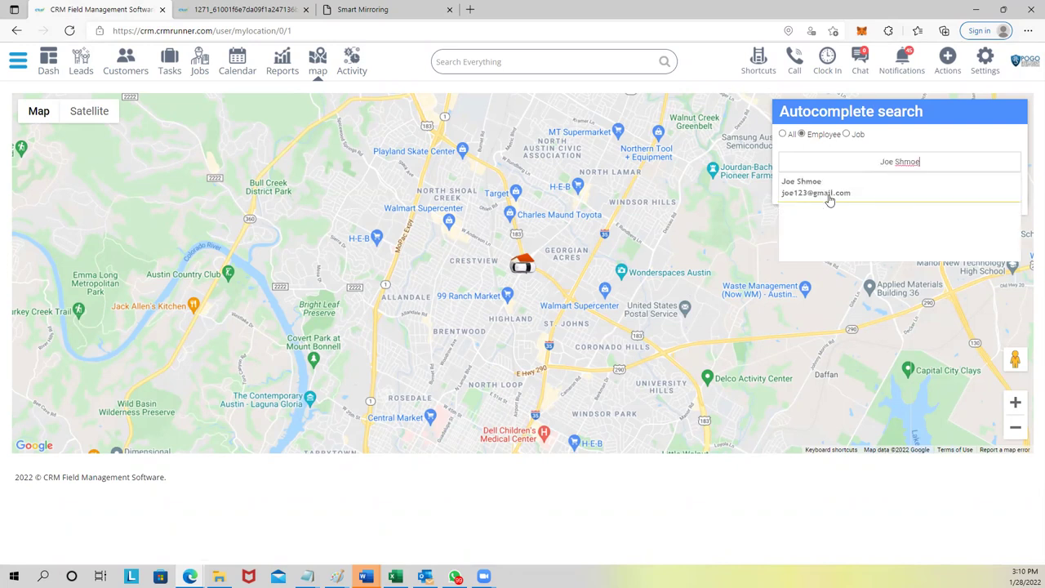
pyautogui.click(829, 190)
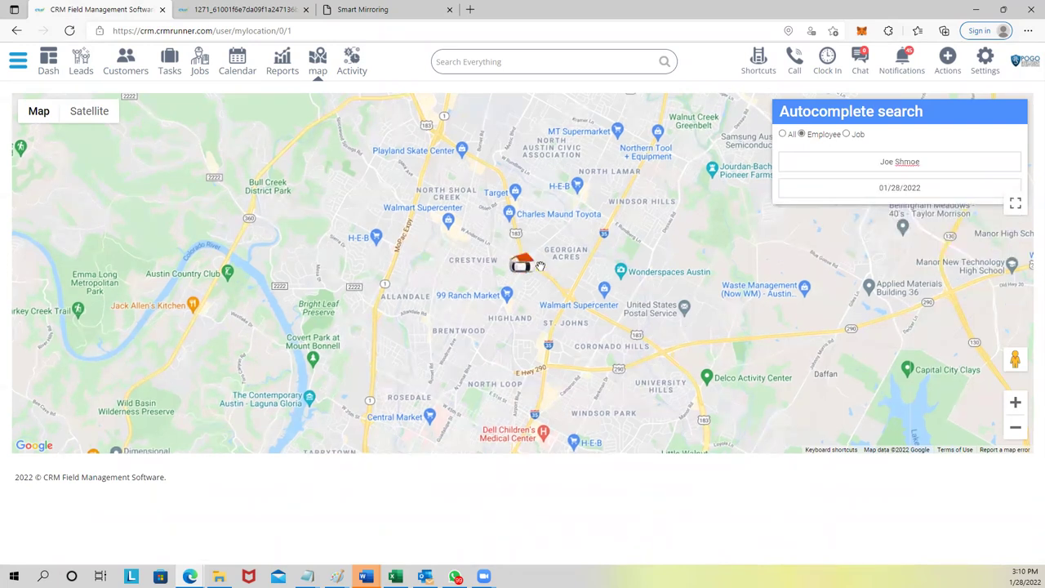
# Inspect the employee's location on the map up close in satellite view.
pyautogui.scroll(1, 526, 281)
pyautogui.scroll(3, 526, 281)
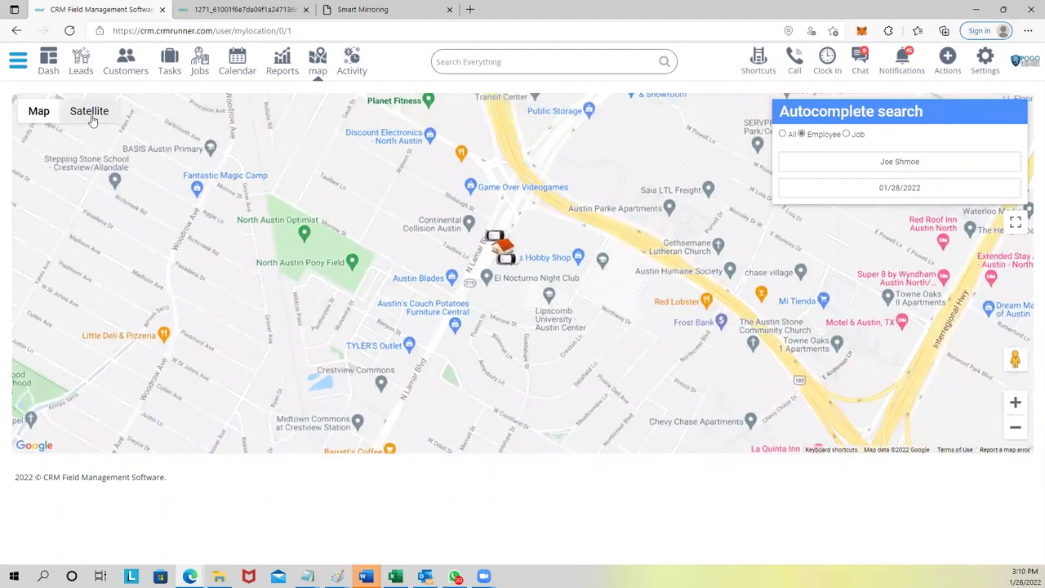
pyautogui.click(89, 111)
pyautogui.scroll(4, 506, 257)
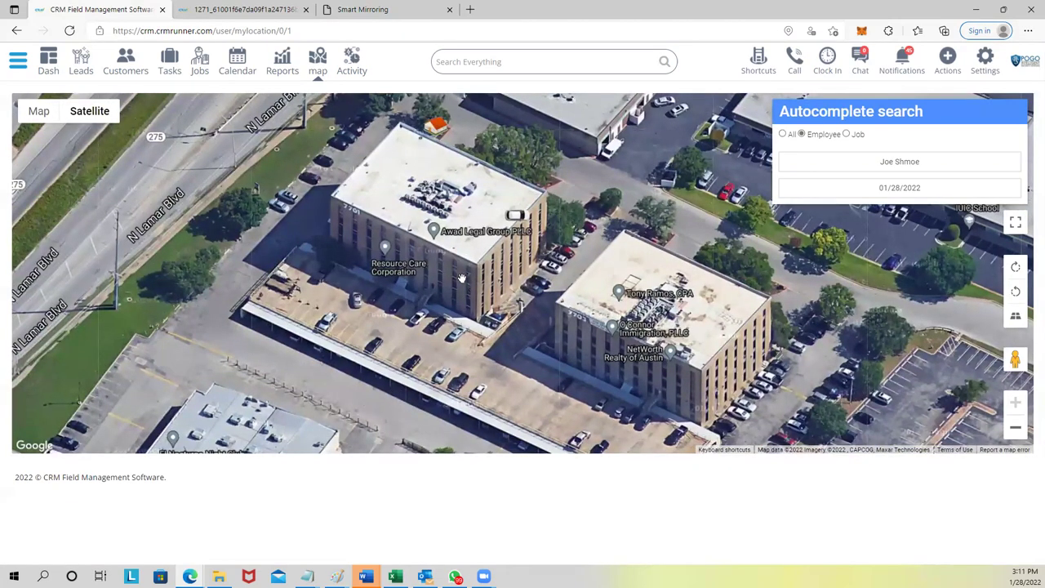
# Show job locations on the map, view the details of the install 10 cameras job, and close them.
pyautogui.click(846, 134)
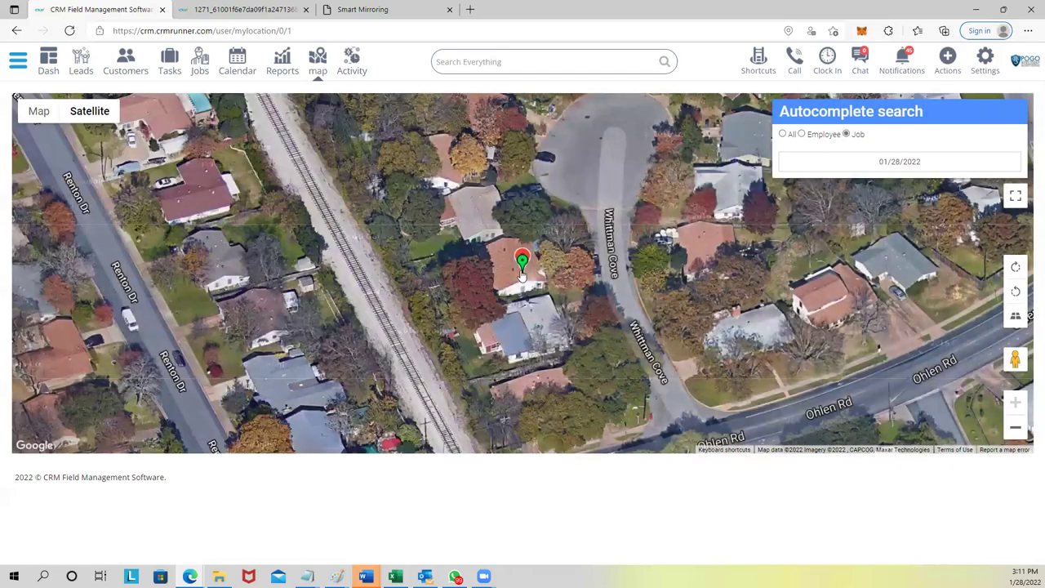
pyautogui.moveTo(524, 267)
pyautogui.click(521, 269)
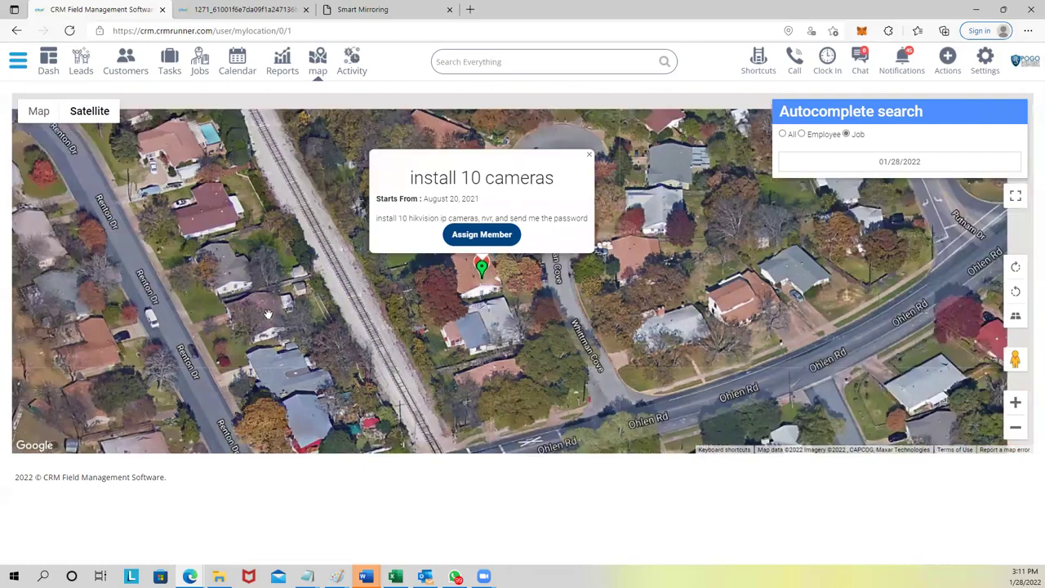
pyautogui.scroll(-3, 268, 314)
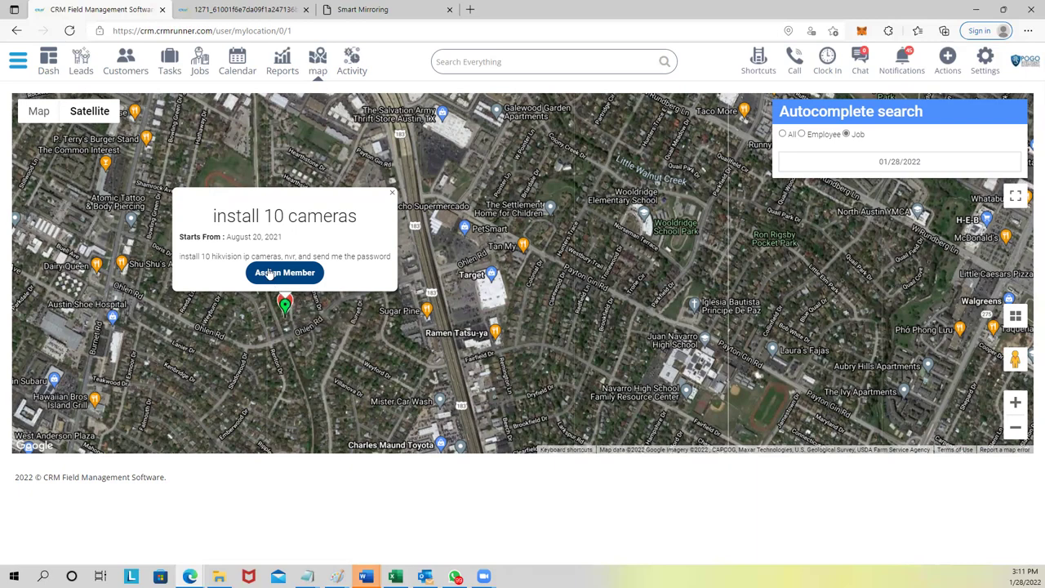
pyautogui.click(393, 195)
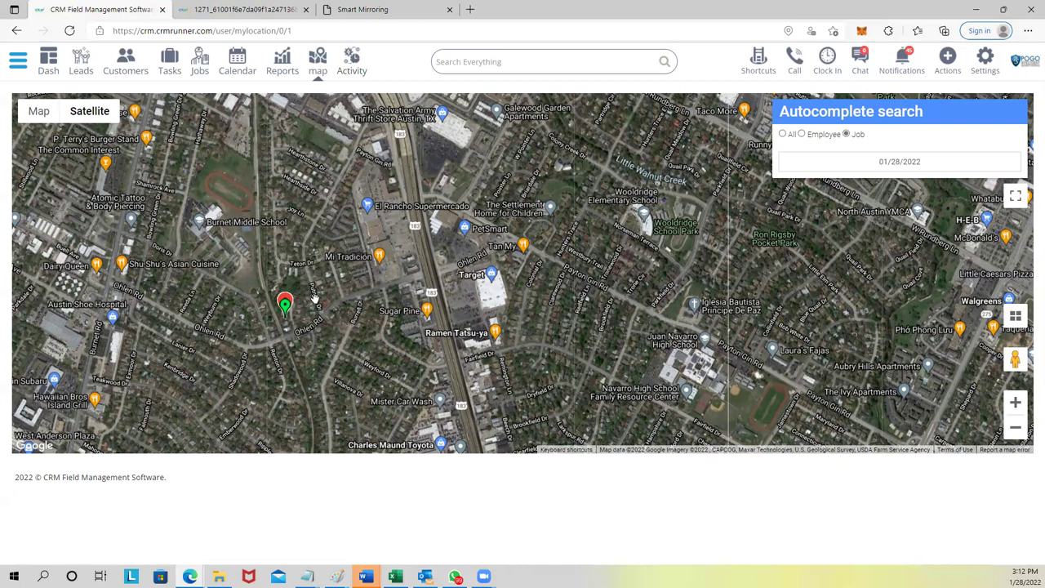
# Go to the activity log and filter it by the fourth listed team member and the Location module.
pyautogui.click(348, 65)
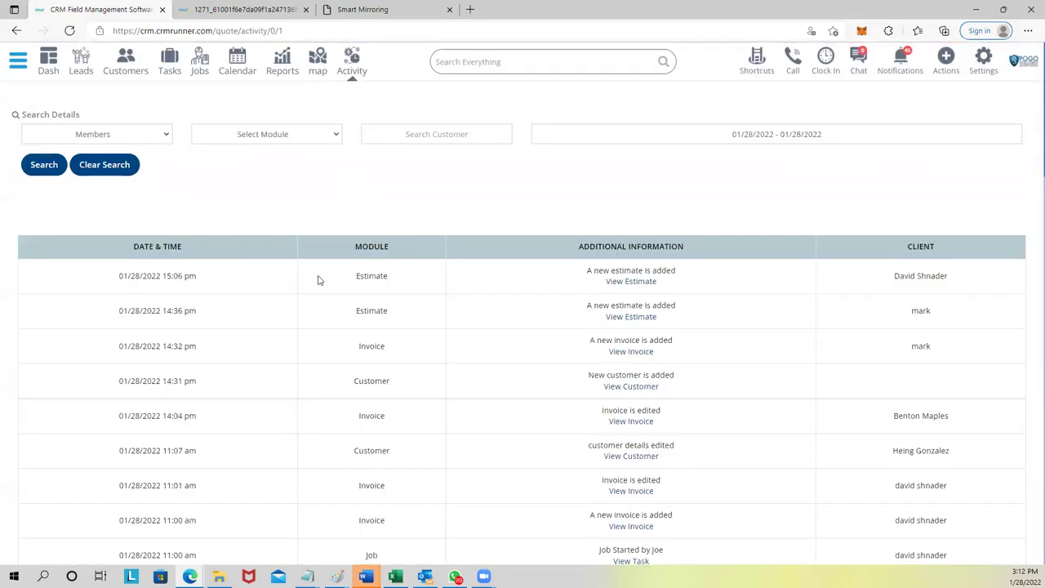
pyautogui.click(137, 136)
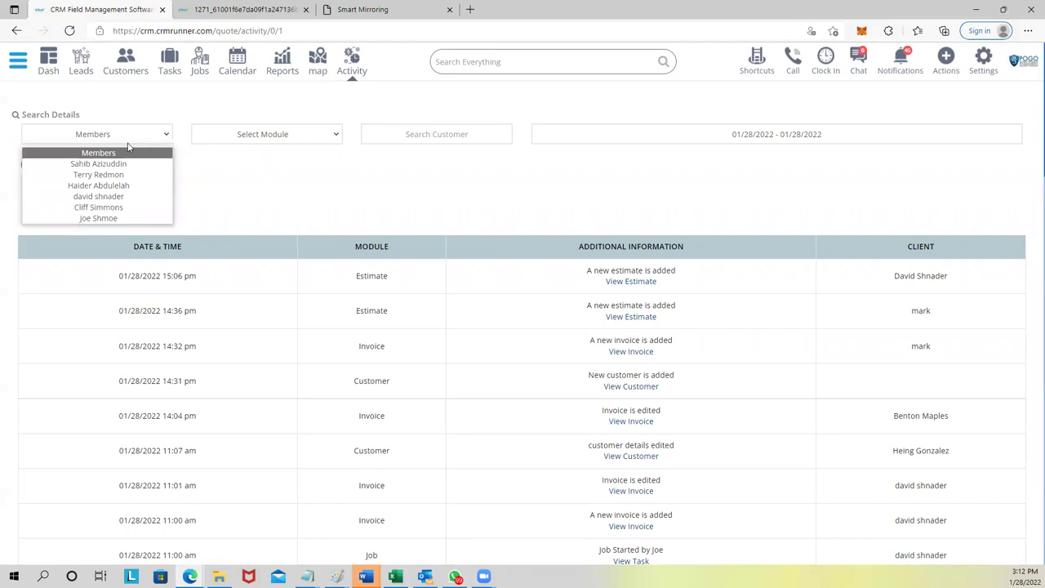
pyautogui.click(122, 197)
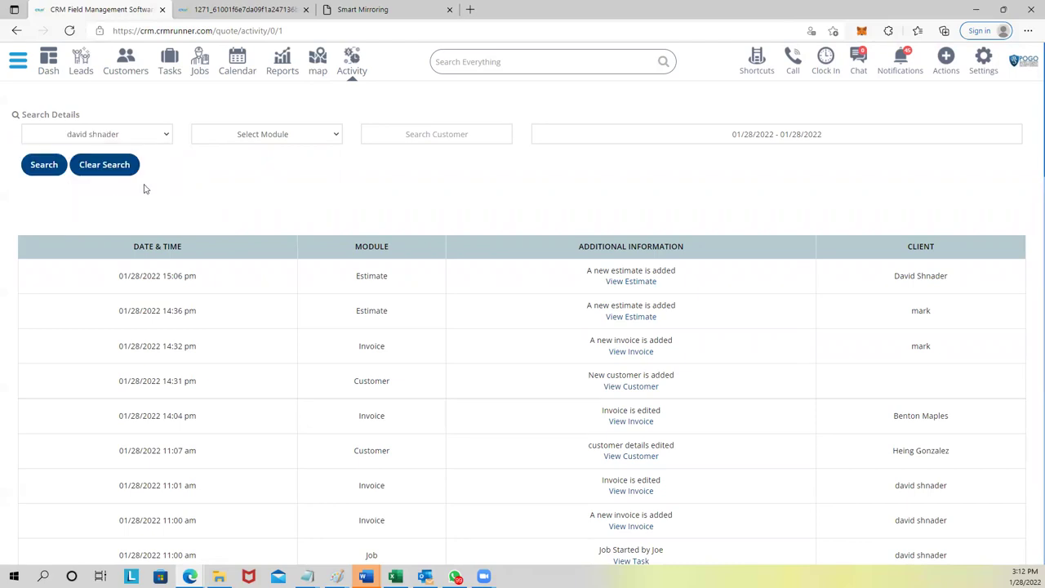
pyautogui.click(258, 137)
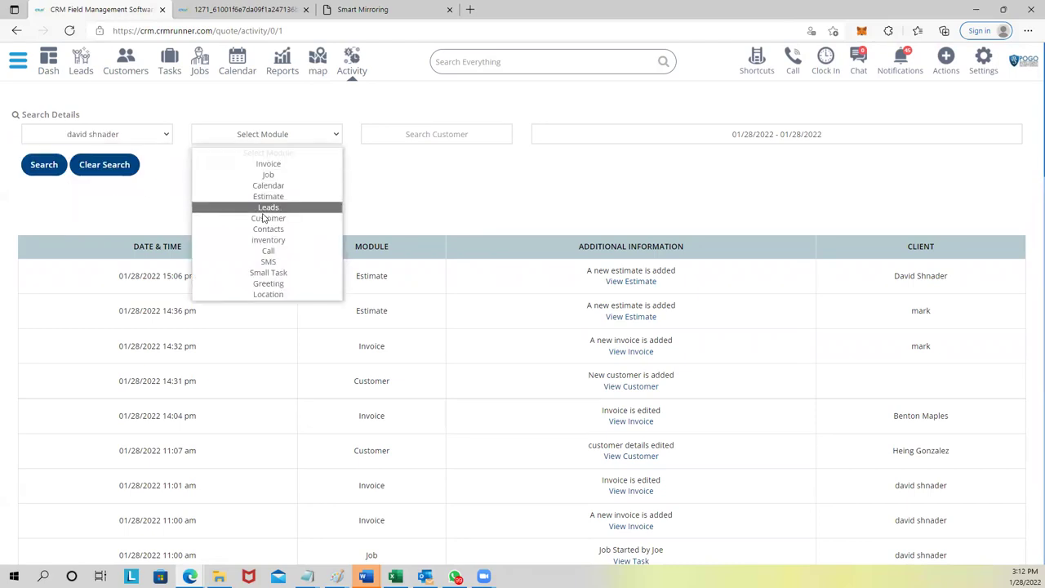
pyautogui.click(283, 295)
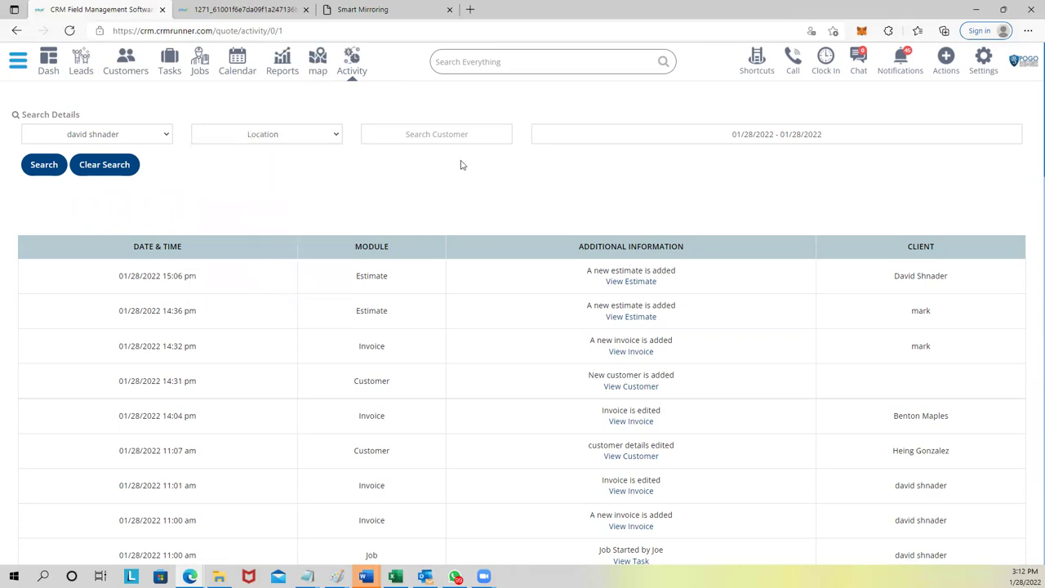
# Set the activity date range to 01/16/2022 - 01/27/2022 and look through the available module filters.
pyautogui.click(729, 142)
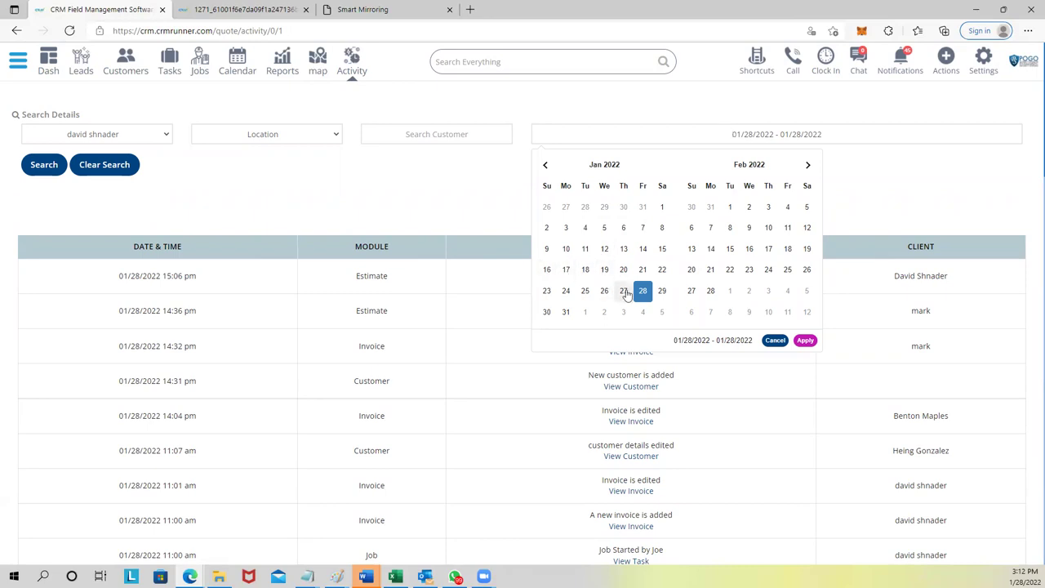
pyautogui.click(547, 269)
pyautogui.click(624, 291)
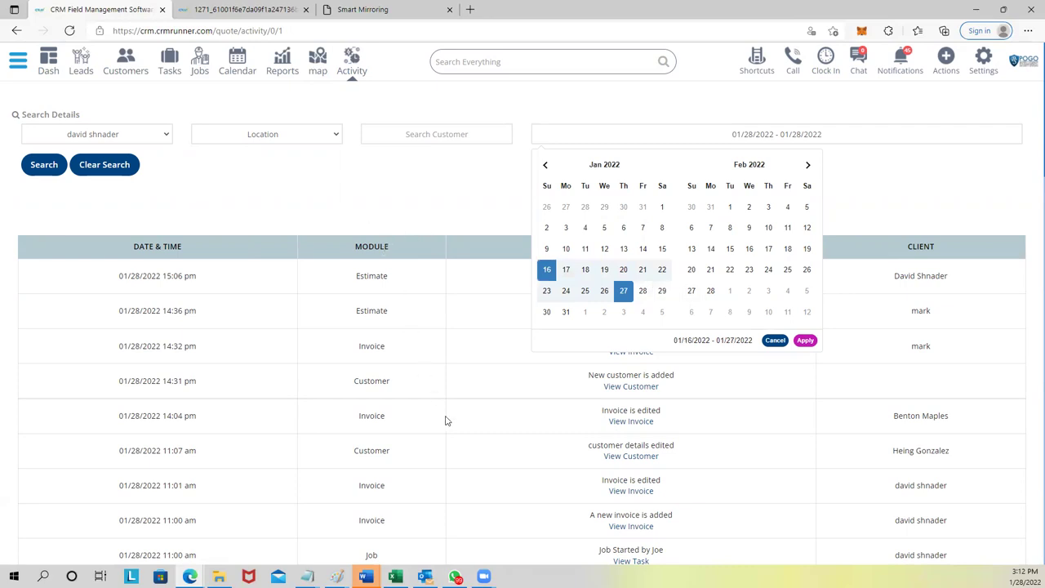
pyautogui.click(804, 340)
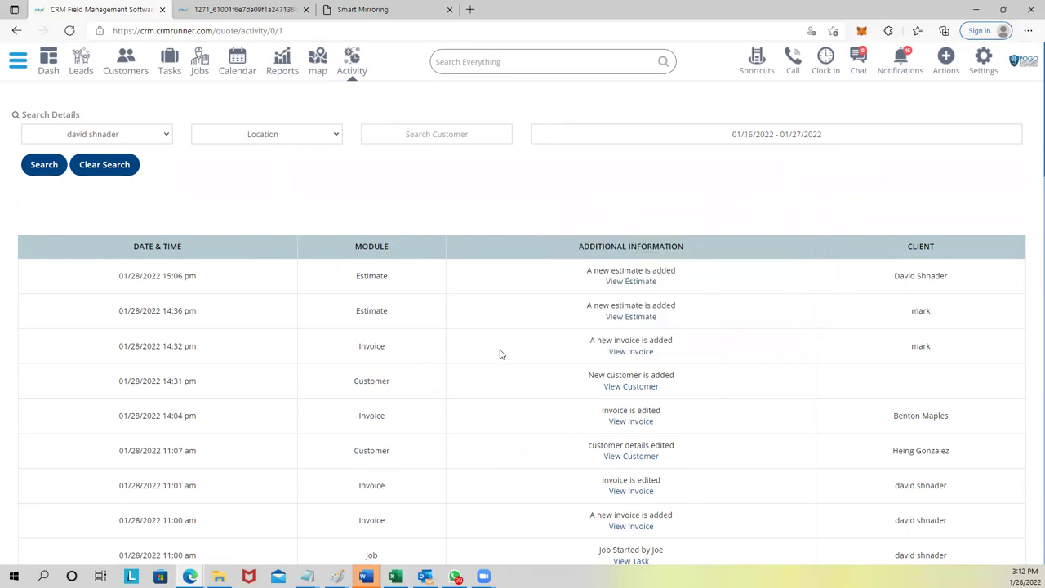
pyautogui.click(219, 139)
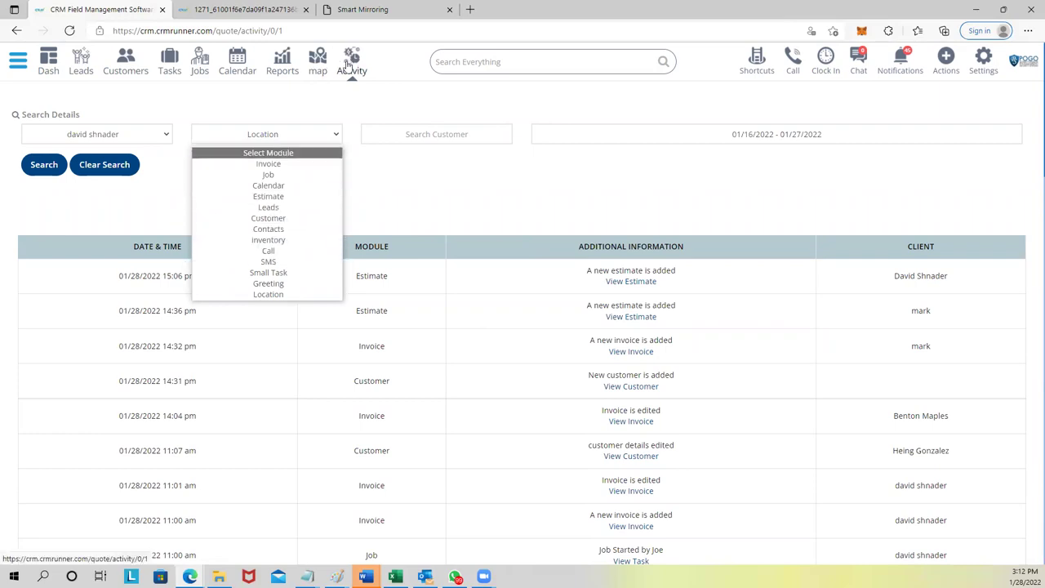
pyautogui.click(378, 176)
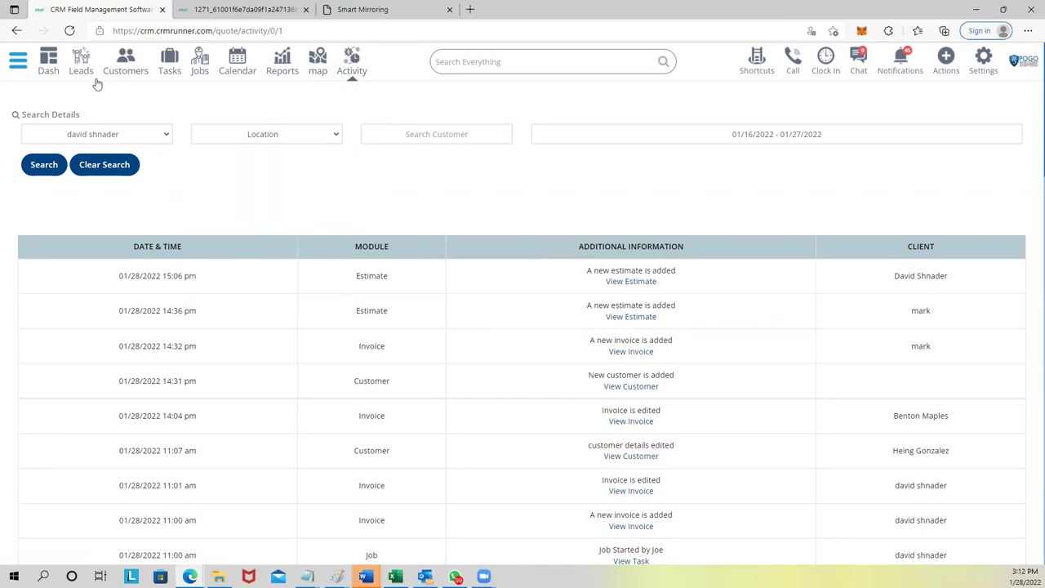
# Look over the dashboard's summary figures, funnel and calendar, and view the customer list.
pyautogui.click(50, 59)
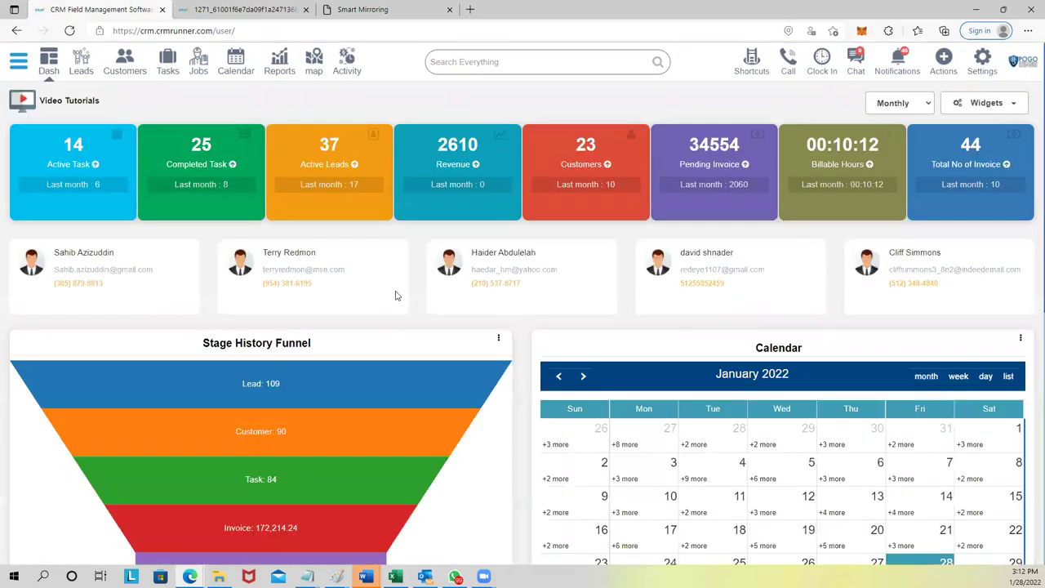
pyautogui.scroll(-1, 395, 296)
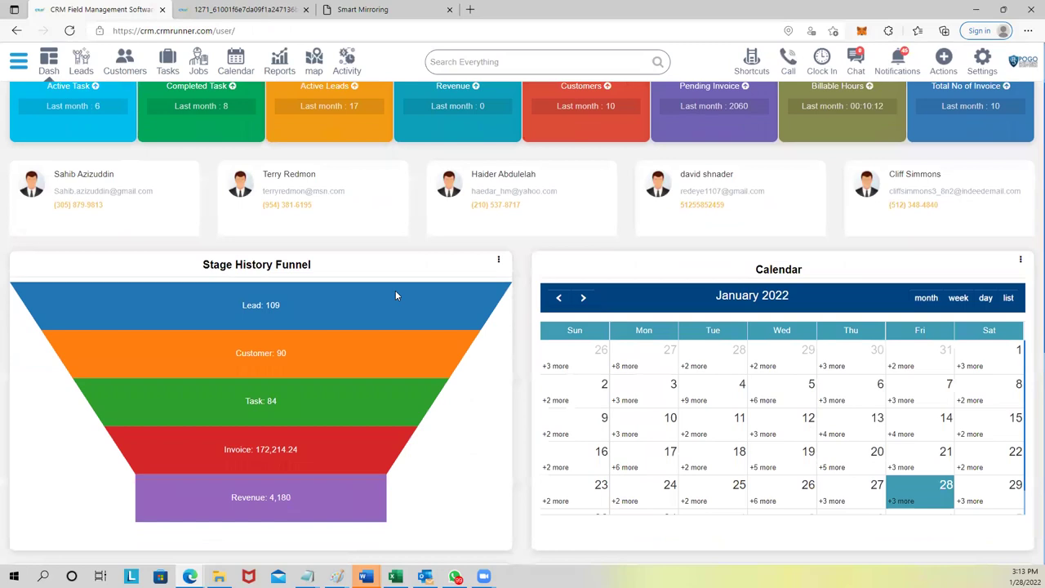
pyautogui.scroll(1, 397, 295)
pyautogui.click(124, 66)
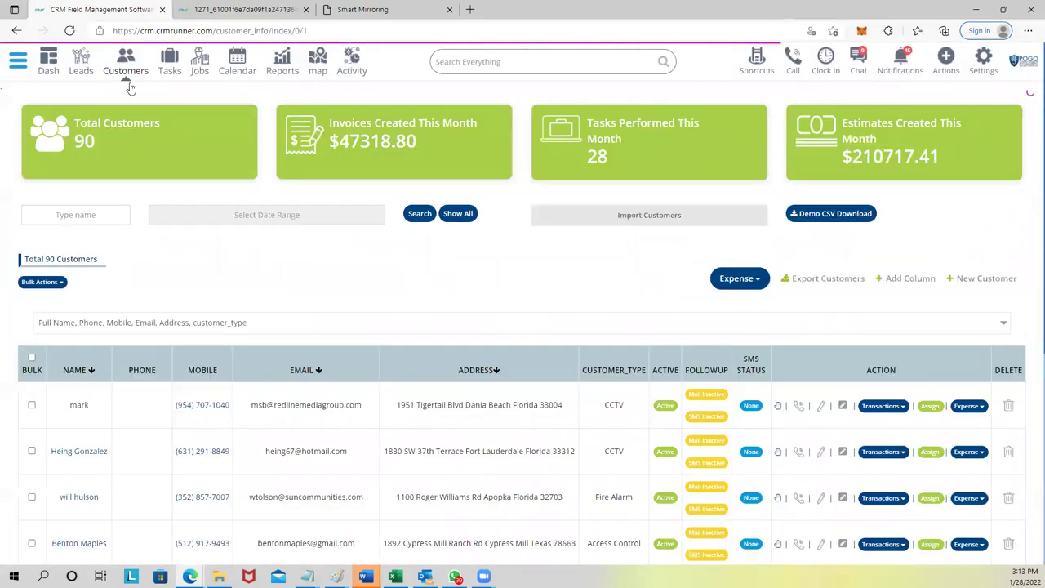
pyautogui.scroll(-2, 339, 359)
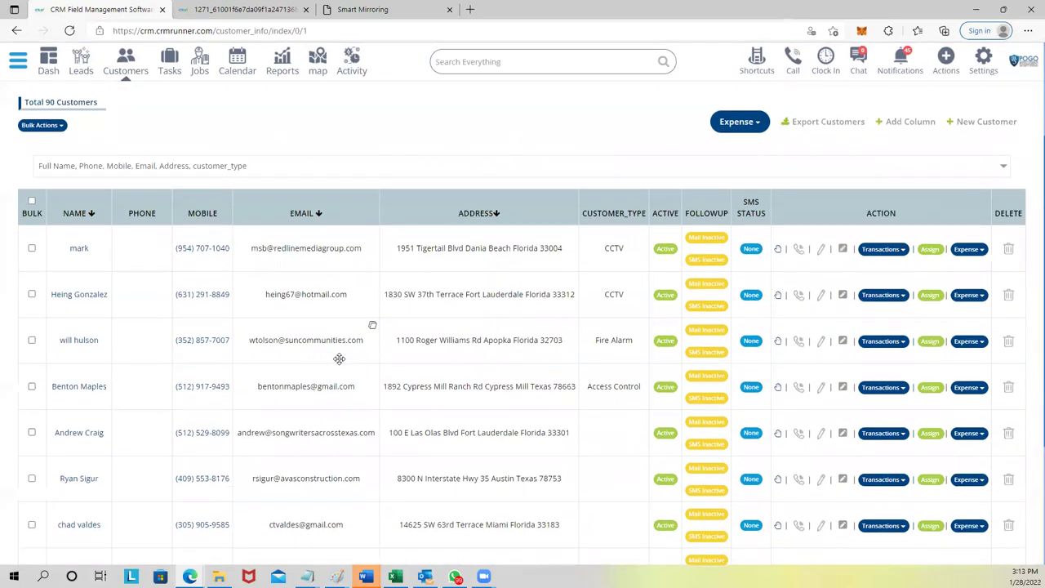
# Open the first listed customer's record and look over the contact details and customer type options.
pyautogui.scroll(2, 339, 359)
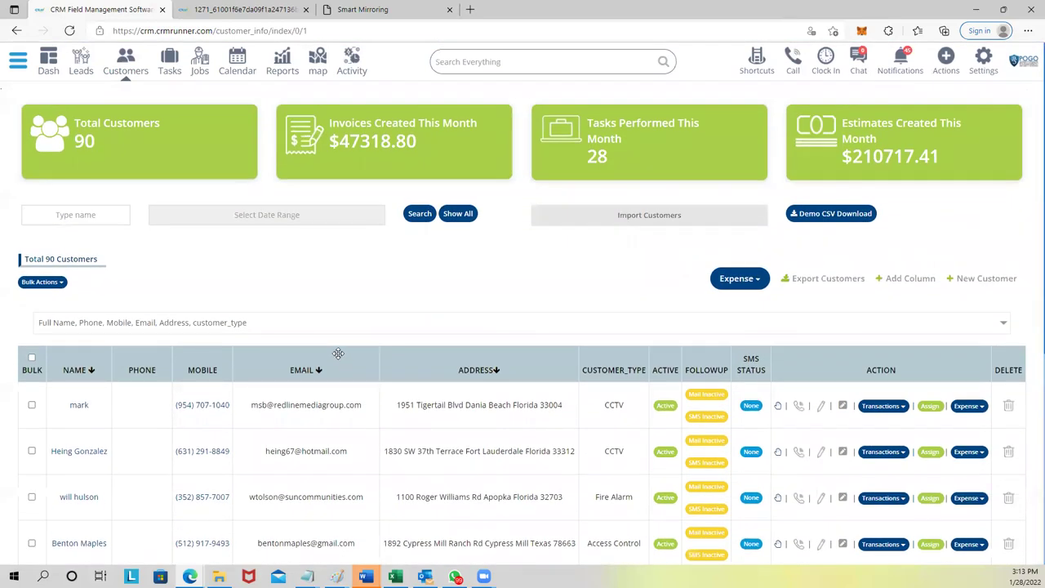
pyautogui.scroll(-1, 338, 354)
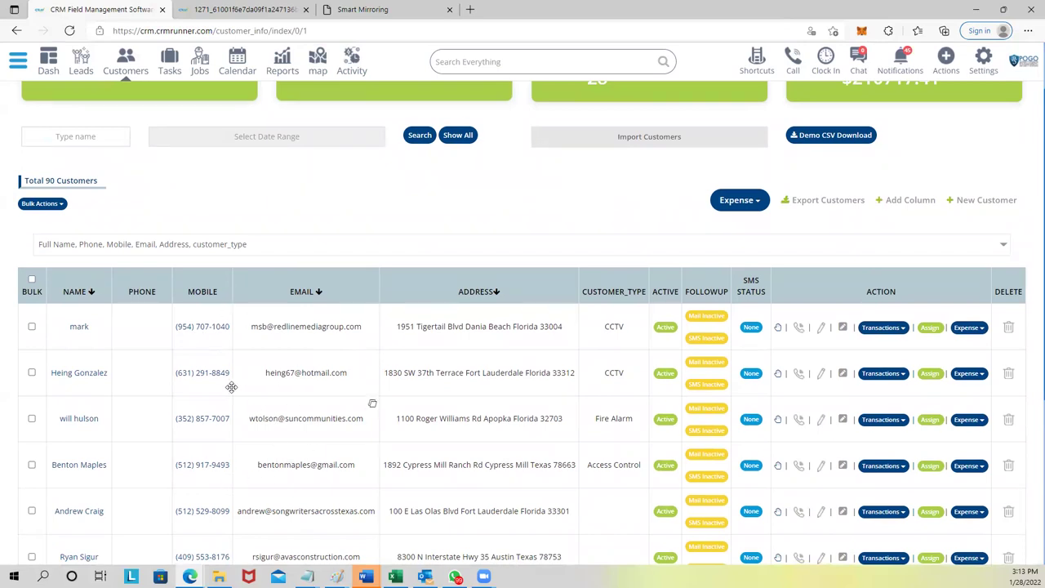
pyautogui.click(79, 327)
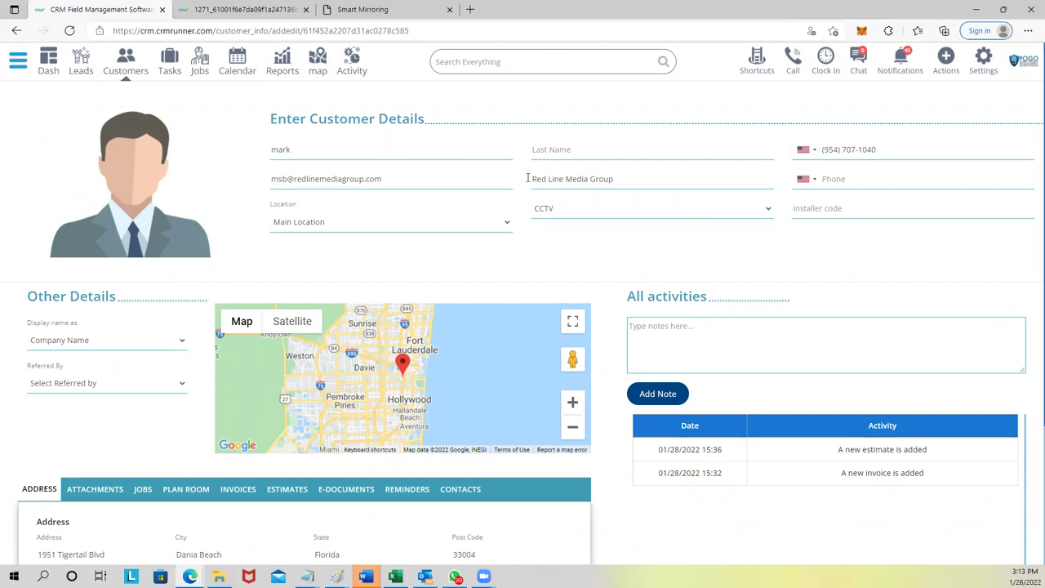
pyautogui.scroll(-1, 360, 181)
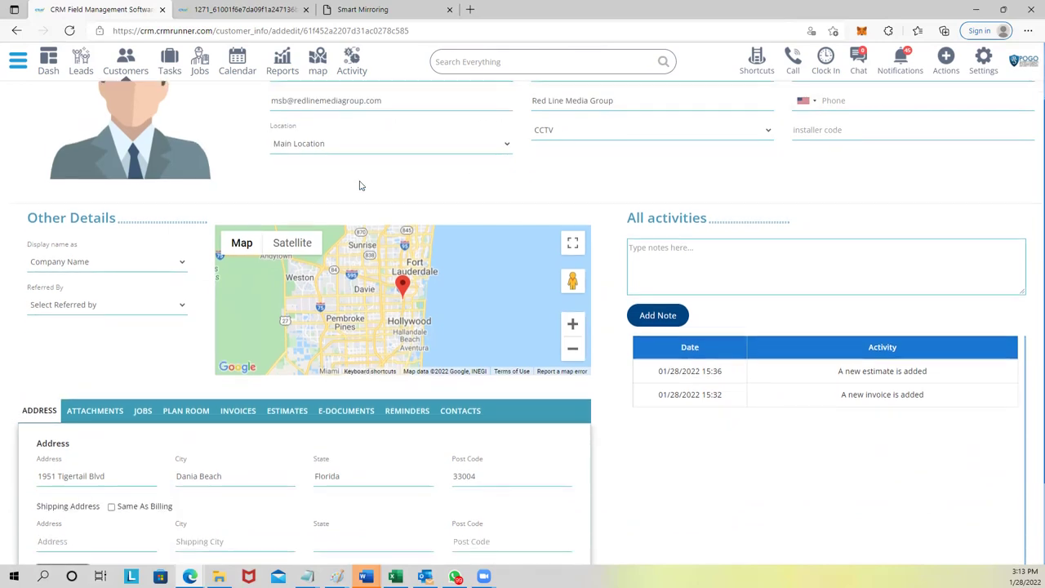
pyautogui.click(570, 135)
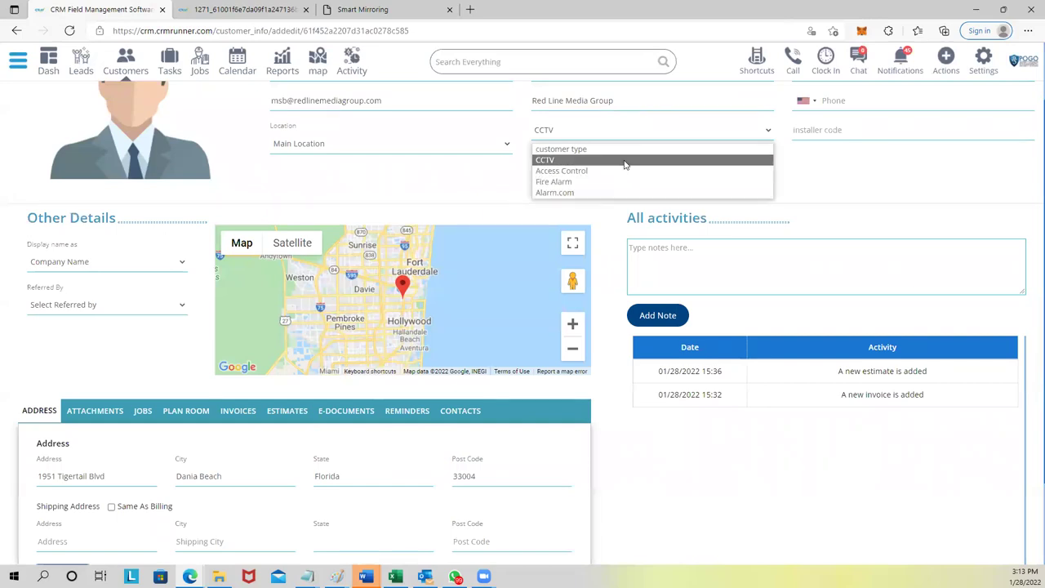
pyautogui.click(898, 186)
pyautogui.scroll(-1, 702, 221)
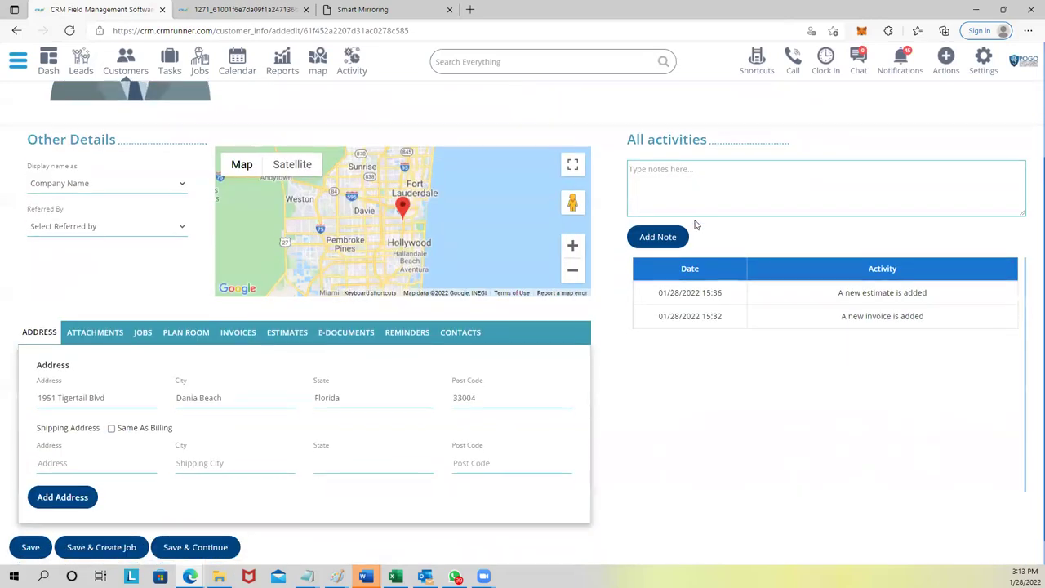
# Enter the sample note czxv in the customer's activities notes and clear it.
pyautogui.click(676, 180)
pyautogui.write('czxv')
pyautogui.press('BackSpace')
pyautogui.press('BackSpace')
pyautogui.press('BackSpace')
pyautogui.press('BackSpace')
# Add two extra address rows to the customer record and delete both of them.
pyautogui.scroll(-1, 70, 350)
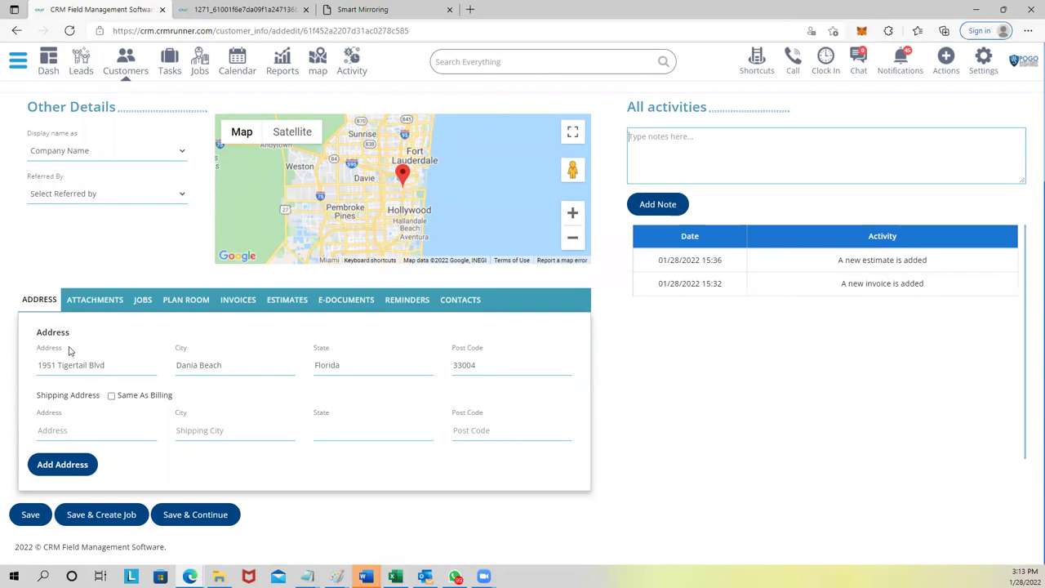
pyautogui.click(59, 465)
pyautogui.click(59, 464)
pyautogui.scroll(-1, 63, 466)
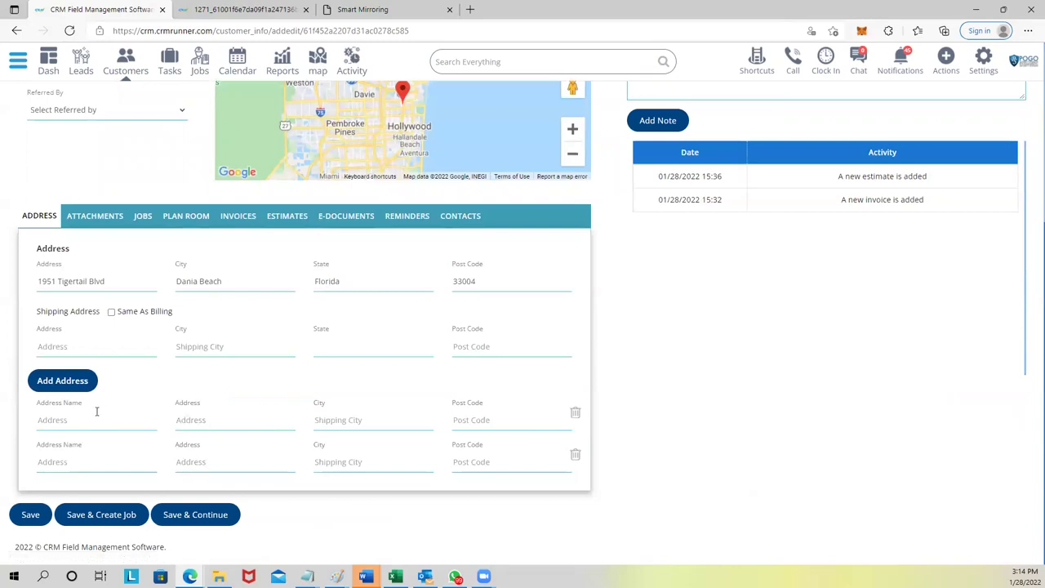
pyautogui.click(575, 414)
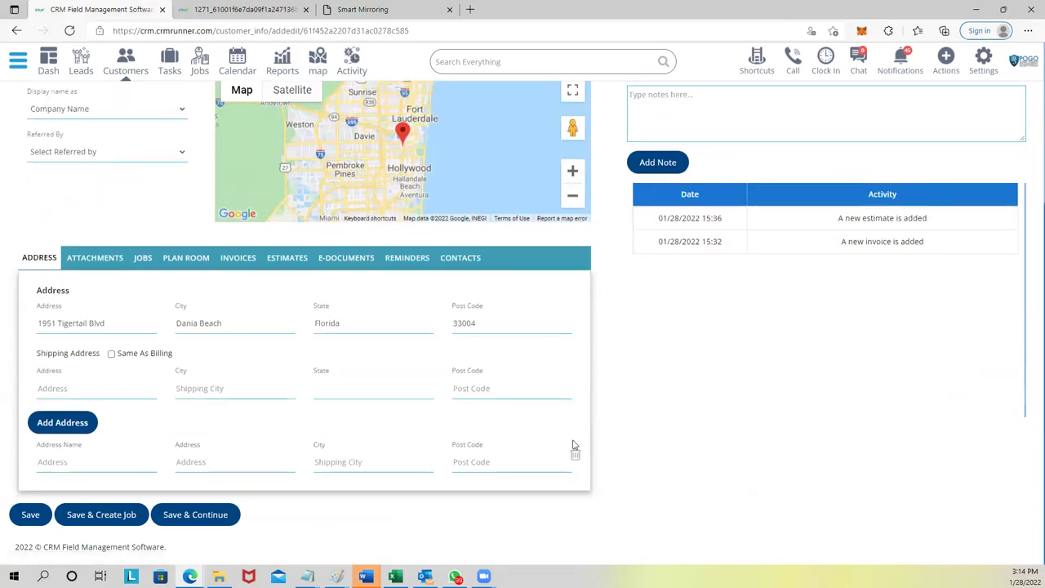
pyautogui.click(575, 459)
# Look through the customer's attachments, images, jobs, plan room, invoices and estimates.
pyautogui.click(95, 302)
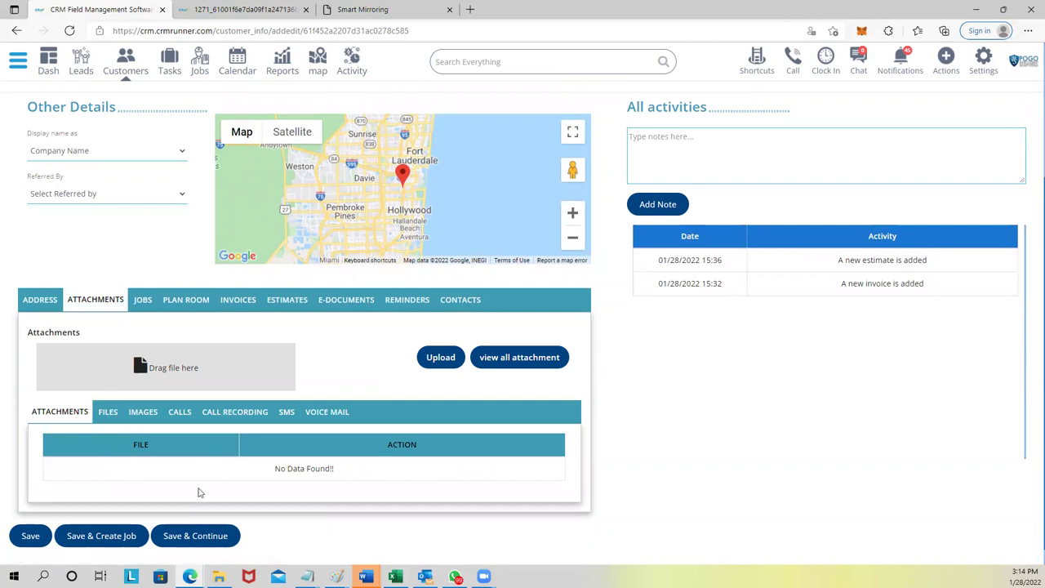
pyautogui.click(143, 415)
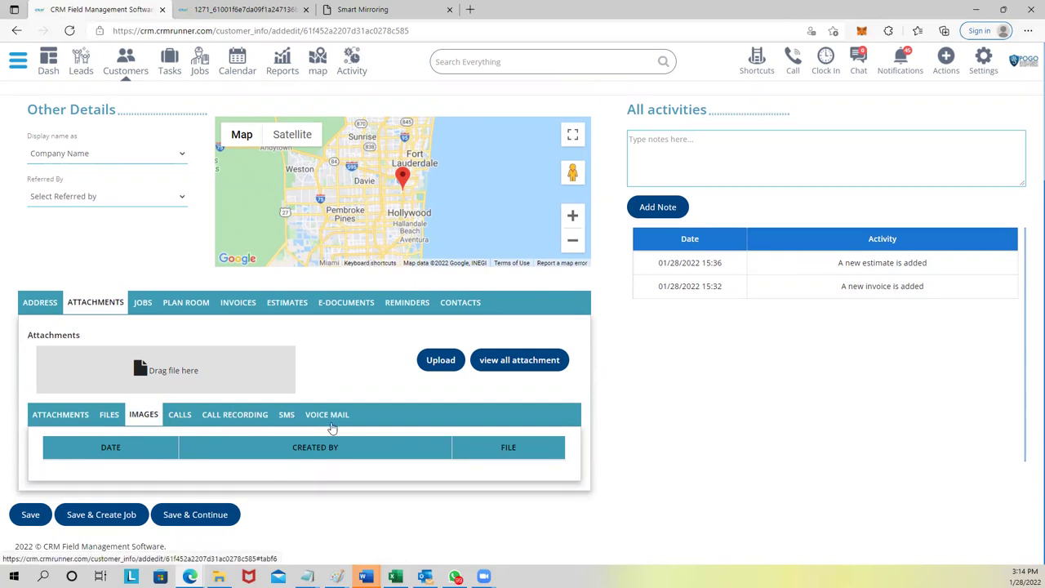
pyautogui.click(147, 303)
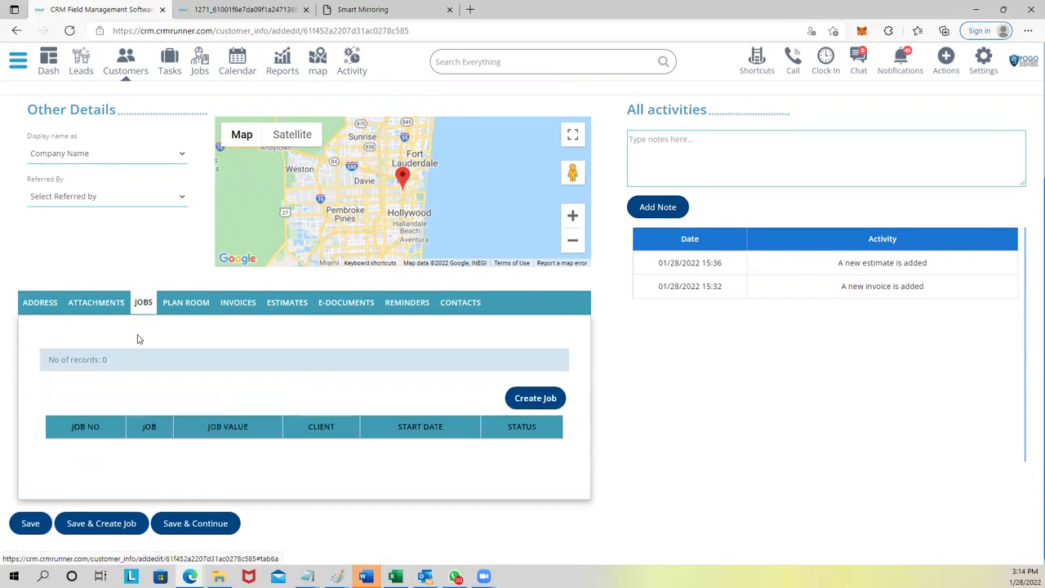
pyautogui.click(186, 304)
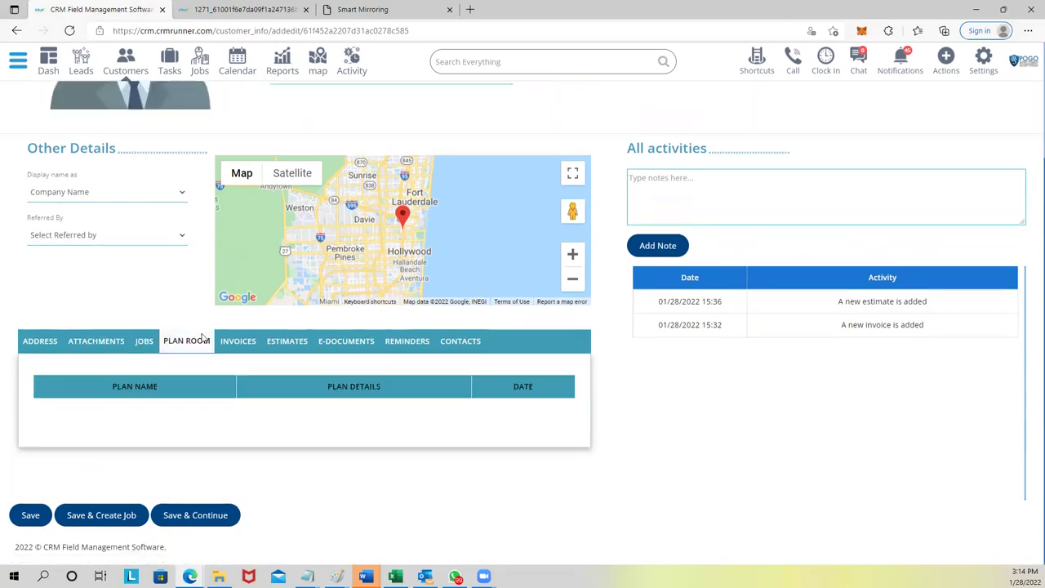
pyautogui.click(238, 343)
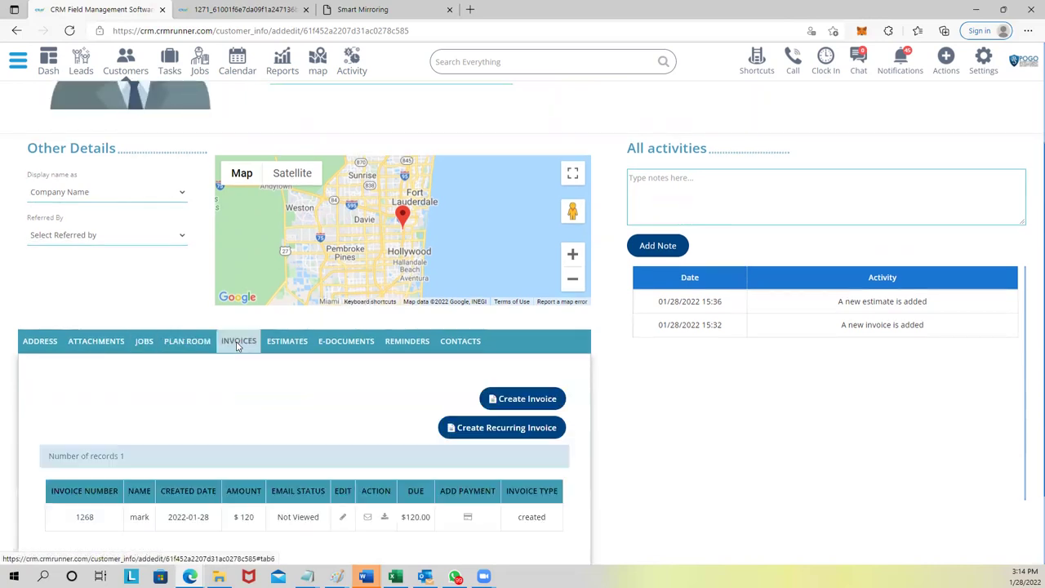
pyautogui.click(288, 343)
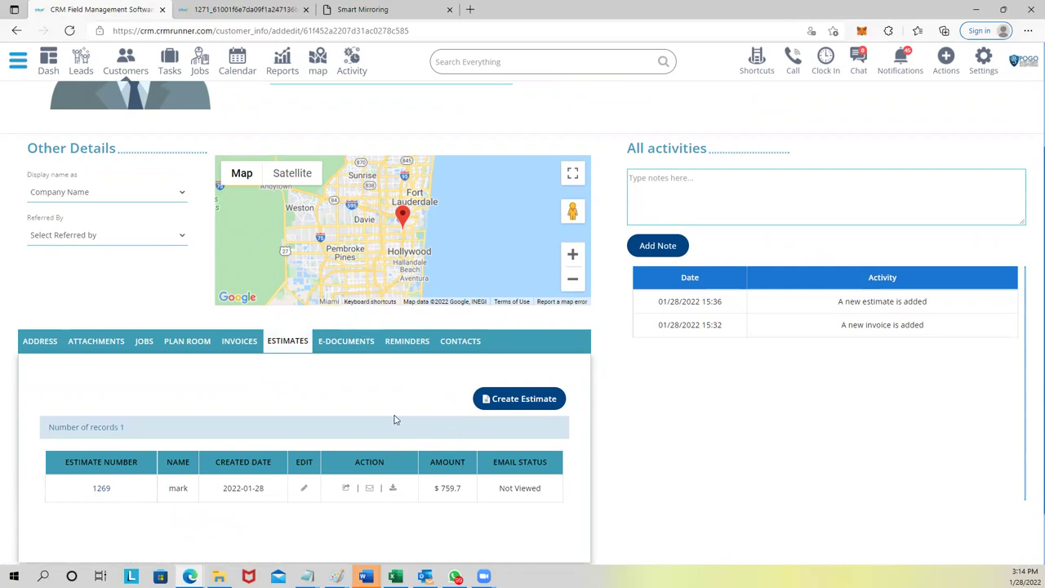
pyautogui.scroll(-1, 395, 420)
pyautogui.scroll(3, 384, 416)
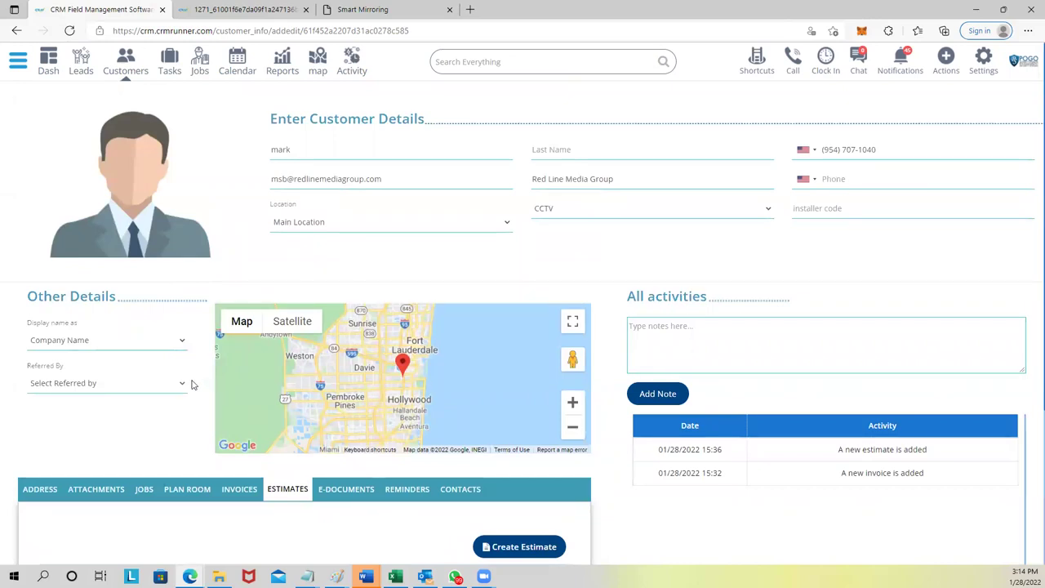
pyautogui.scroll(-1, 195, 387)
pyautogui.scroll(1, 190, 384)
# Return to the customer list, view the call and message options for the first customer's mobile number, and close them.
pyautogui.click(125, 65)
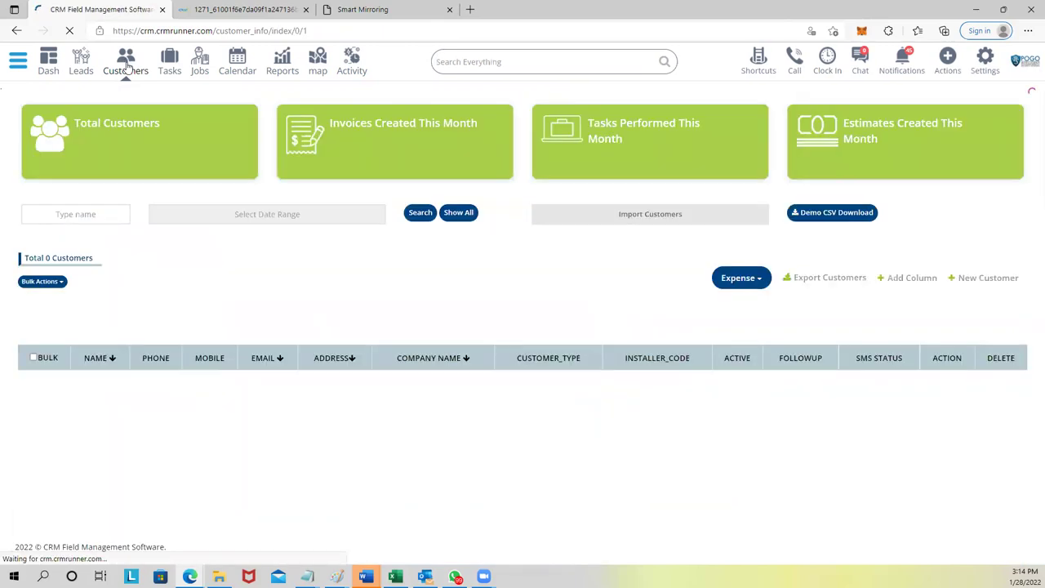
pyautogui.scroll(-1, 152, 380)
pyautogui.scroll(1, 167, 319)
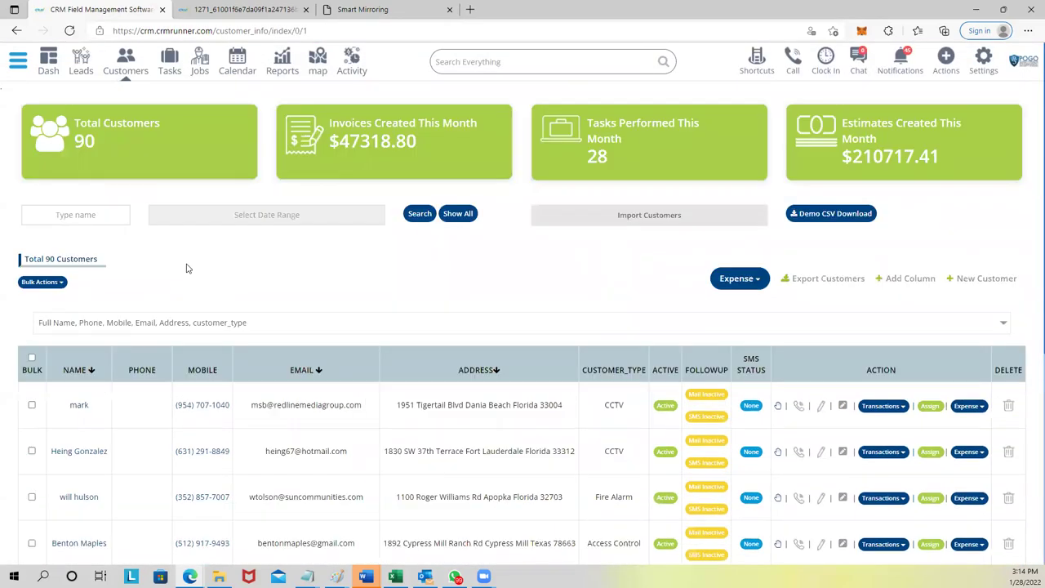
pyautogui.click(203, 406)
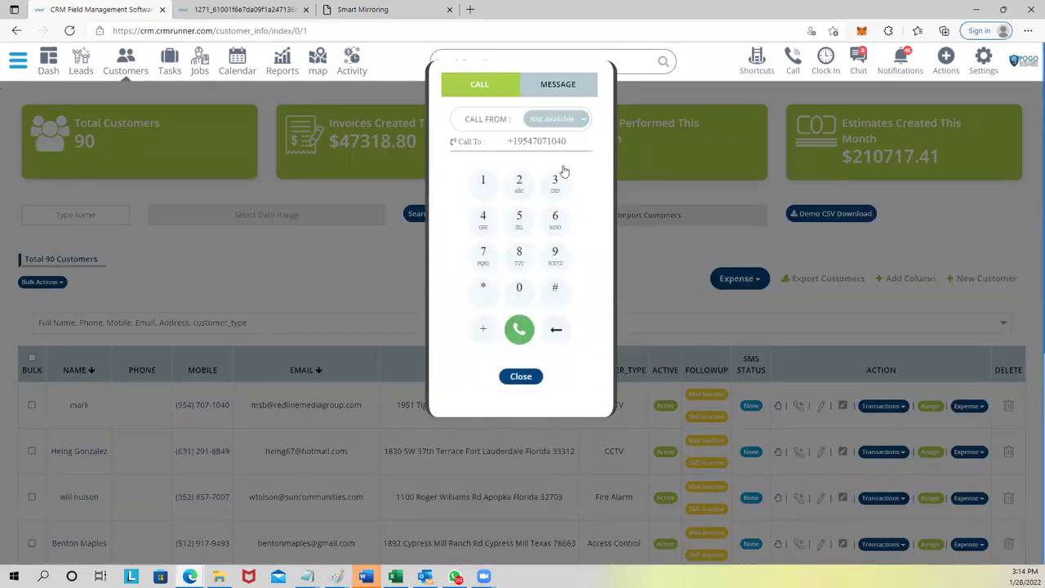
pyautogui.click(554, 86)
pyautogui.click(499, 84)
pyautogui.click(523, 381)
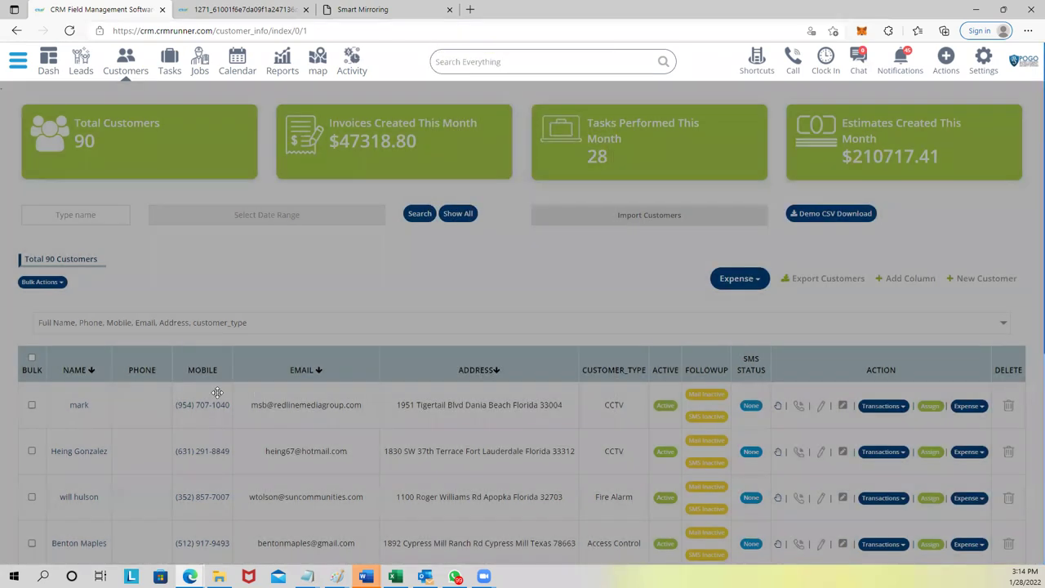
# Reopen the first listed customer's record and view the call recordings among its attachments.
pyautogui.click(79, 411)
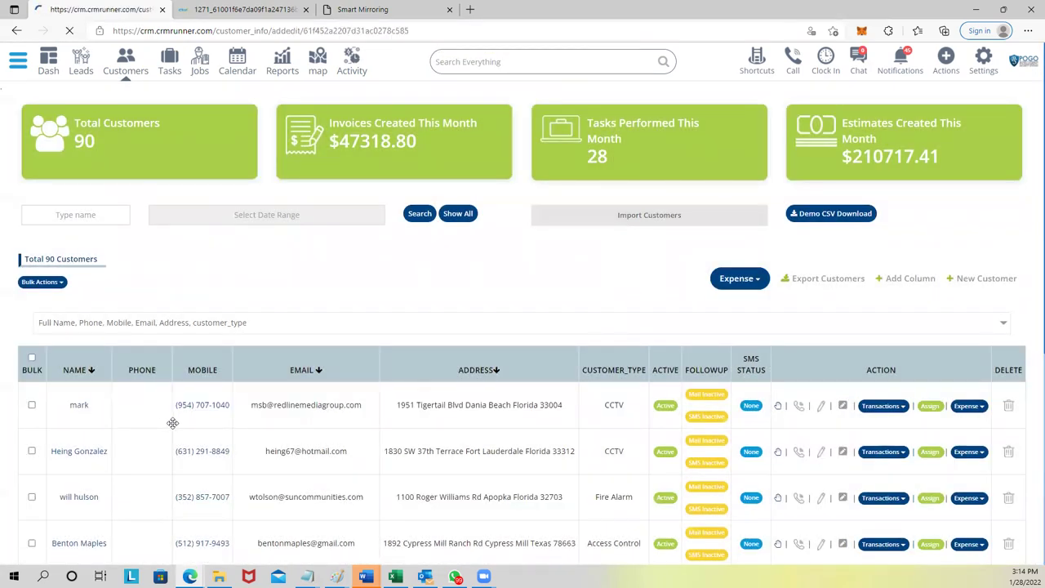
pyautogui.scroll(-2, 269, 458)
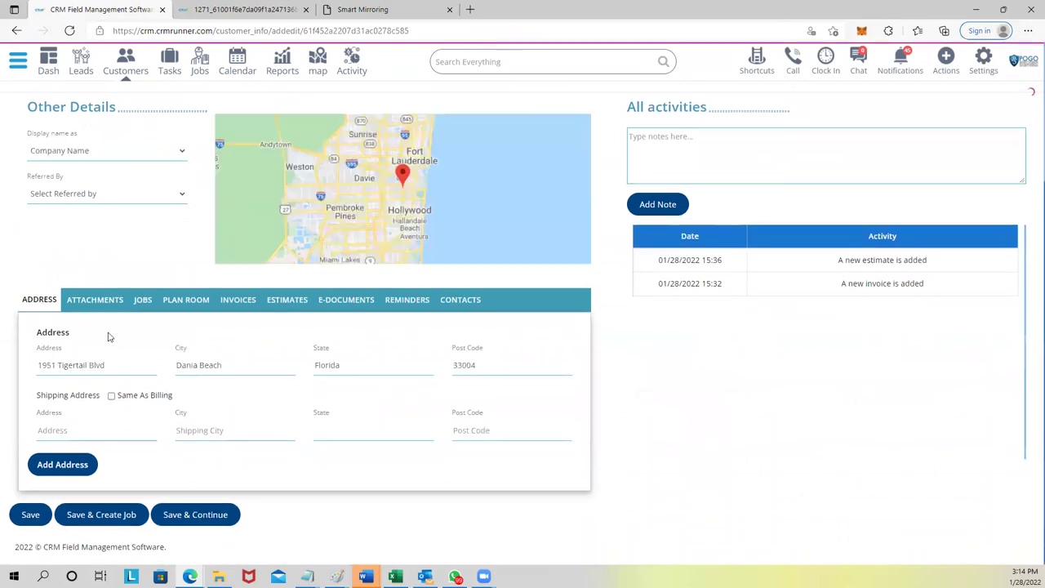
pyautogui.click(102, 303)
pyautogui.click(218, 416)
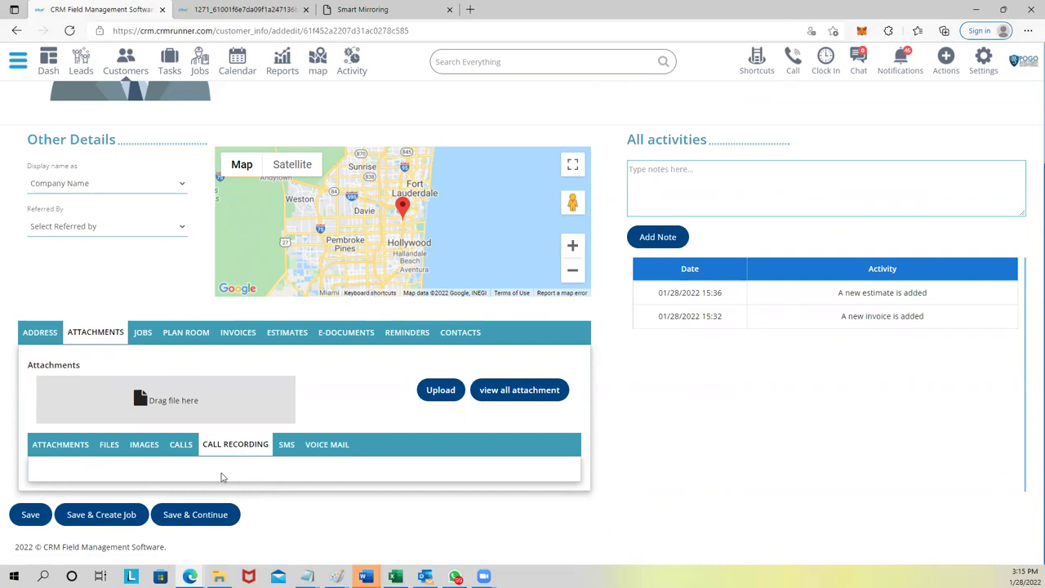
pyautogui.scroll(1, 221, 477)
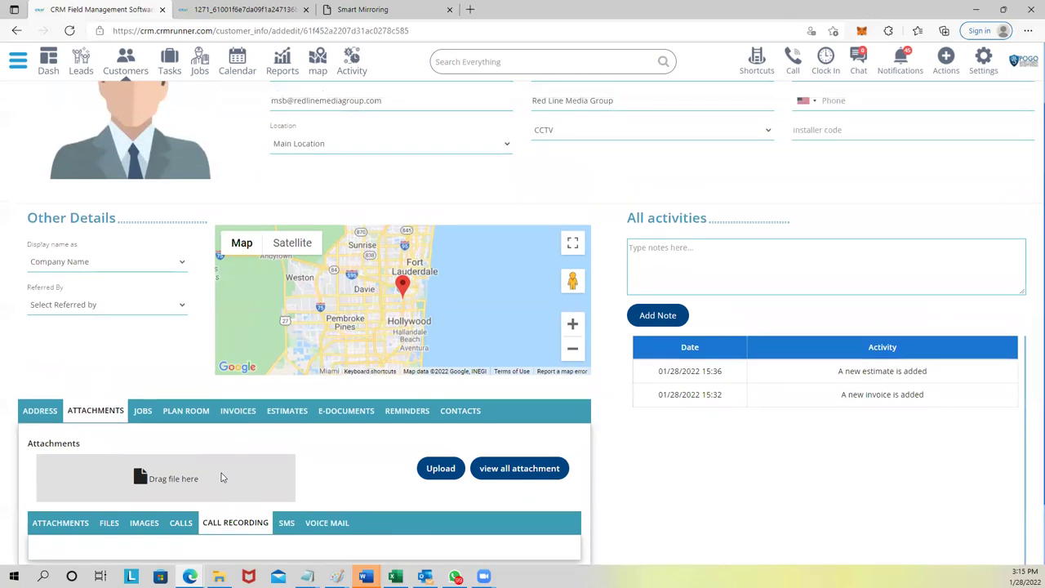
pyautogui.scroll(1, 210, 418)
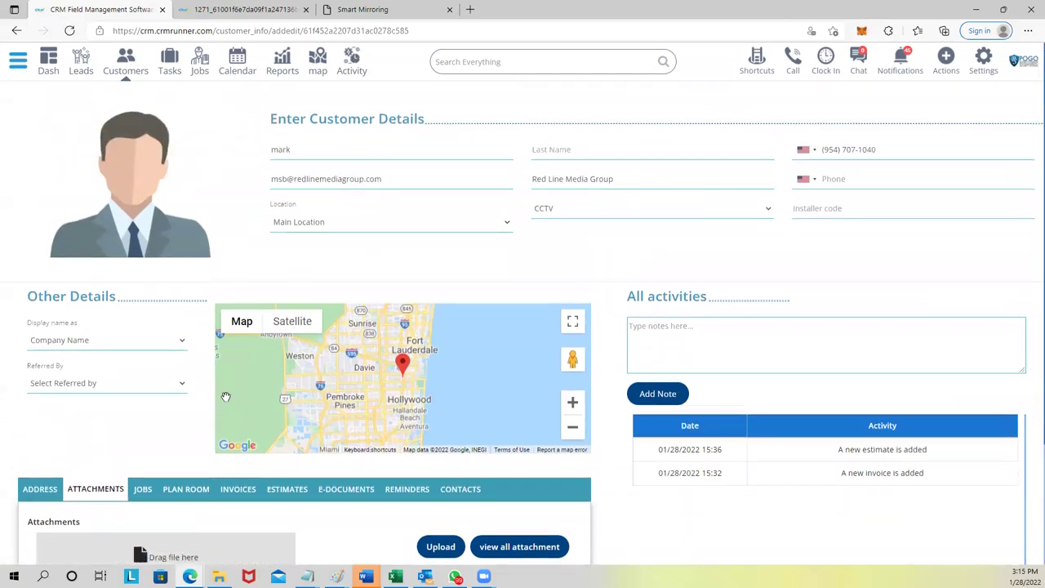
# Open the custom column editor from the customer list and view the existing customer type options.
pyautogui.click(125, 70)
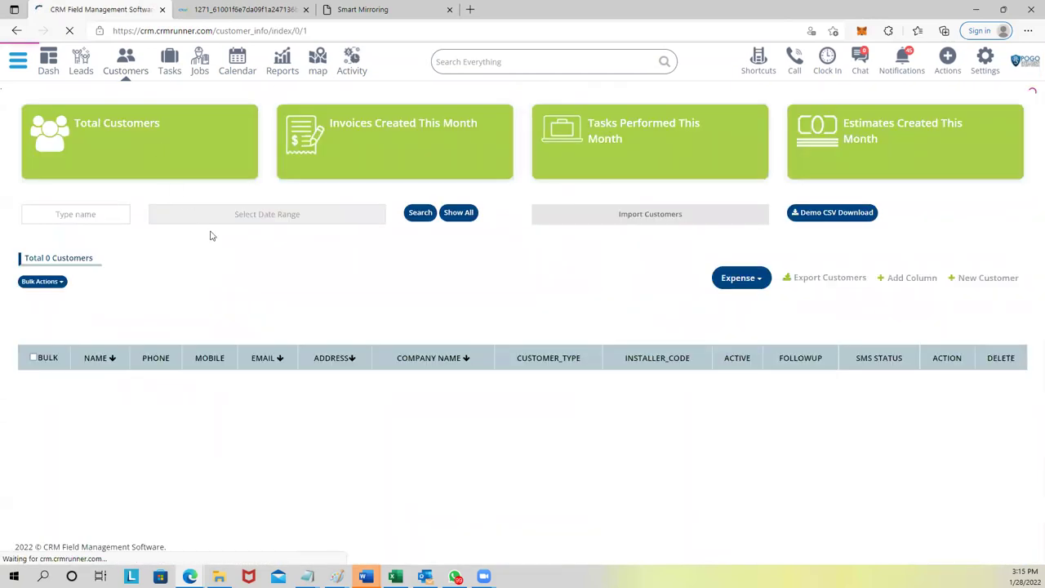
pyautogui.scroll(-2, 613, 392)
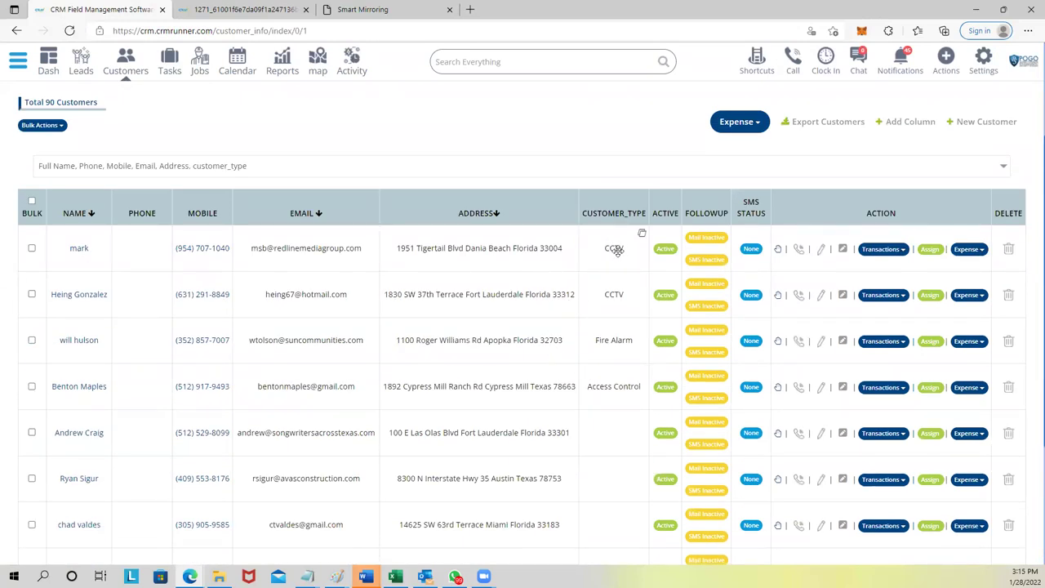
pyautogui.click(907, 122)
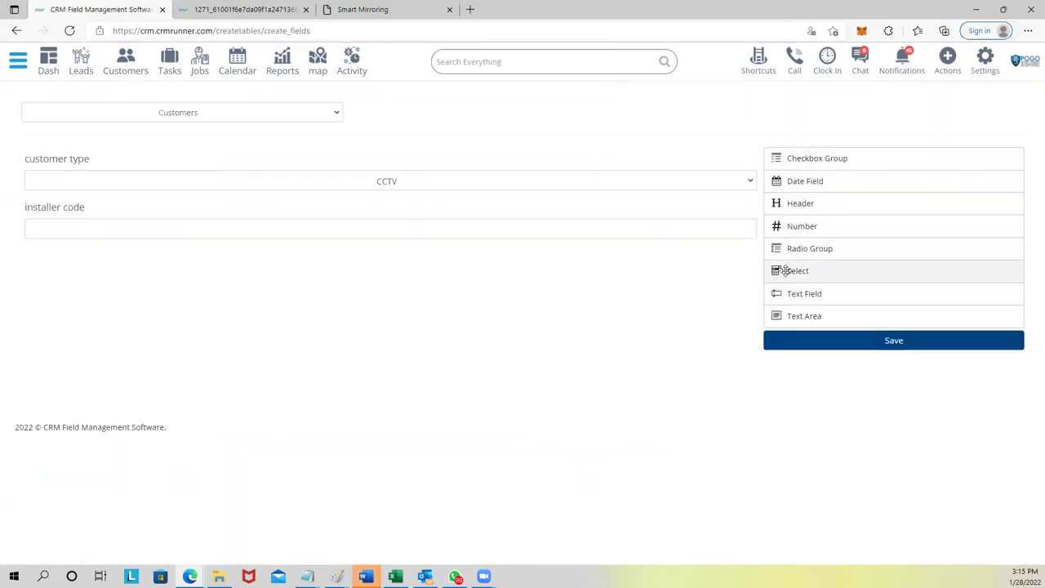
pyautogui.click(599, 181)
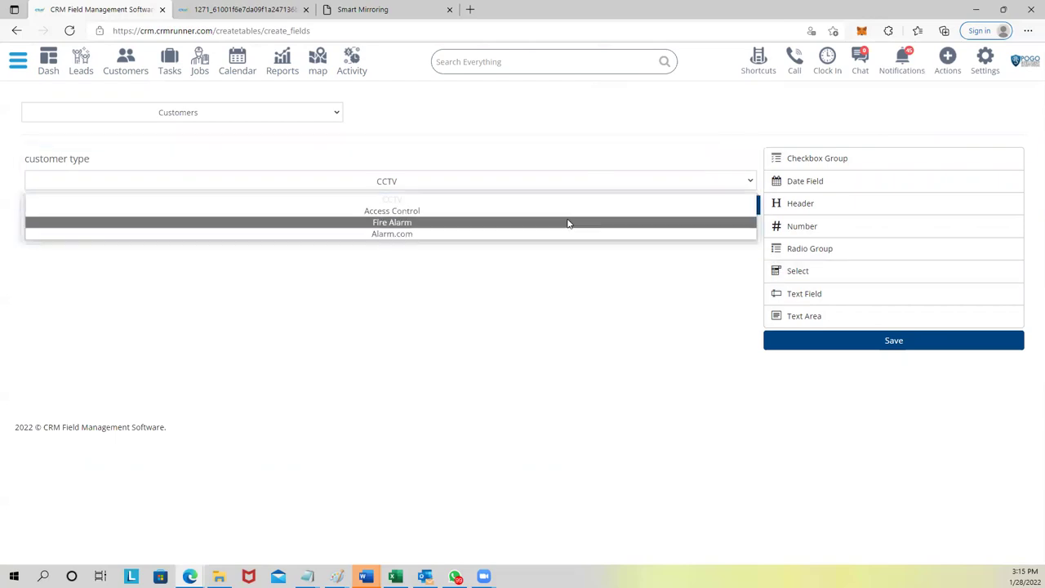
pyautogui.click(593, 324)
# Add a text field labelled DVR Code above the customer type field and save the customer form.
pyautogui.moveTo(791, 290); pyautogui.dragTo(254, 164)
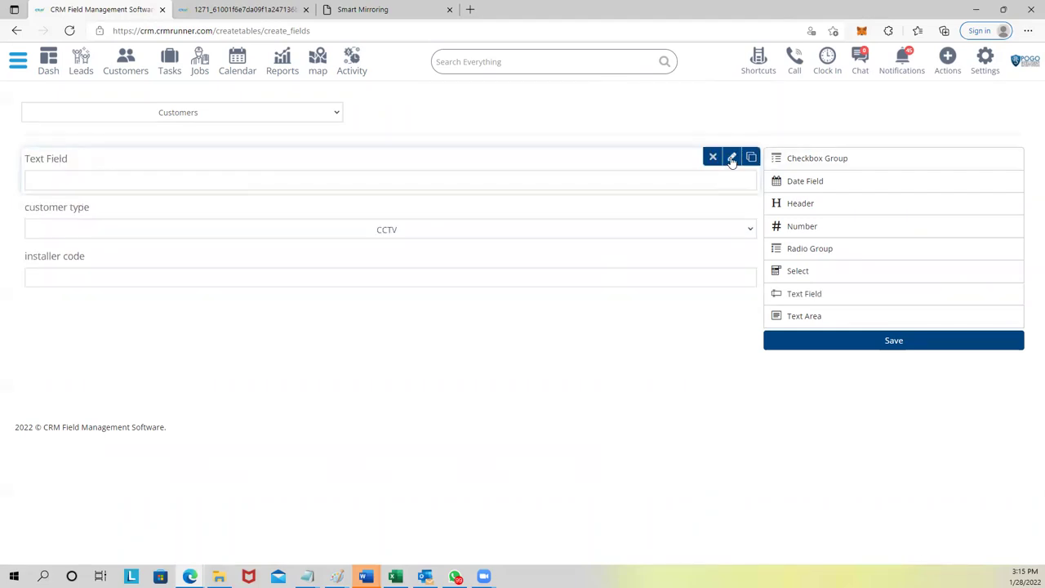
pyautogui.click(733, 158)
pyautogui.tripleClick(455, 207)
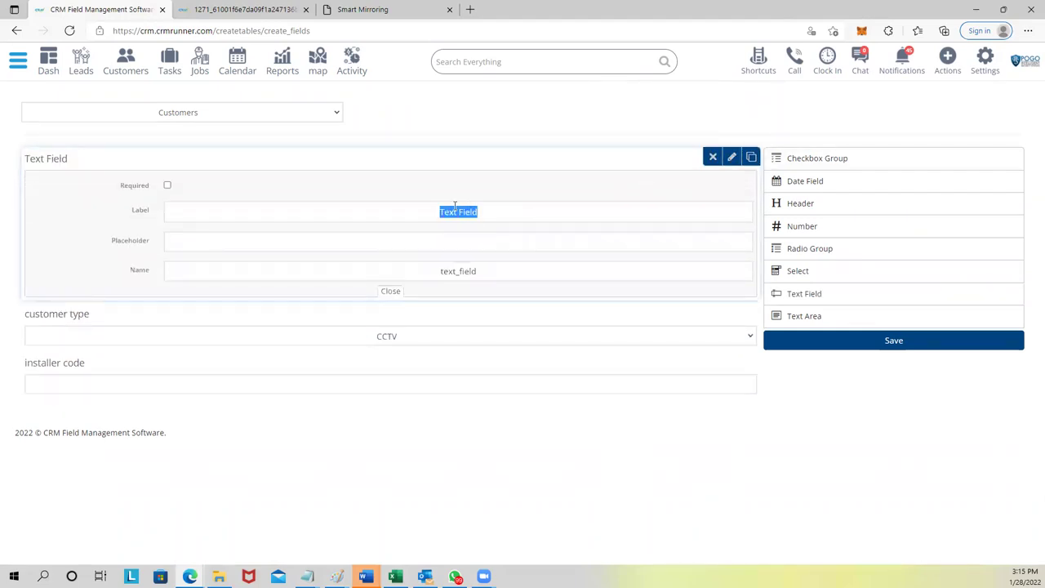
pyautogui.write('DVR Code')
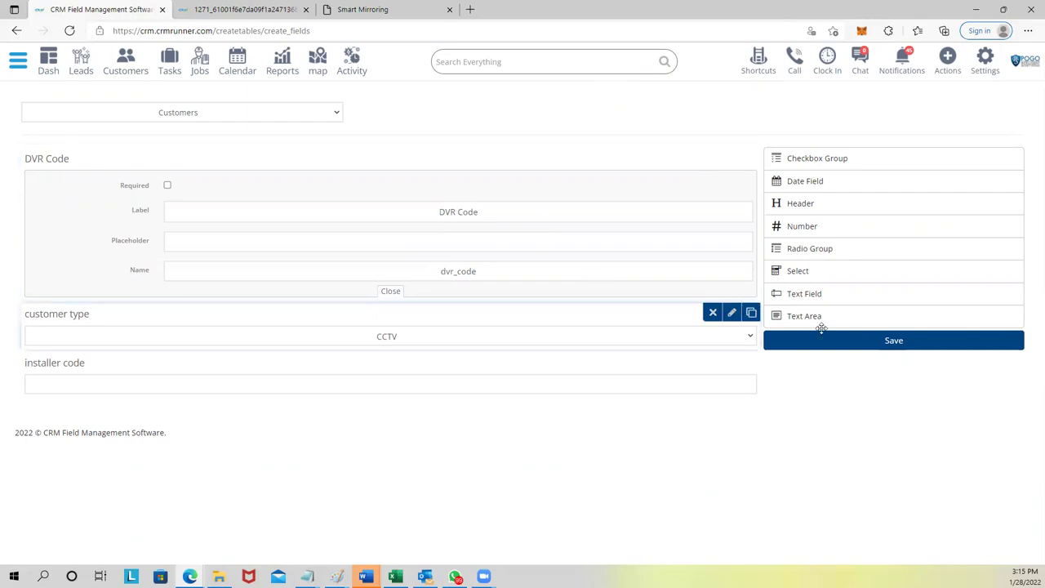
pyautogui.click(857, 340)
# Return to the customer list and open a blank new customer form to check its custom fields.
pyautogui.click(127, 63)
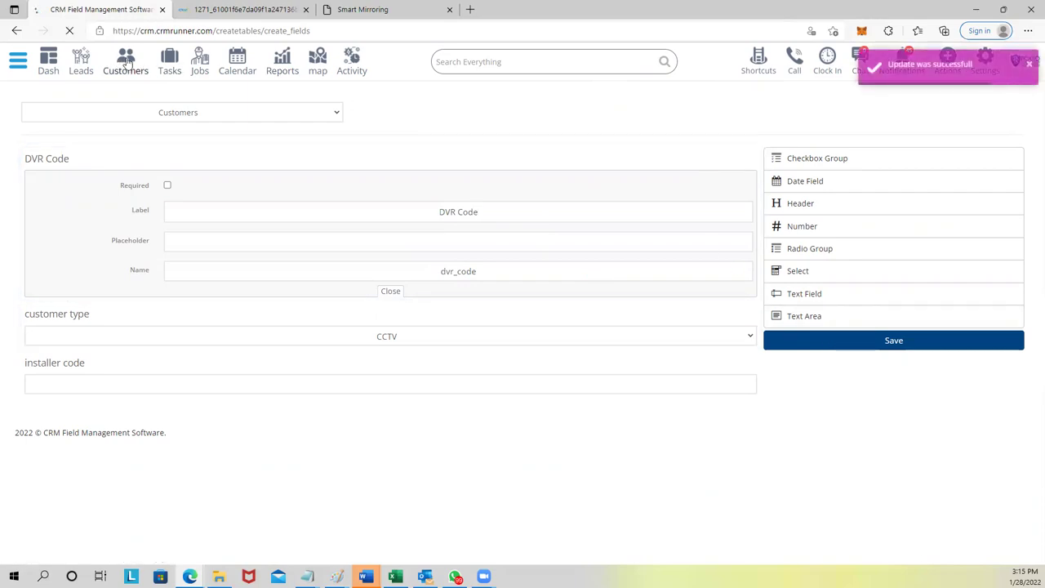
pyautogui.scroll(-1, 479, 415)
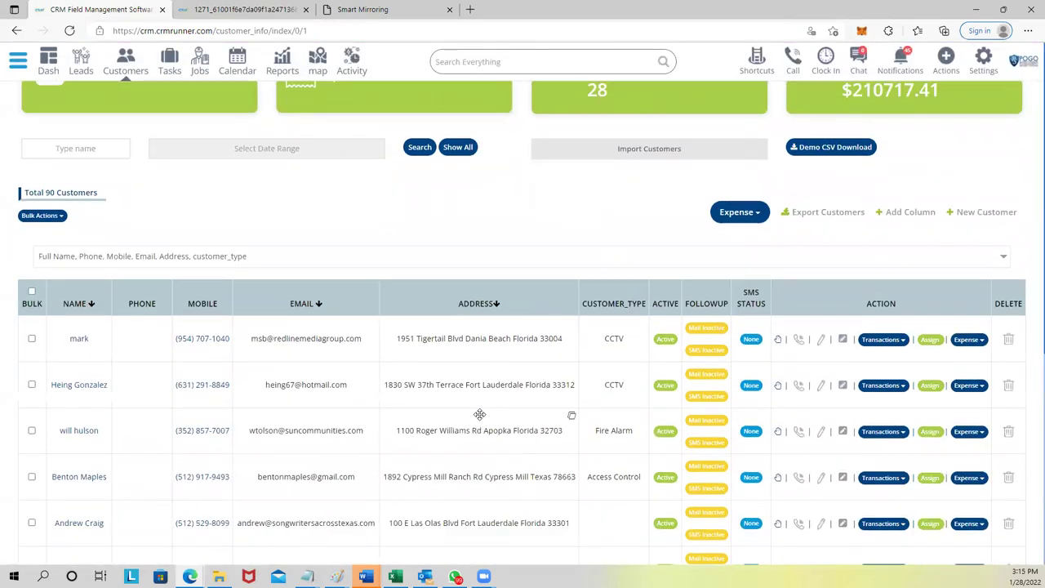
pyautogui.click(987, 203)
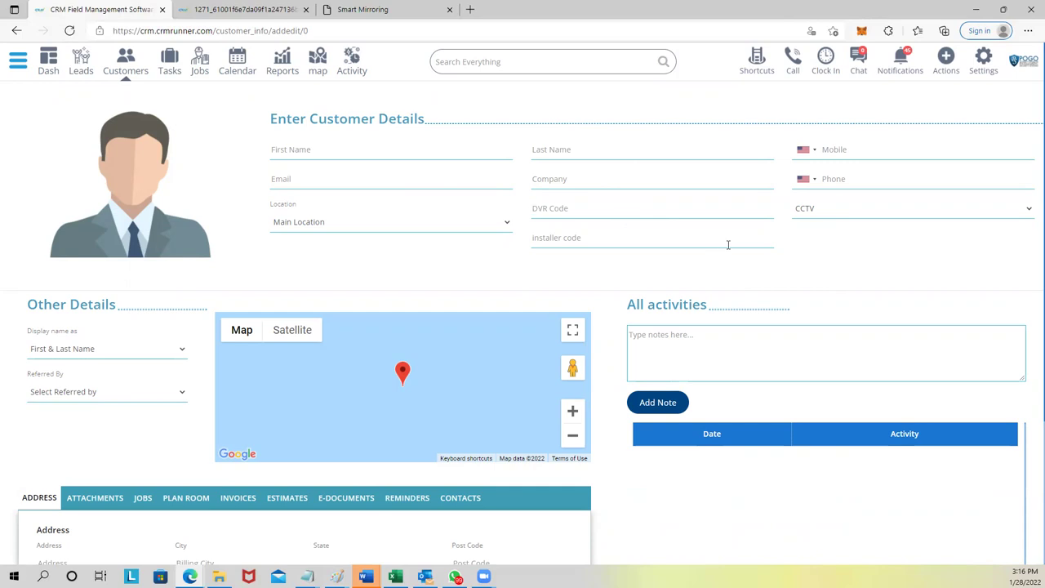
# Return to the customer list and add the dvr_code column to the displayed columns.
pyautogui.click(127, 68)
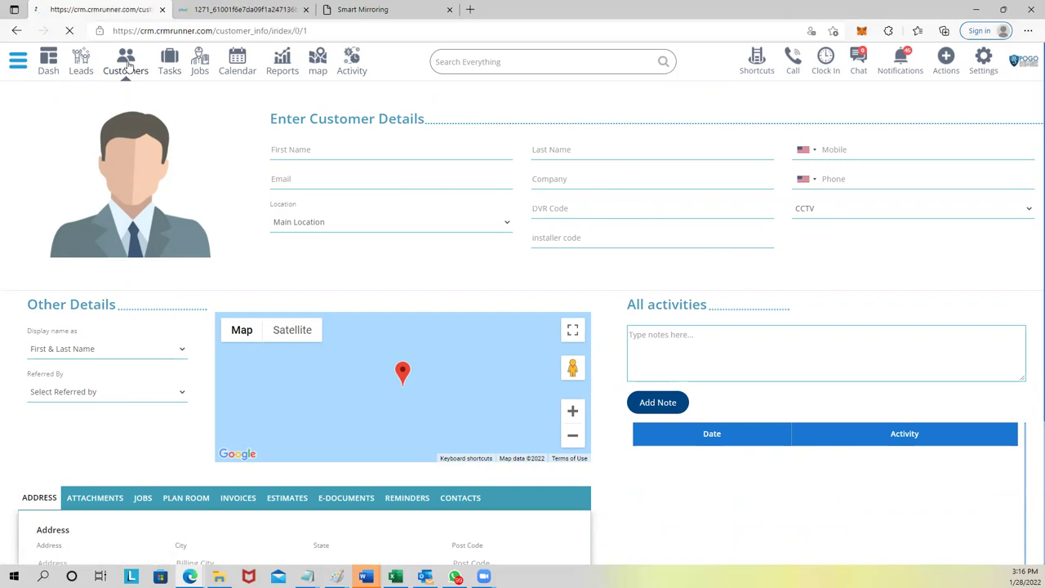
pyautogui.scroll(-2, 135, 204)
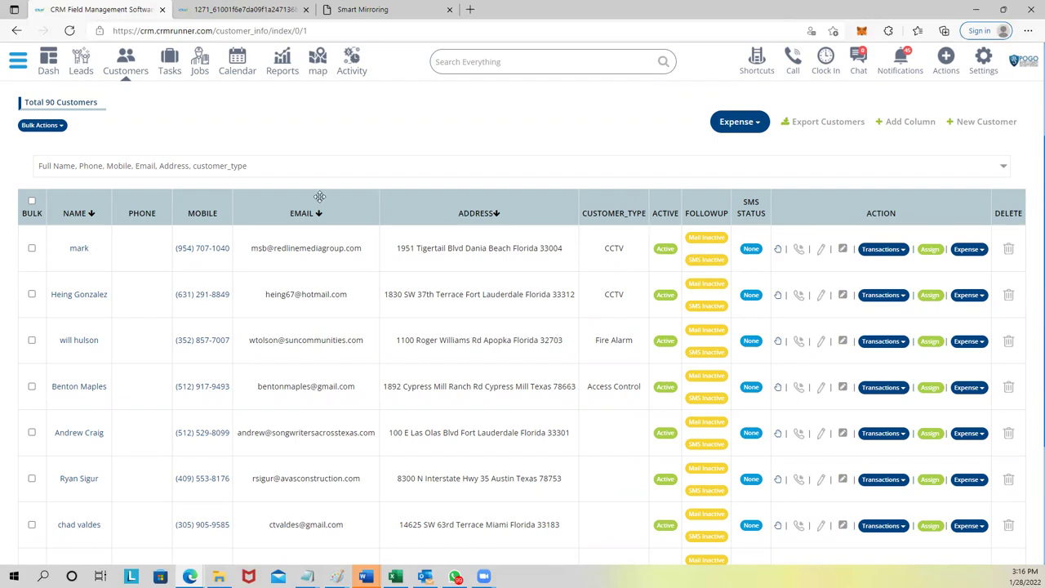
pyautogui.click(215, 167)
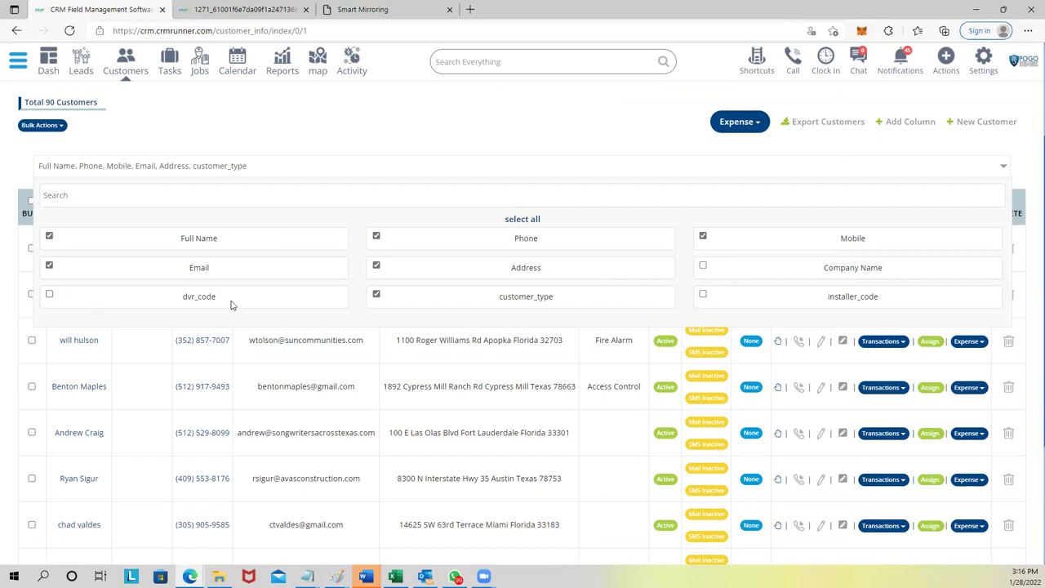
pyautogui.click(50, 294)
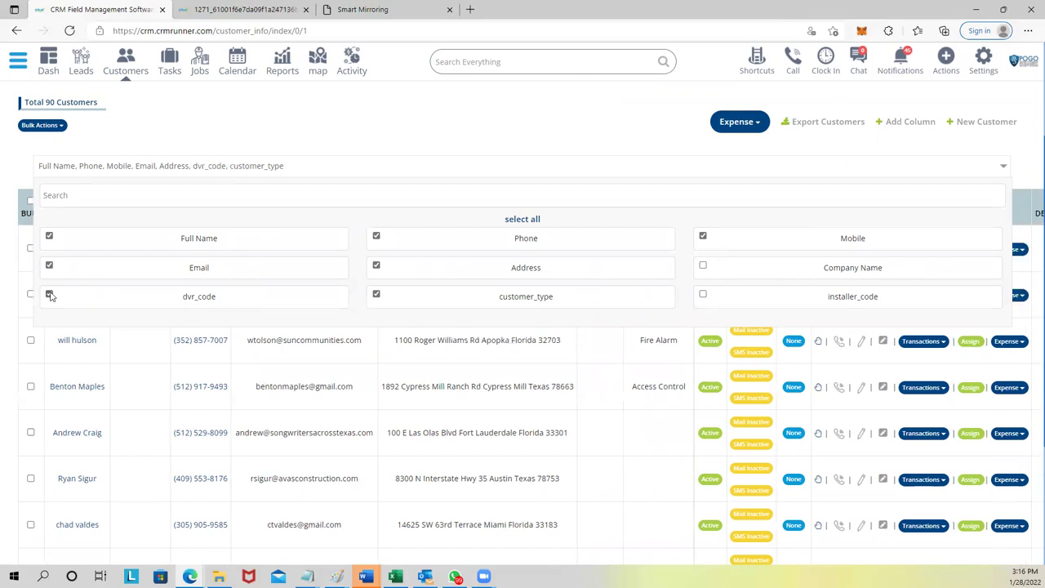
pyautogui.click(303, 127)
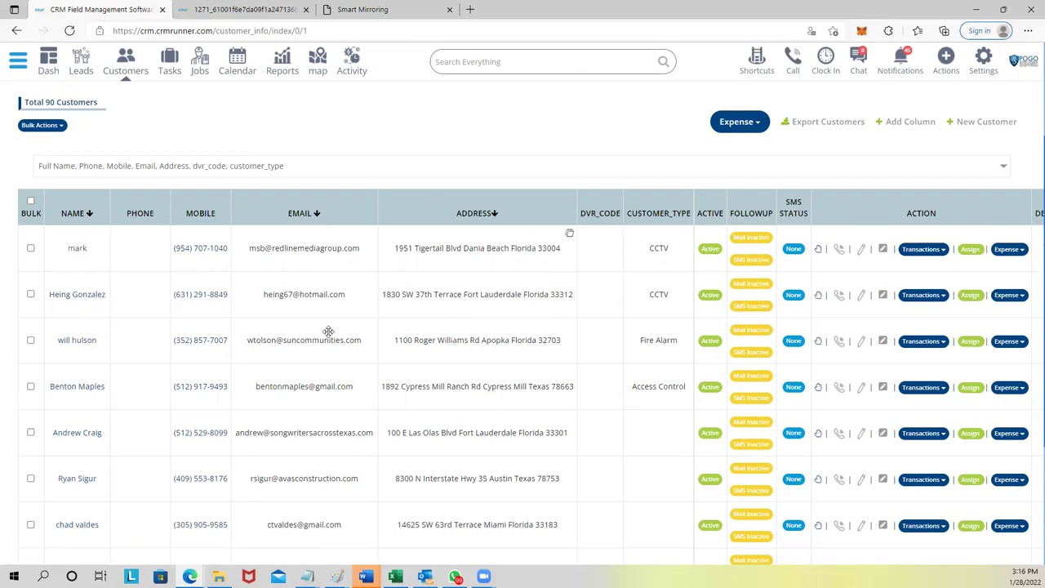
# Set the first listed customer's DVR Code to 123, save it, and reload the customer list to check the value.
pyautogui.click(883, 249)
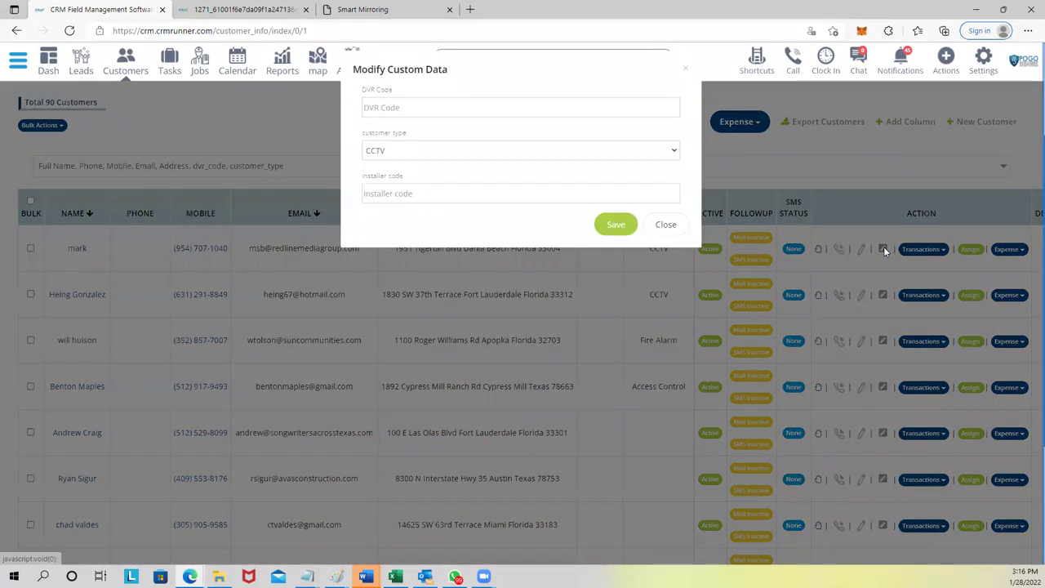
pyautogui.click(419, 116)
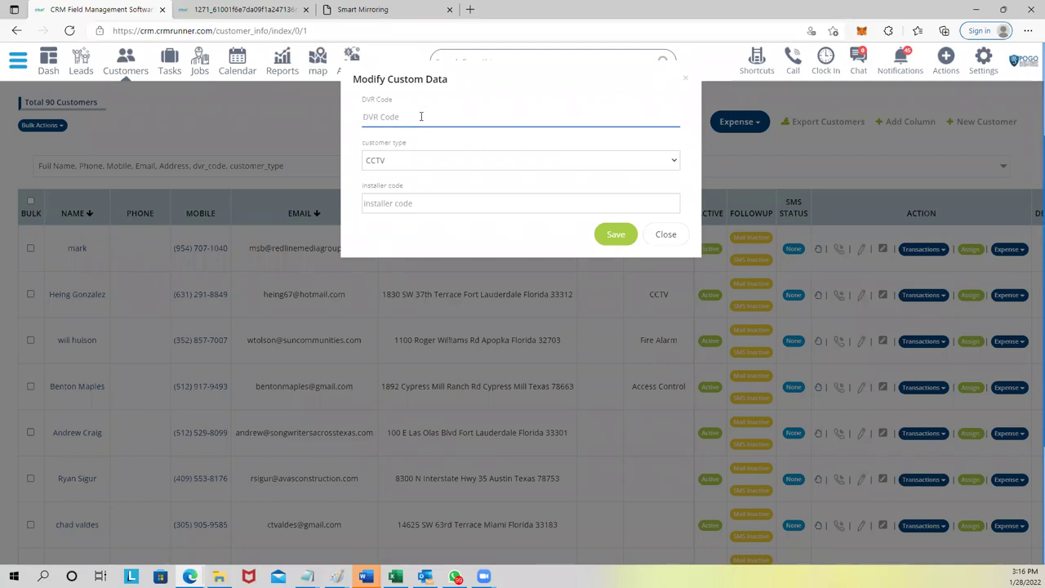
pyautogui.write('123')
pyautogui.click(607, 237)
pyautogui.click(463, 31)
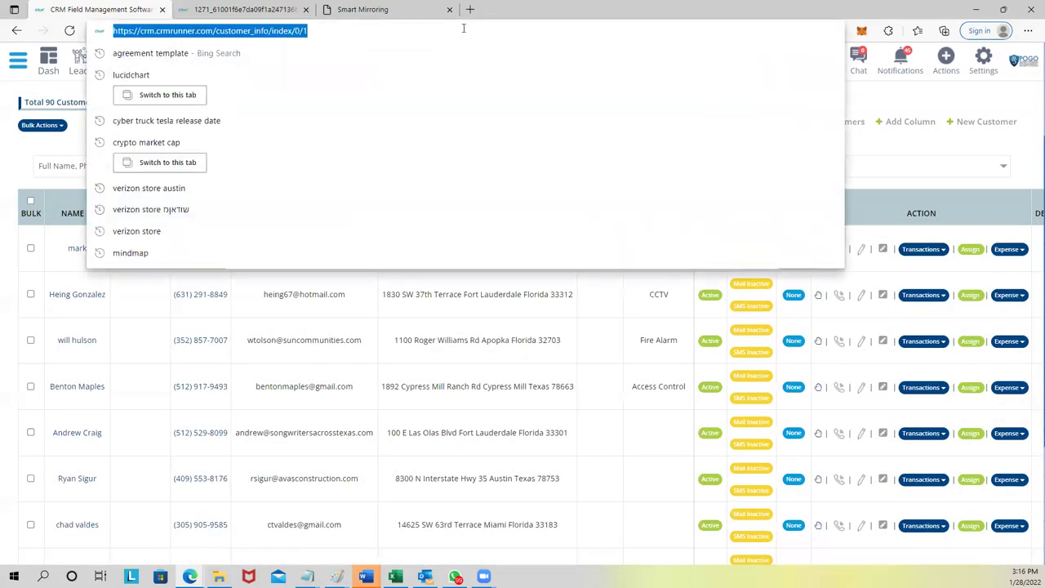
pyautogui.press('Return')
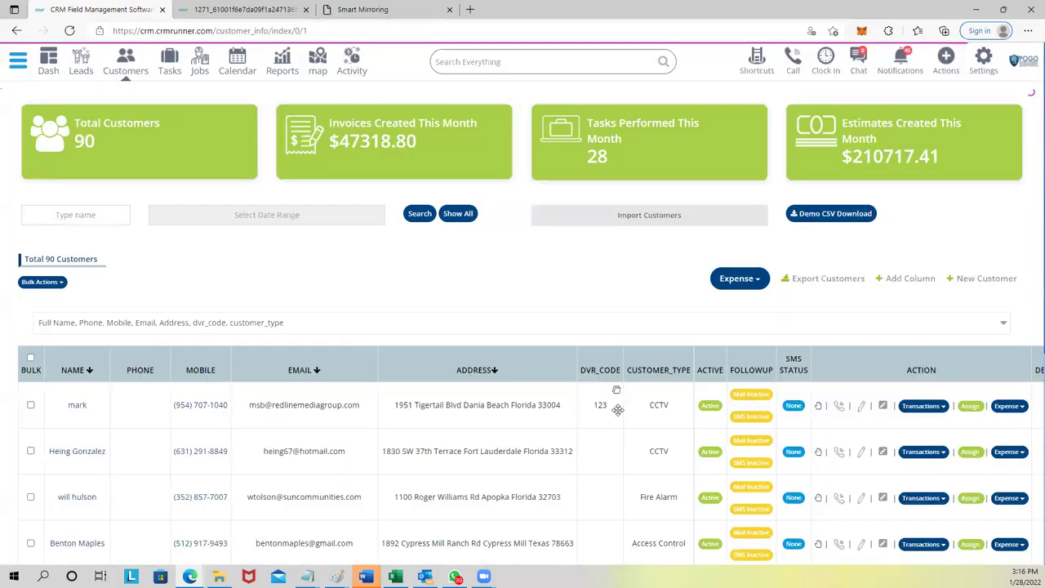
pyautogui.scroll(-2, 599, 357)
pyautogui.scroll(-1, 598, 356)
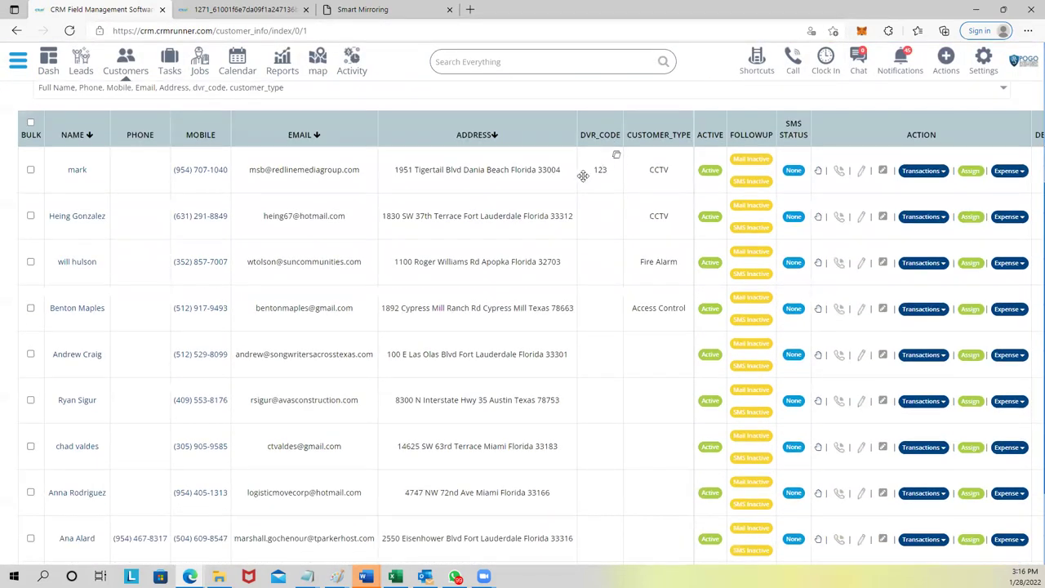
pyautogui.scroll(1, 611, 199)
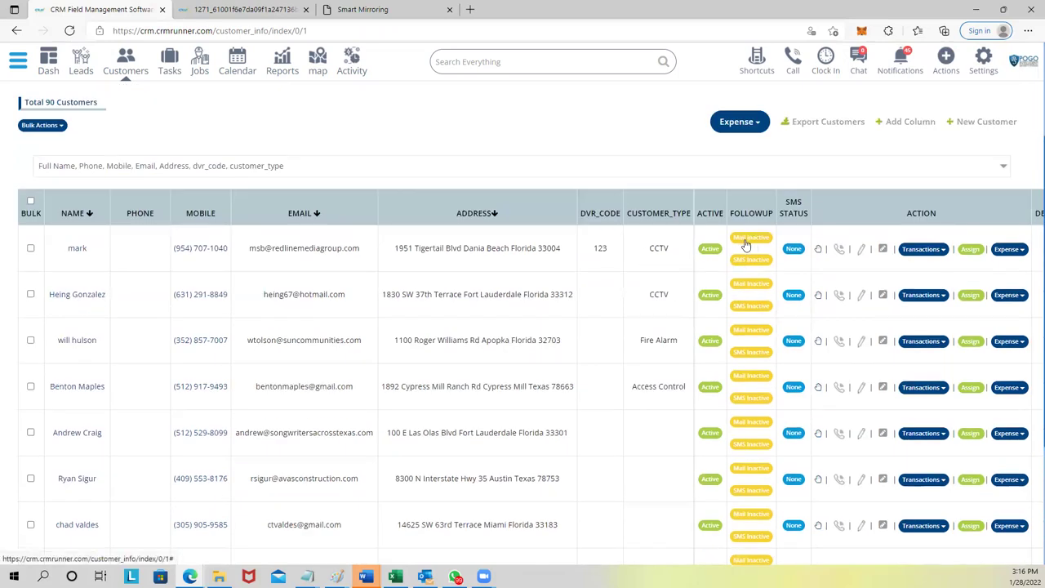
# View the SMS status options and the available greeting subjects for the first listed customer without sending a greeting.
pyautogui.click(794, 255)
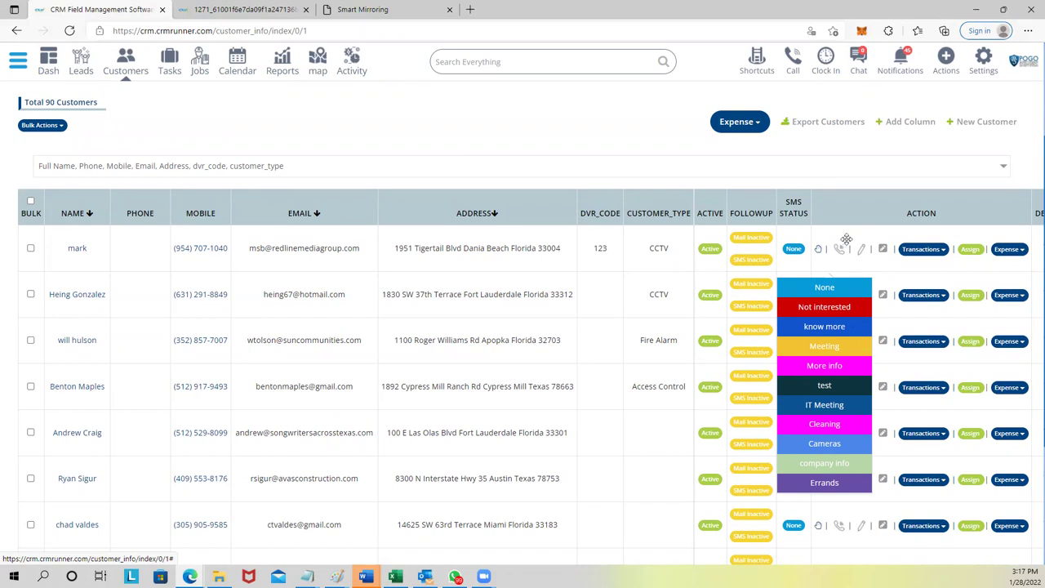
pyautogui.click(817, 250)
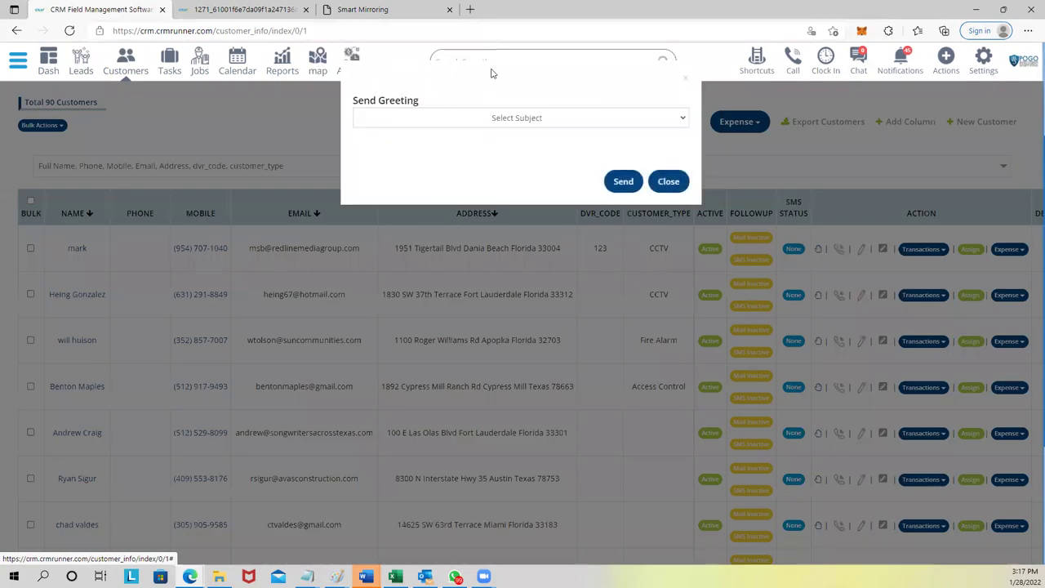
pyautogui.click(511, 119)
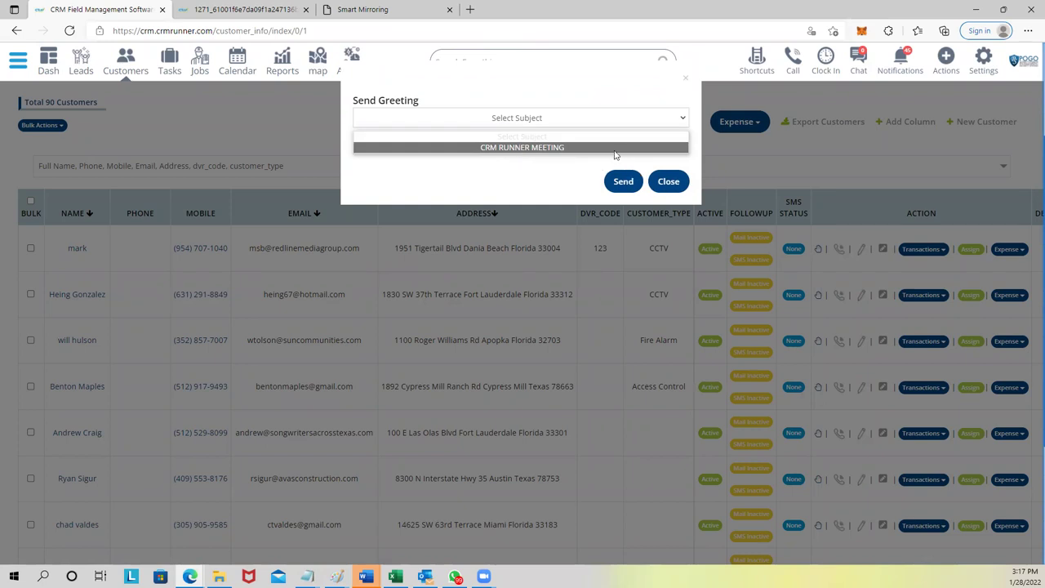
pyautogui.click(668, 181)
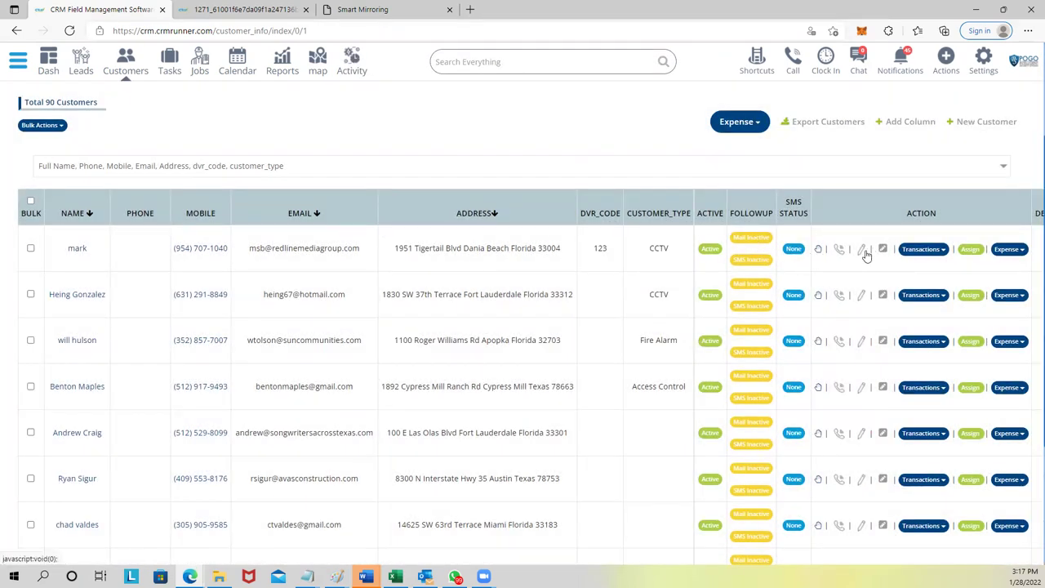
# View the transaction and expense options for the first listed customer and look across the table's remaining columns.
pyautogui.click(928, 255)
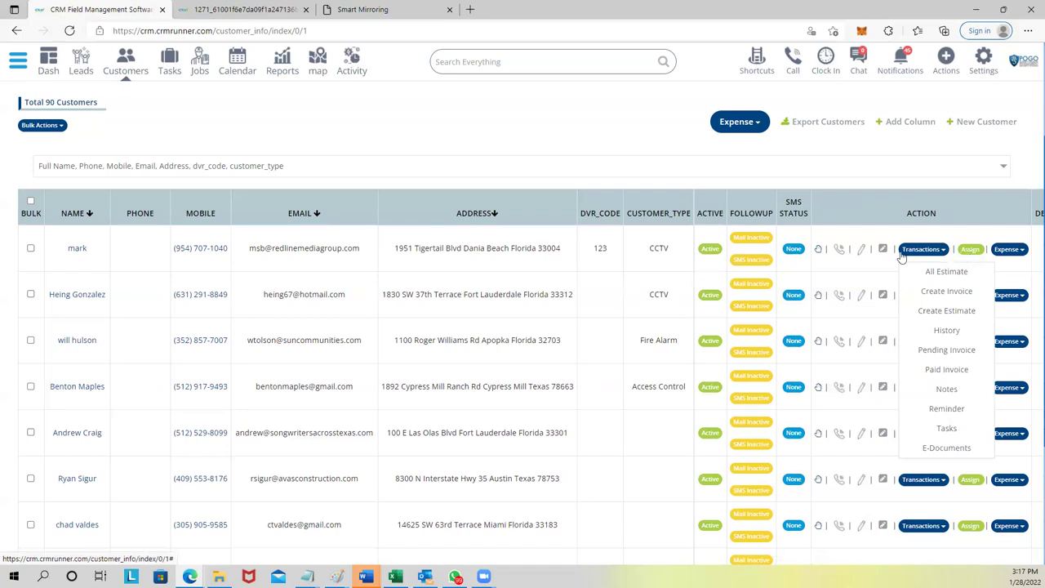
pyautogui.scroll(1, 684, 333)
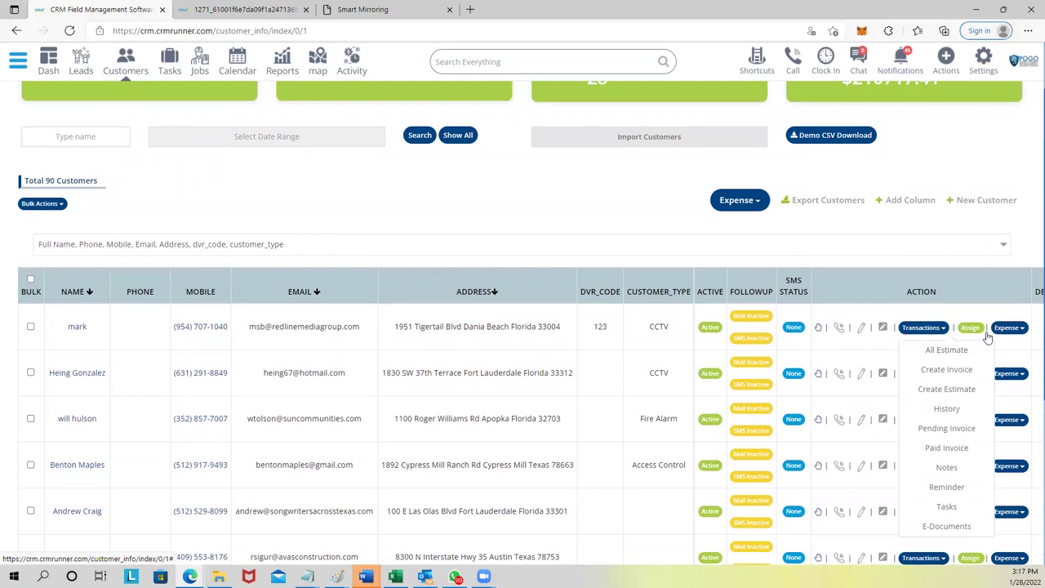
pyautogui.hscroll(2, 987, 336)
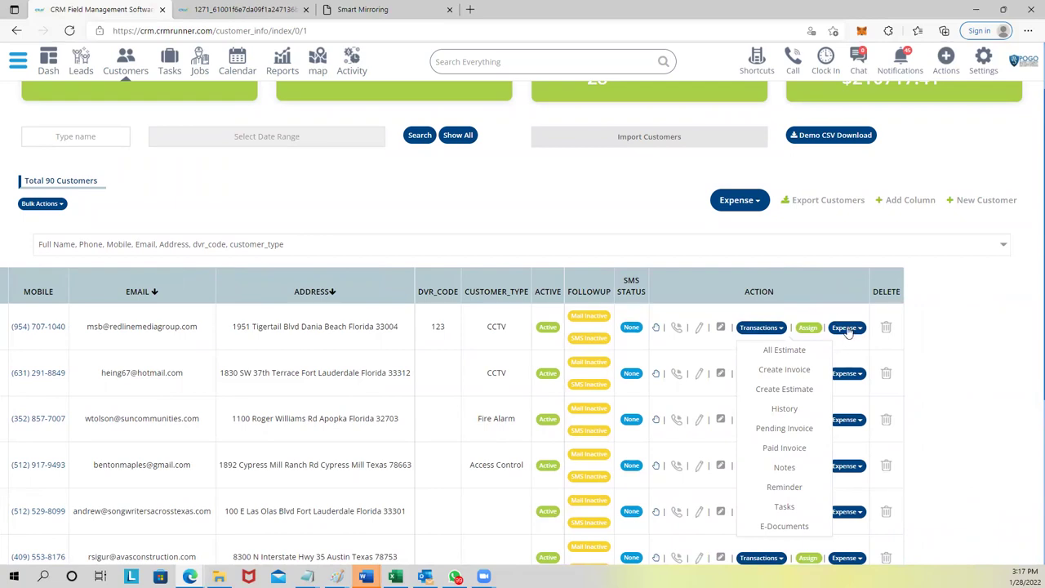
pyautogui.click(848, 328)
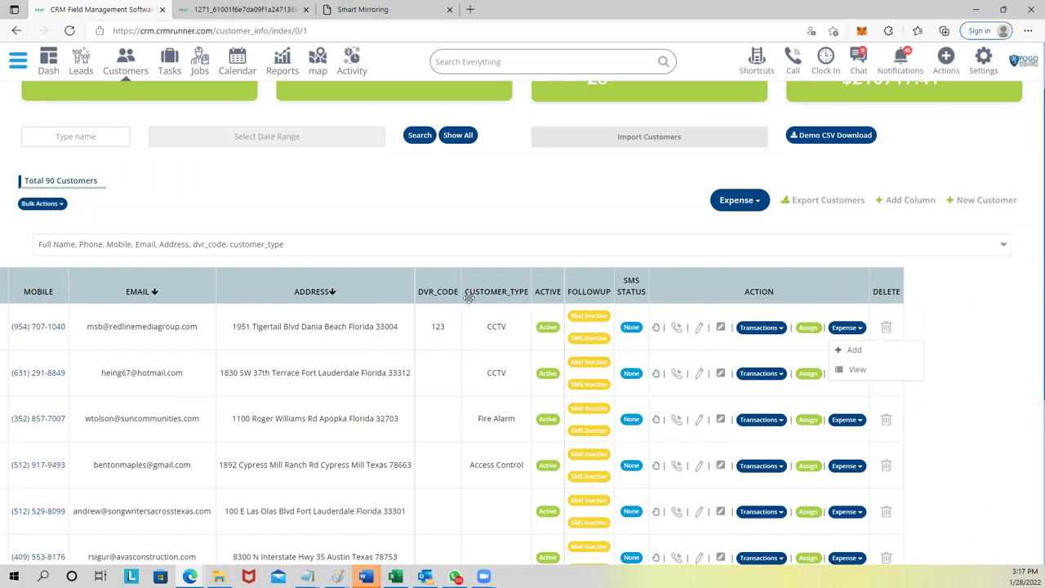
pyautogui.moveTo(401, 315); pyautogui.dragTo(556, 326)
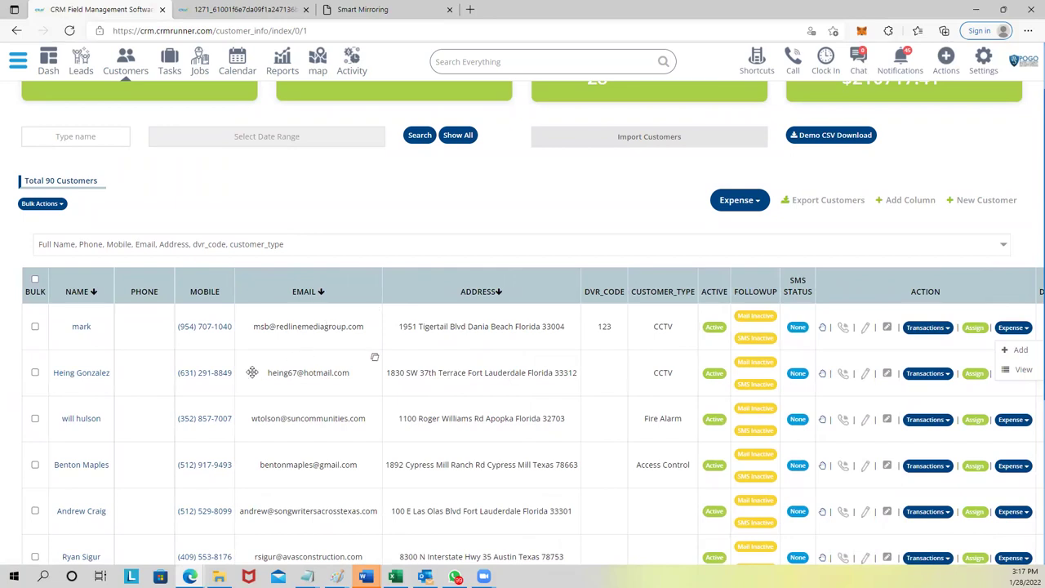
pyautogui.moveTo(210, 357); pyautogui.dragTo(168, 351)
pyautogui.click(169, 351)
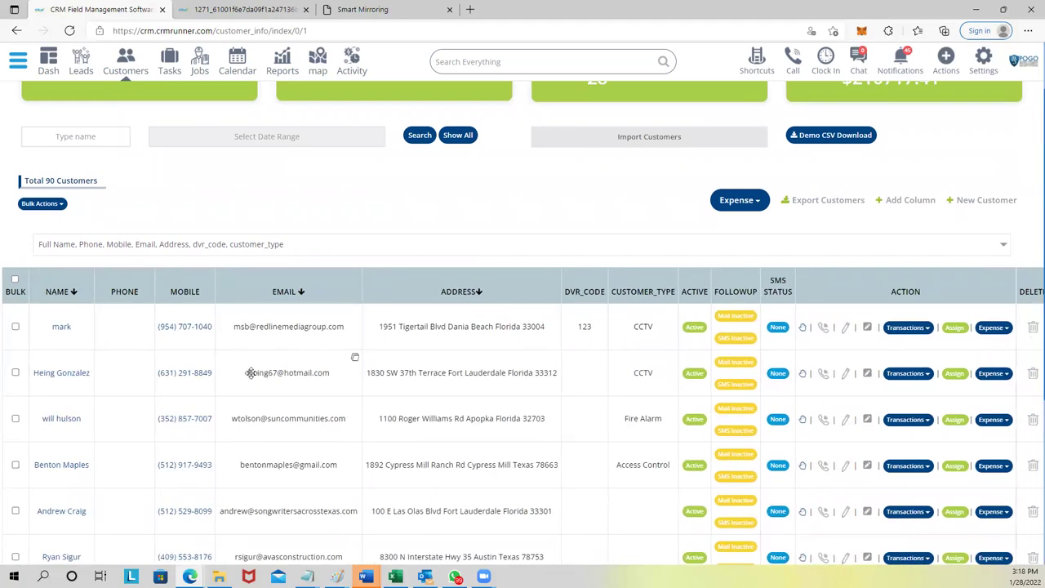
# Open the payment gateway settings to view the available payment providers.
pyautogui.scroll(1, 252, 373)
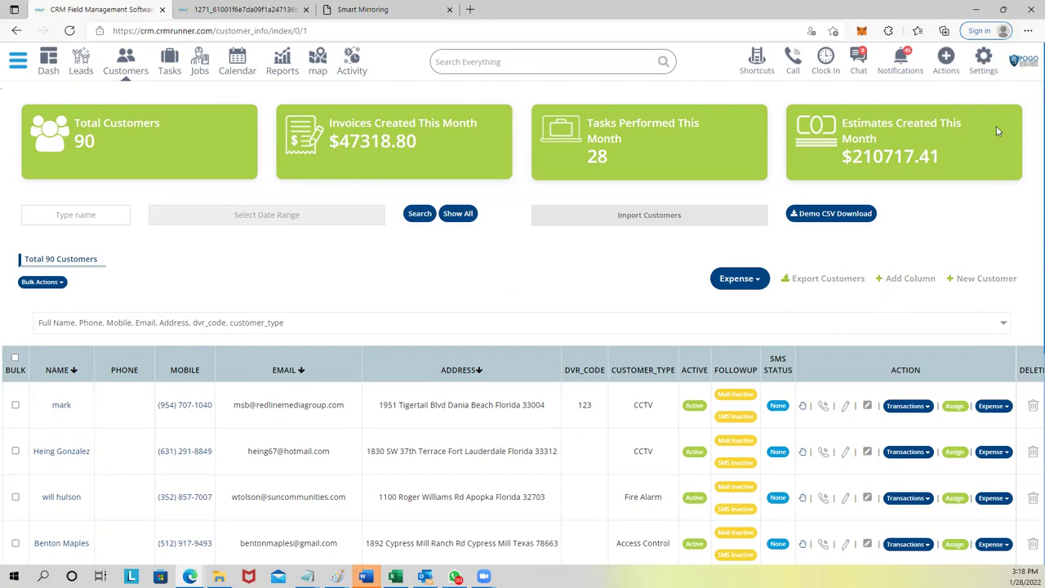
pyautogui.click(986, 64)
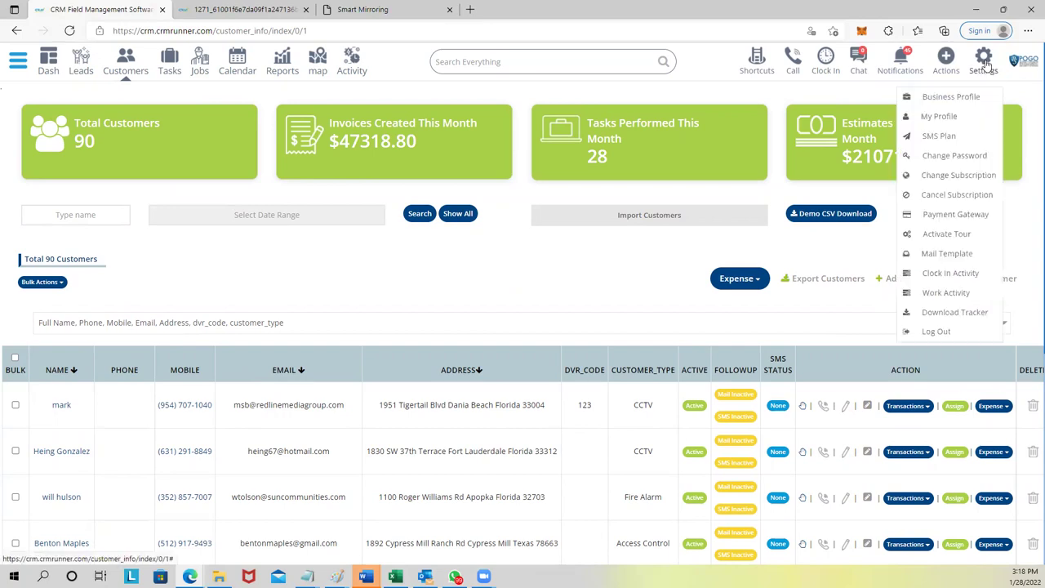
pyautogui.click(946, 215)
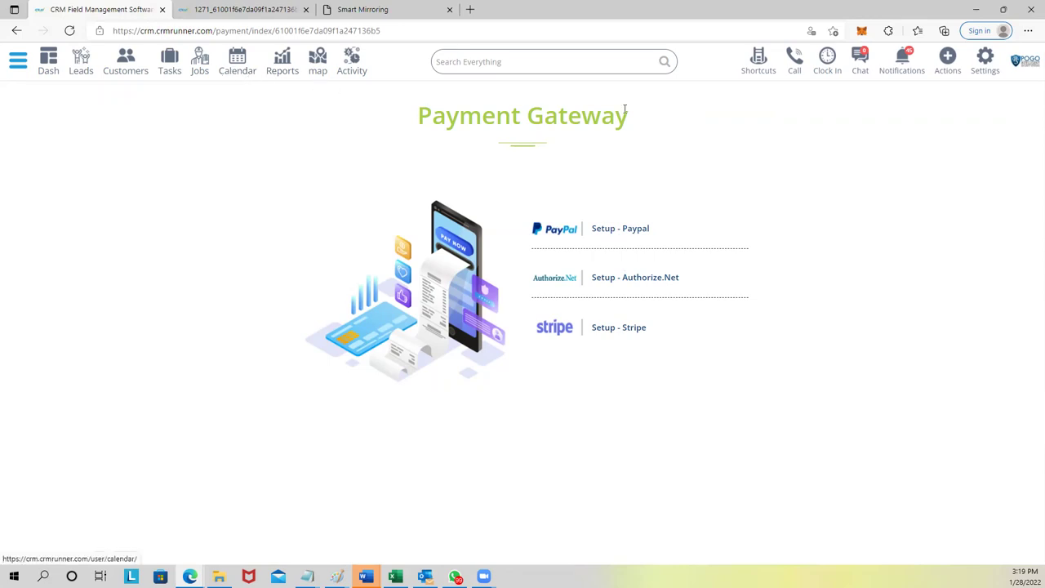
# Open the invoice list, view the payment modes for the first invoice, and close the payment form without paying.
pyautogui.click(749, 65)
pyautogui.click(445, 87)
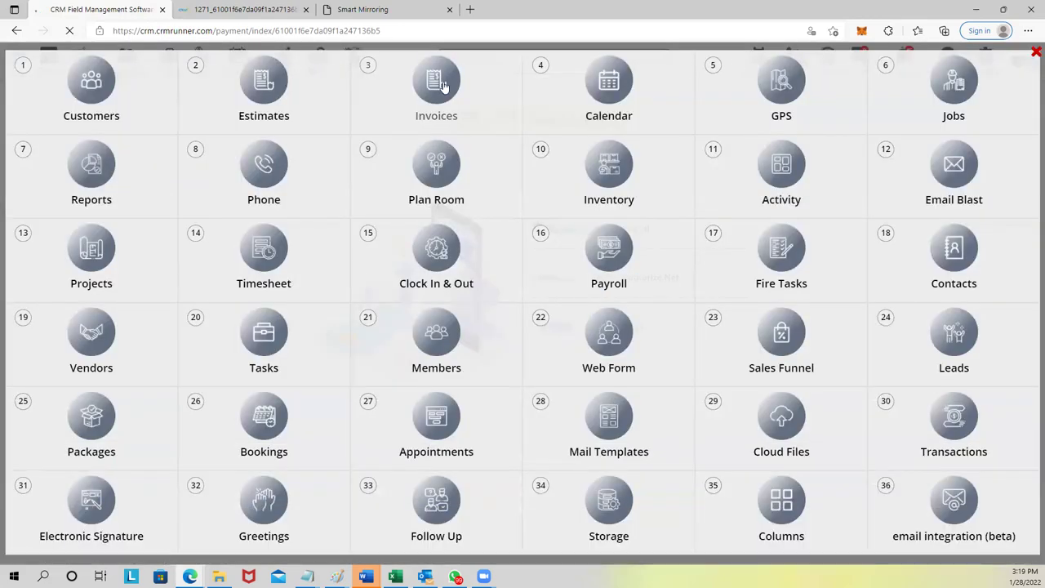
pyautogui.scroll(-2, 453, 212)
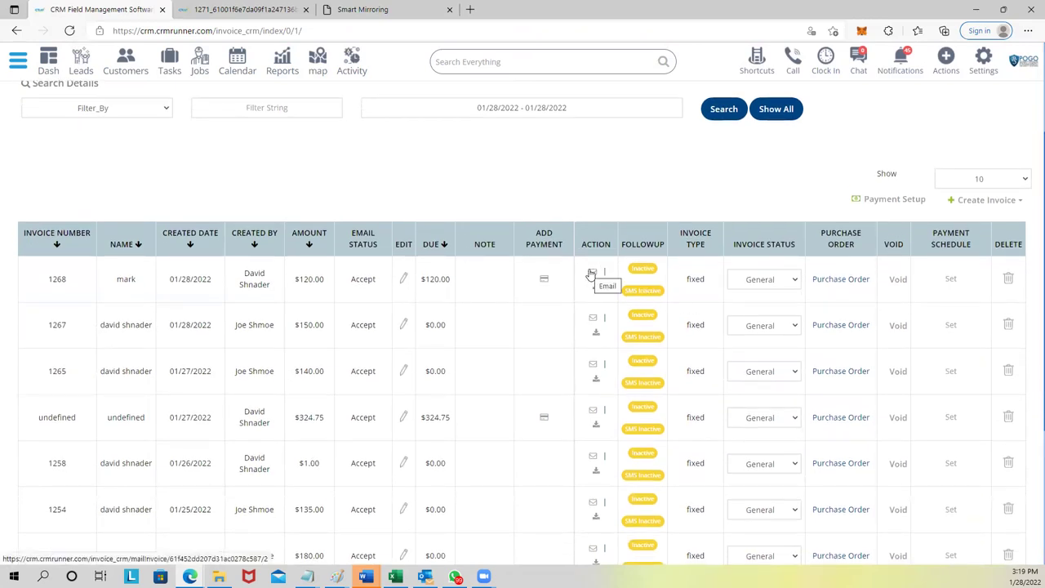
pyautogui.click(545, 280)
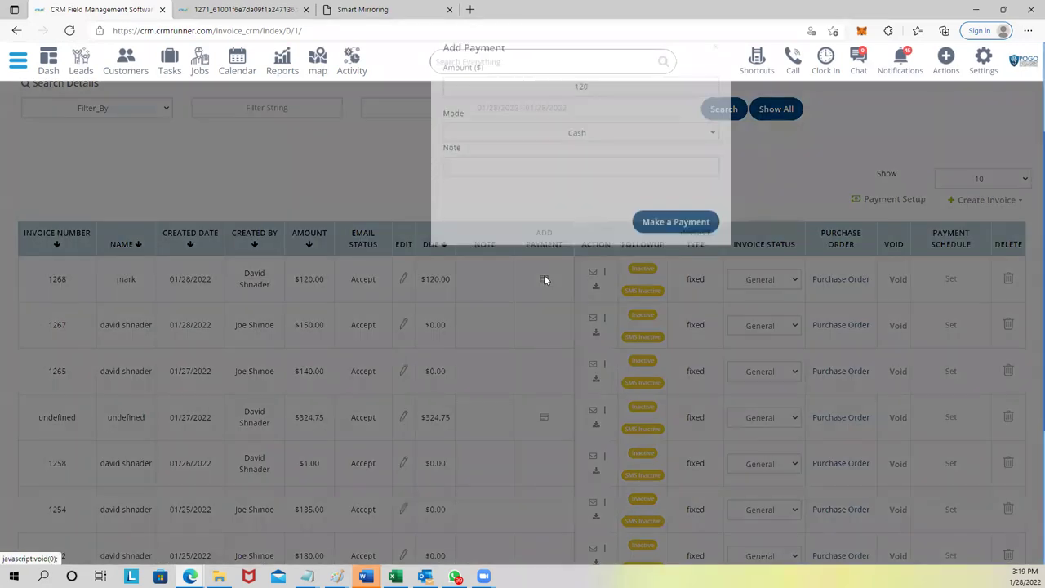
pyautogui.click(570, 162)
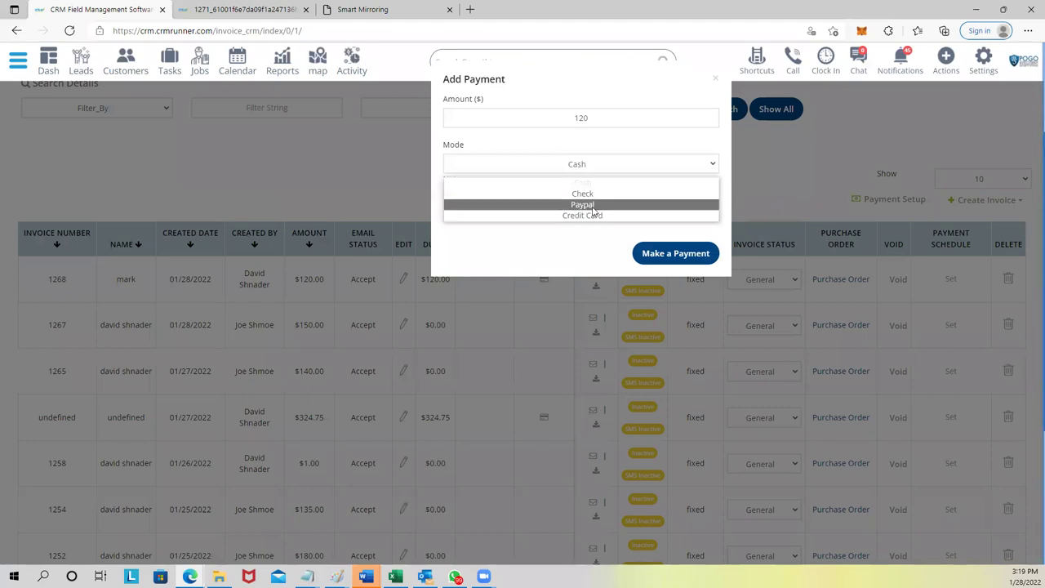
pyautogui.click(718, 79)
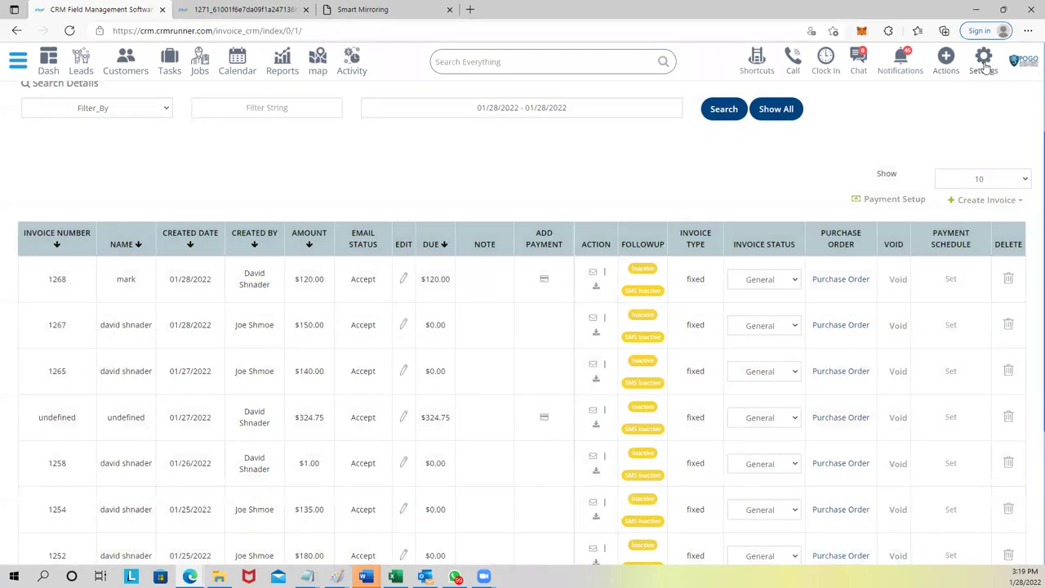
# Log out and log in to a different account using its saved username and password.
pyautogui.click(984, 67)
pyautogui.click(946, 329)
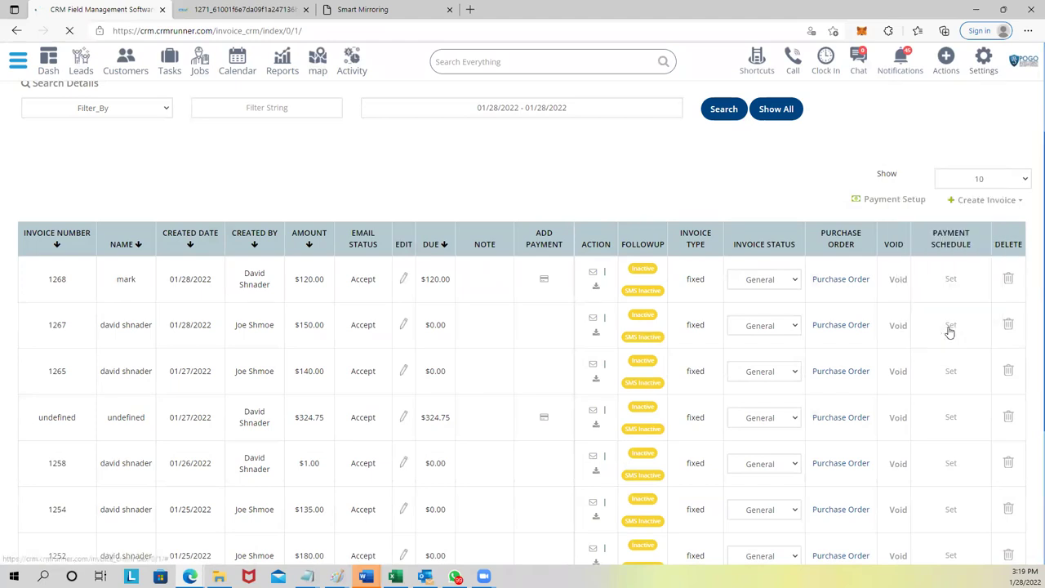
pyautogui.click(527, 216)
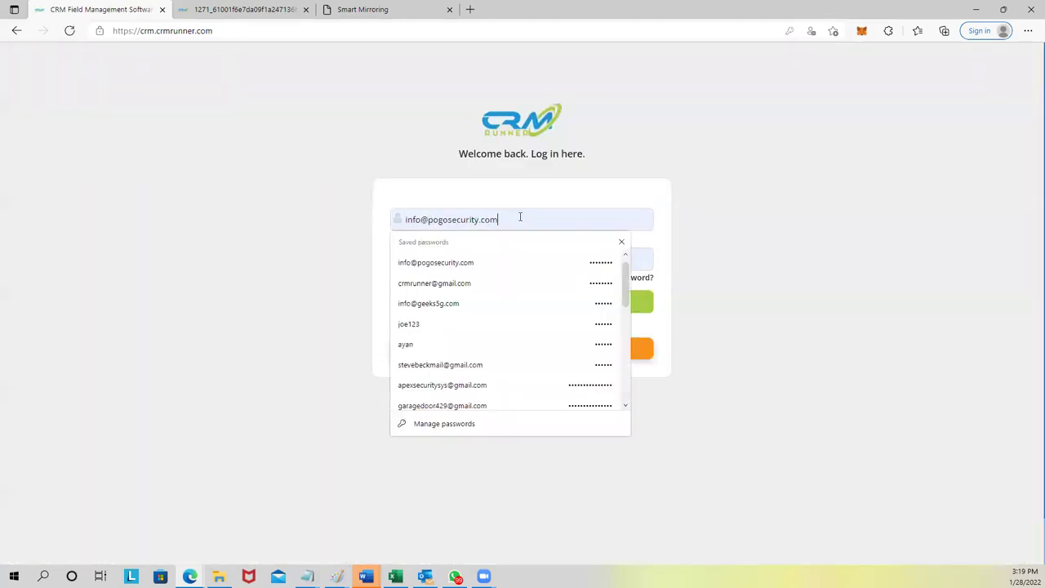
pyautogui.click(455, 341)
pyautogui.click(478, 305)
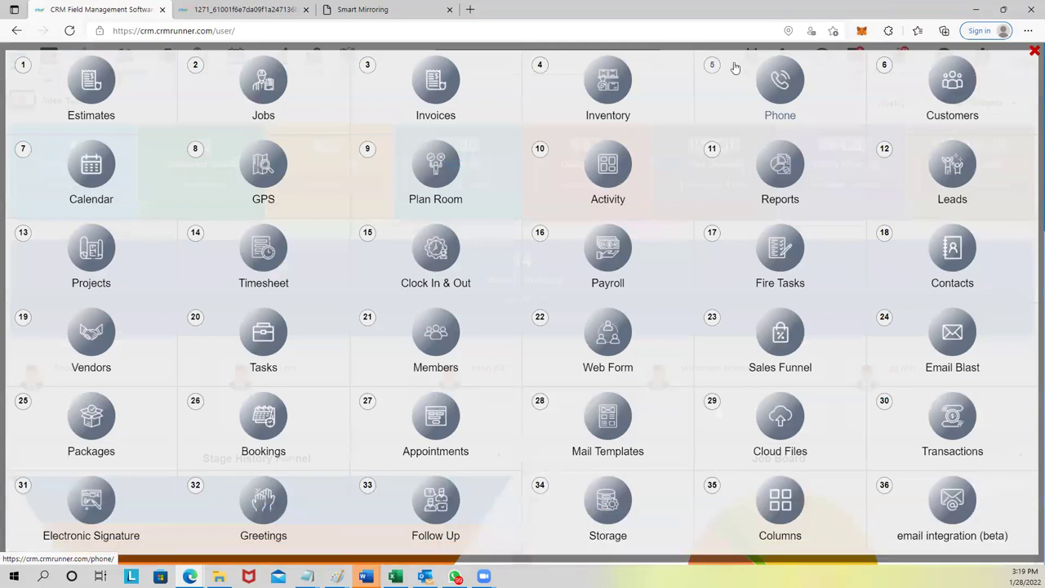
# Open this account's invoice list and look through the listed invoices.
pyautogui.click(450, 115)
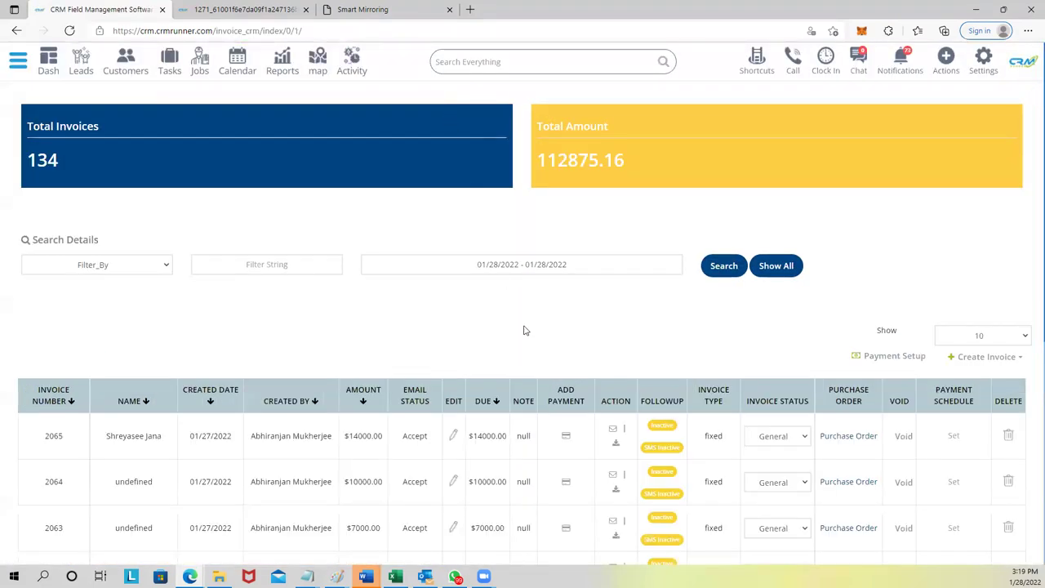
pyautogui.scroll(-3, 523, 326)
pyautogui.scroll(-1, 523, 324)
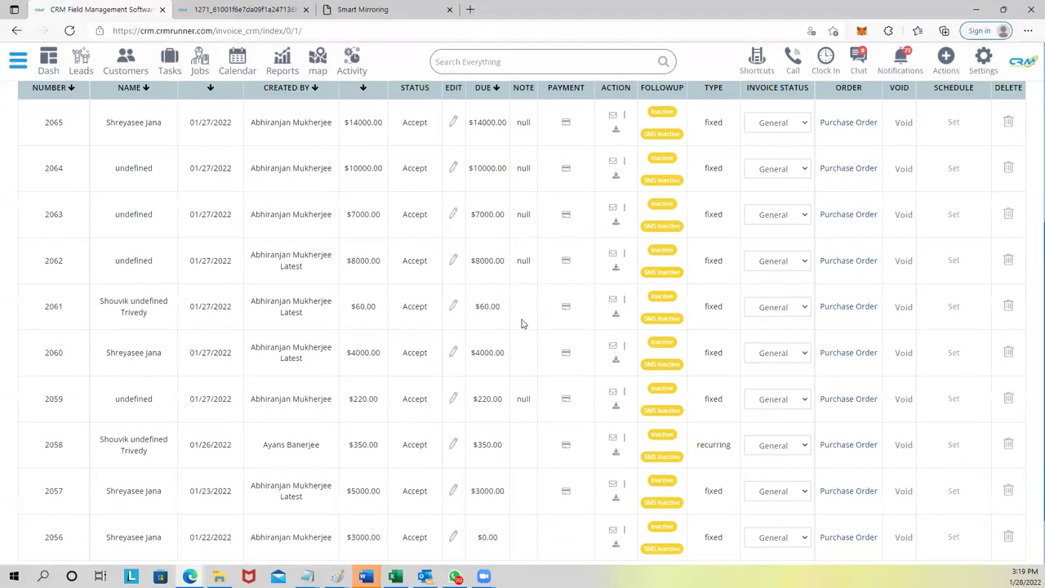
pyautogui.scroll(1, 515, 320)
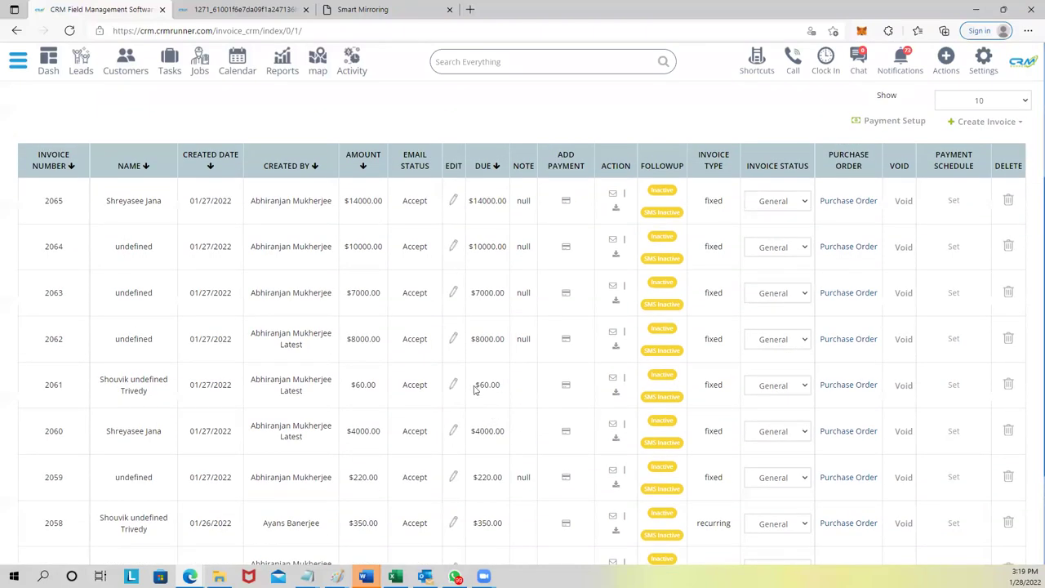
# Add a payment to the $60 invoice with Stripe Credit Card as the mode and open its Stripe payment page.
pyautogui.doubleClick(489, 385)
pyautogui.click(566, 385)
pyautogui.click(536, 166)
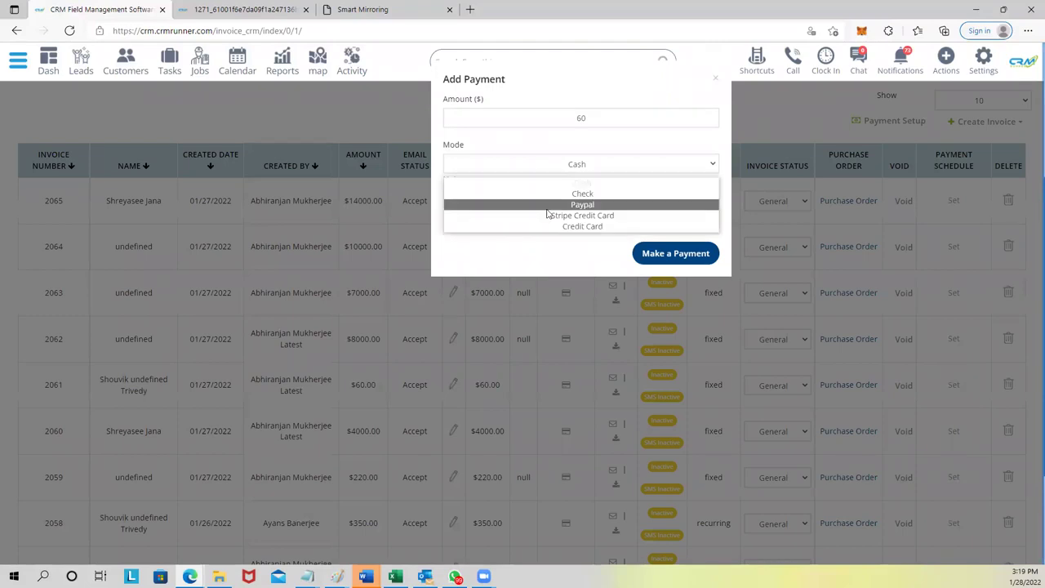
pyautogui.click(549, 216)
pyautogui.click(670, 254)
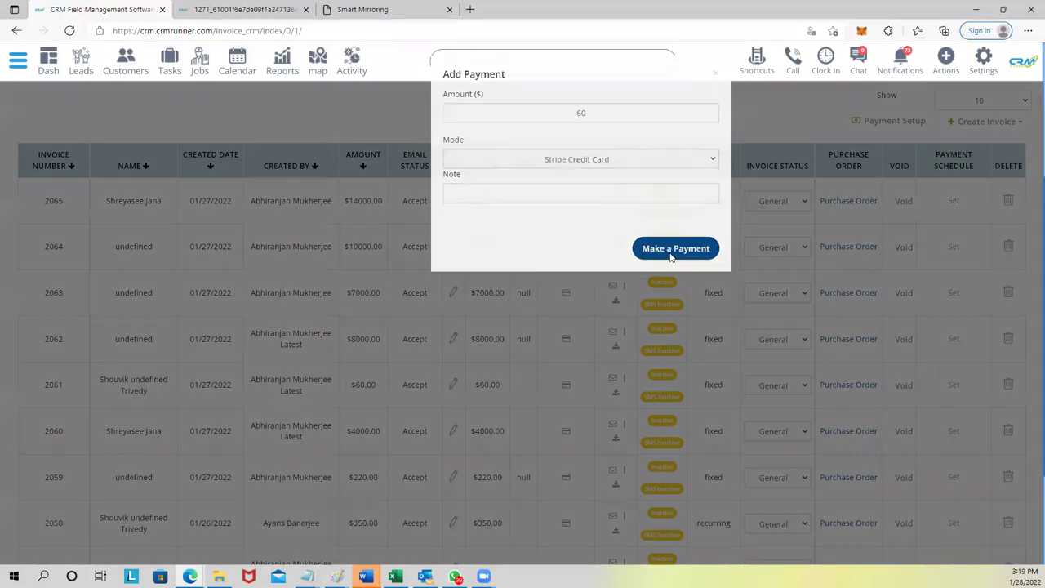
# Examine the Stripe payment page's heading, card information form and convenience fee.
pyautogui.moveTo(415, 99); pyautogui.dragTo(523, 107)
pyautogui.click(648, 144)
pyautogui.scroll(-2, 523, 174)
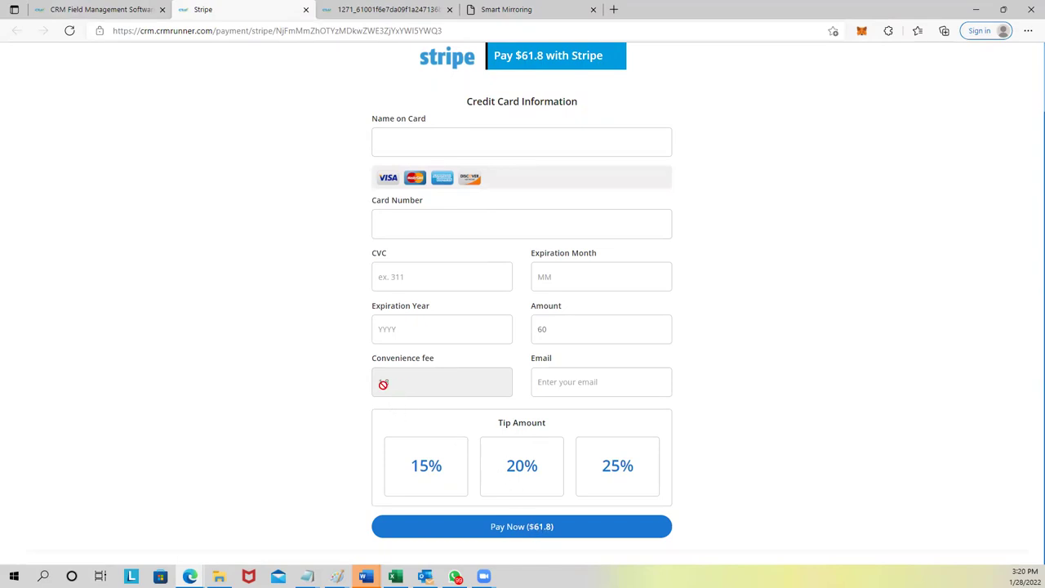
pyautogui.moveTo(373, 362); pyautogui.dragTo(437, 362)
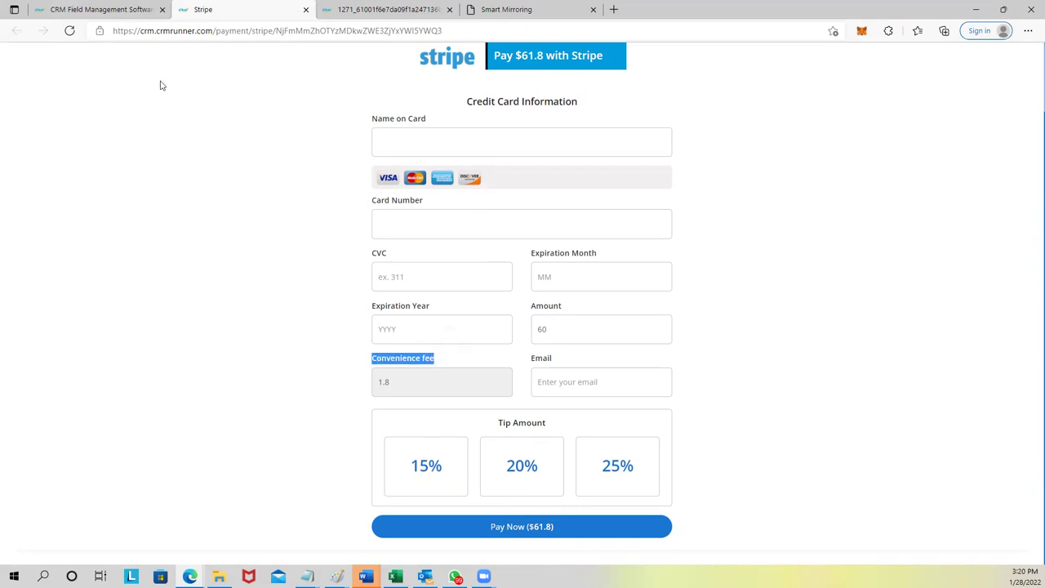
# Return to the CRM page and open the business profile settings to view the Convenience Fee (%) setting.
pyautogui.click(98, 9)
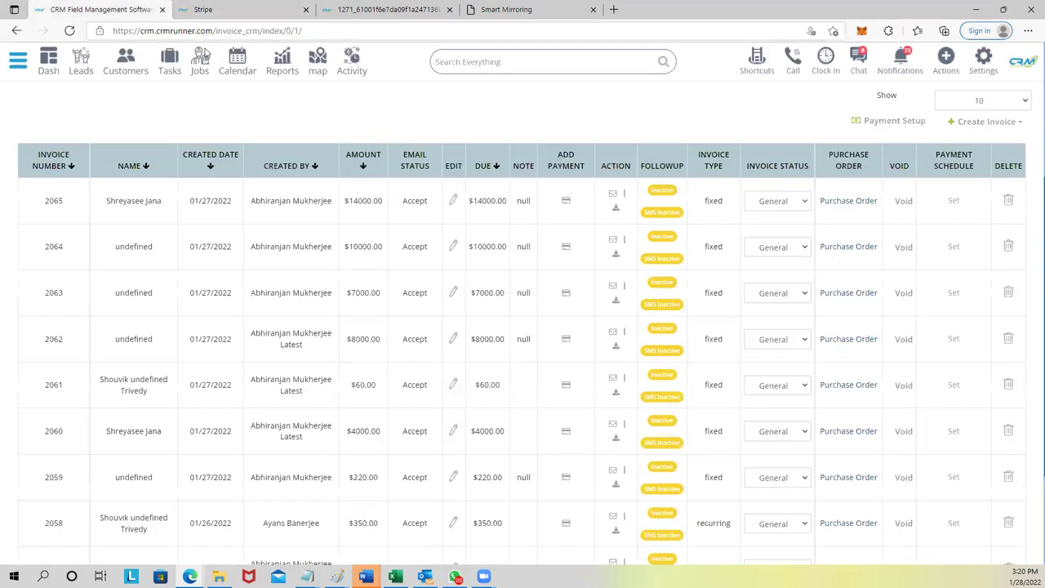
pyautogui.click(980, 61)
pyautogui.click(955, 96)
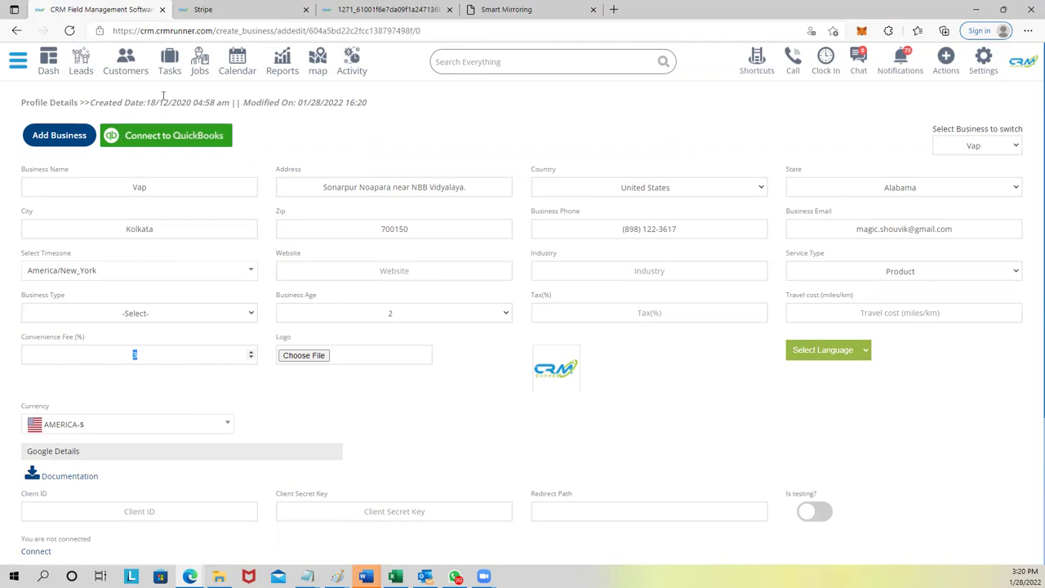
# Try the 15% and 20% tip amounts on the Stripe payment page, and close the page without paying.
pyautogui.hotkey('ctrl', 'Tab')
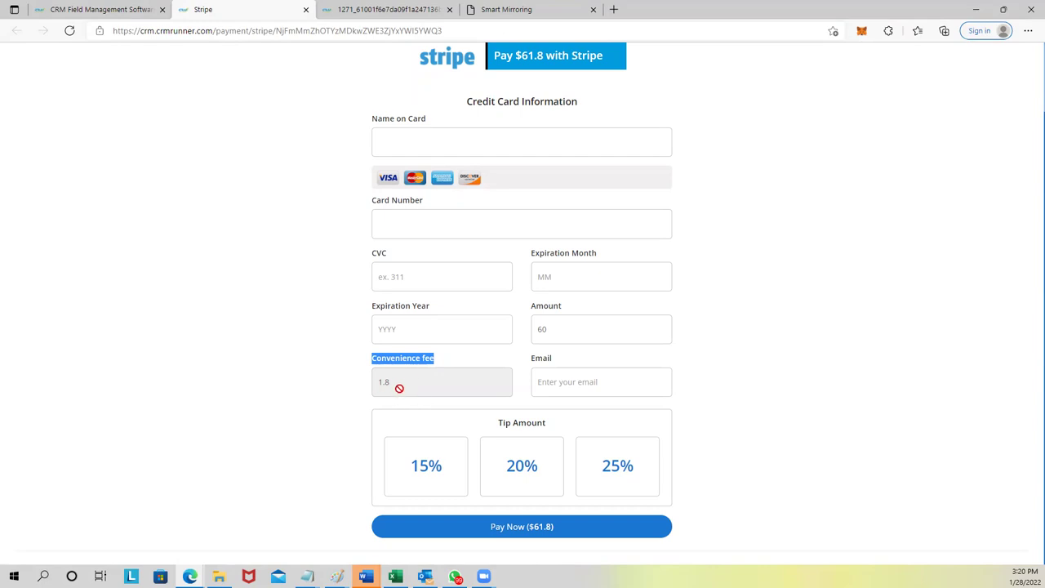
pyautogui.moveTo(496, 424); pyautogui.dragTo(544, 424)
pyautogui.rightClick(556, 397)
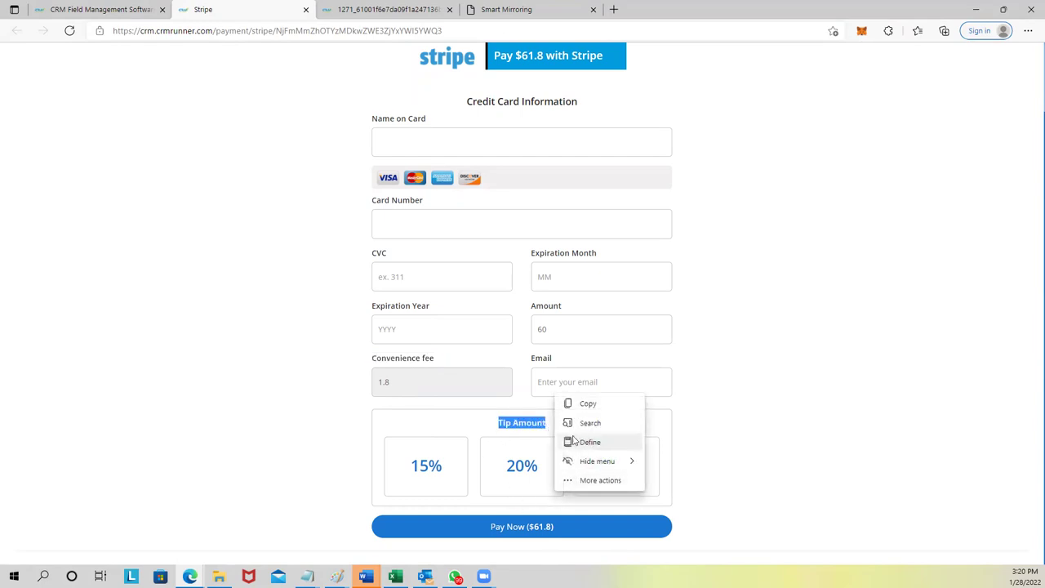
pyautogui.click(504, 476)
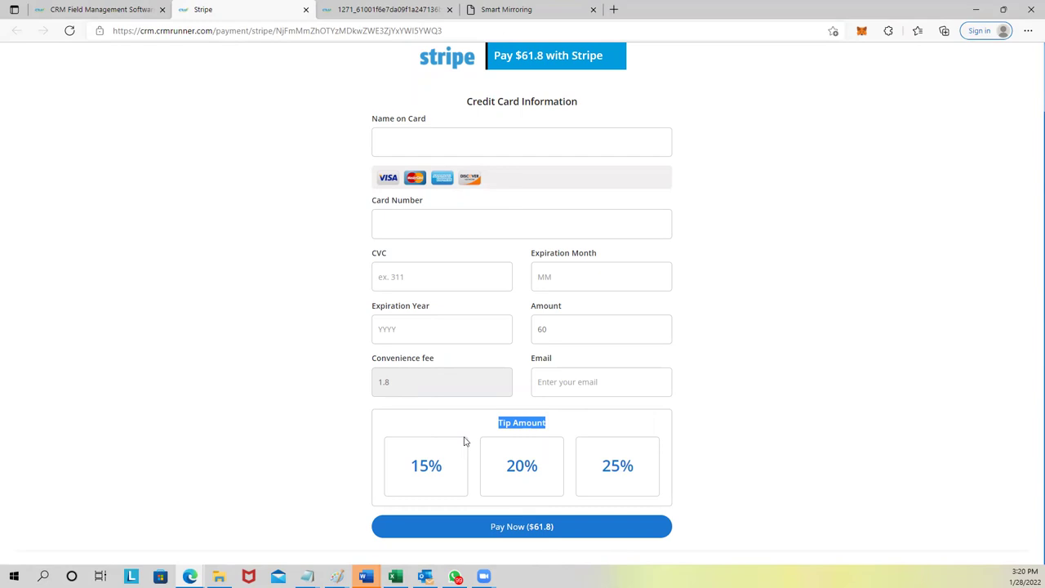
pyautogui.click(432, 467)
pyautogui.click(500, 465)
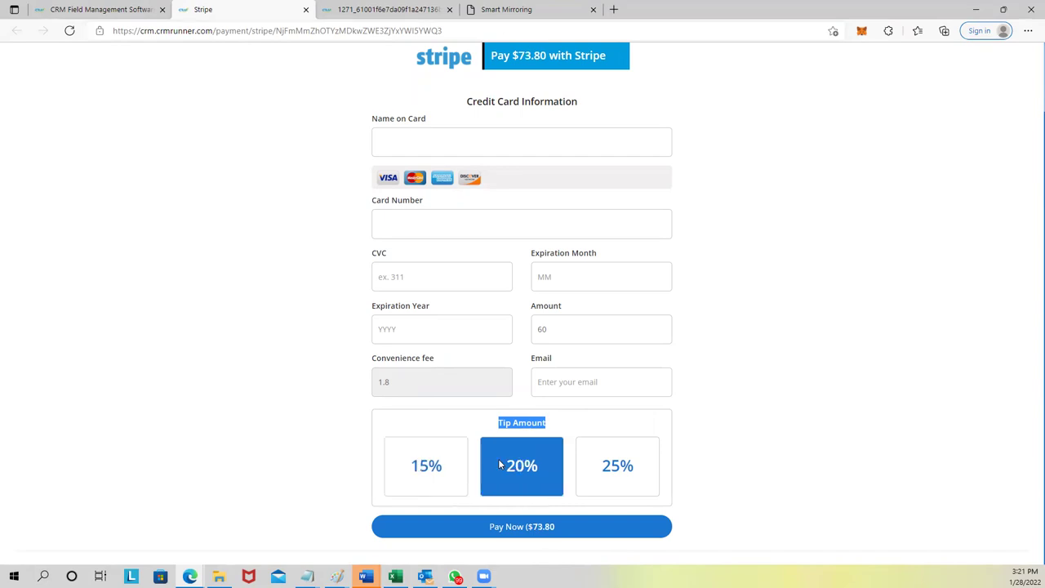
pyautogui.scroll(1, 516, 341)
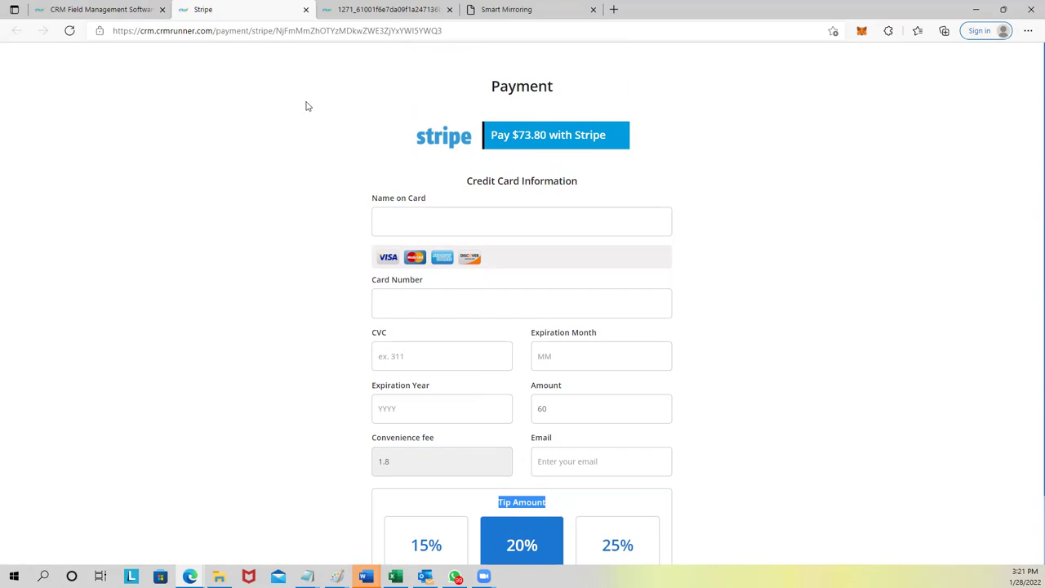
pyautogui.click(306, 10)
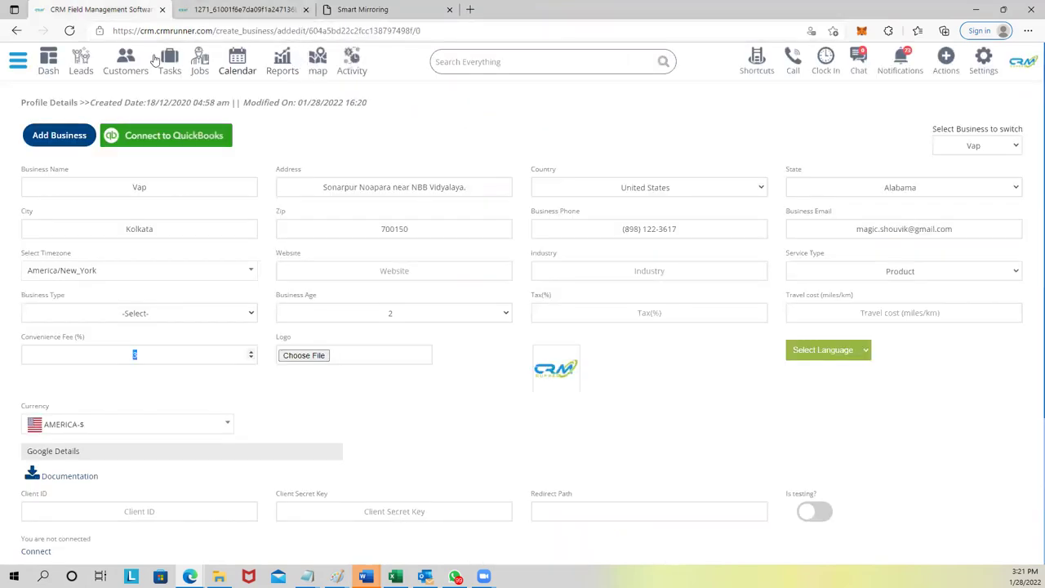
# Return to the dashboard, log out, and log in to another company's account with its saved username and password.
pyautogui.click(56, 67)
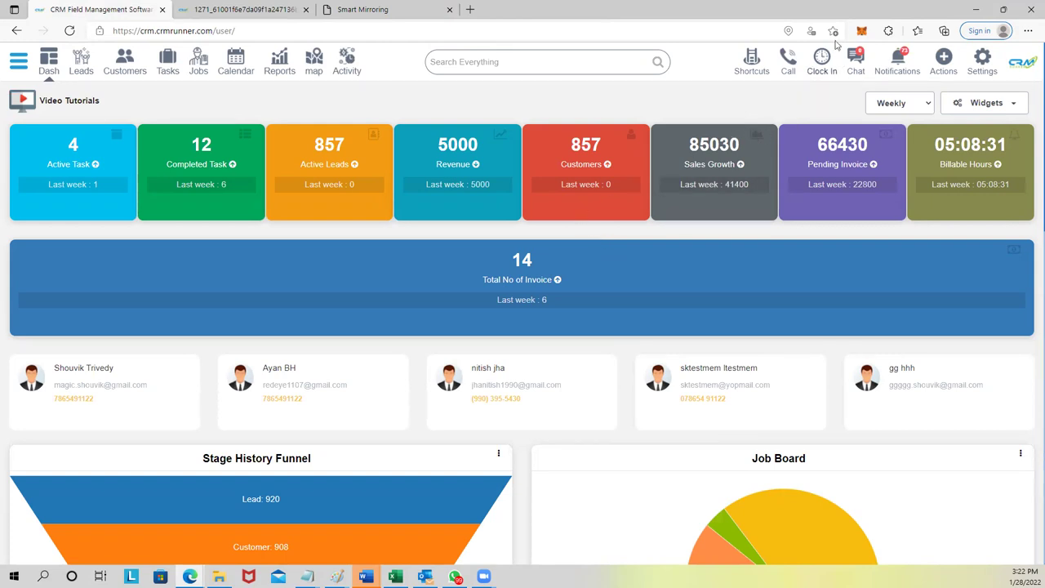
pyautogui.click(823, 63)
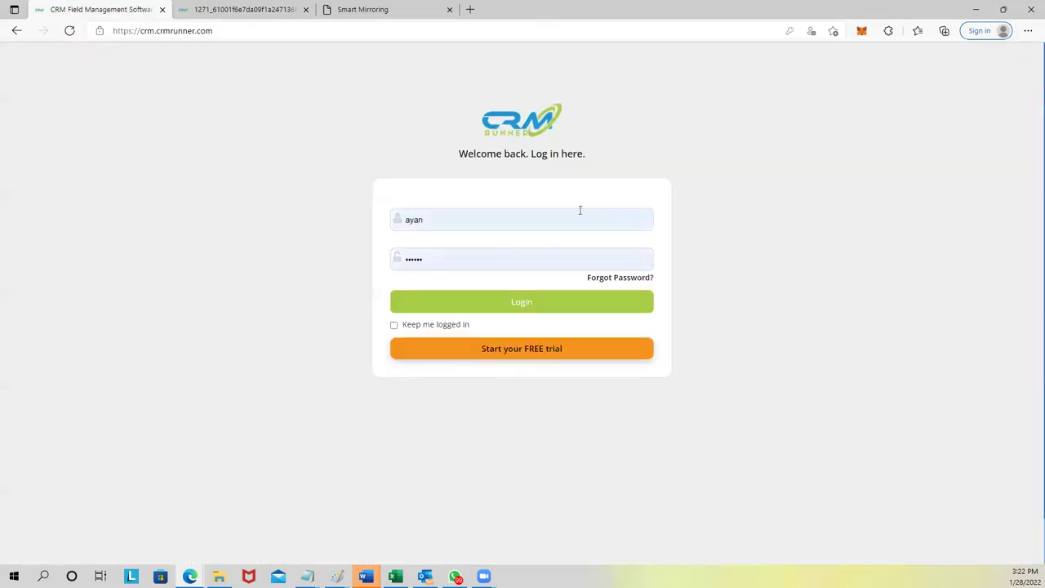
pyautogui.click(530, 222)
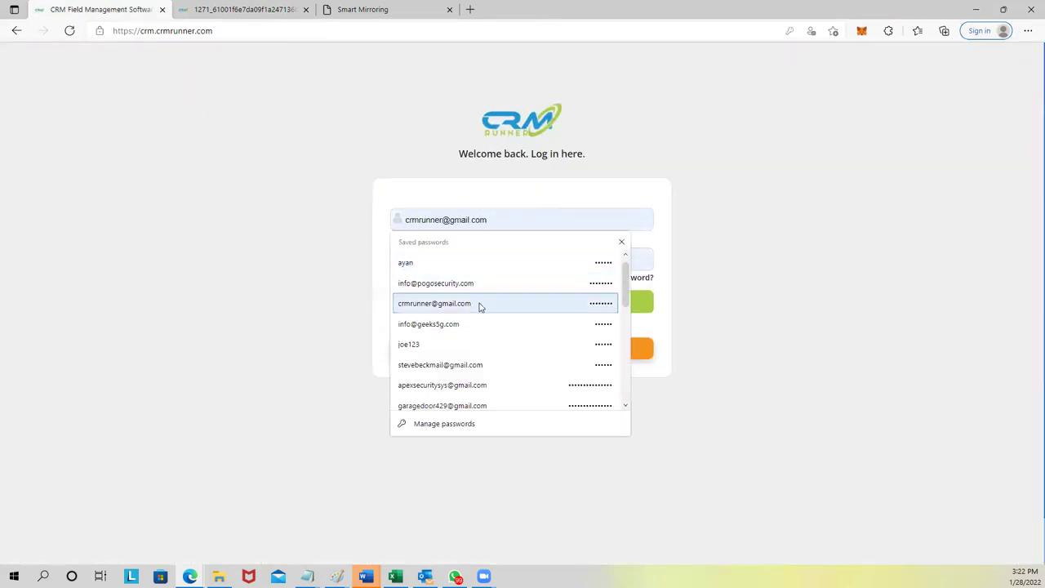
pyautogui.click(482, 283)
pyautogui.click(494, 302)
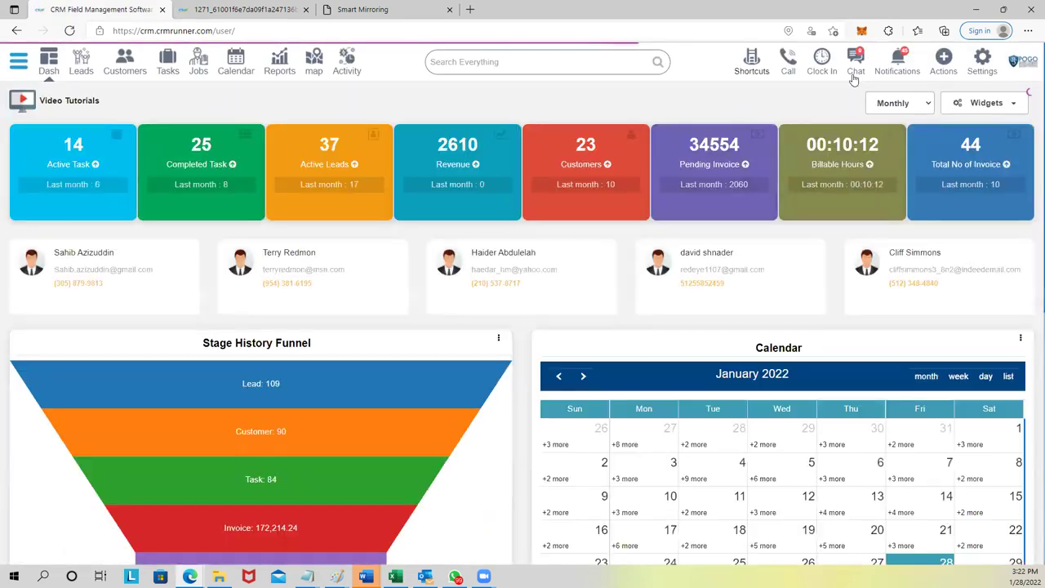
# Open the clock in and clock out timesheet and examine members' times, clock-in locations, total hours and total amount.
pyautogui.click(822, 61)
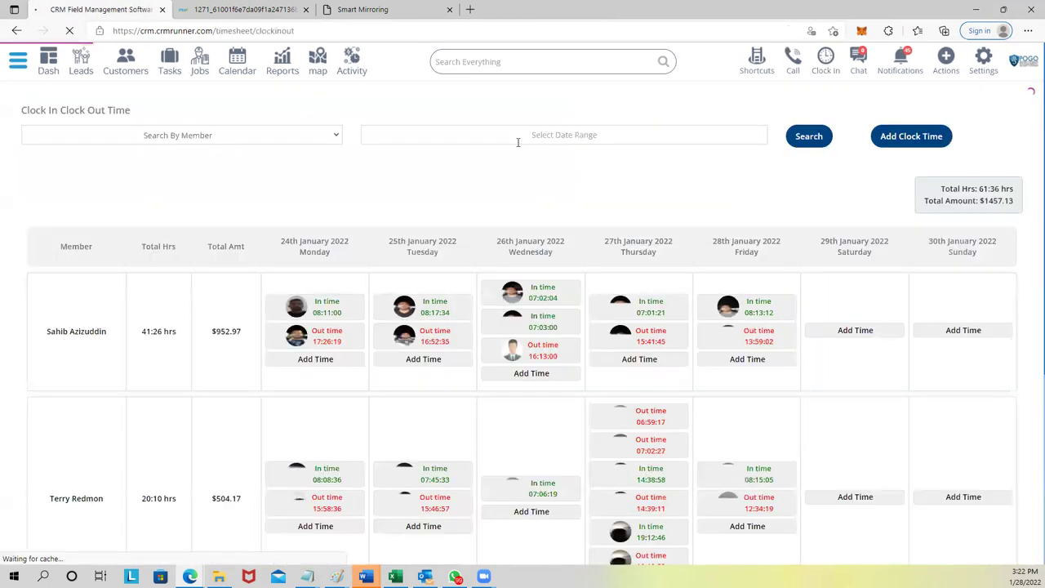
pyautogui.scroll(-1, 474, 230)
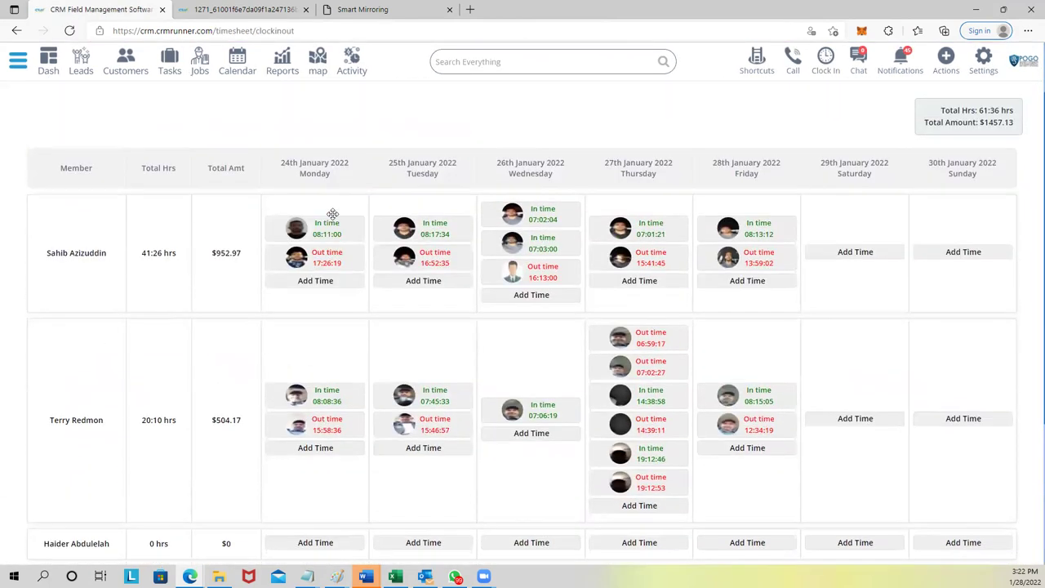
pyautogui.moveTo(327, 225)
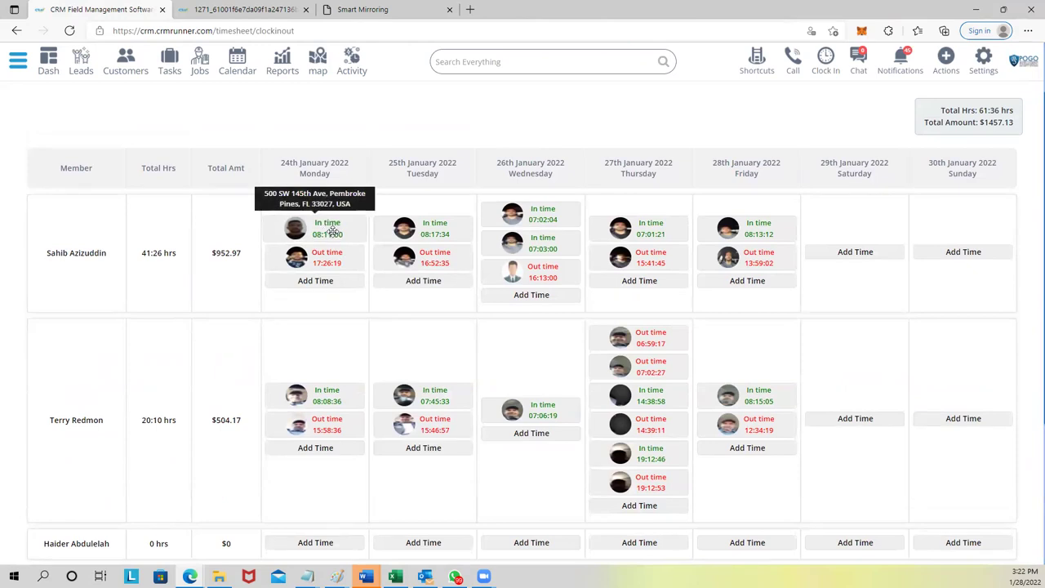
pyautogui.moveTo(335, 259)
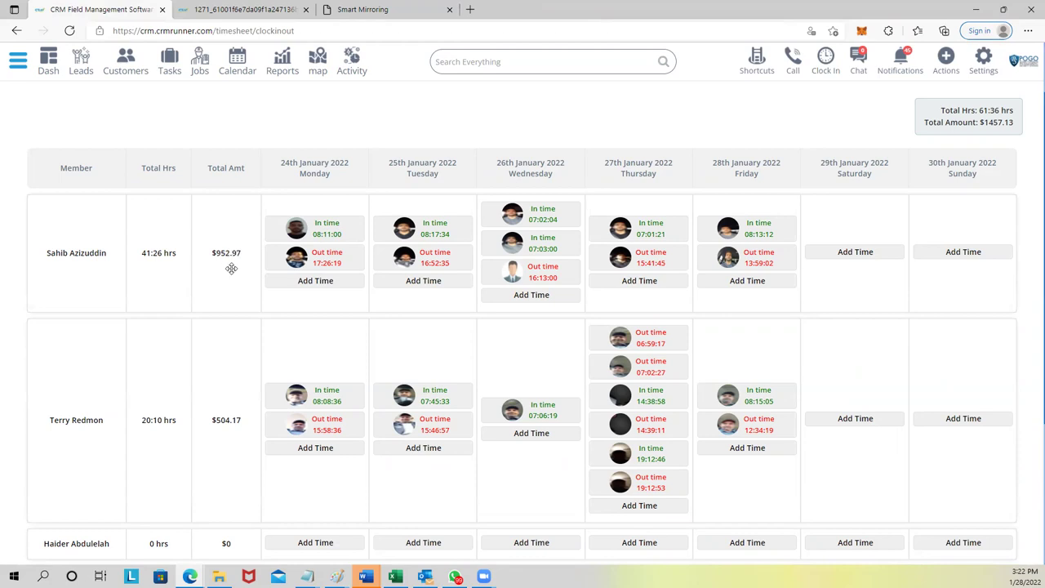
pyautogui.scroll(1, 232, 264)
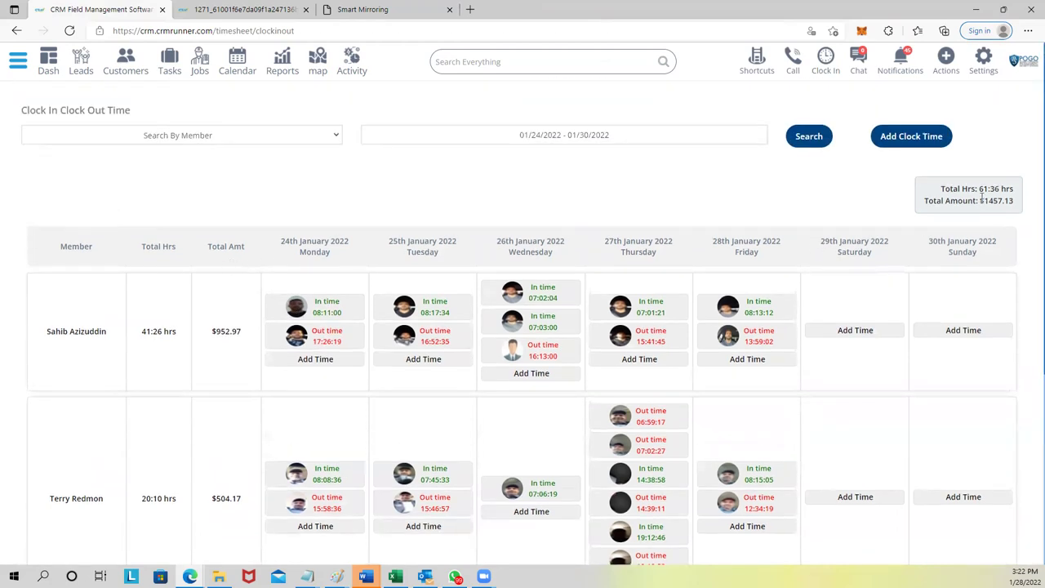
pyautogui.moveTo(980, 190); pyautogui.dragTo(1016, 194)
pyautogui.moveTo(981, 201); pyautogui.dragTo(1015, 202)
# Filter the clock in and clock out times to the date range 01/16/2022 - 01/29/2022.
pyautogui.click(529, 134)
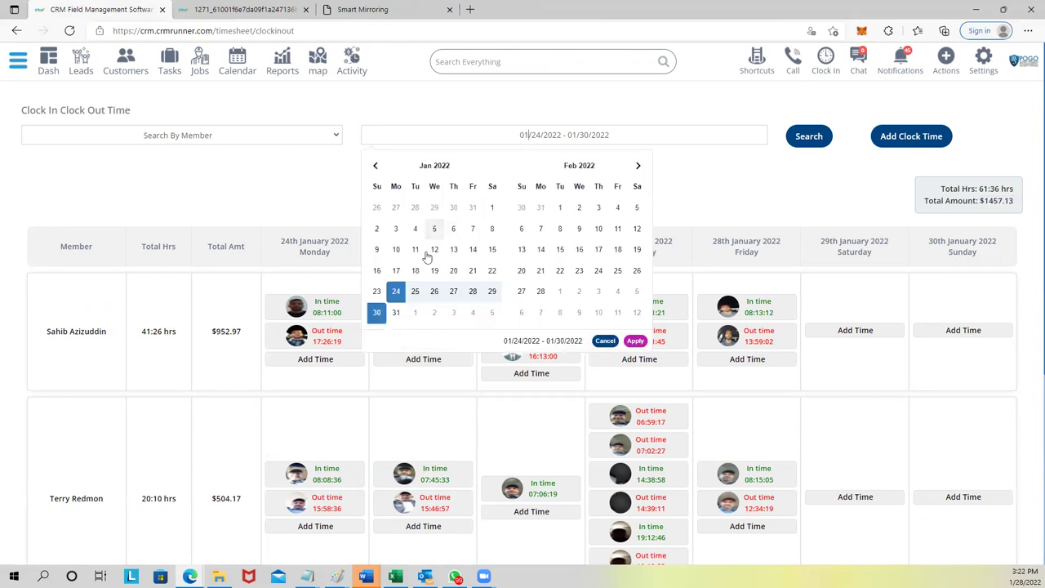
pyautogui.click(381, 272)
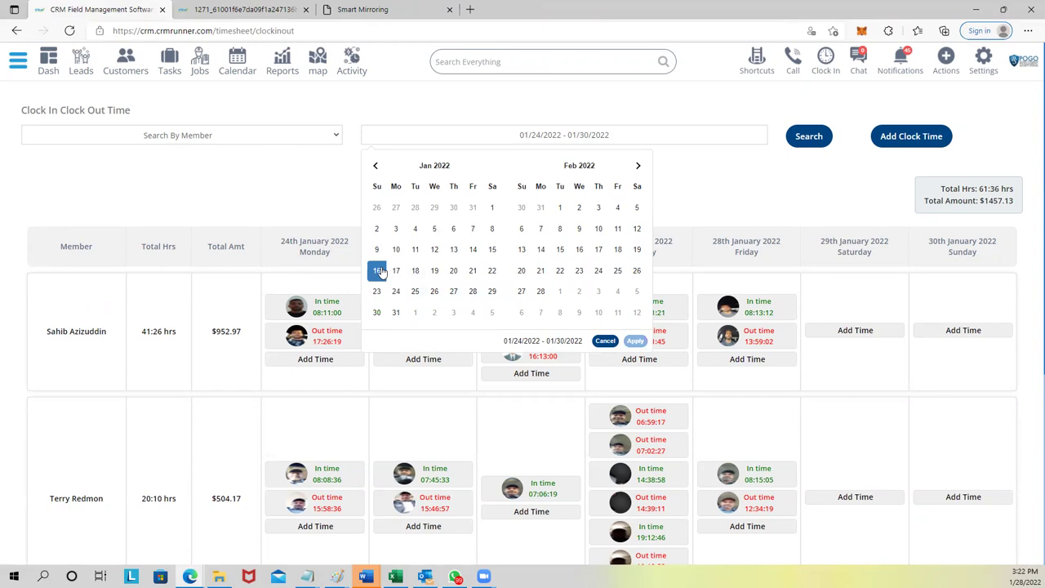
pyautogui.click(492, 292)
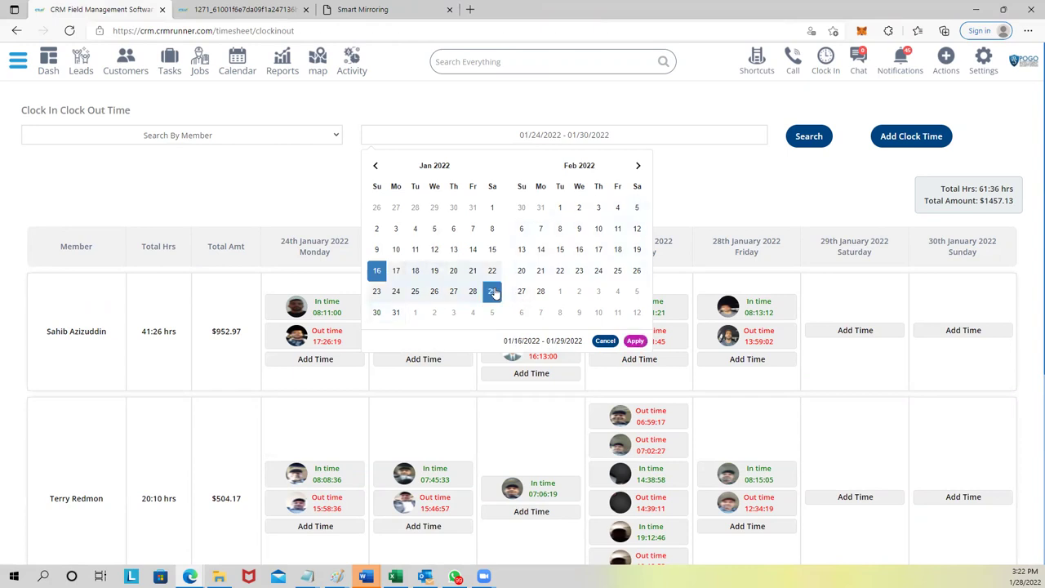
pyautogui.click(636, 341)
pyautogui.click(808, 137)
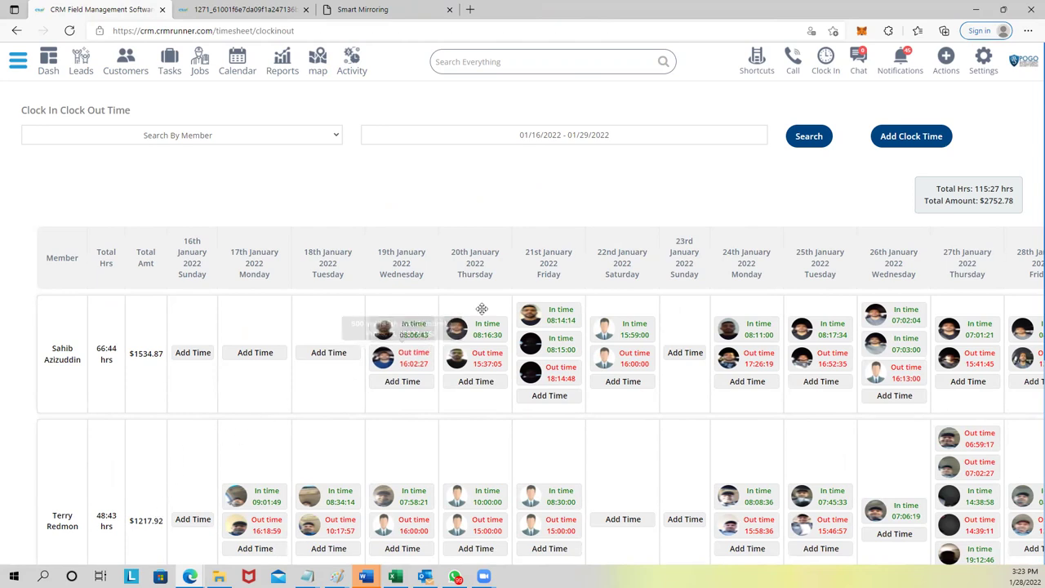
# Examine the two-week timesheet across all days, including the total amount and the location of individual clock-in entries.
pyautogui.hscroll(1, 510, 281)
pyautogui.hscroll(1, 509, 281)
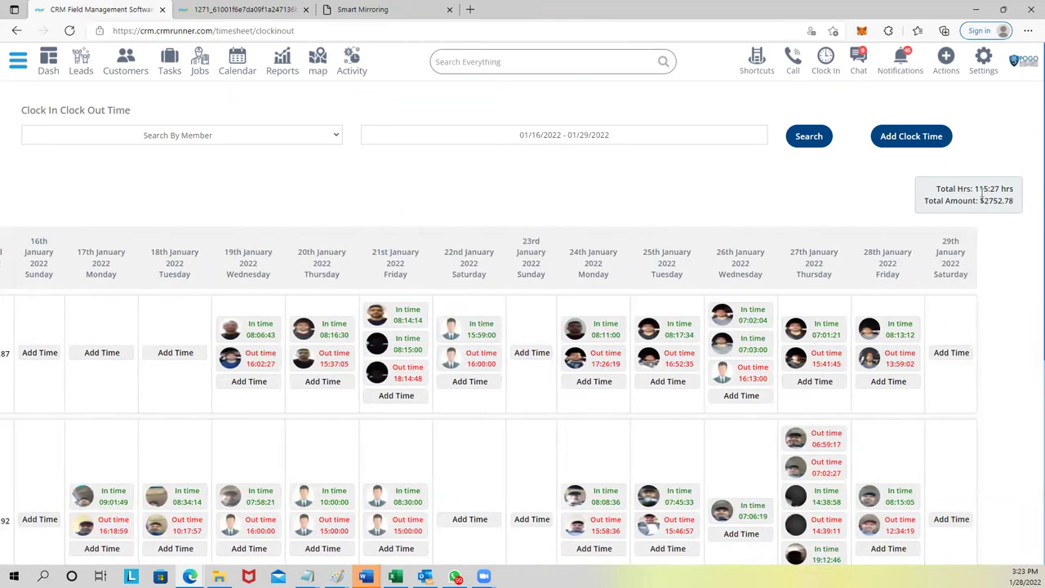
pyautogui.moveTo(980, 201); pyautogui.dragTo(1017, 203)
pyautogui.moveTo(424, 319)
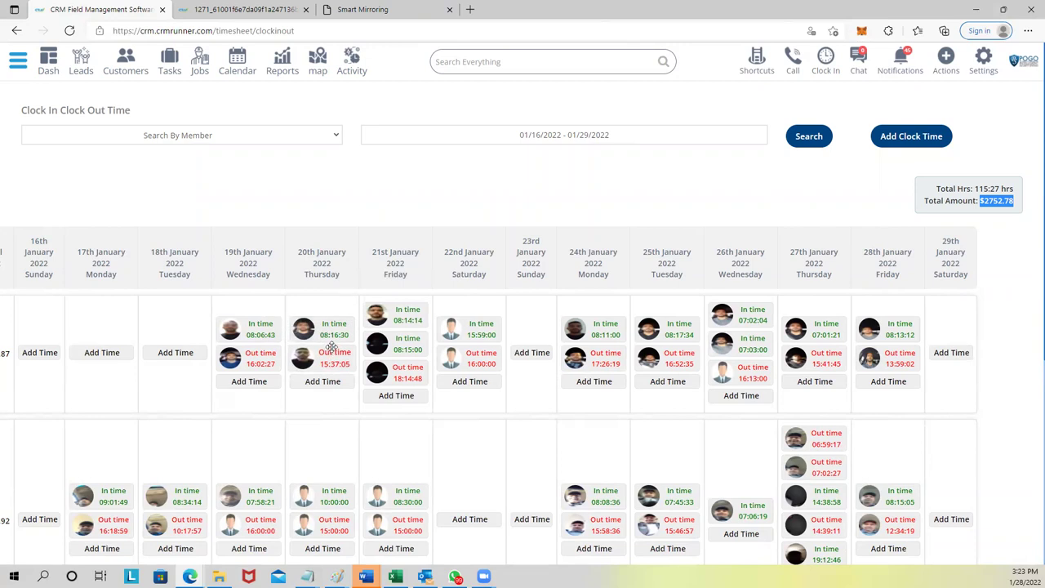
pyautogui.hscroll(-2, 327, 262)
pyautogui.hscroll(-2, 384, 258)
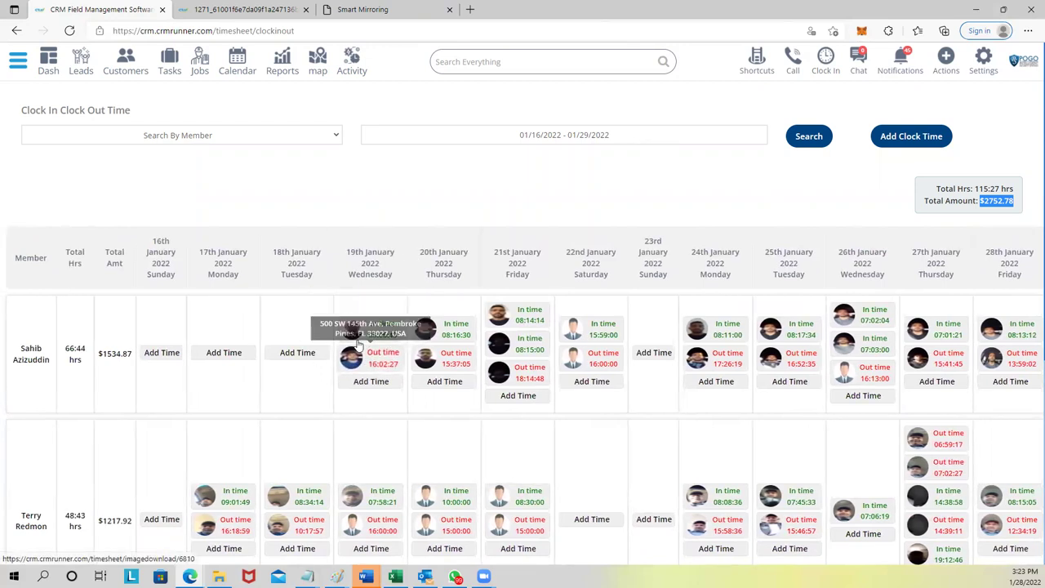
pyautogui.moveTo(367, 335)
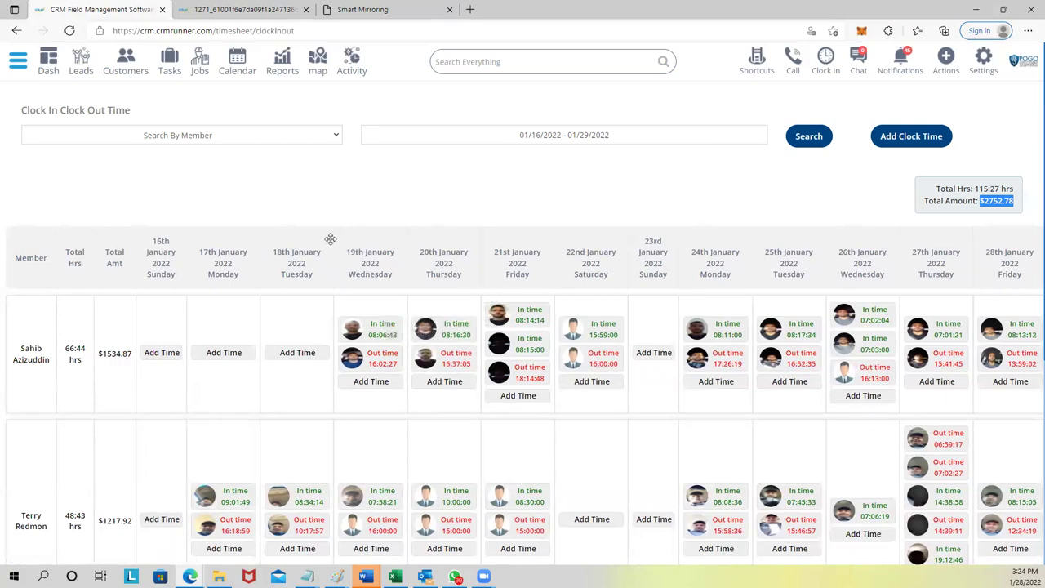
pyautogui.hscroll(-1, 378, 243)
pyautogui.moveTo(289, 339); pyautogui.dragTo(198, 326)
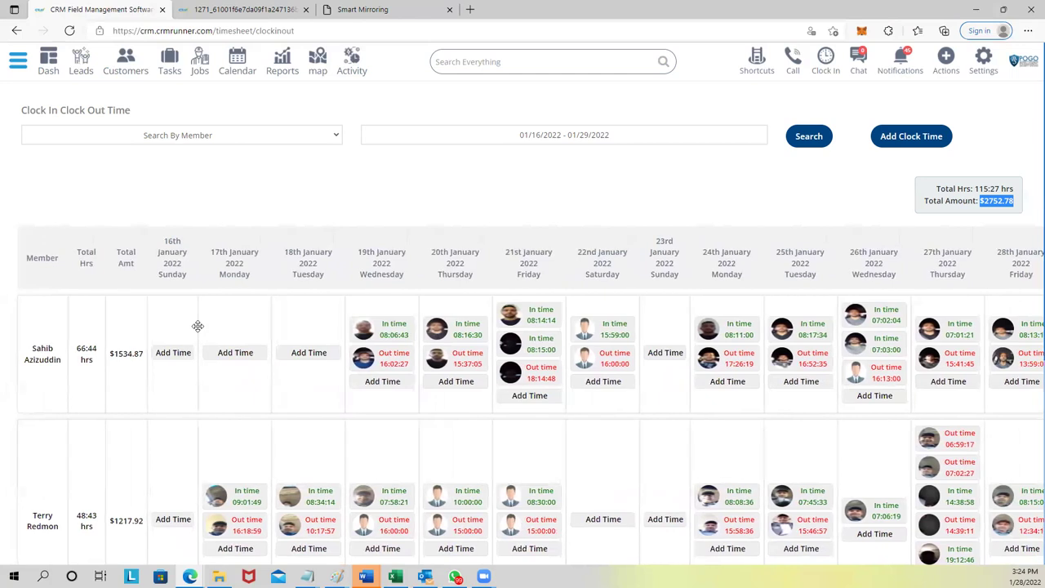
pyautogui.click(275, 214)
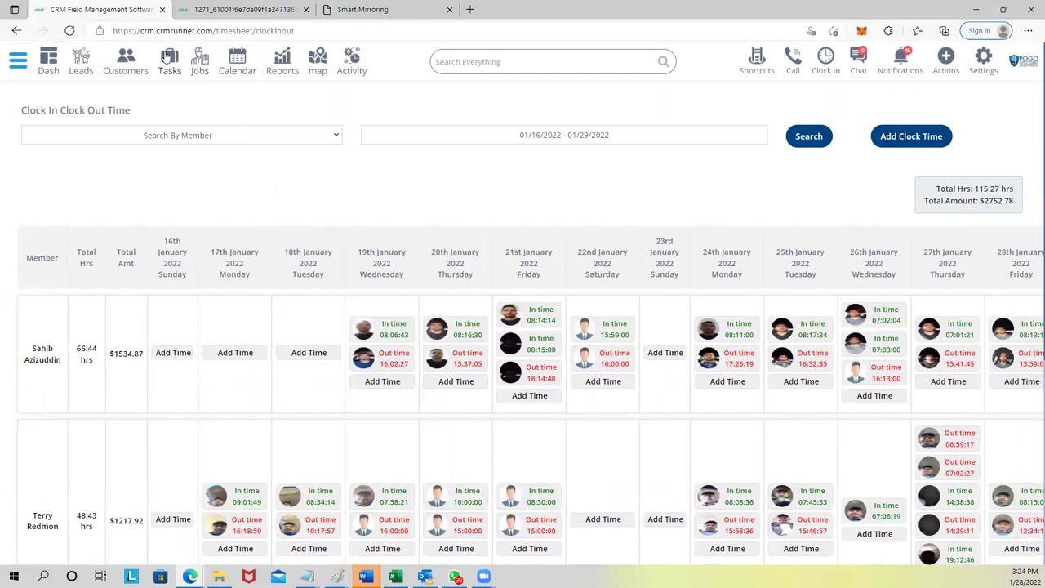
# Open the jobs list and look through the listed jobs.
pyautogui.click(200, 61)
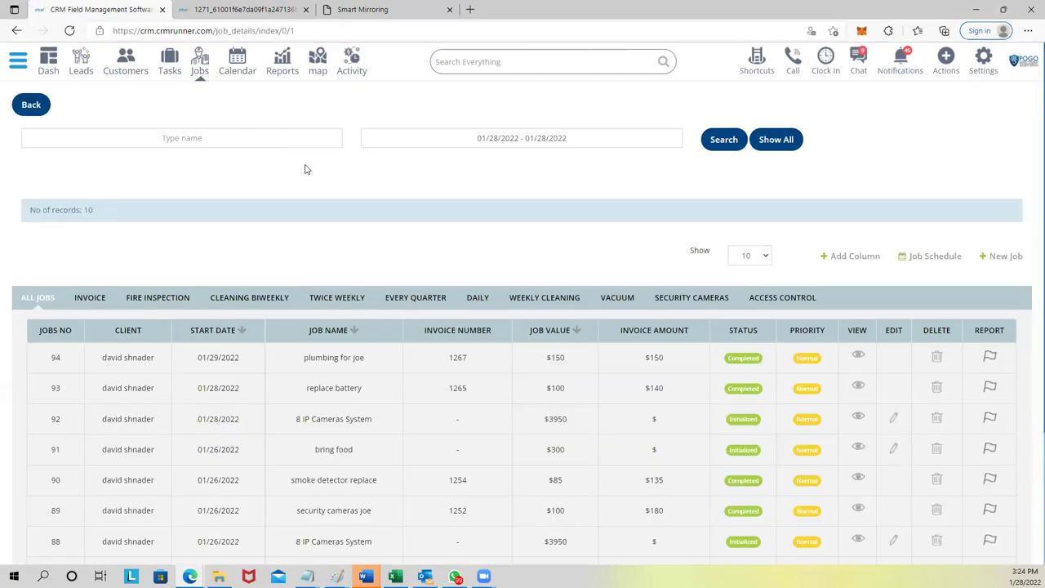
pyautogui.scroll(-3, 579, 306)
pyautogui.scroll(3, 929, 265)
# Start a new job and name it "install 2 cameras" followed by the person's first name.
pyautogui.click(998, 256)
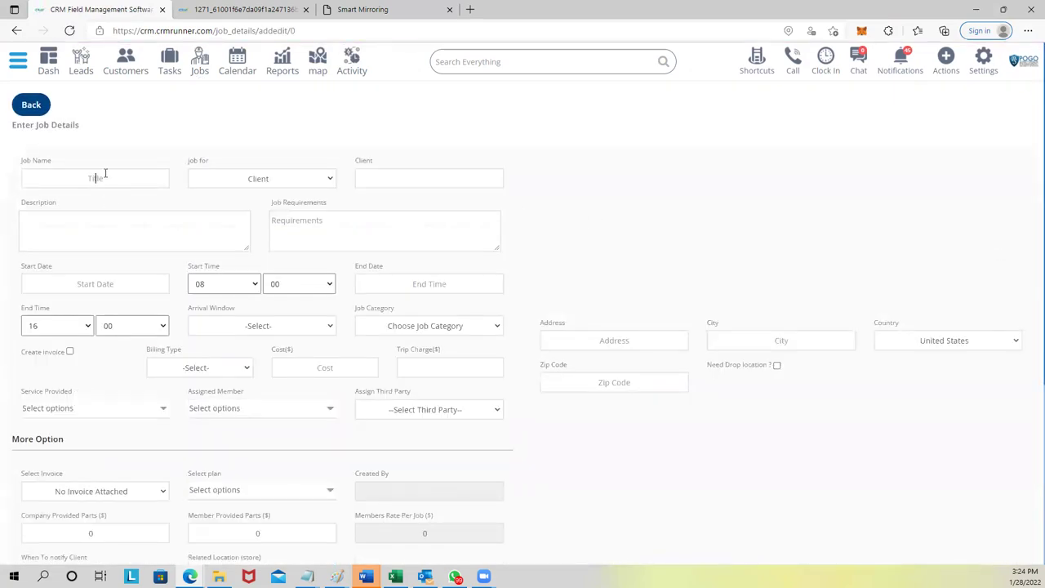
pyautogui.click(106, 173)
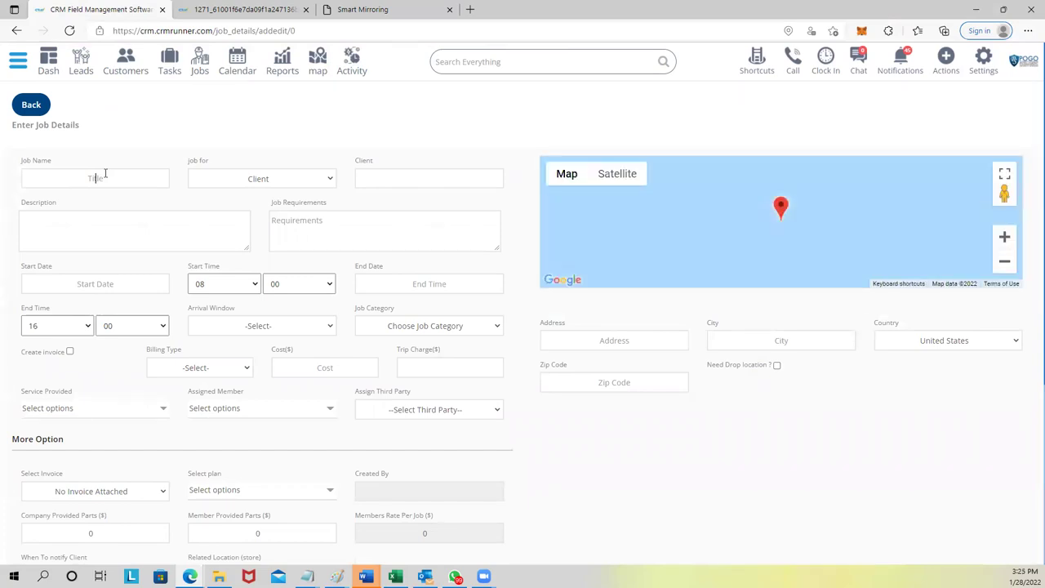
pyautogui.write('install 2 cameras andy')
# Assign the existing client to the job by full name and choose their Vacation house address as the job location.
pyautogui.click(409, 180)
pyautogui.write('david')
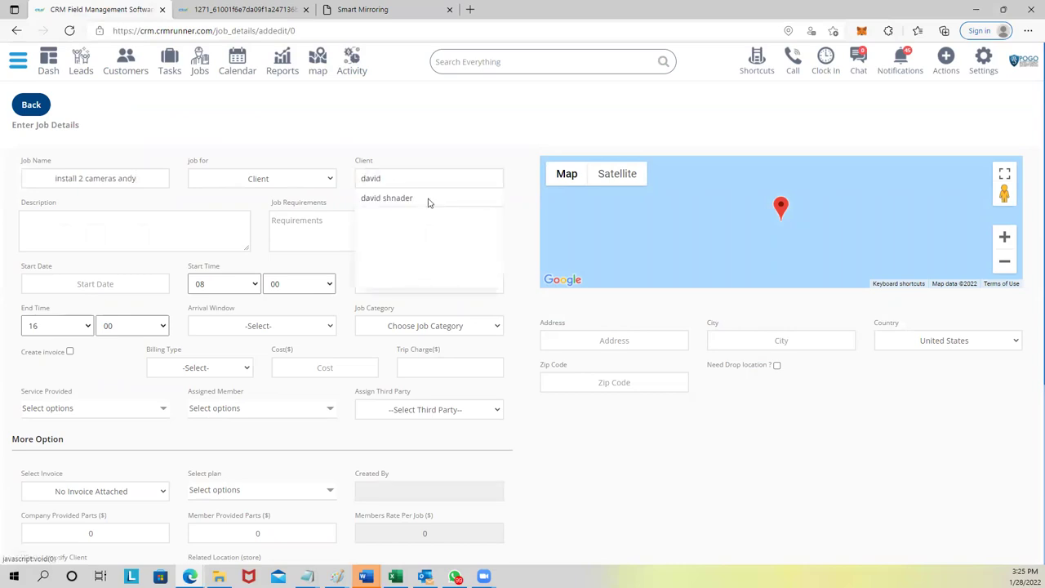
pyautogui.click(427, 201)
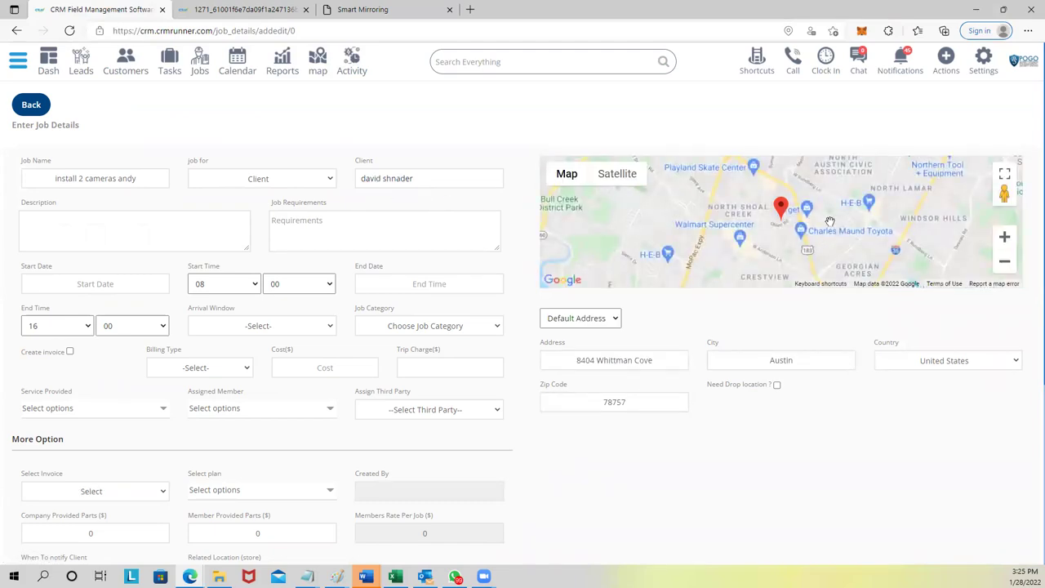
pyautogui.click(607, 320)
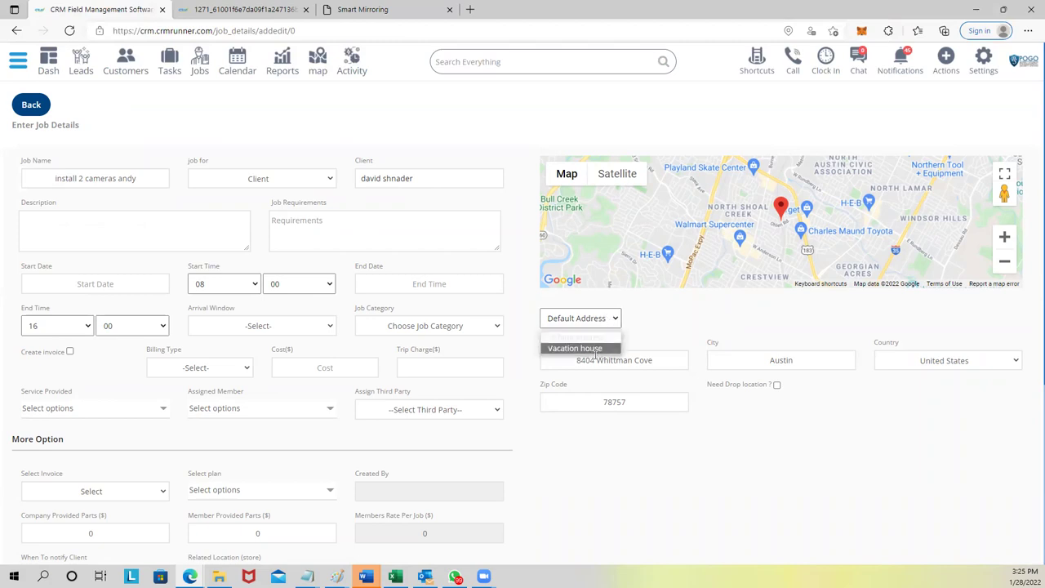
pyautogui.click(598, 349)
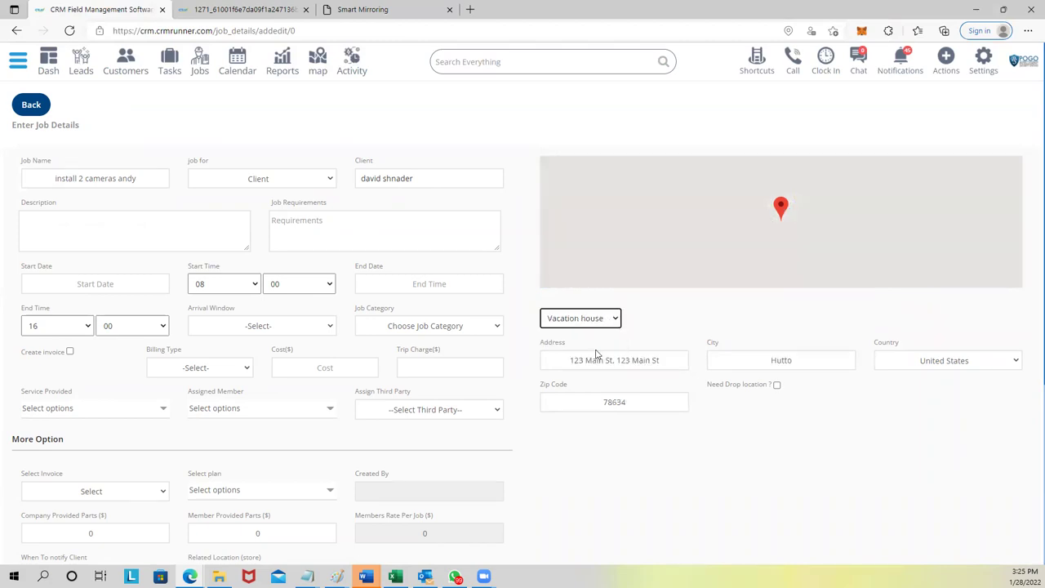
# Enter the job description "install 2 ip cameras on the side of the house" and the job requirement "bring a ladder".
pyautogui.click(151, 227)
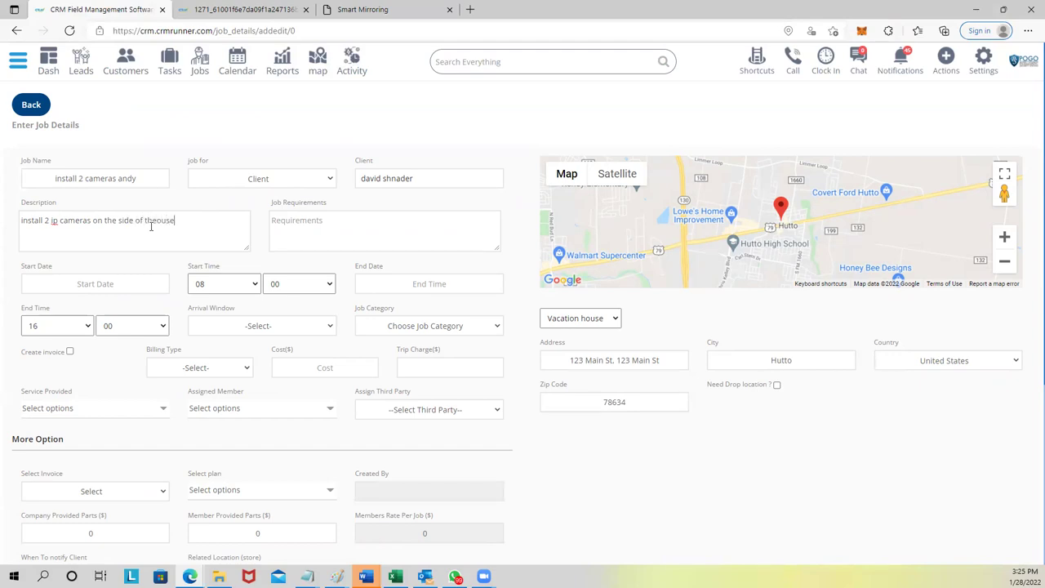
pyautogui.click(164, 228)
pyautogui.click(159, 221)
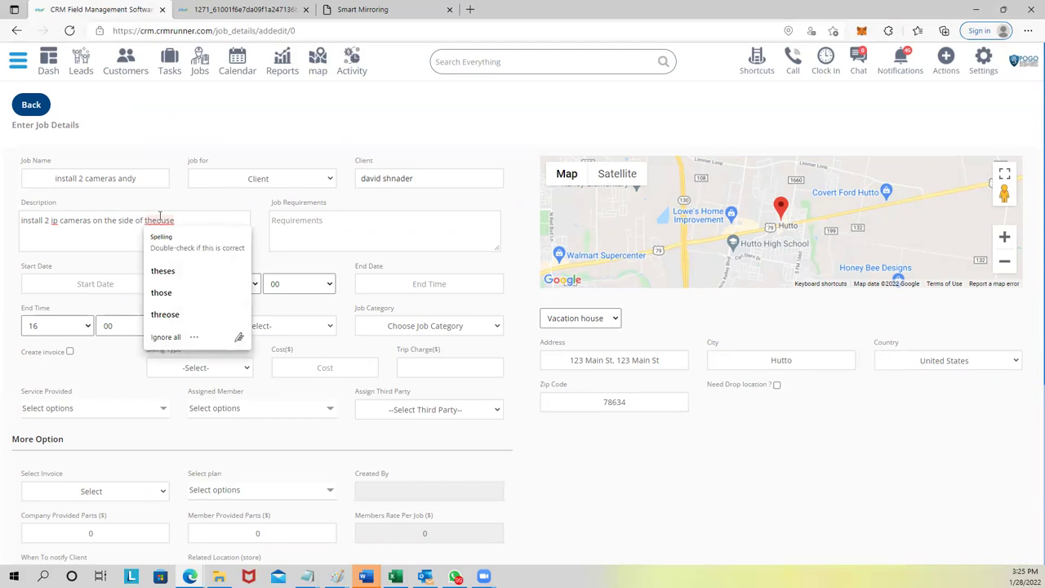
pyautogui.write('h')
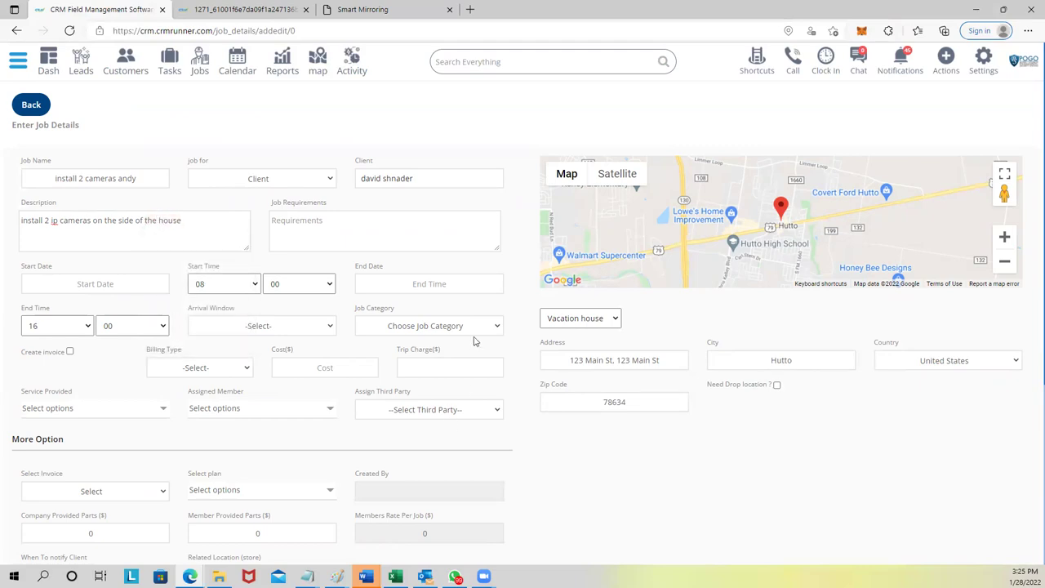
pyautogui.write('bring a ladder')
# Set both the start date and the end date of the job to 01/29/2022.
pyautogui.click(102, 280)
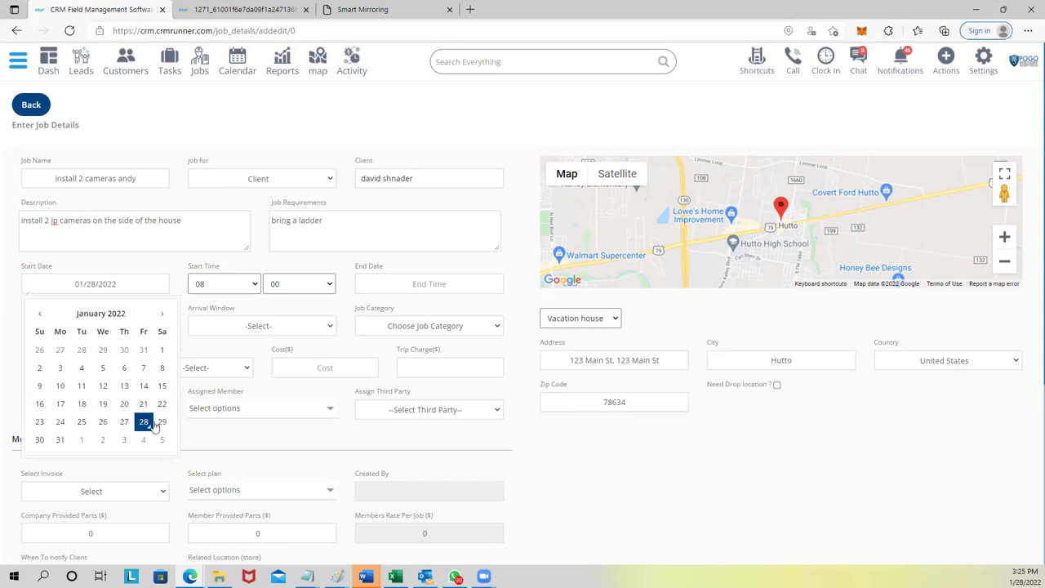
pyautogui.click(160, 424)
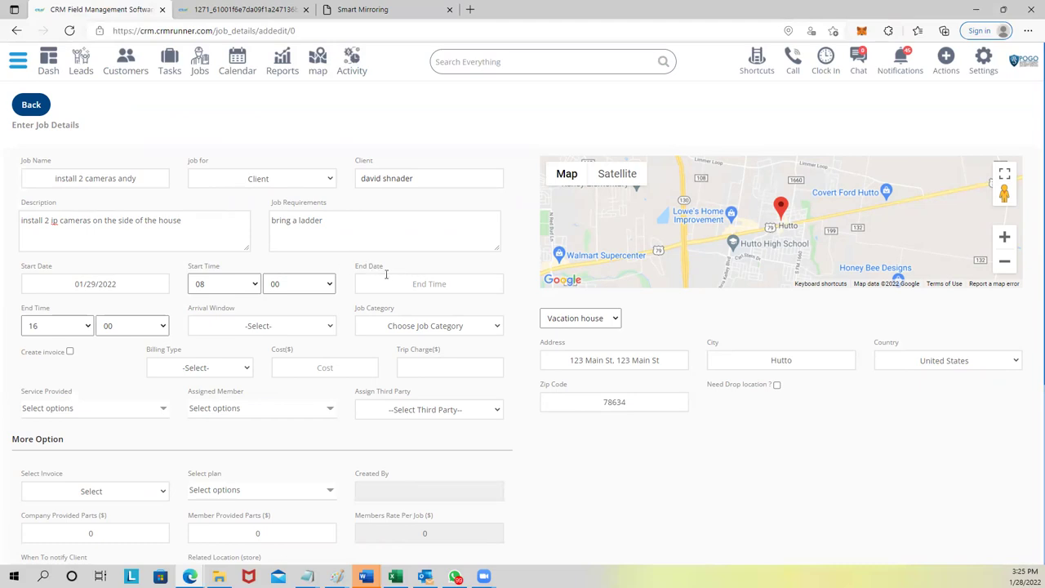
pyautogui.click(381, 281)
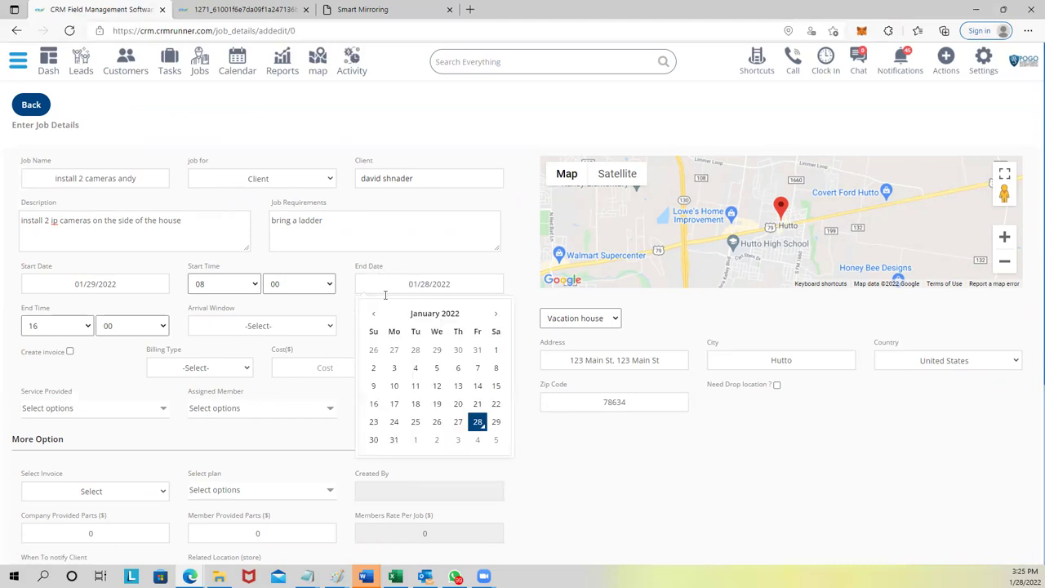
pyautogui.click(496, 422)
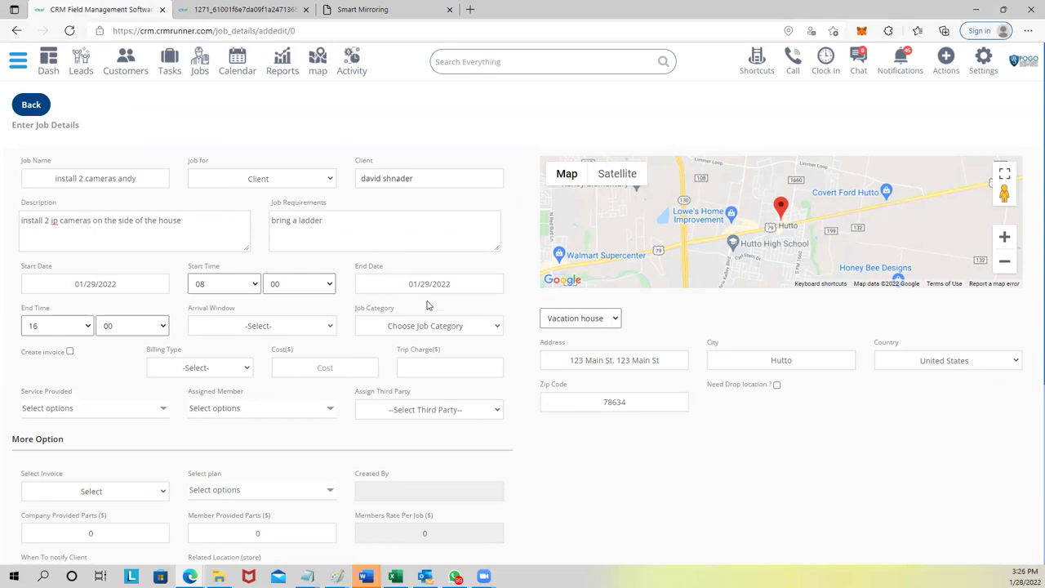
# Set the job's end time hour to 12 and its arrival window to 1 Hour Window.
pyautogui.click(58, 325)
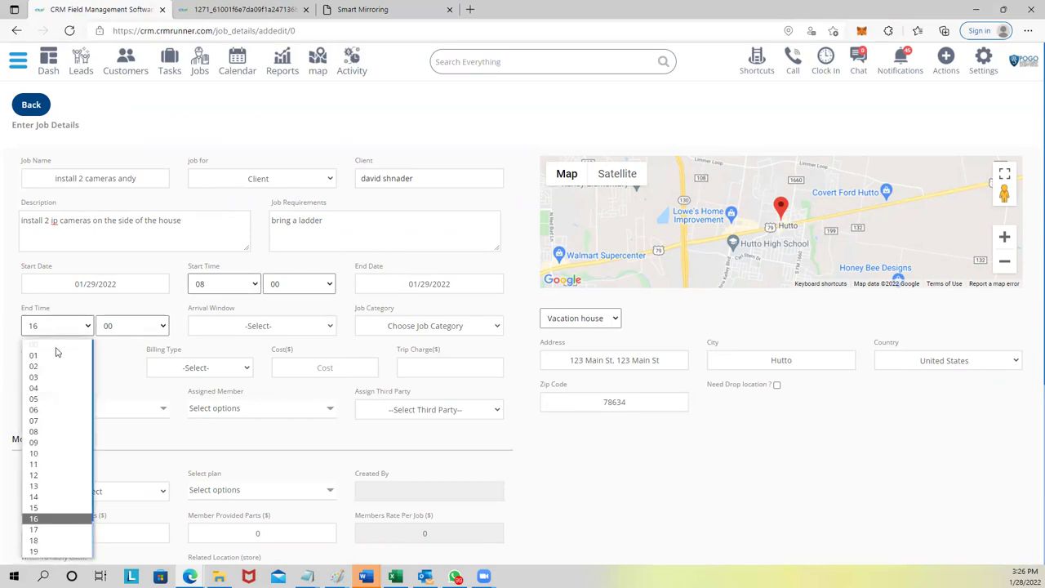
pyautogui.click(38, 475)
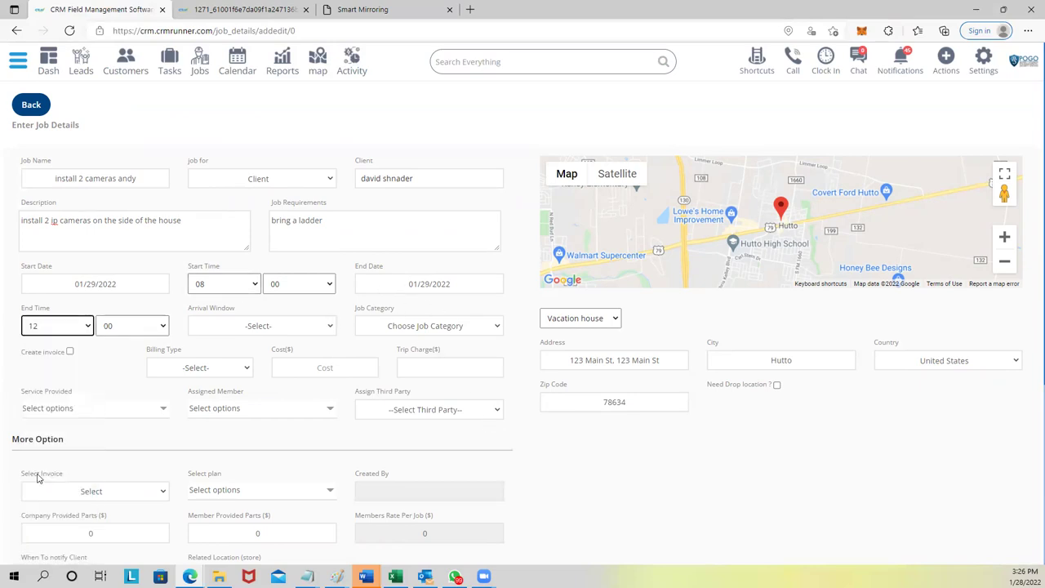
pyautogui.click(230, 330)
pyautogui.click(239, 359)
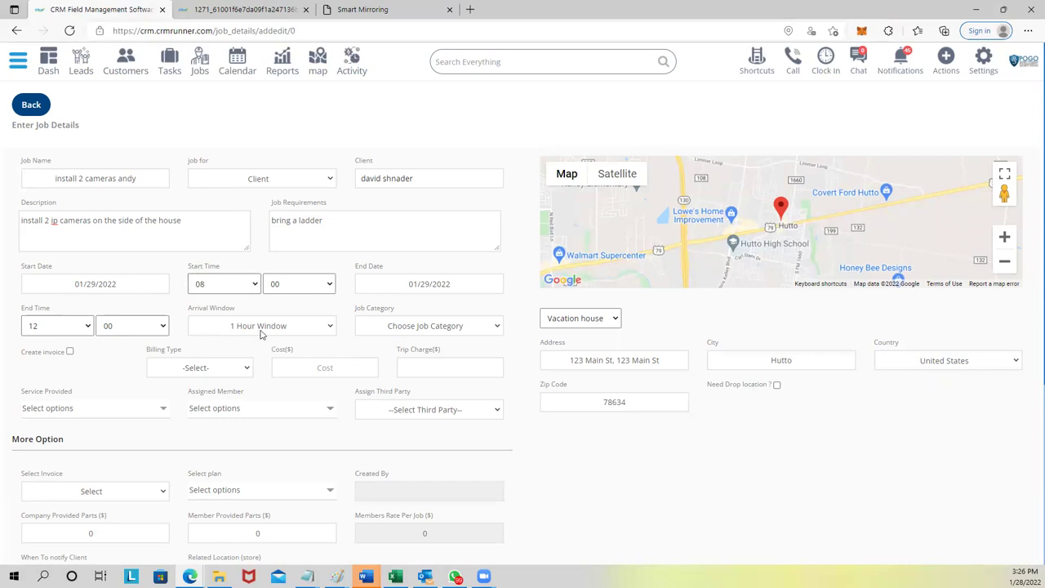
# Open the choices for the job category of the new job.
pyautogui.click(396, 327)
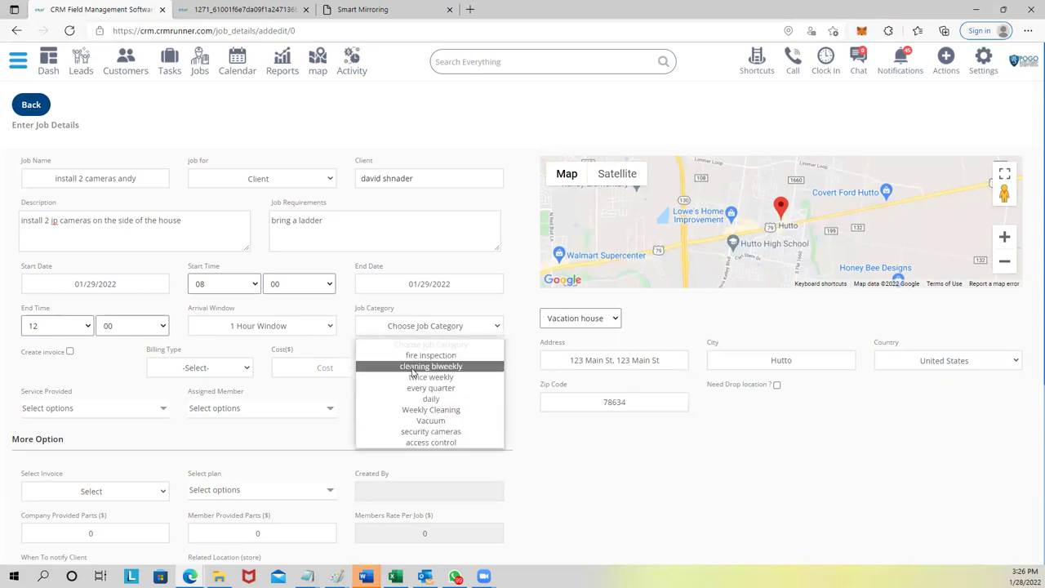
# Set the job category to security cameras and check which existing invoices can be linked to the job.
pyautogui.click(423, 435)
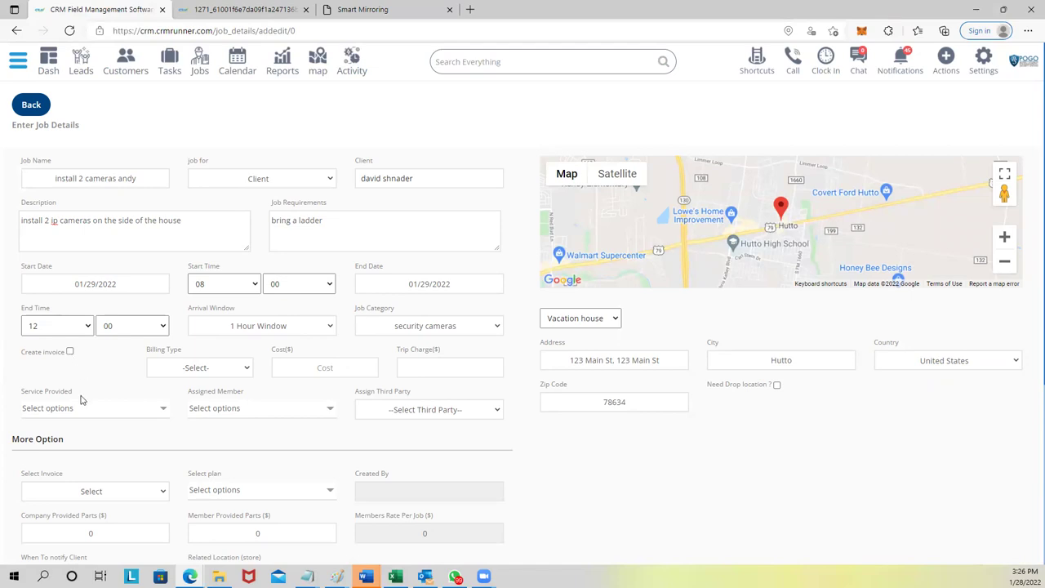
pyautogui.click(108, 492)
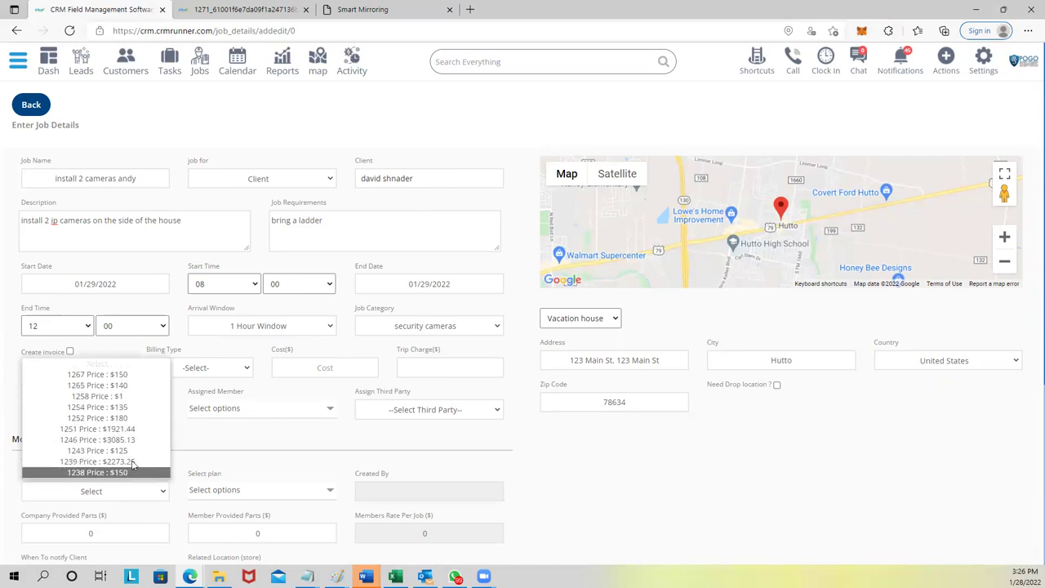
pyautogui.click(205, 430)
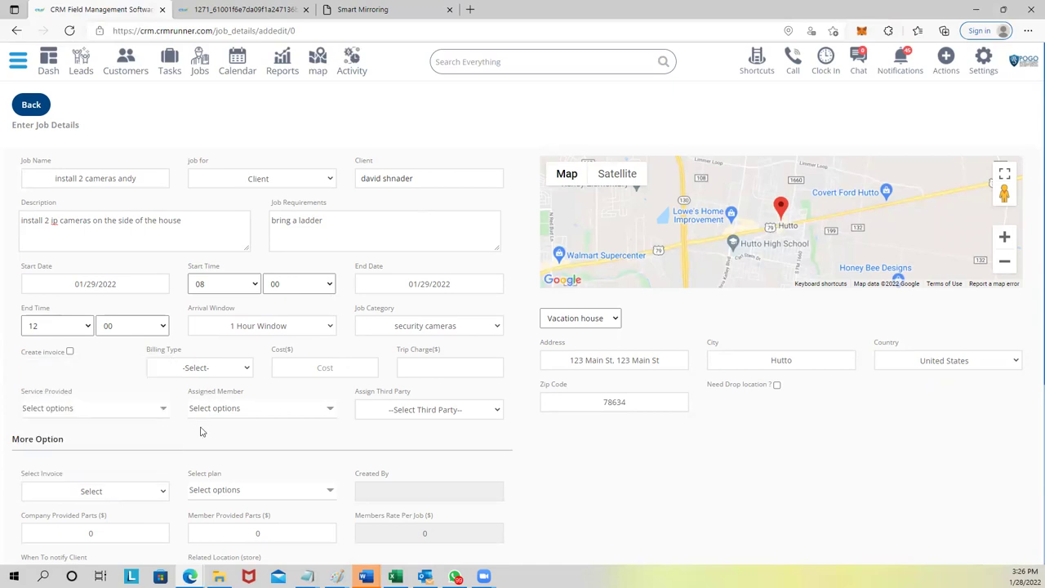
# Enable invoice creation for the job with an Hourly billing type and a cost of $100.
pyautogui.click(70, 352)
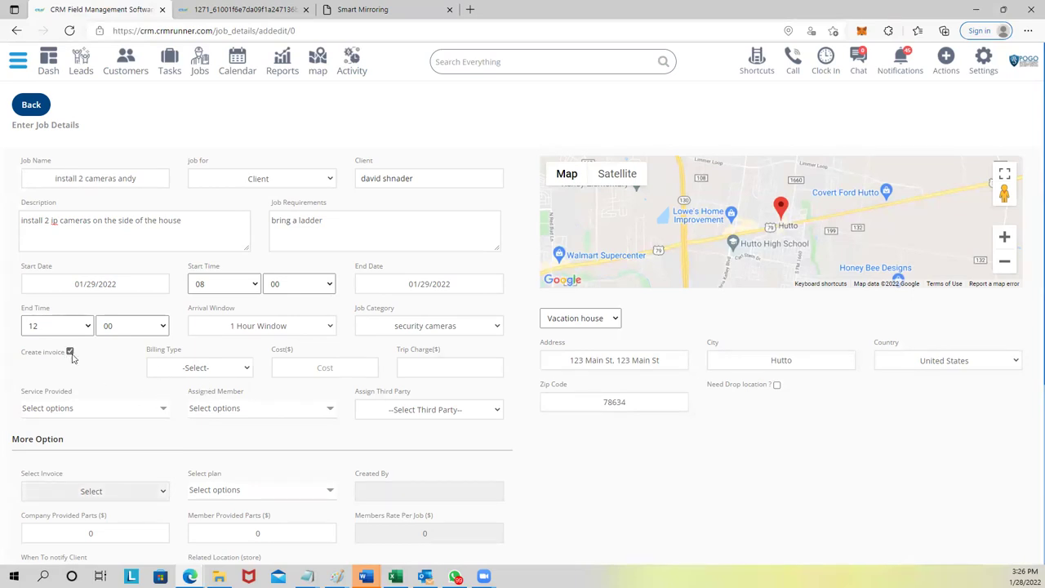
pyautogui.click(207, 369)
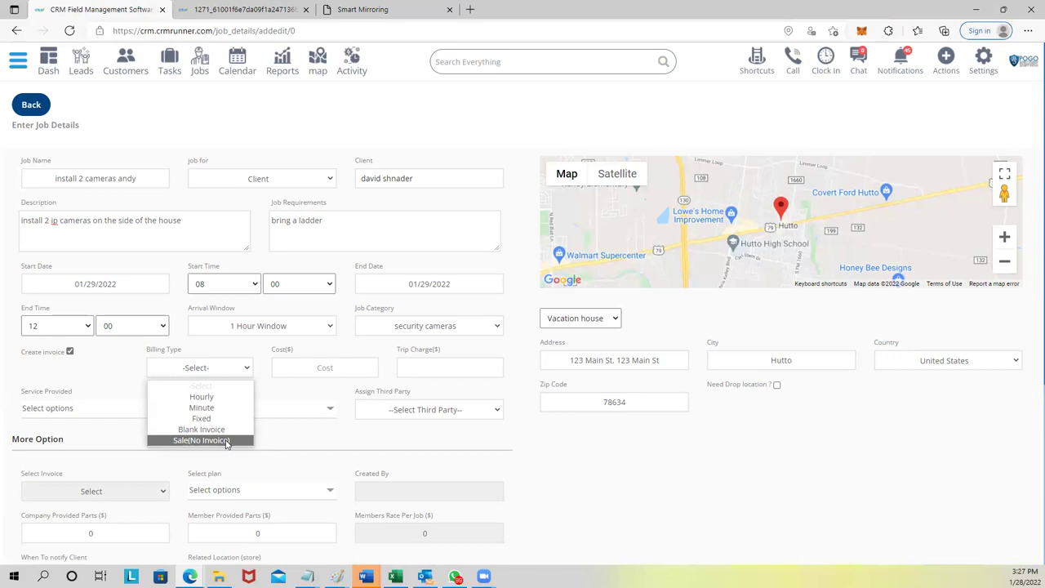
pyautogui.click(209, 400)
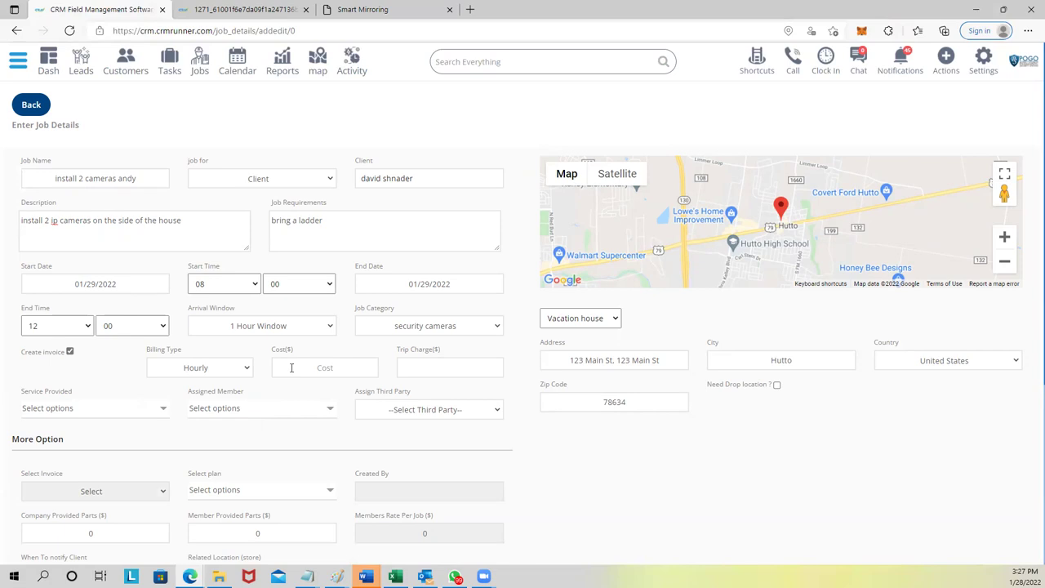
pyautogui.click(298, 365)
# Set the service provided to CCTV and check the members available for it.
pyautogui.click(57, 418)
pyautogui.click(41, 428)
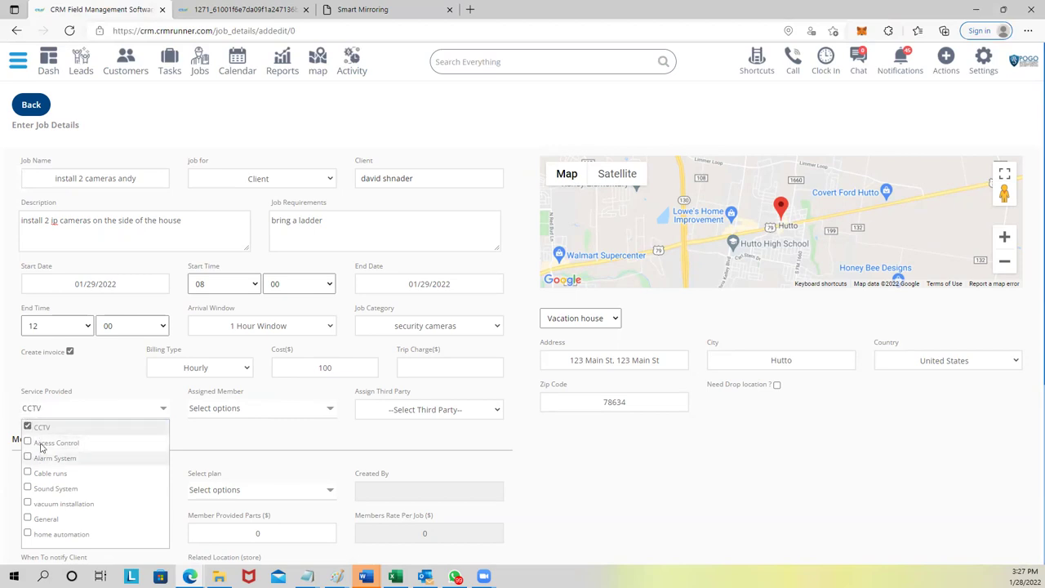
pyautogui.click(233, 410)
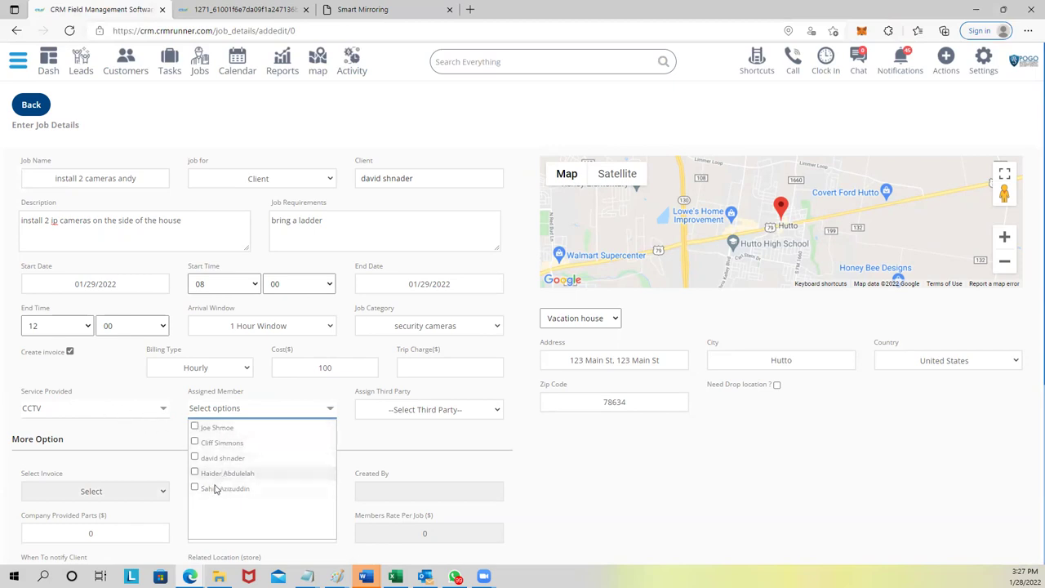
# Try Alarm System as the service provided to compare its available members, and restore CCTV.
pyautogui.click(131, 412)
pyautogui.click(28, 428)
pyautogui.click(28, 458)
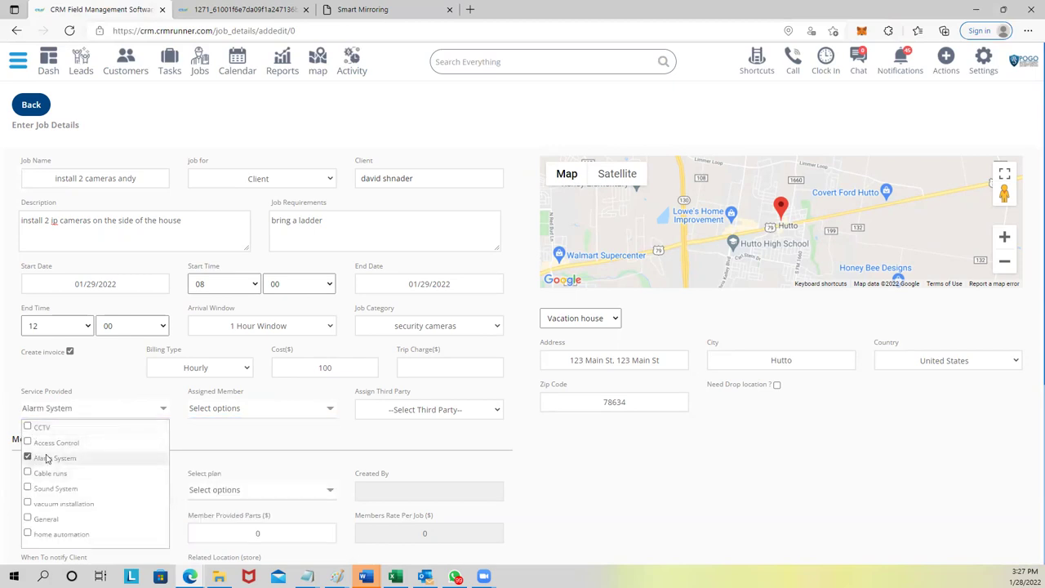
pyautogui.click(212, 412)
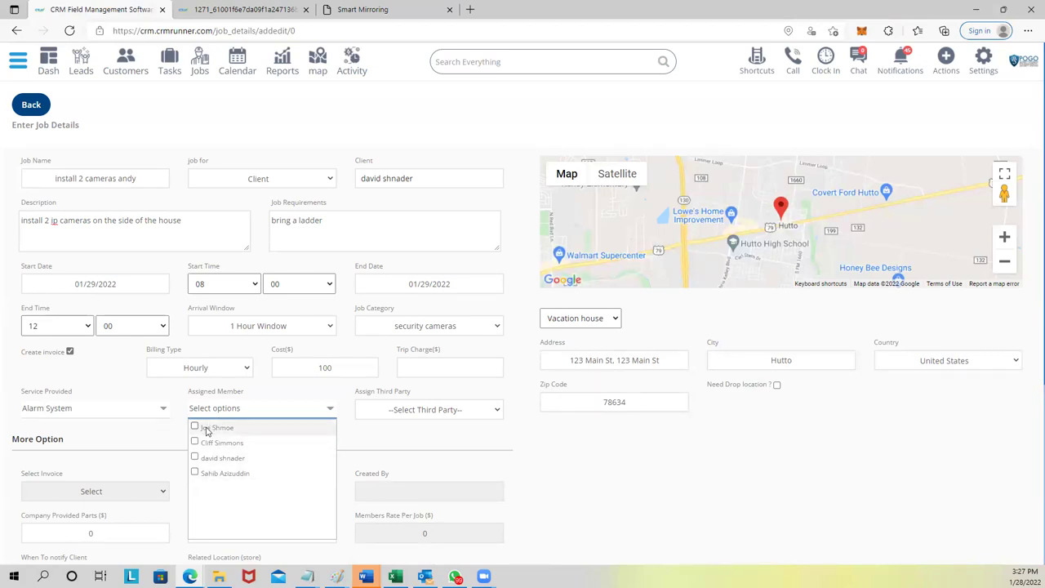
pyautogui.click(115, 411)
pyautogui.click(28, 457)
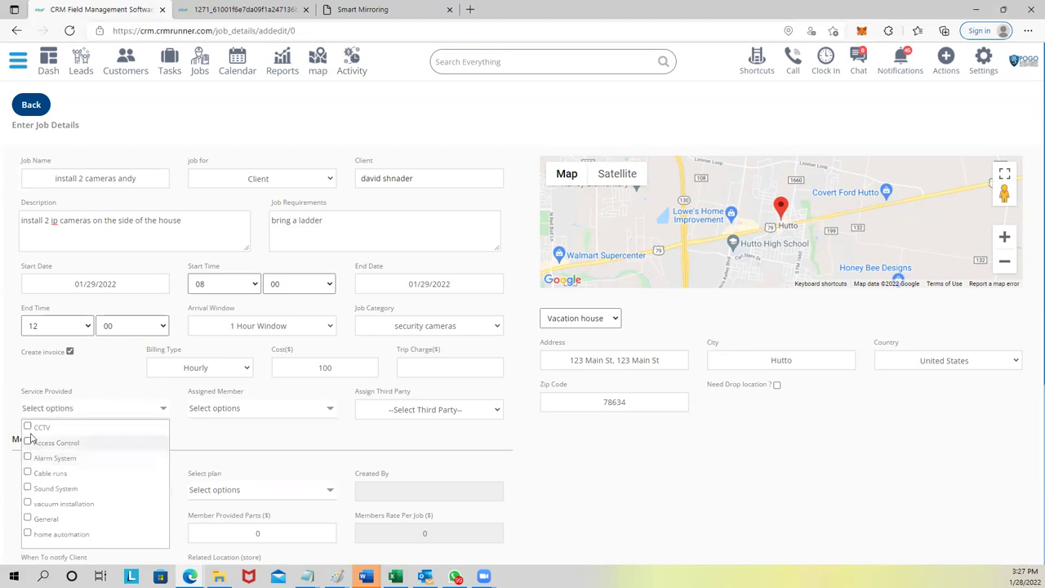
pyautogui.click(28, 428)
# Assign the first member offered for the CCTV service to the job.
pyautogui.click(228, 408)
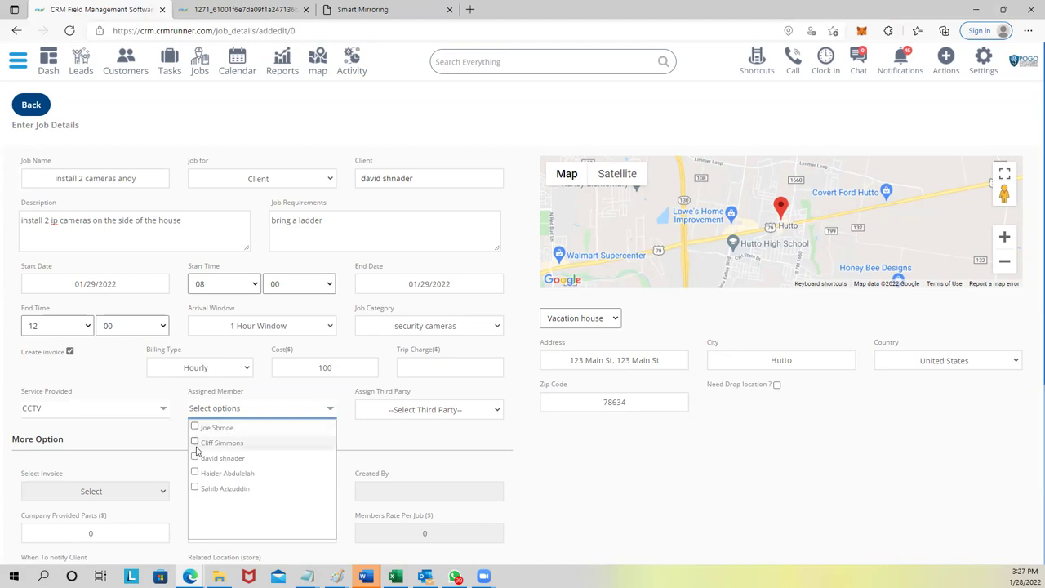
pyautogui.click(194, 428)
pyautogui.click(351, 443)
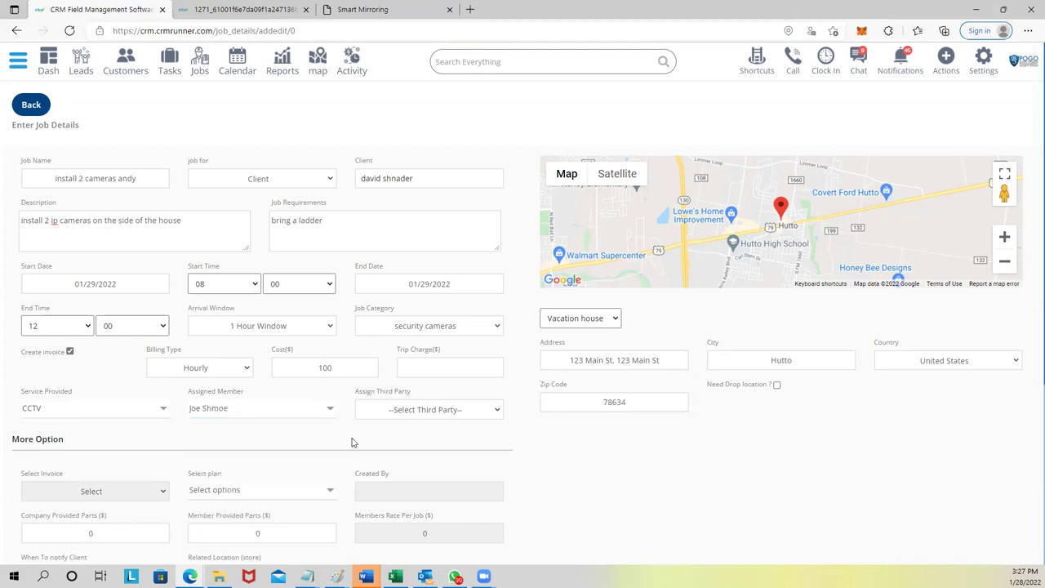
# Turn on notifications for the client and the assigned PRO, and save the new job.
pyautogui.scroll(-1, 356, 447)
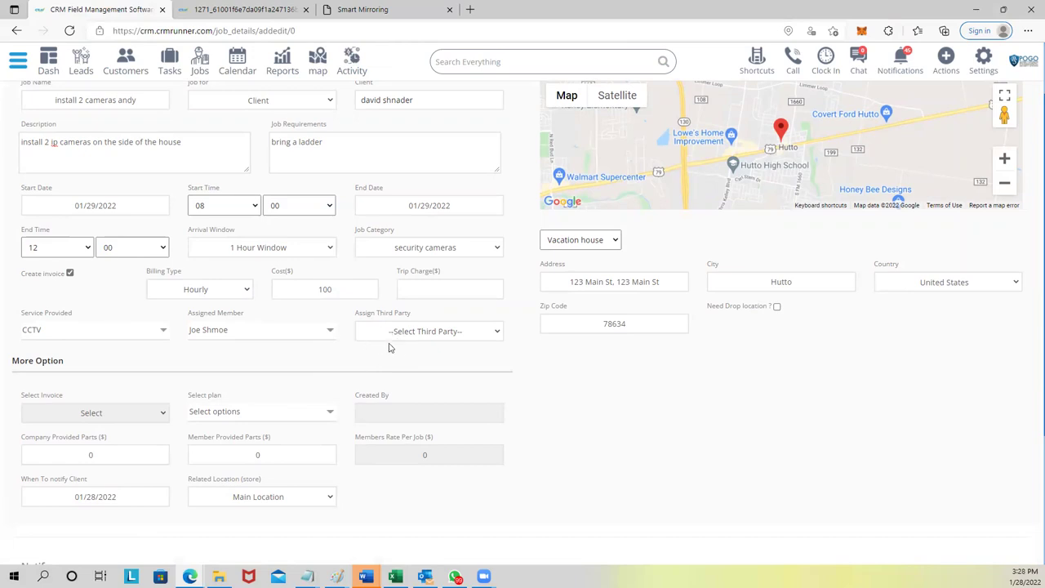
pyautogui.scroll(-1, 297, 376)
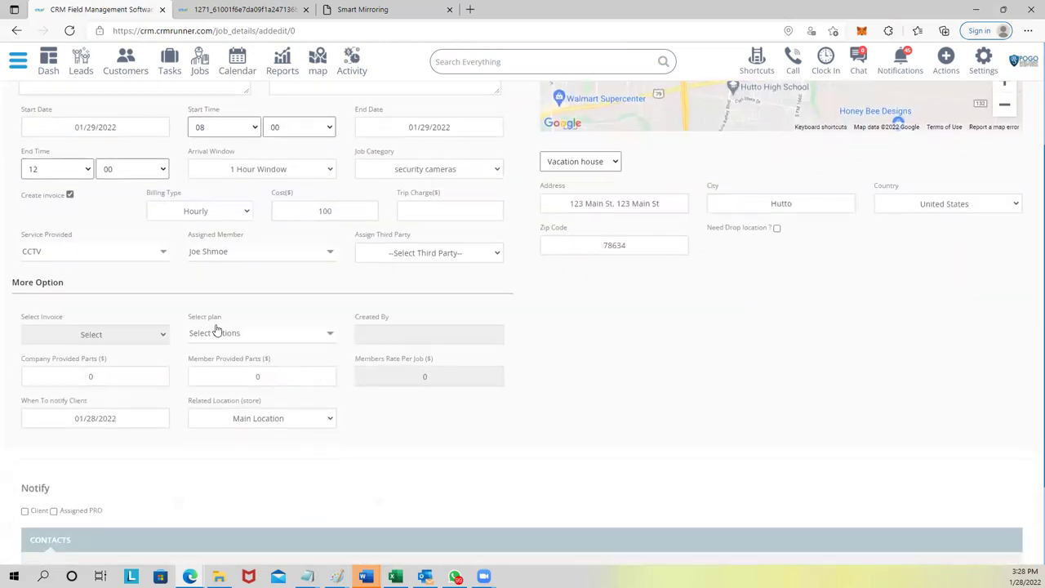
pyautogui.moveTo(190, 319); pyautogui.dragTo(227, 320)
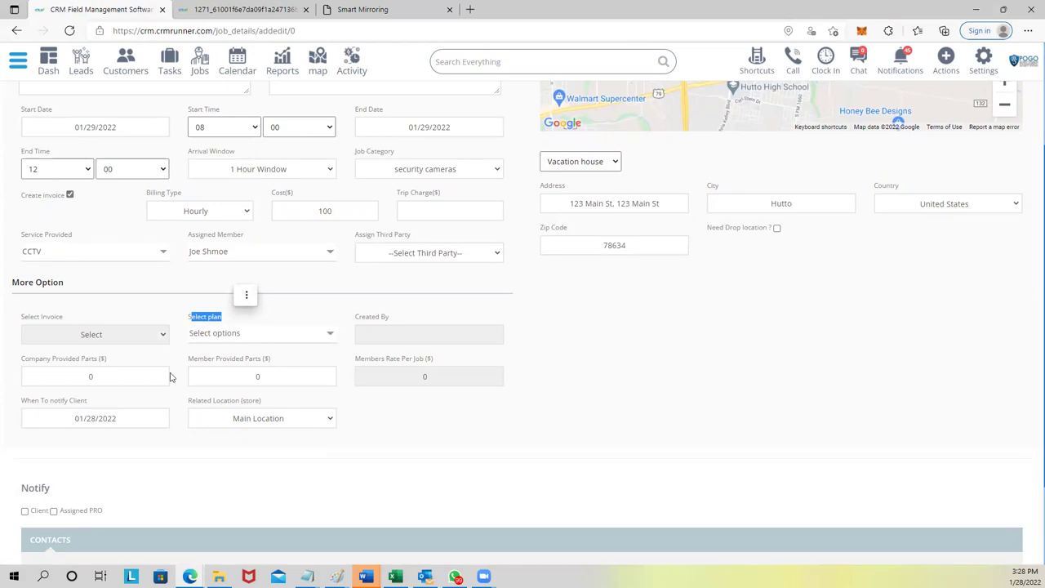
pyautogui.scroll(-1, 167, 388)
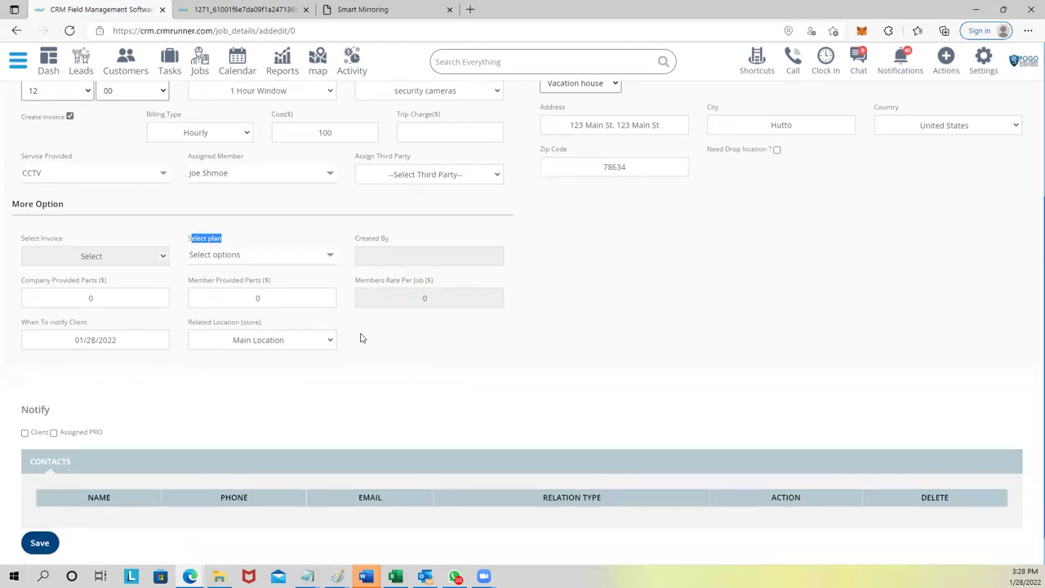
pyautogui.scroll(-1, 318, 396)
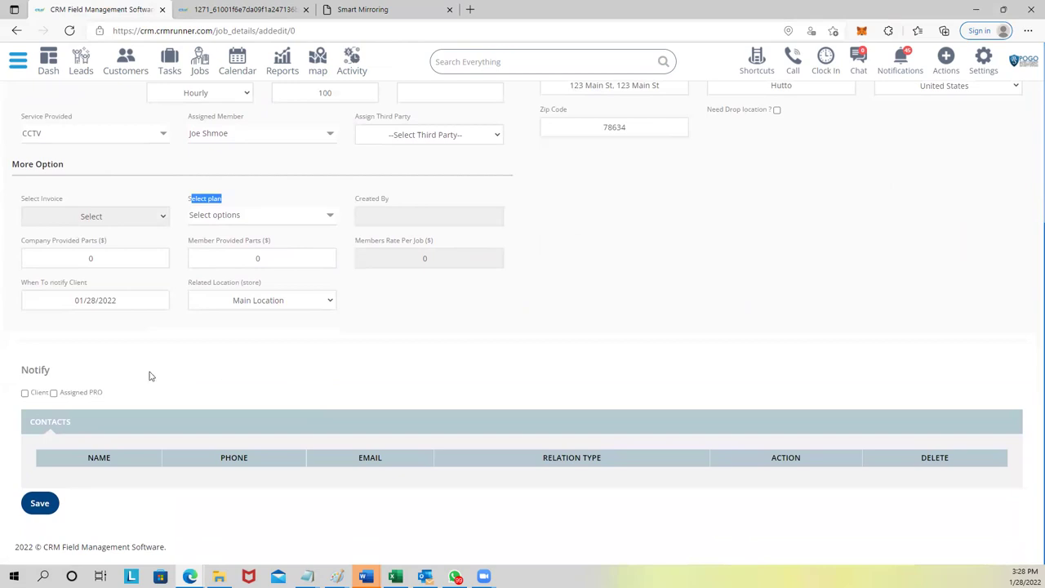
pyautogui.click(25, 394)
pyautogui.click(43, 505)
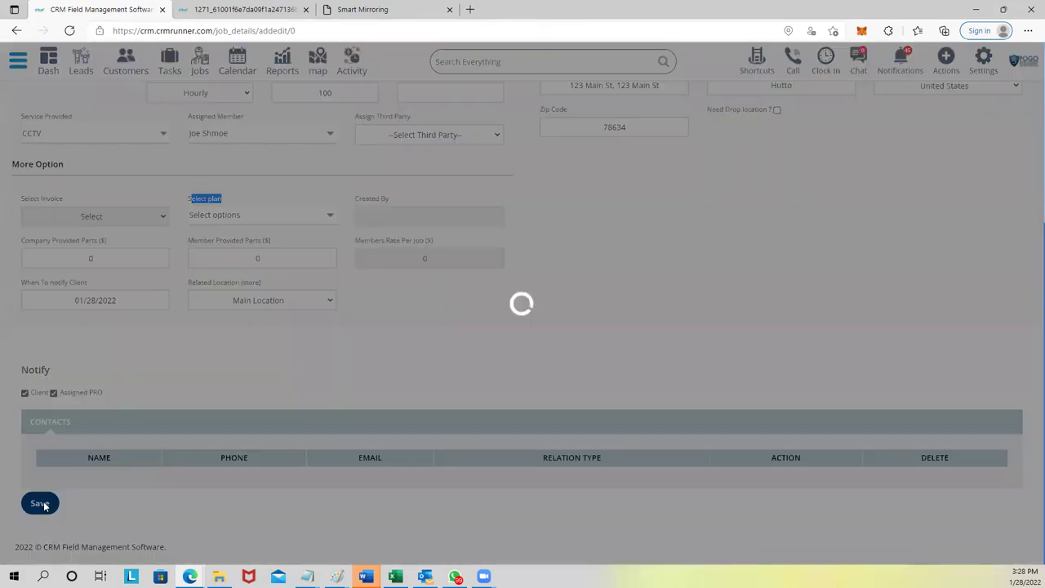
pyautogui.click(626, 97)
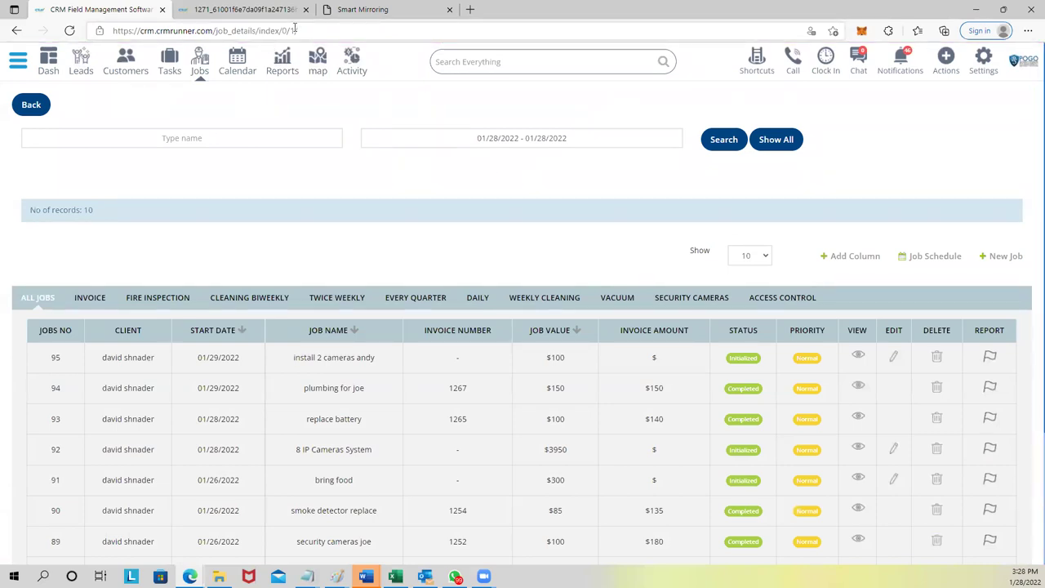
# Switch to the Smart Mirroring phone view and open the details of the new camera installation job.
pyautogui.click(393, 5)
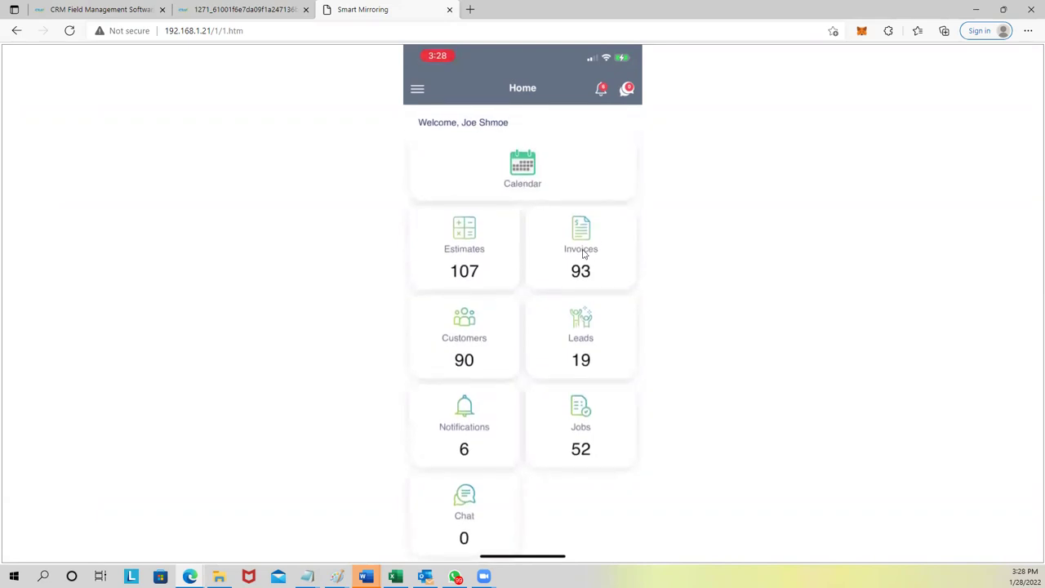
pyautogui.click(596, 424)
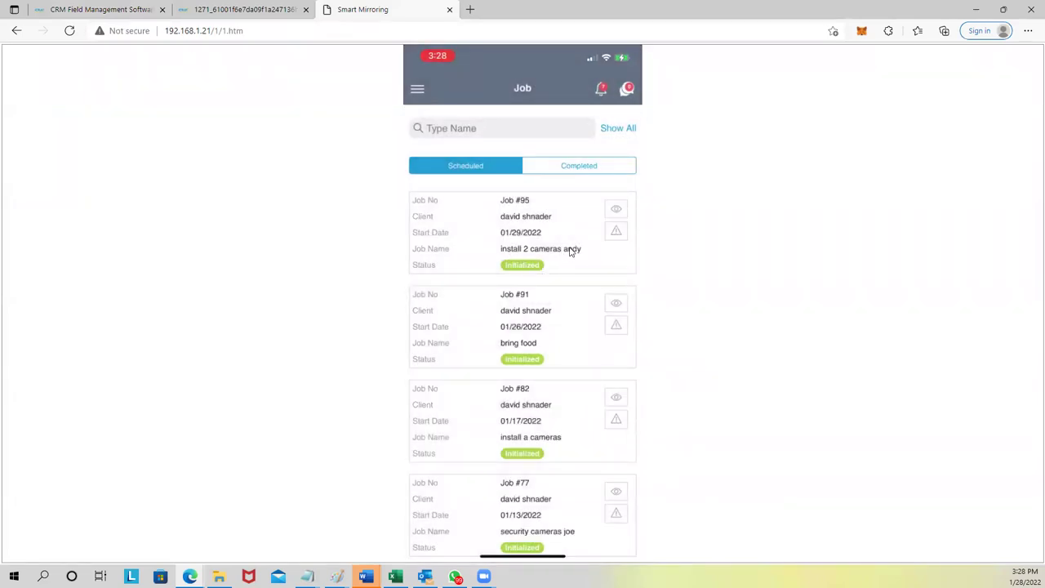
pyautogui.click(615, 210)
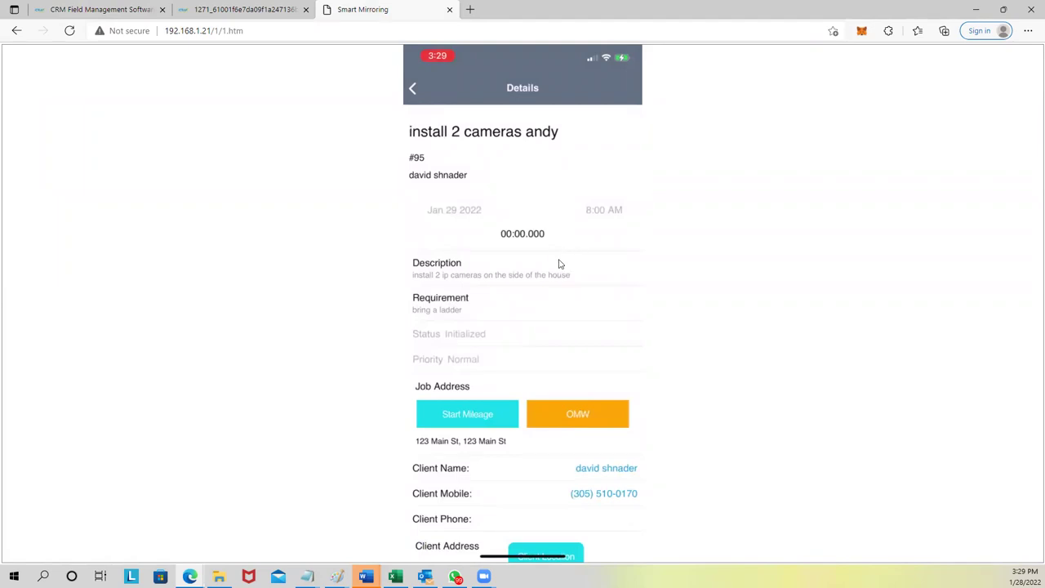
pyautogui.scroll(-3, 560, 264)
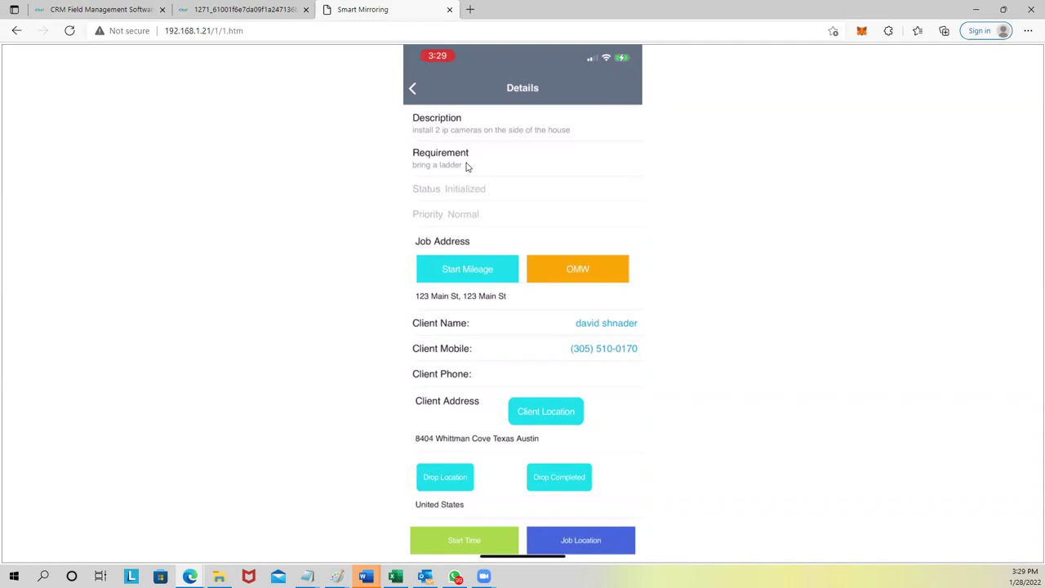
# Call the client's mobile number from the job details and report being on the way with OMW.
pyautogui.click(602, 349)
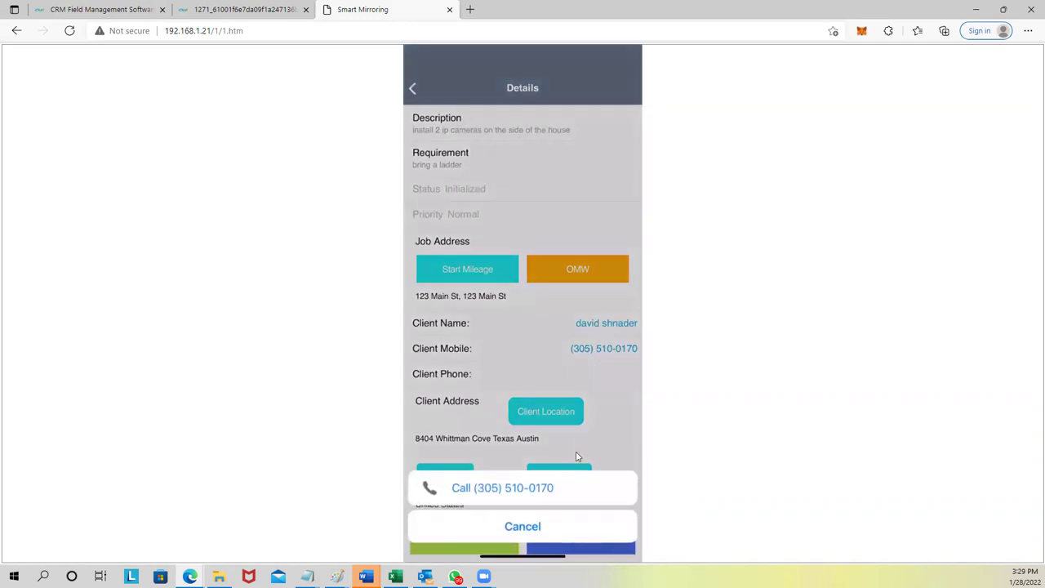
pyautogui.click(537, 488)
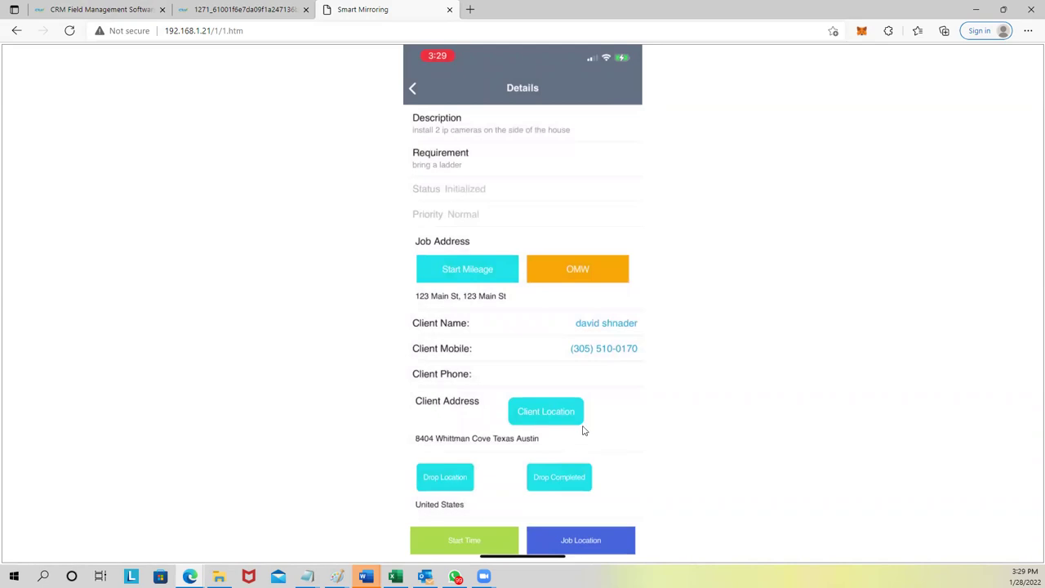
pyautogui.click(582, 278)
pyautogui.click(601, 280)
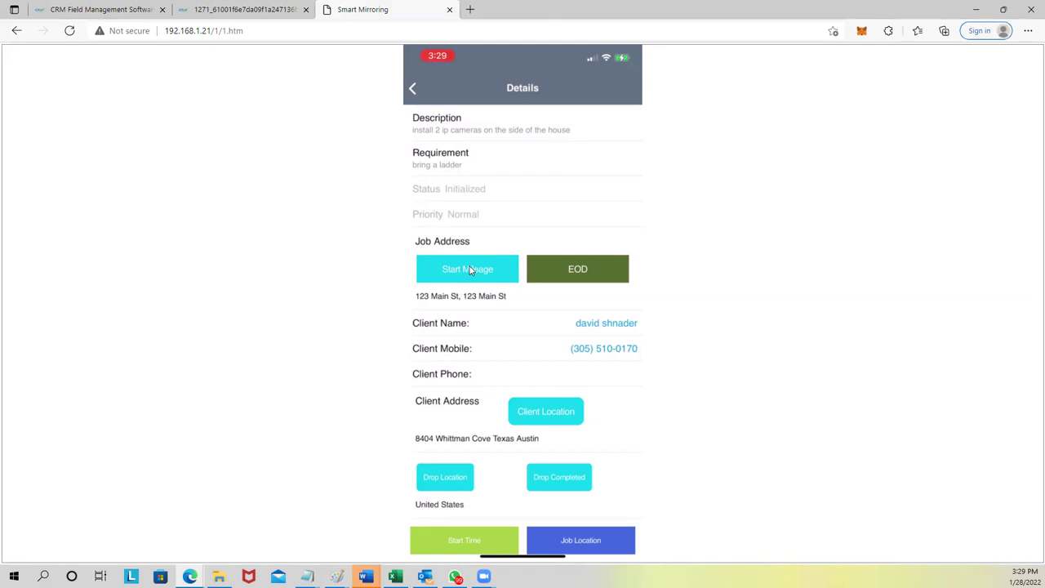
# Choose Waze as the map for the job location and start the job's time tracking.
pyautogui.click(589, 539)
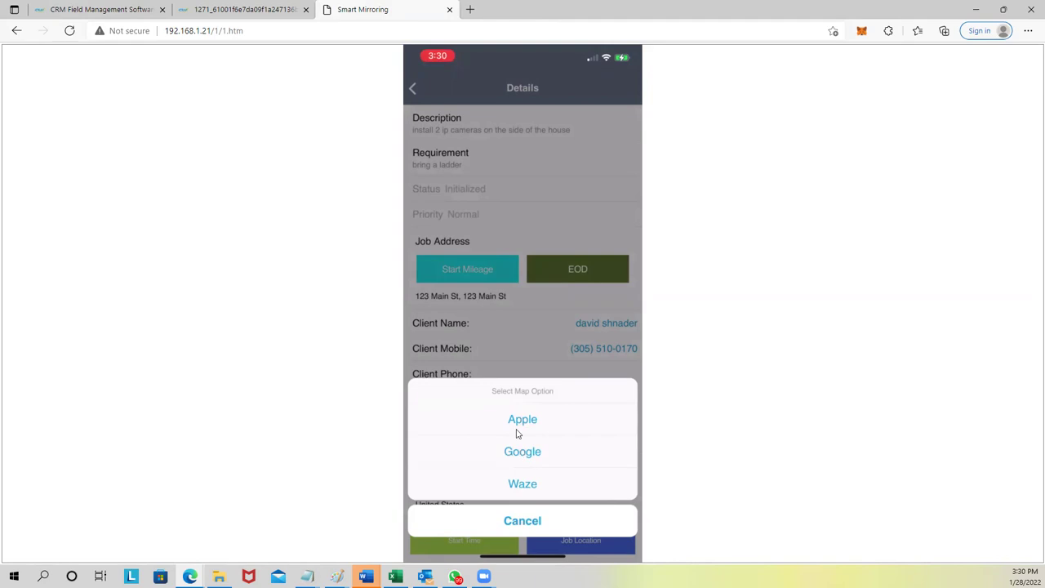
pyautogui.click(529, 484)
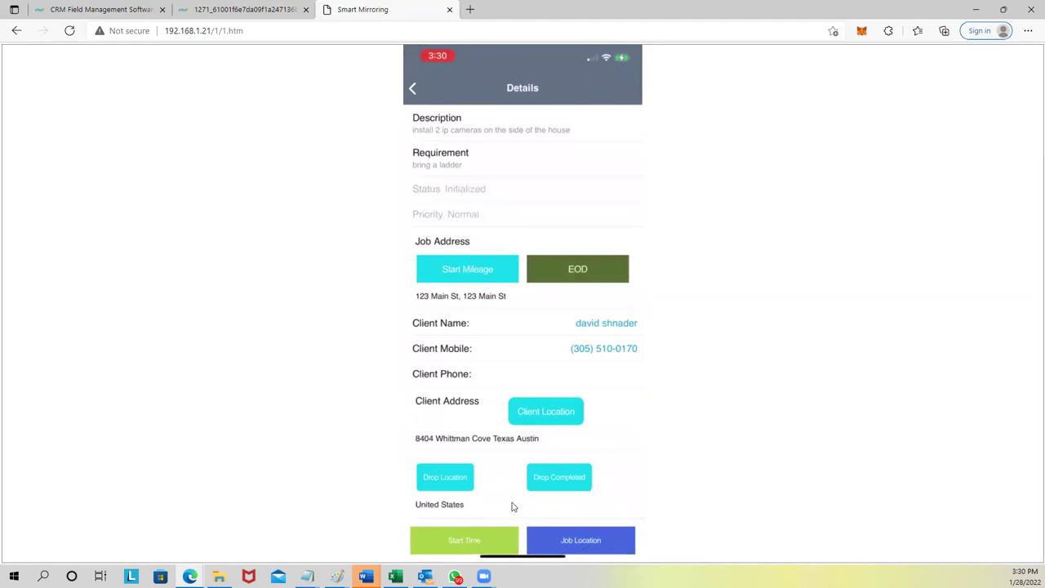
pyautogui.click(470, 543)
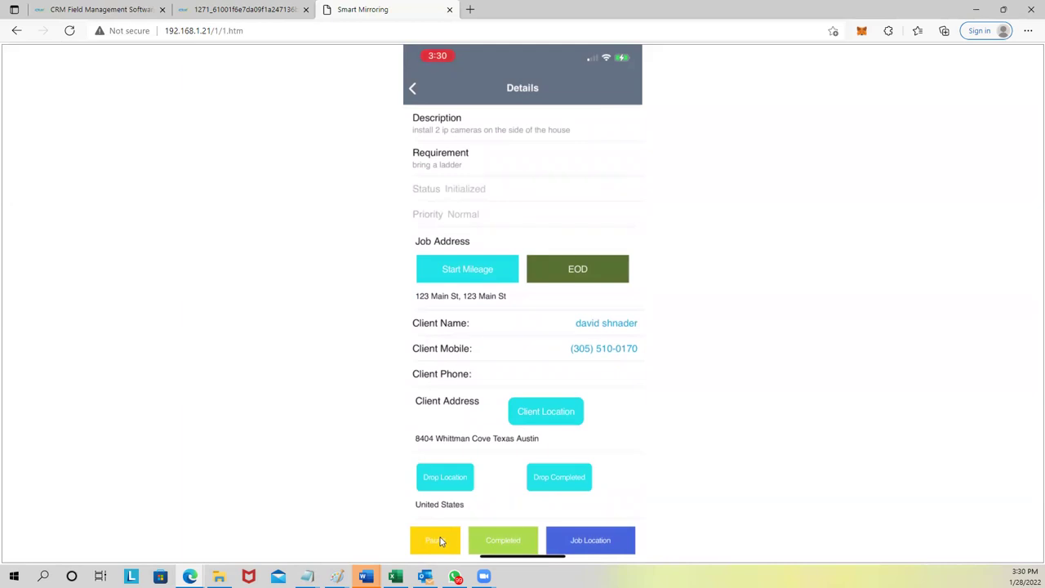
# Mark the job as completed without additional costs and review its invoice down to the total.
pyautogui.click(502, 540)
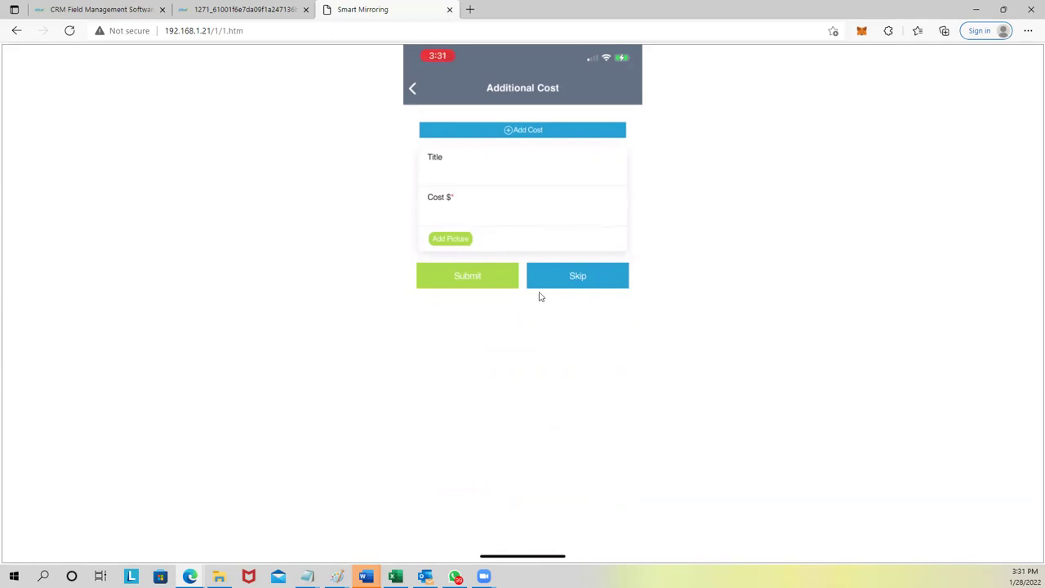
pyautogui.click(584, 278)
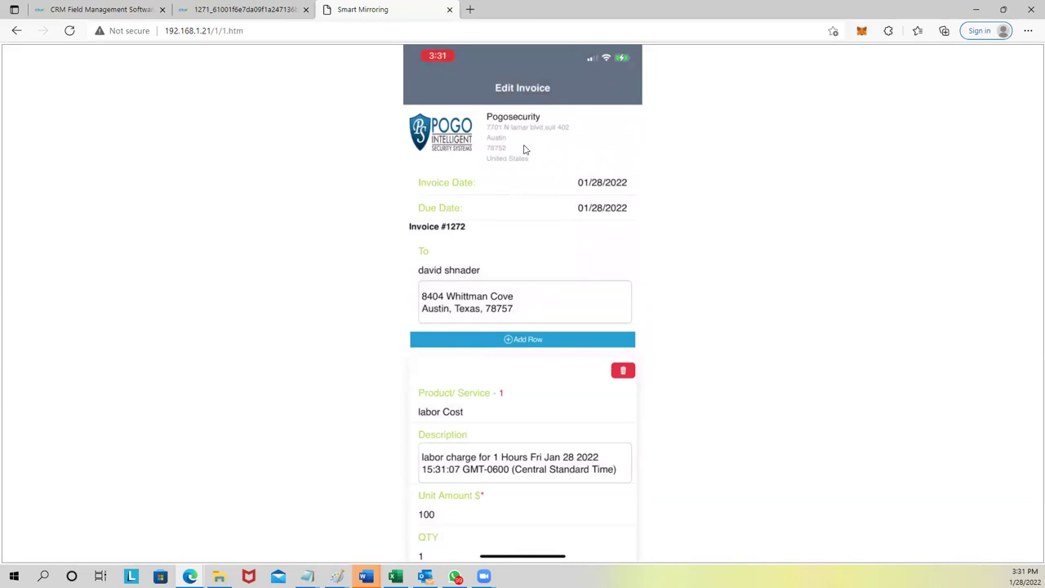
pyautogui.scroll(-1, 535, 93)
pyautogui.scroll(-3, 515, 173)
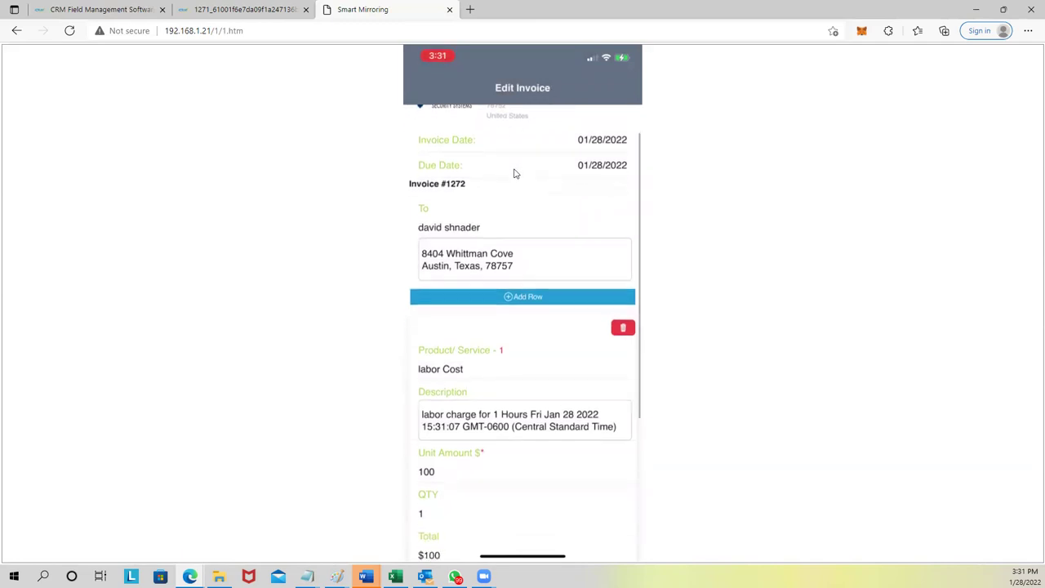
pyautogui.scroll(-2, 440, 428)
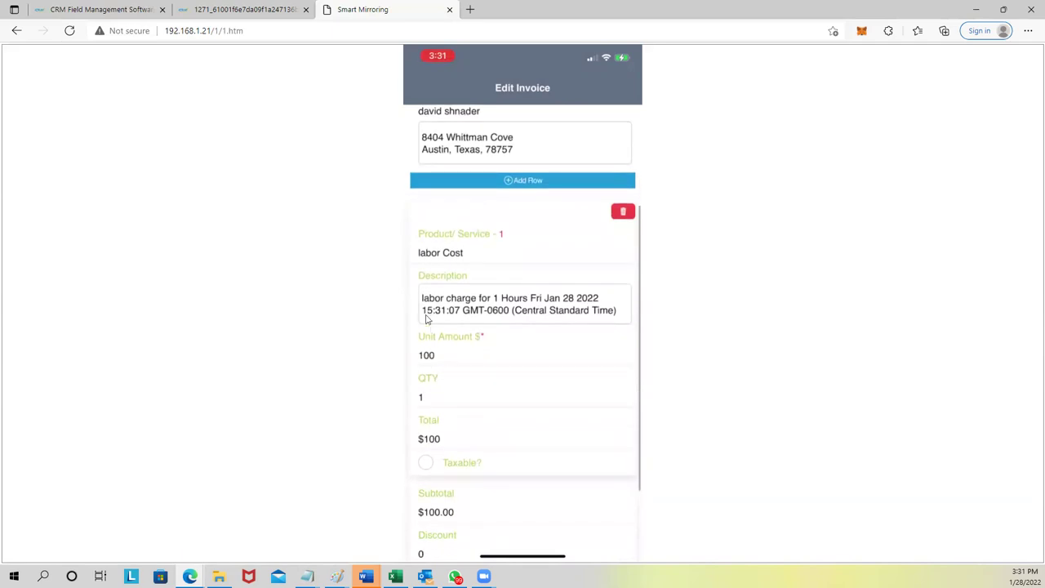
pyautogui.scroll(-3, 447, 359)
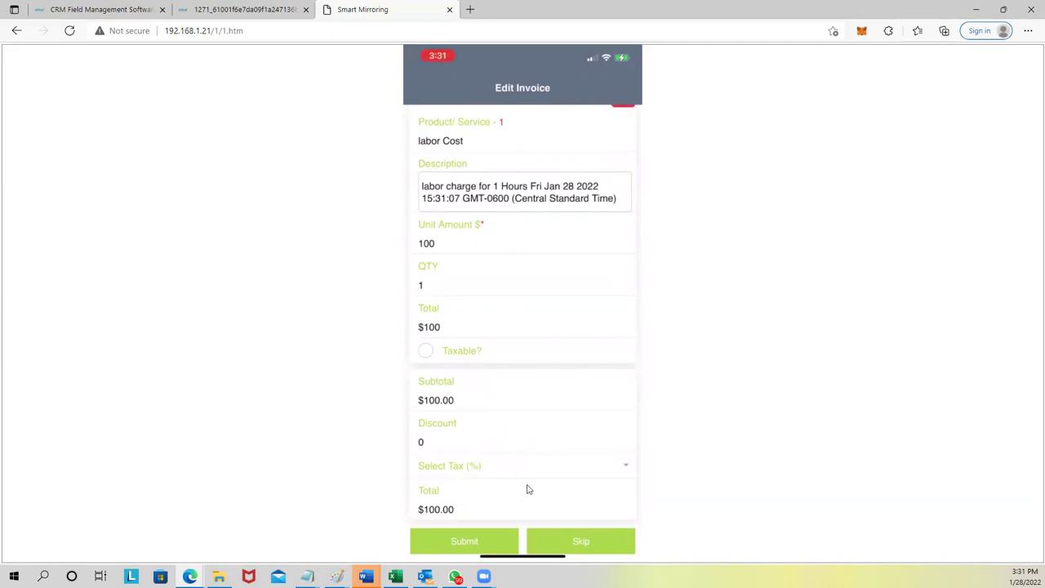
# Submit the camera installation job's invoice and close the estimate PDF opened in the browser.
pyautogui.click(445, 543)
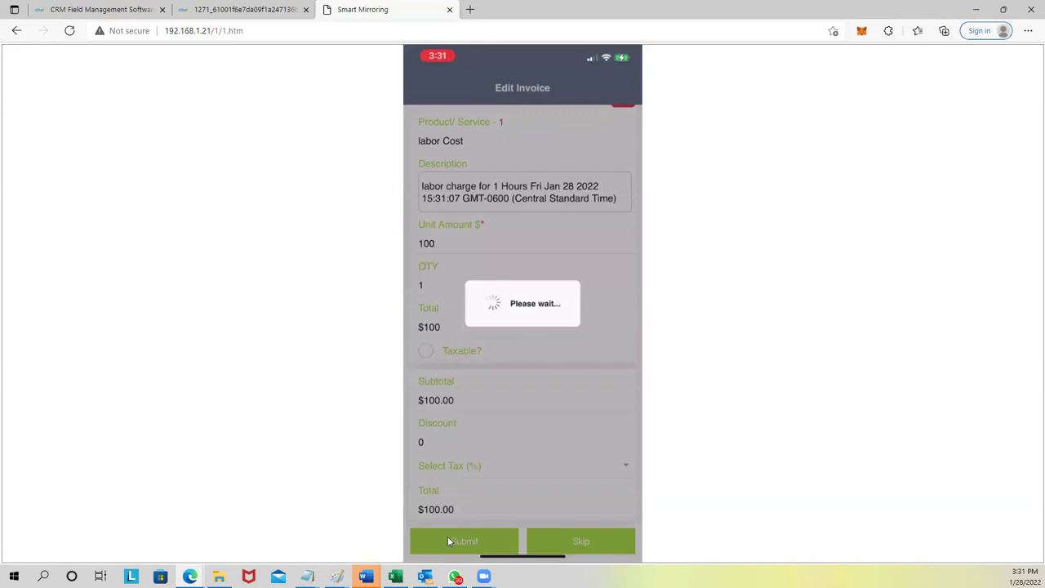
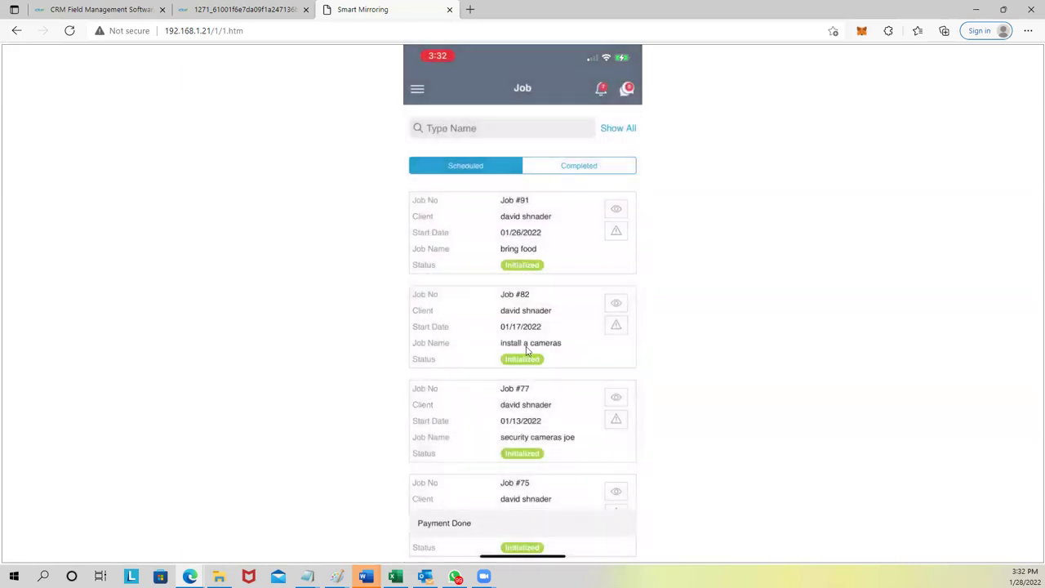
pyautogui.click(270, 9)
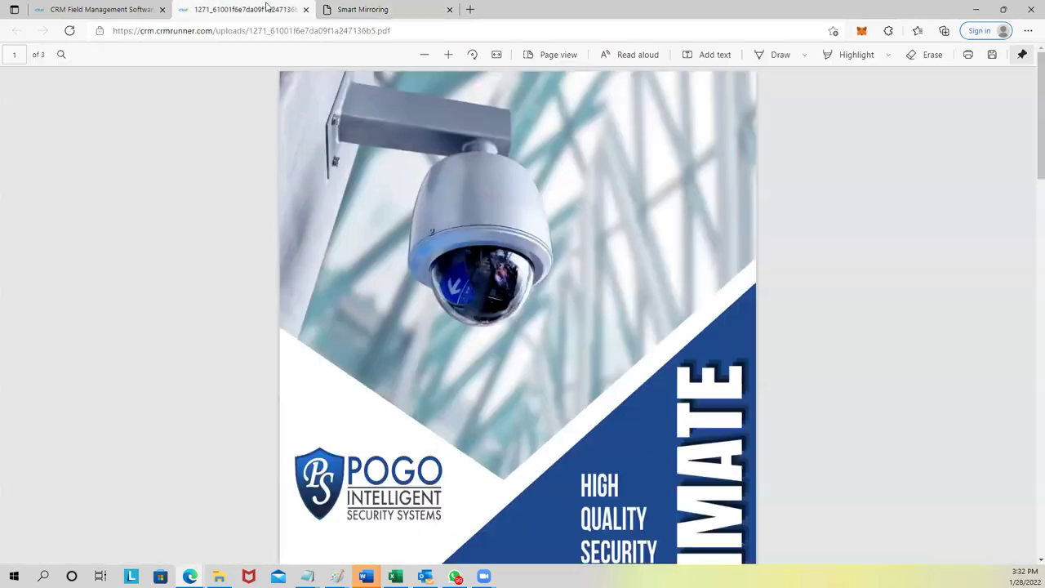
pyautogui.click(306, 9)
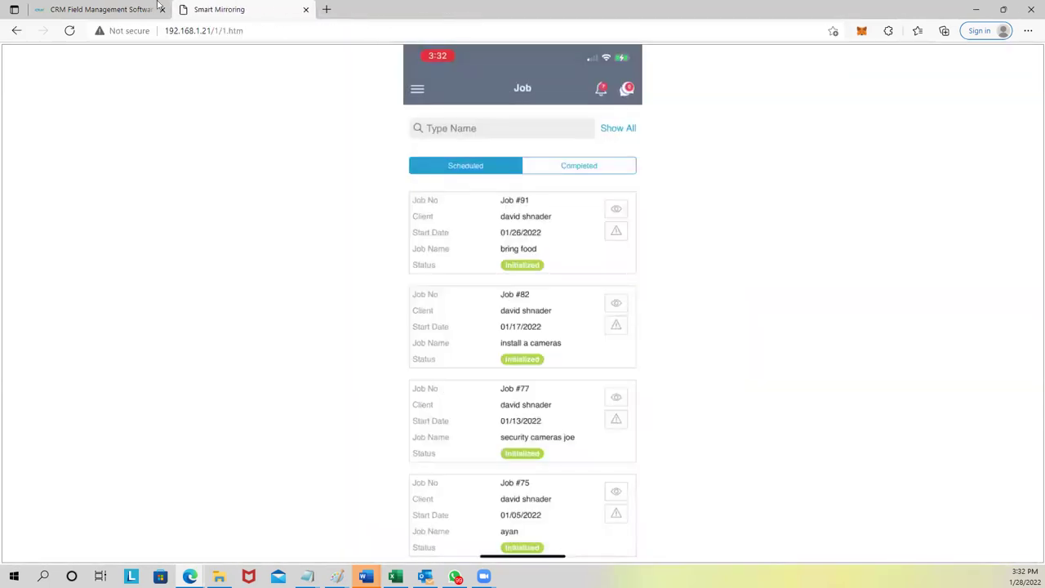
# Return to the CRM's jobs list, reload it and check the status of the two-camera installation job.
pyautogui.click(118, 6)
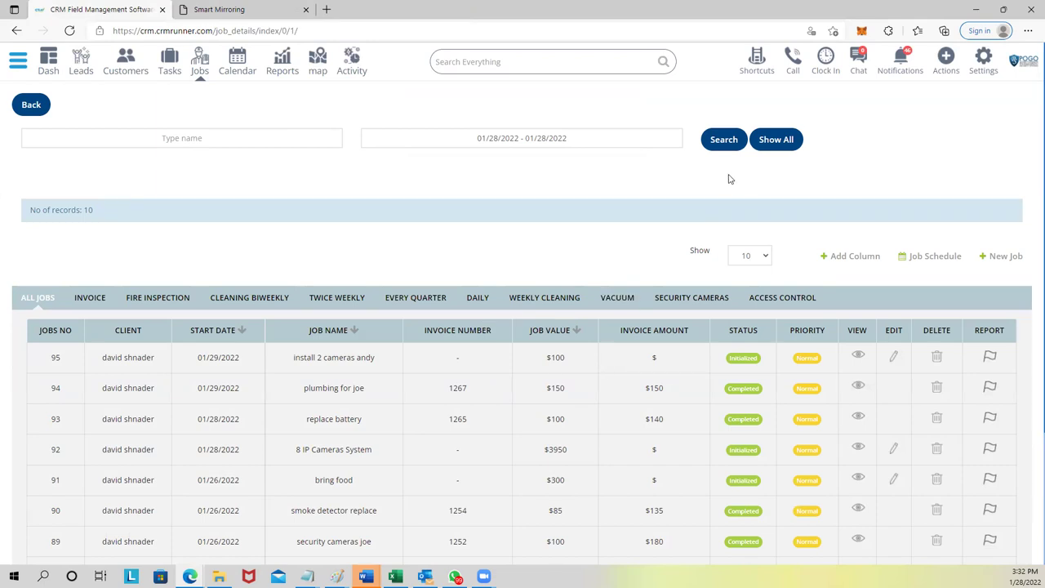
pyautogui.click(588, 36)
pyautogui.press('Return')
pyautogui.moveTo(729, 362); pyautogui.dragTo(768, 364)
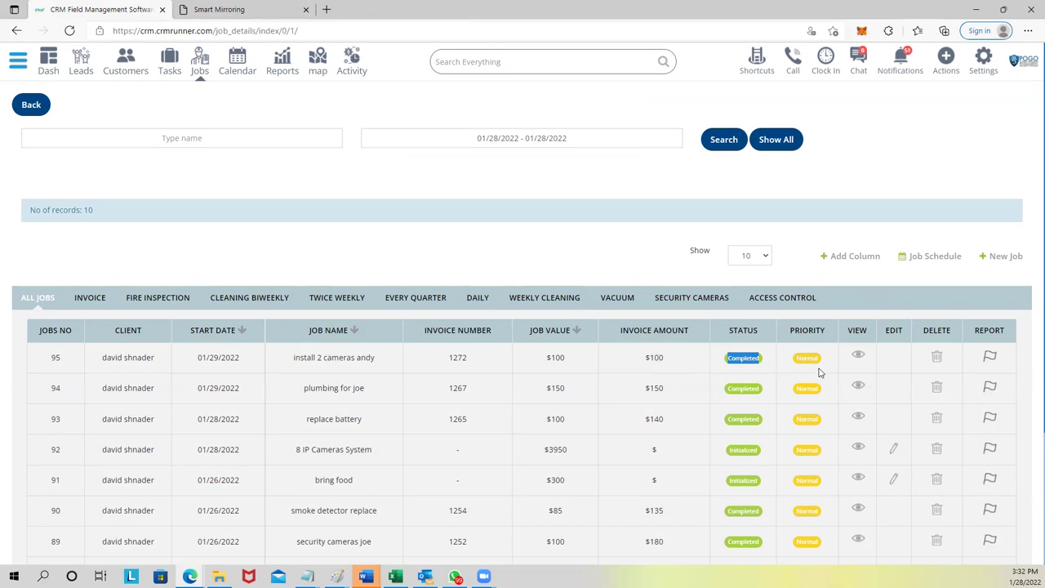
# Open the camera installation job's report, check its completion note and view the attached installation photo.
pyautogui.click(991, 358)
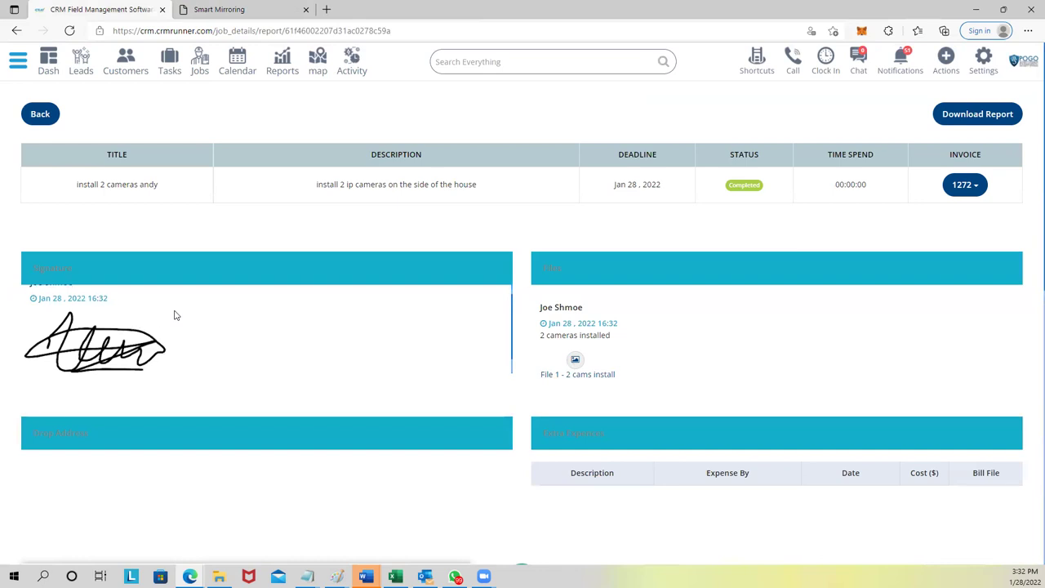
pyautogui.moveTo(541, 335); pyautogui.dragTo(611, 335)
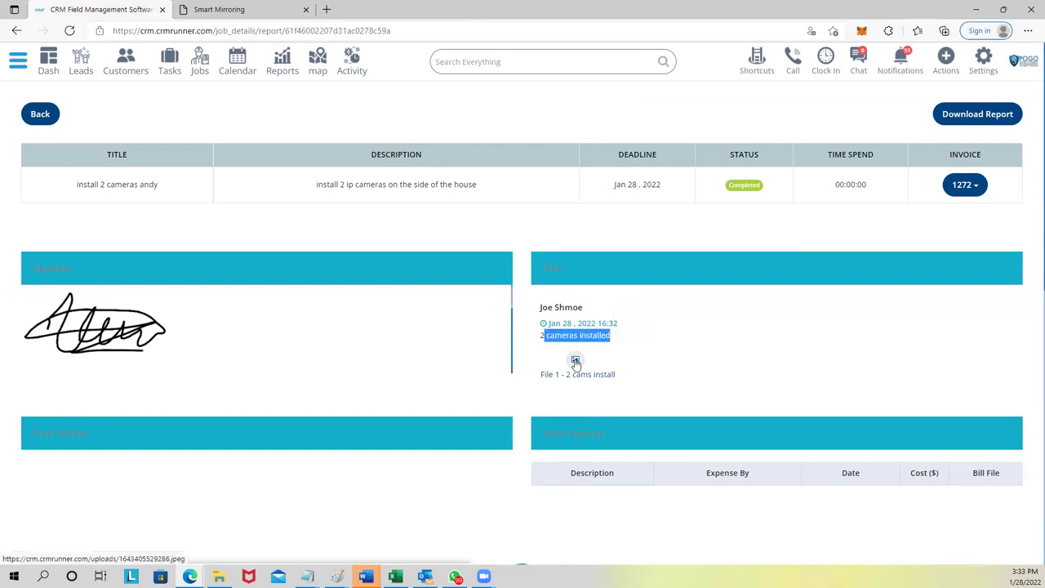
pyautogui.click(576, 360)
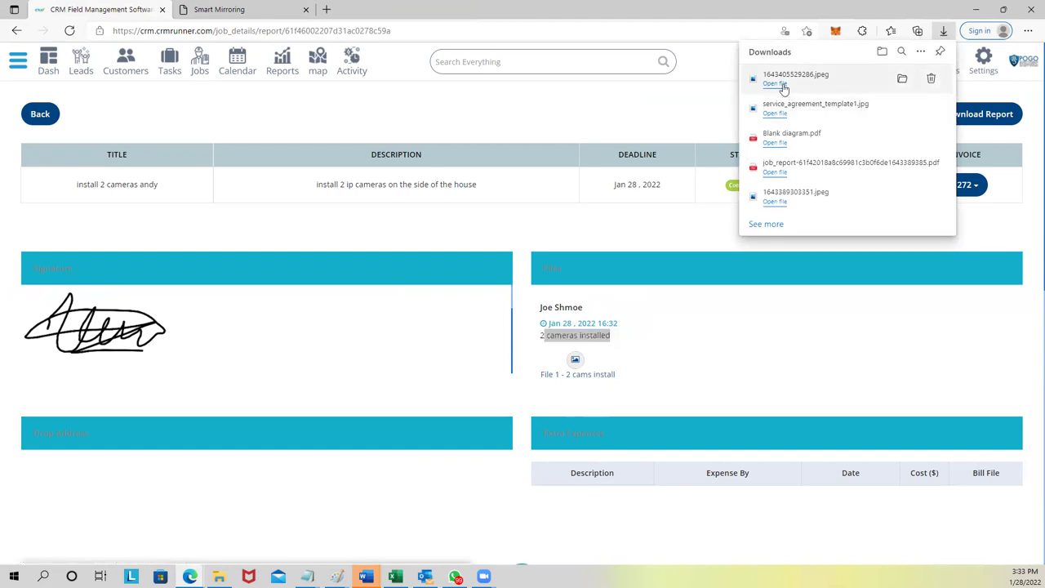
pyautogui.click(781, 85)
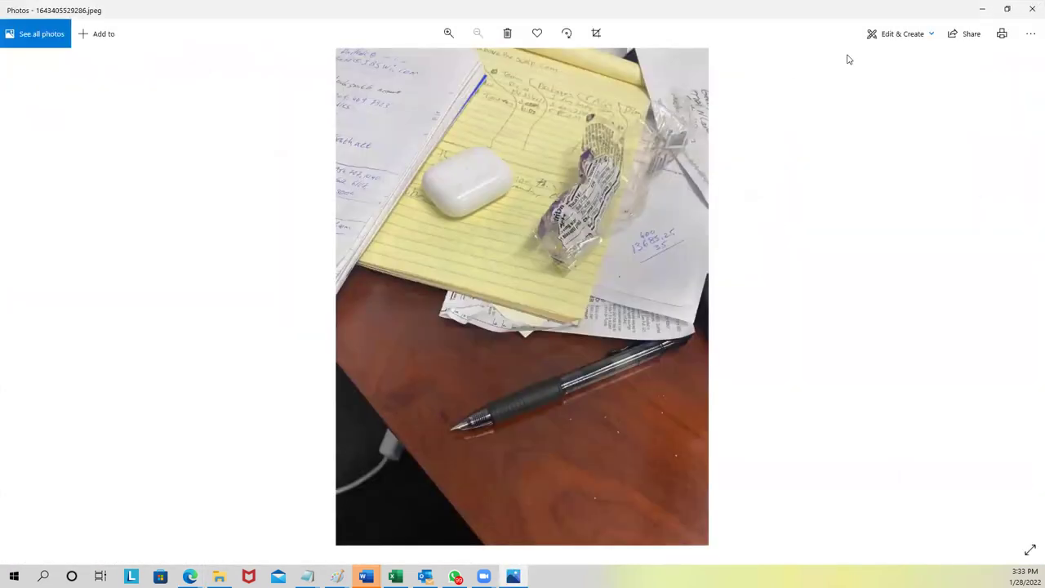
pyautogui.click(1032, 8)
# Review the job report's activity timeline from acceptance through arrival and start to the job being stopped.
pyautogui.scroll(-1, 576, 319)
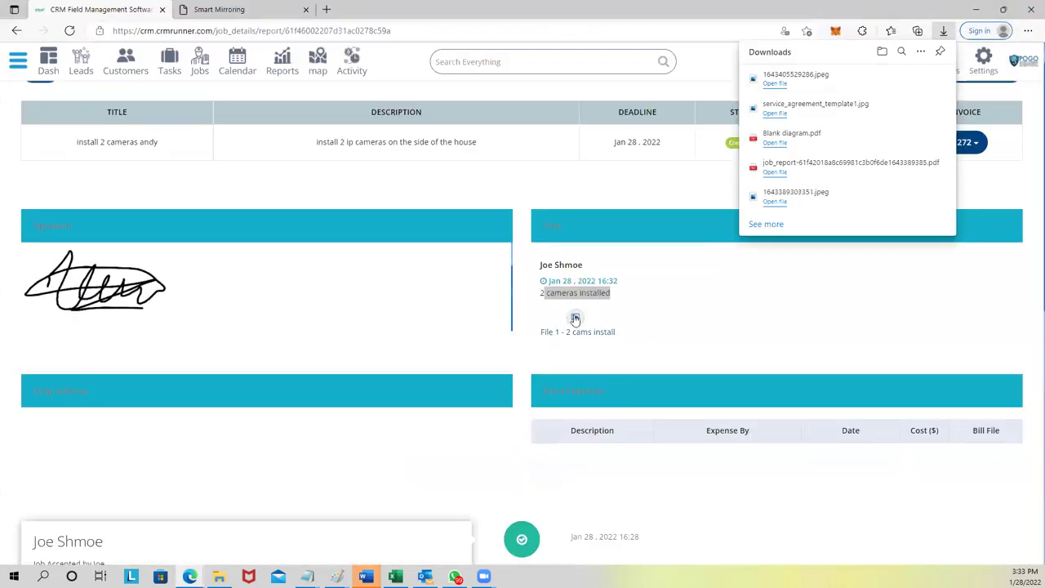
pyautogui.scroll(-2, 575, 306)
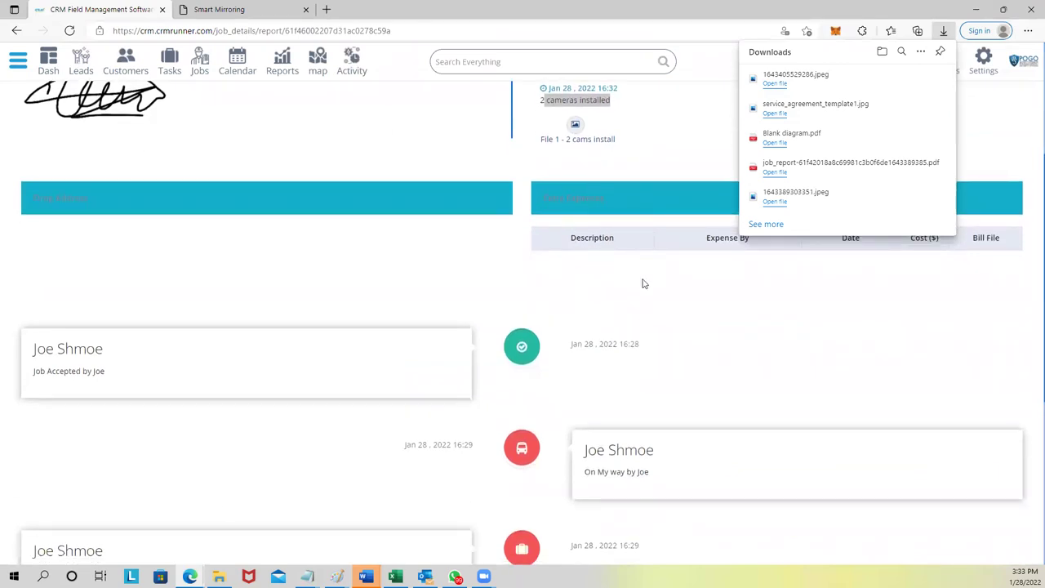
pyautogui.scroll(-3, 695, 312)
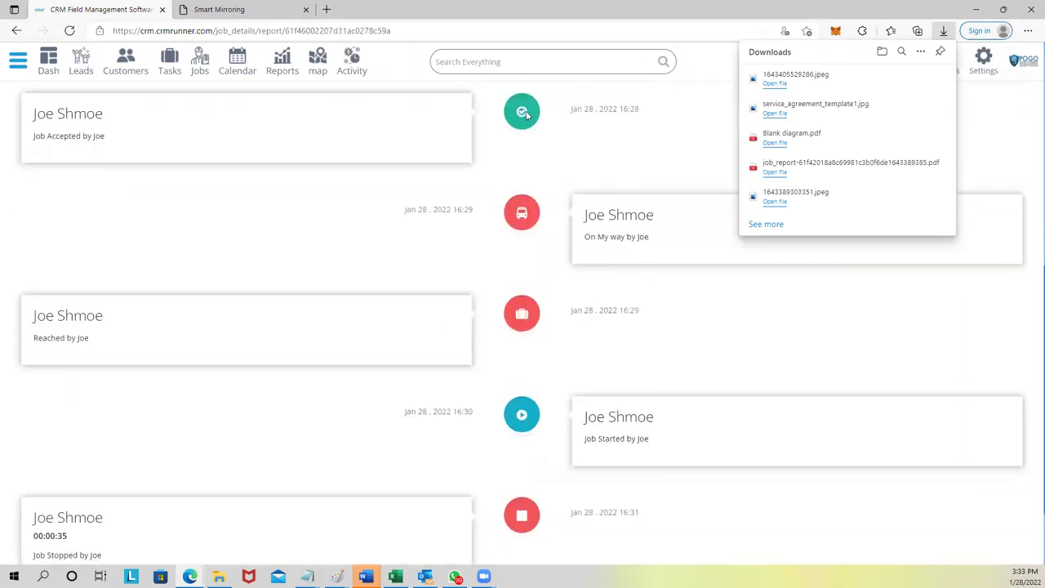
pyautogui.moveTo(585, 235); pyautogui.dragTo(650, 237)
pyautogui.moveTo(37, 344); pyautogui.dragTo(93, 344)
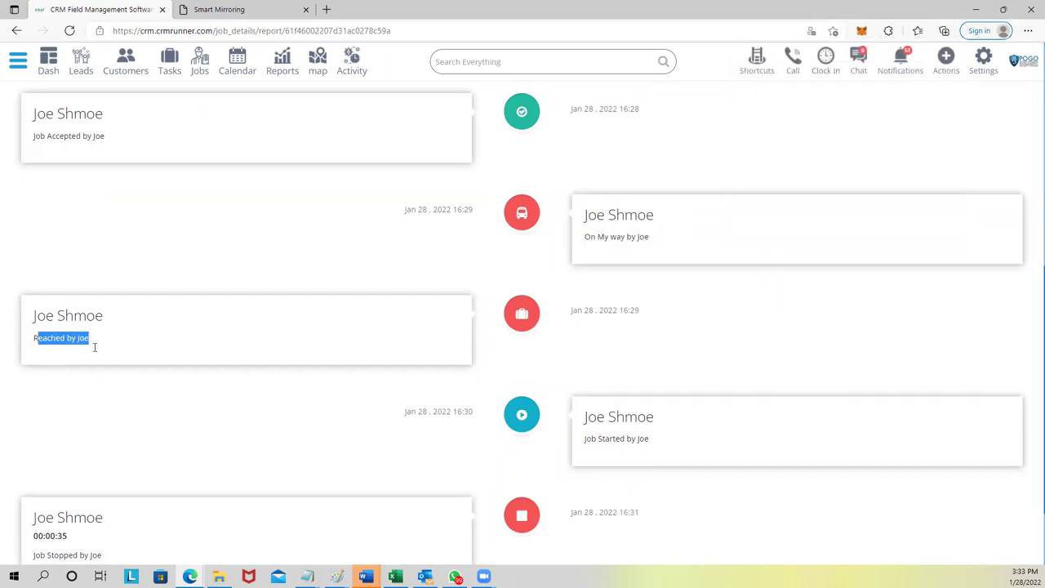
pyautogui.scroll(-1, 283, 454)
pyautogui.scroll(-1, 283, 454)
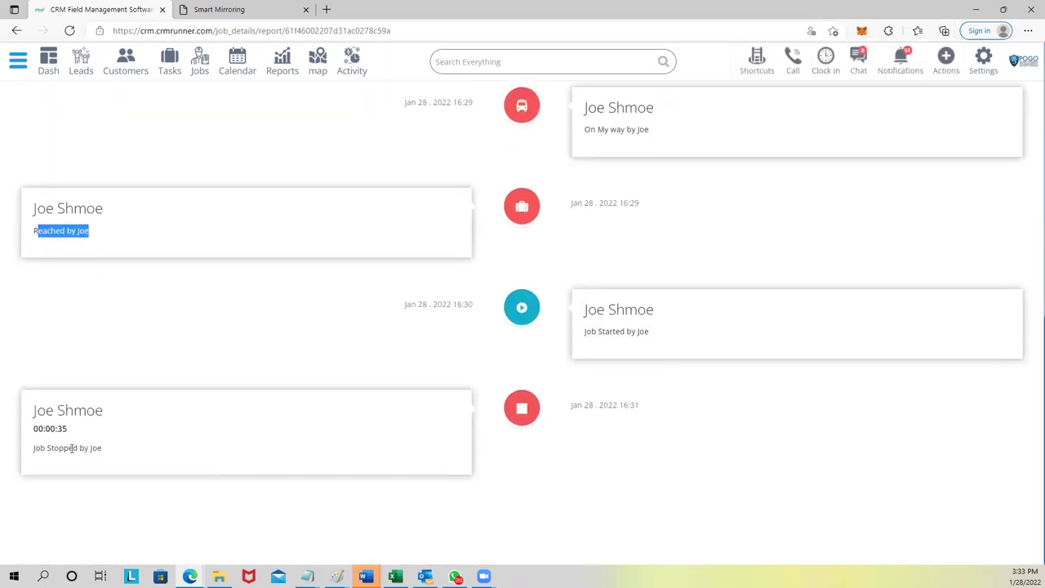
pyautogui.scroll(15, 542, 409)
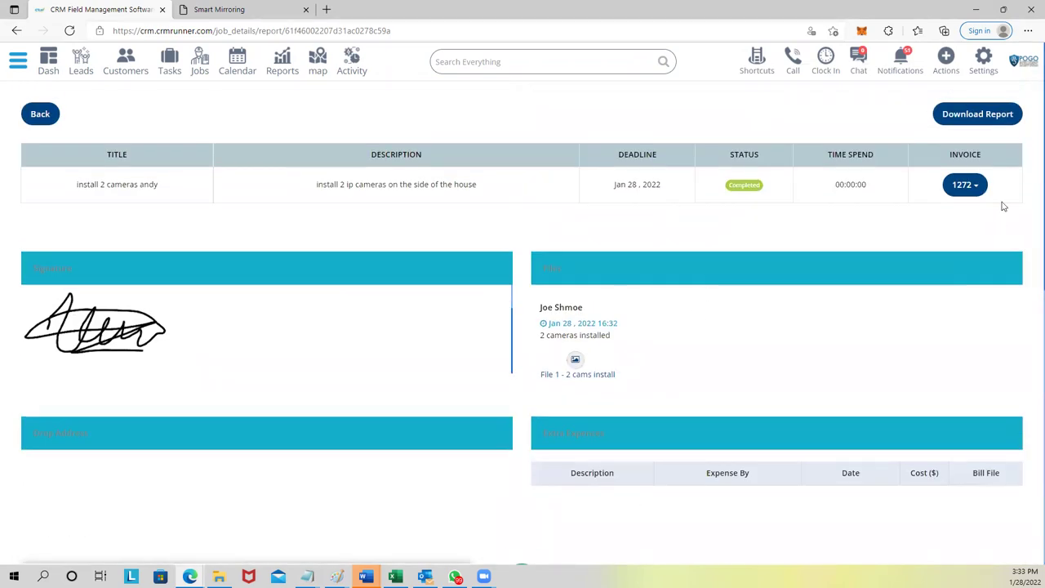
# Download the job report as a PDF, review both of its pages and close it.
pyautogui.click(986, 117)
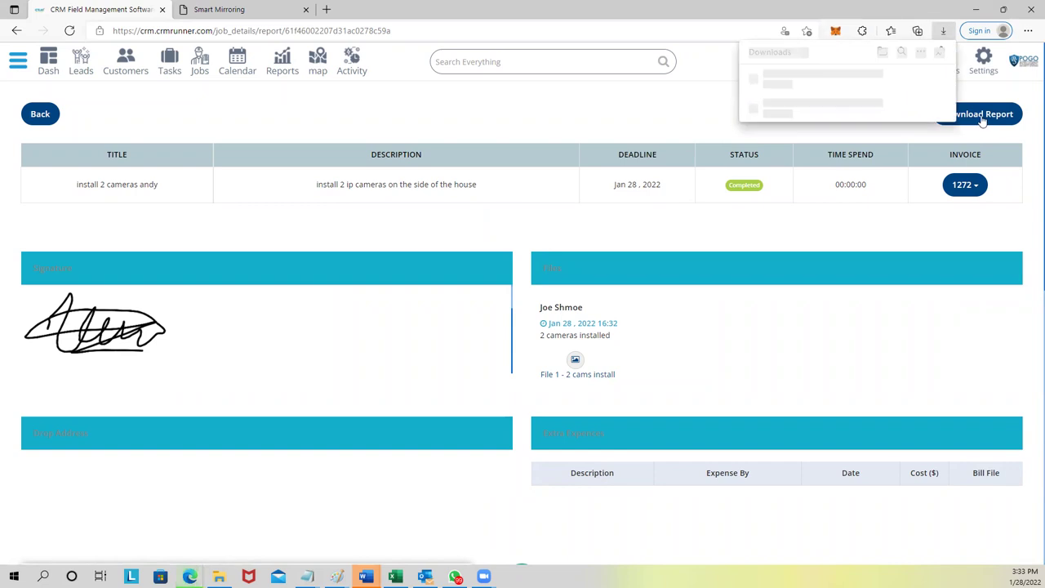
pyautogui.click(805, 87)
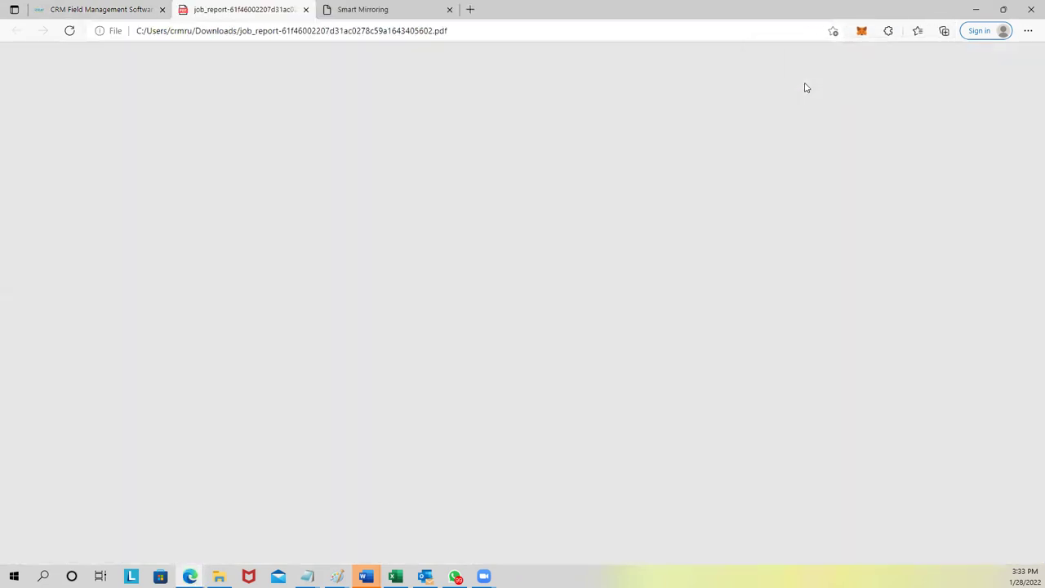
pyautogui.scroll(-8, 490, 241)
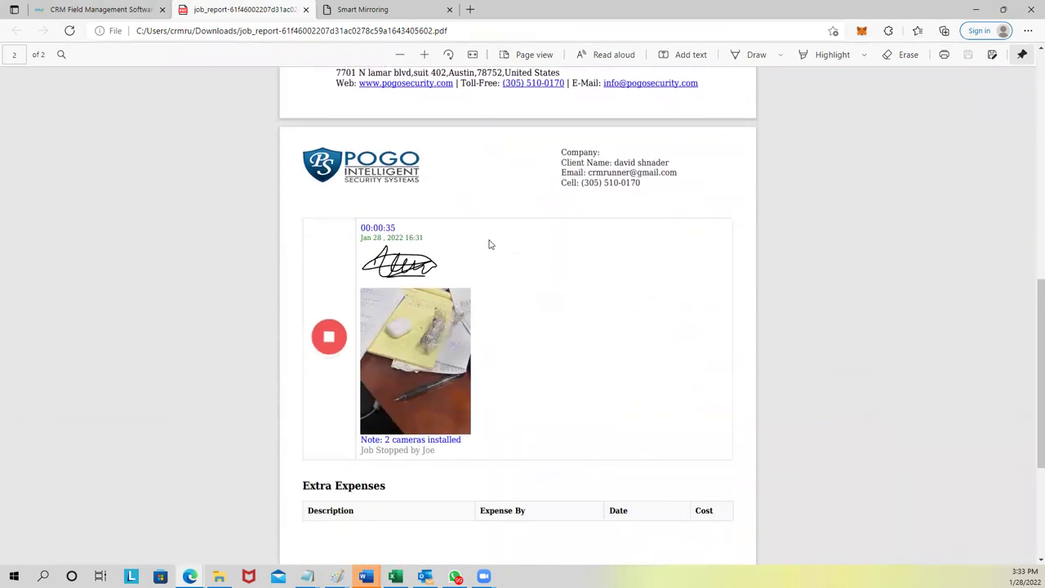
pyautogui.scroll(-3, 491, 244)
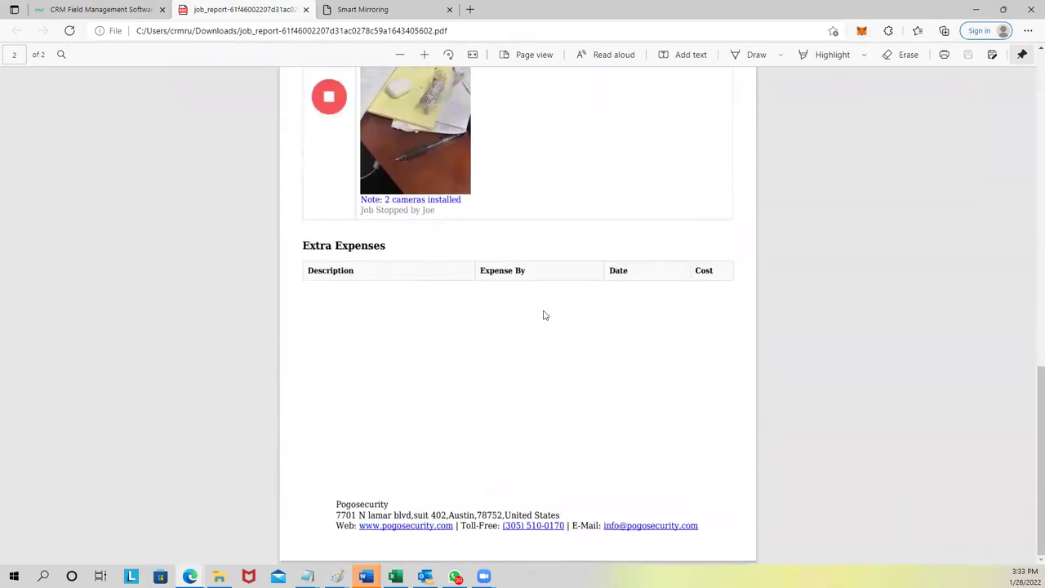
pyautogui.scroll(10, 517, 359)
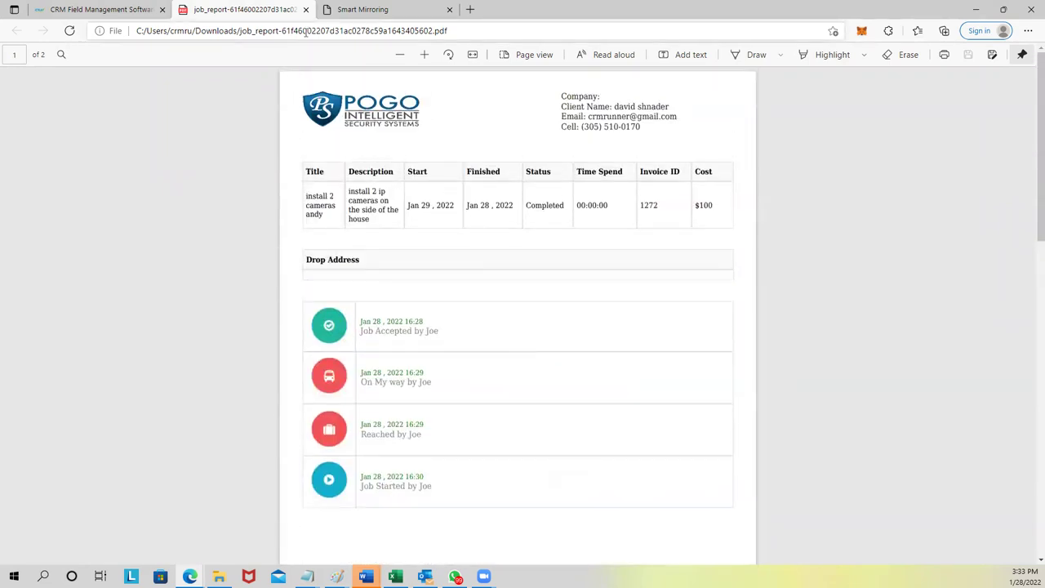
pyautogui.click(306, 9)
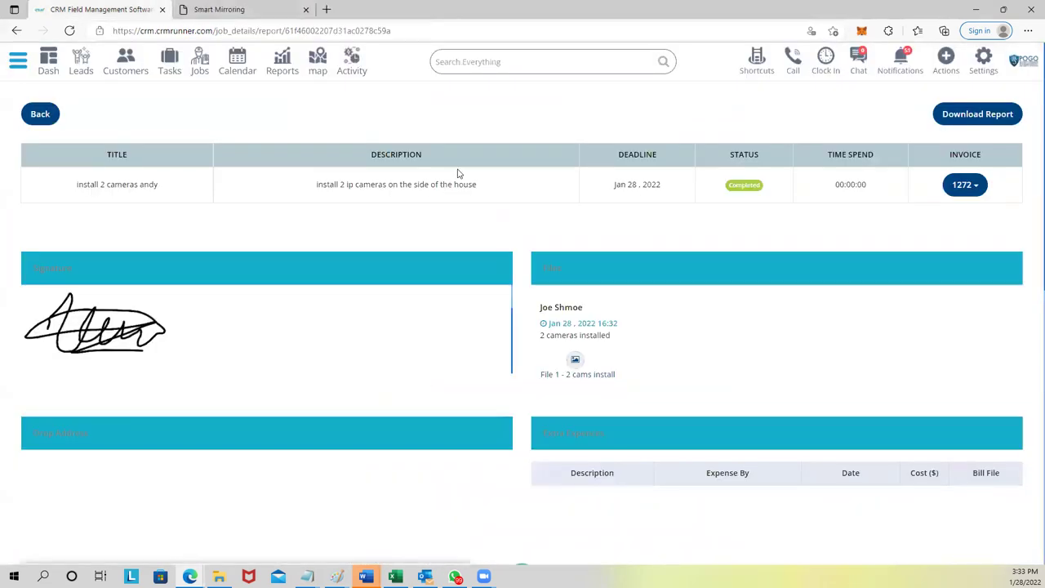
# Open the invoices list and check the amount and due balance of the camera installation job's invoice.
pyautogui.click(974, 186)
pyautogui.click(758, 70)
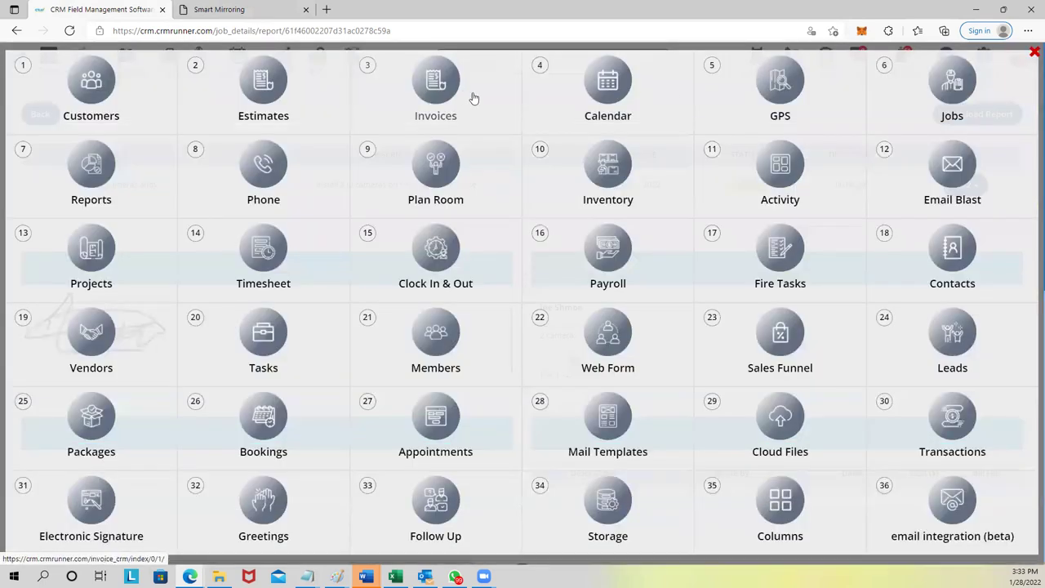
pyautogui.click(439, 92)
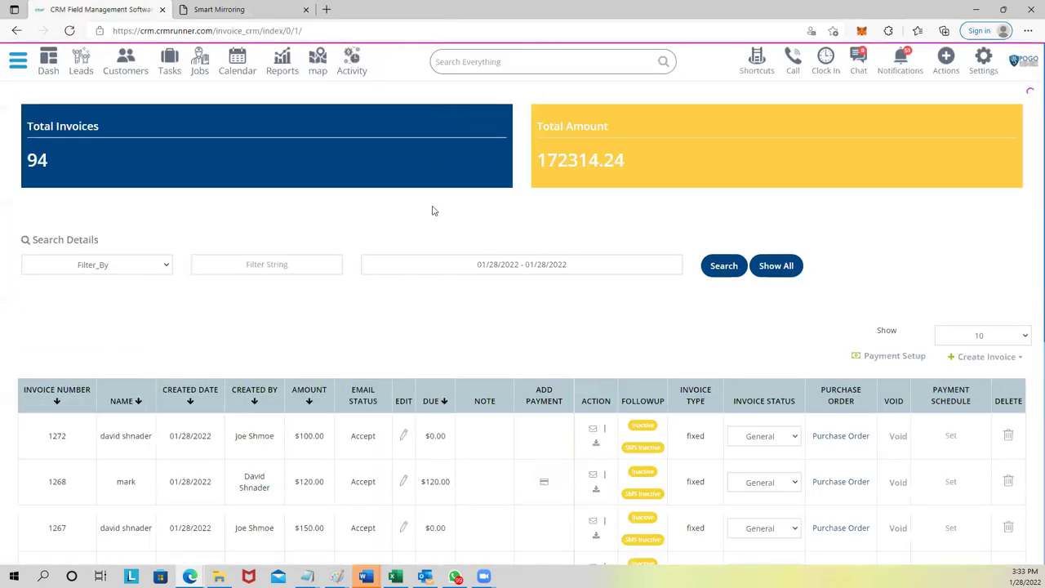
pyautogui.scroll(-1, 397, 318)
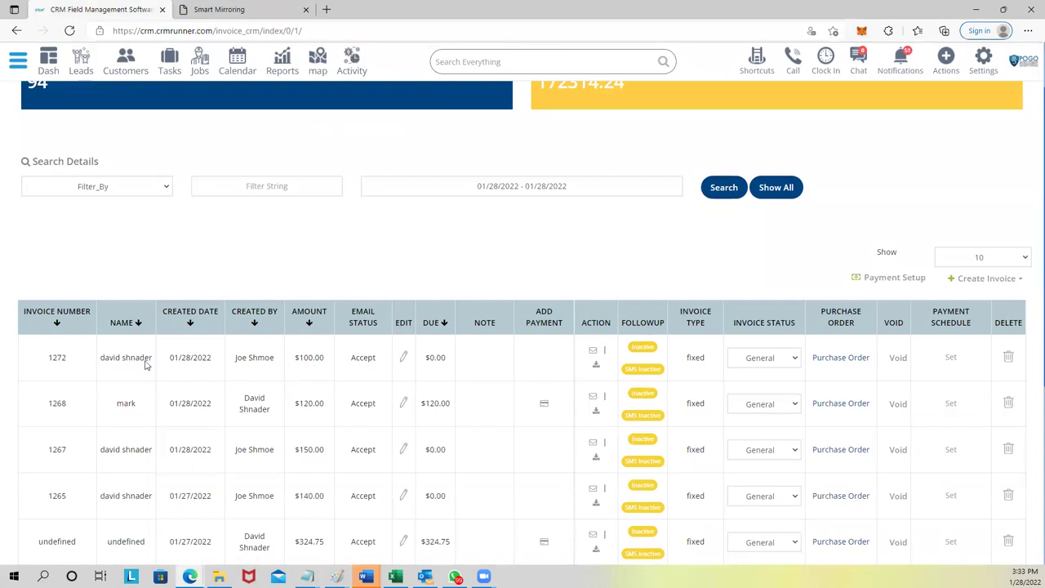
pyautogui.doubleClick(301, 357)
pyautogui.click(445, 357)
pyautogui.doubleClick(445, 357)
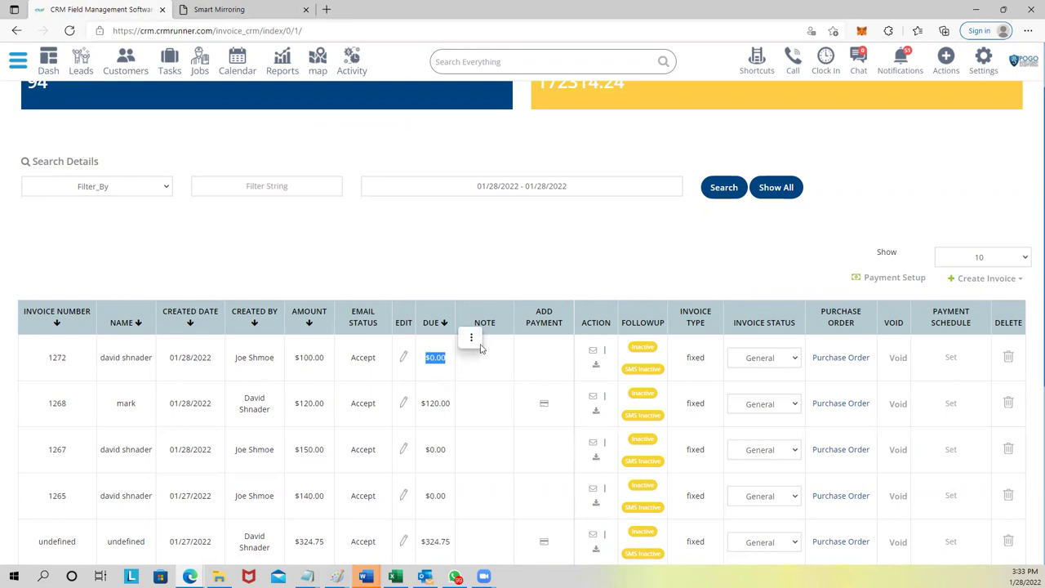
pyautogui.click(479, 347)
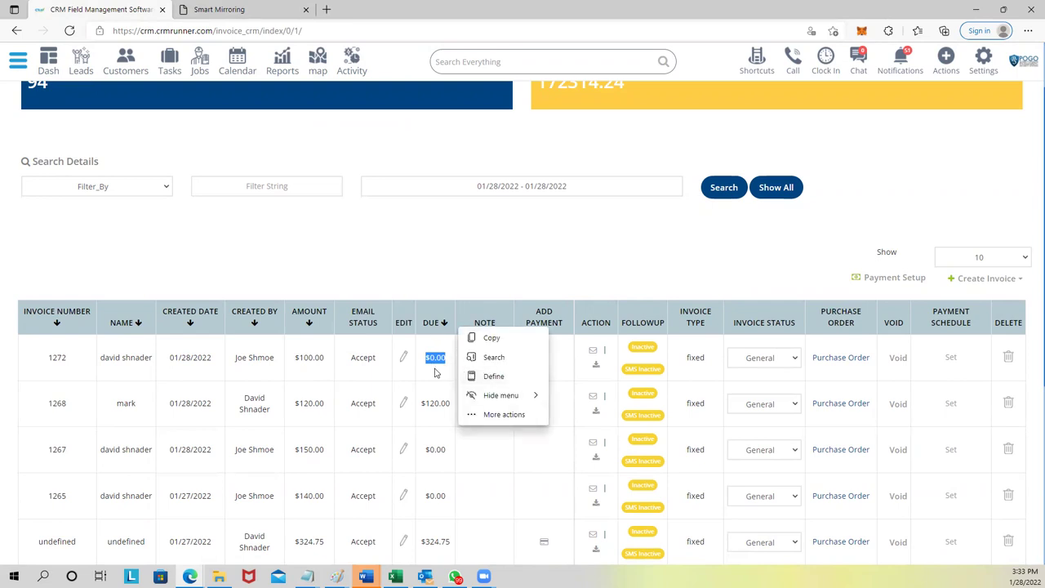
pyautogui.press('Escape')
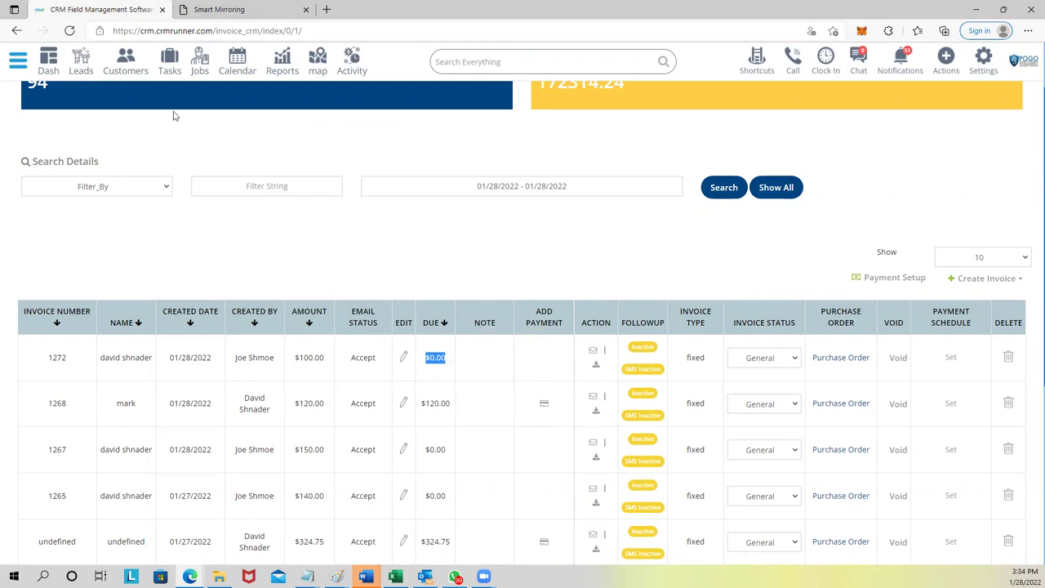
# Open the job schedule from the jobs list and examine each team member's all-day jobs and hourly slots for January 28, 2022.
pyautogui.click(200, 63)
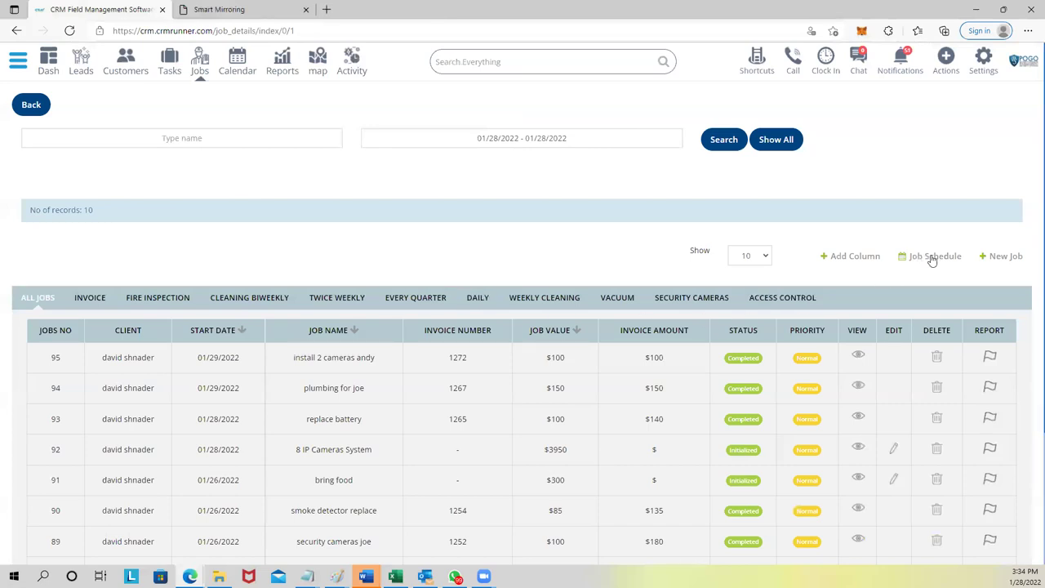
pyautogui.click(932, 258)
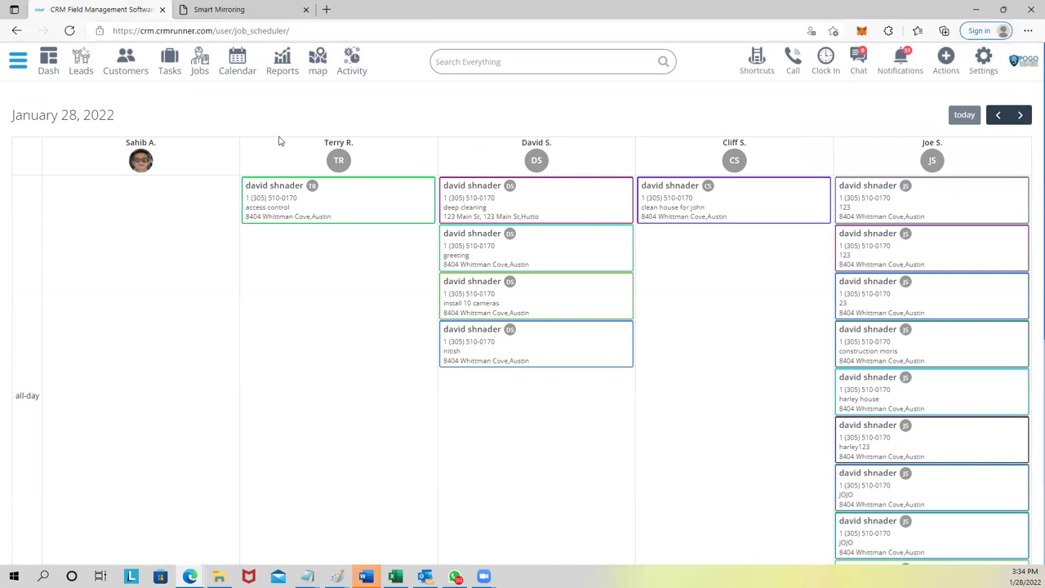
pyautogui.scroll(-5, 632, 299)
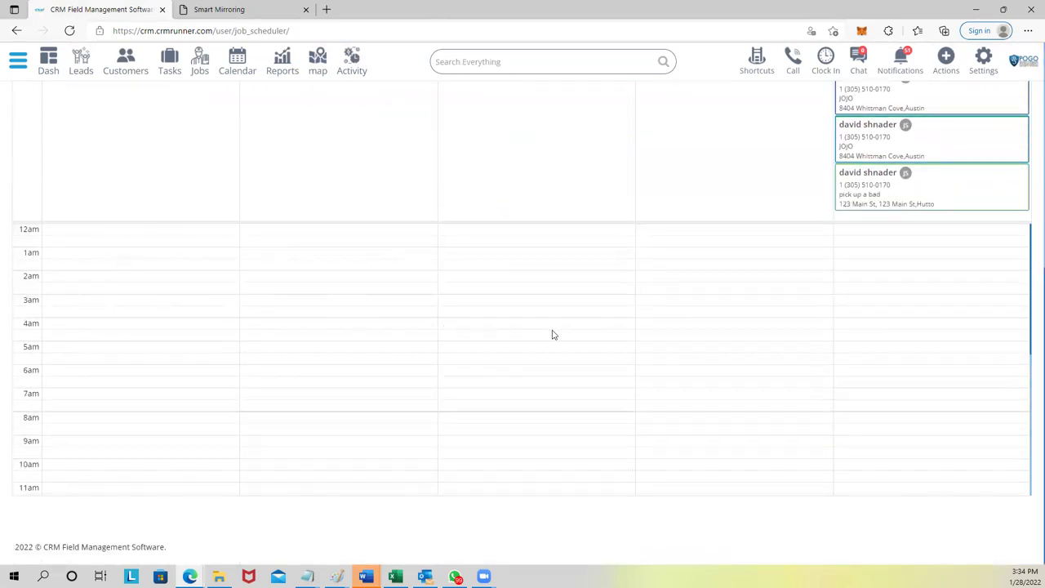
pyautogui.scroll(5, 566, 330)
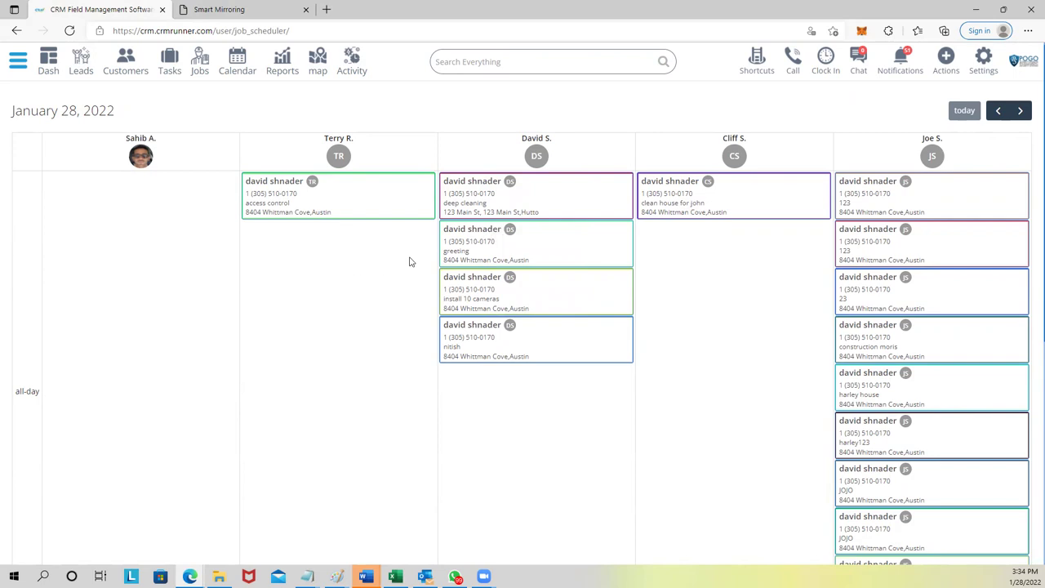
pyautogui.scroll(-1, 408, 261)
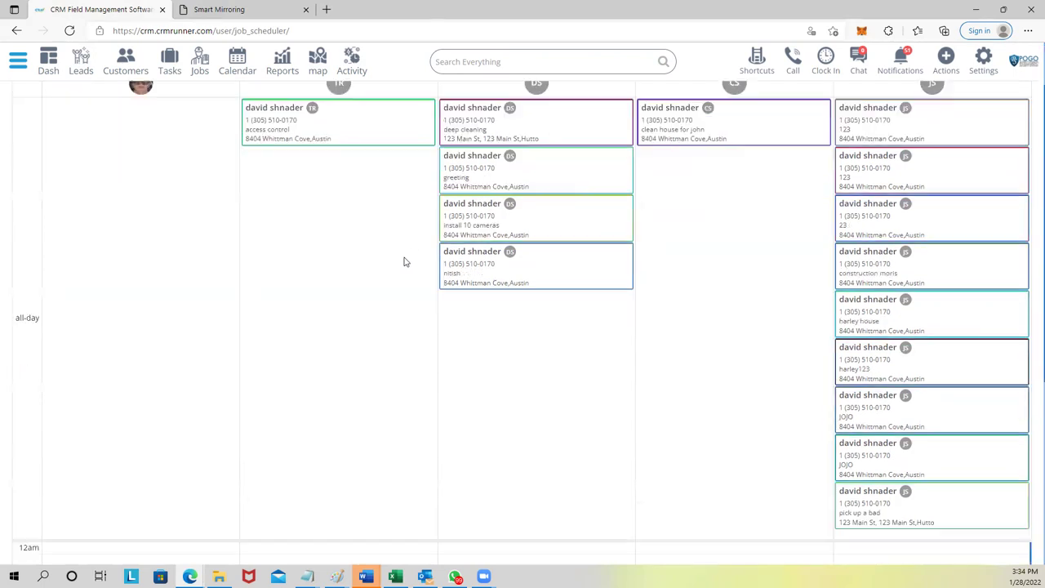
pyautogui.scroll(-1, 374, 311)
pyautogui.scroll(-2, 372, 312)
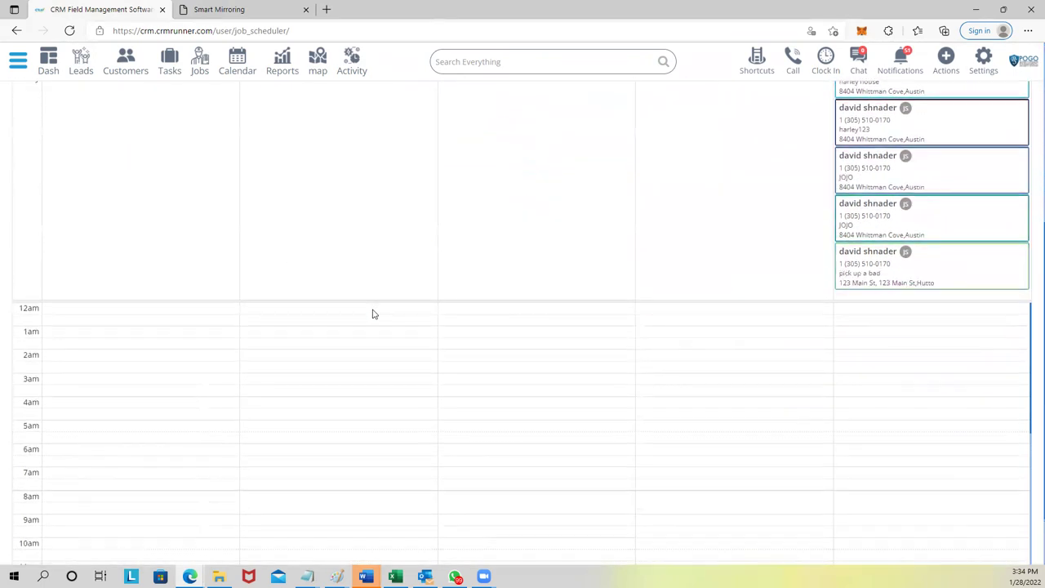
pyautogui.scroll(-2, 130, 400)
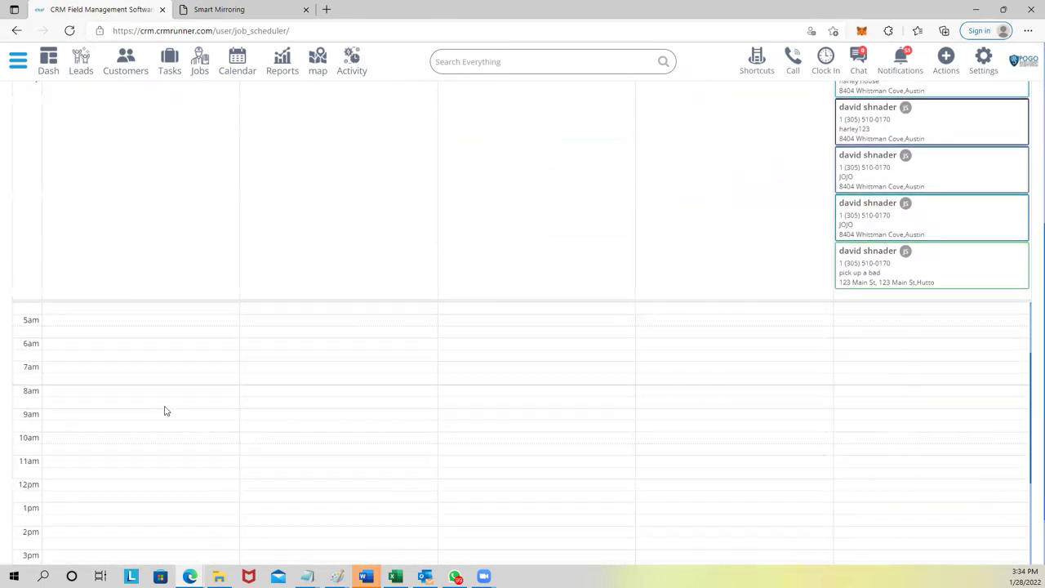
# Open the calendar and look through its month, week, day and list views for January 2022, ending in the month view.
pyautogui.scroll(7, 403, 441)
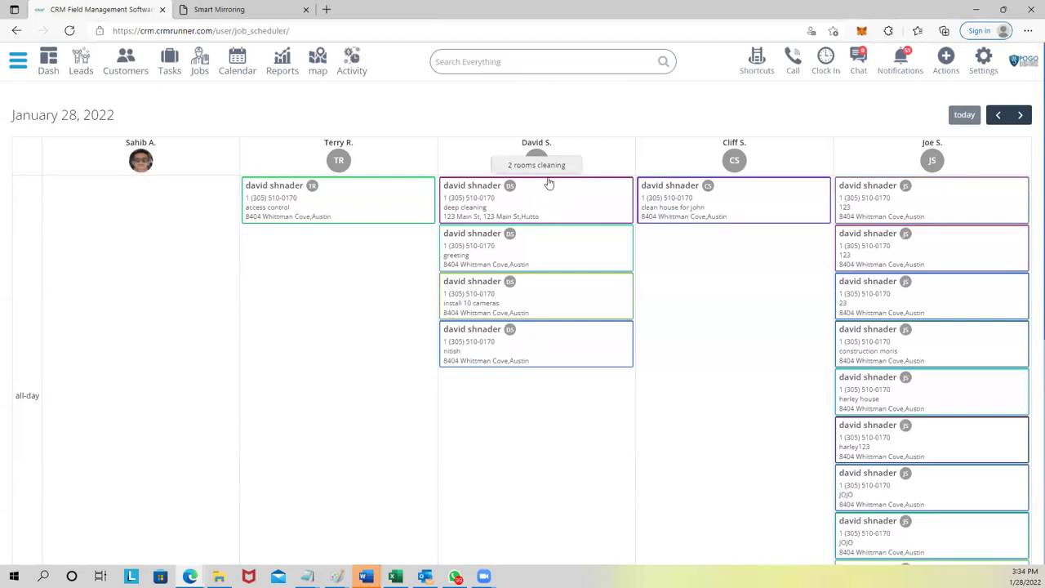
pyautogui.click(242, 64)
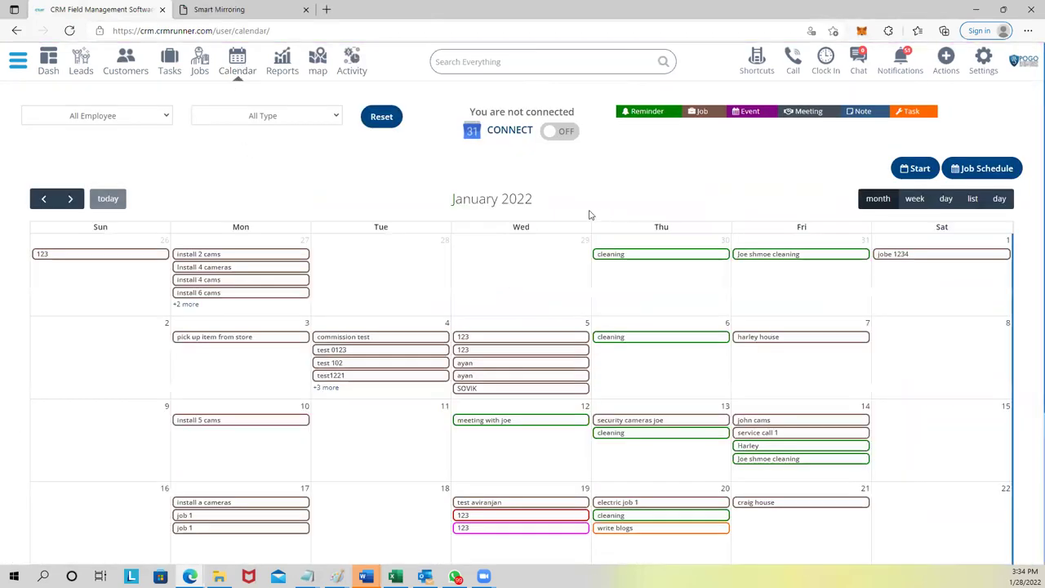
pyautogui.click(875, 202)
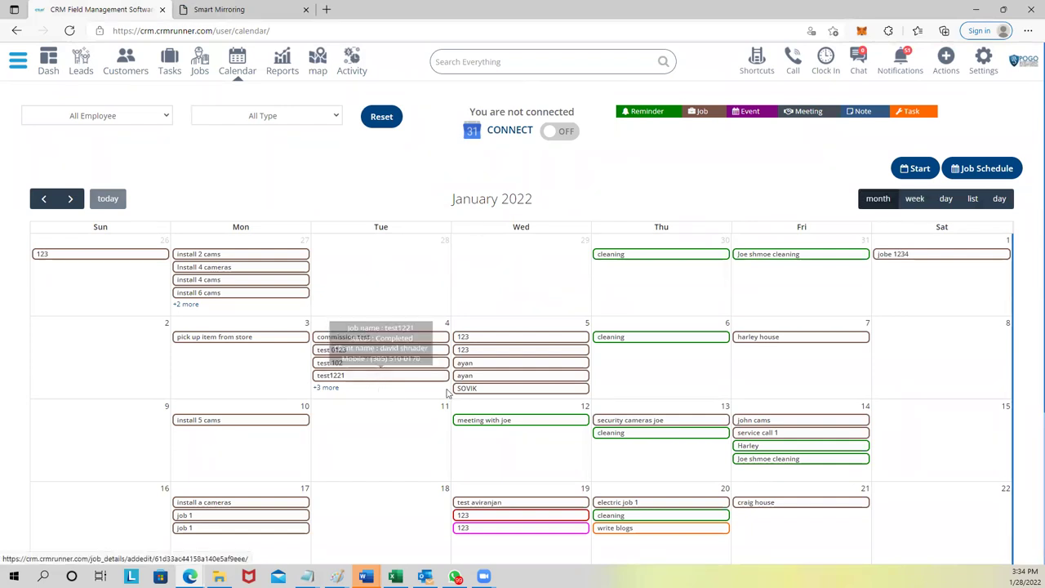
pyautogui.click(924, 202)
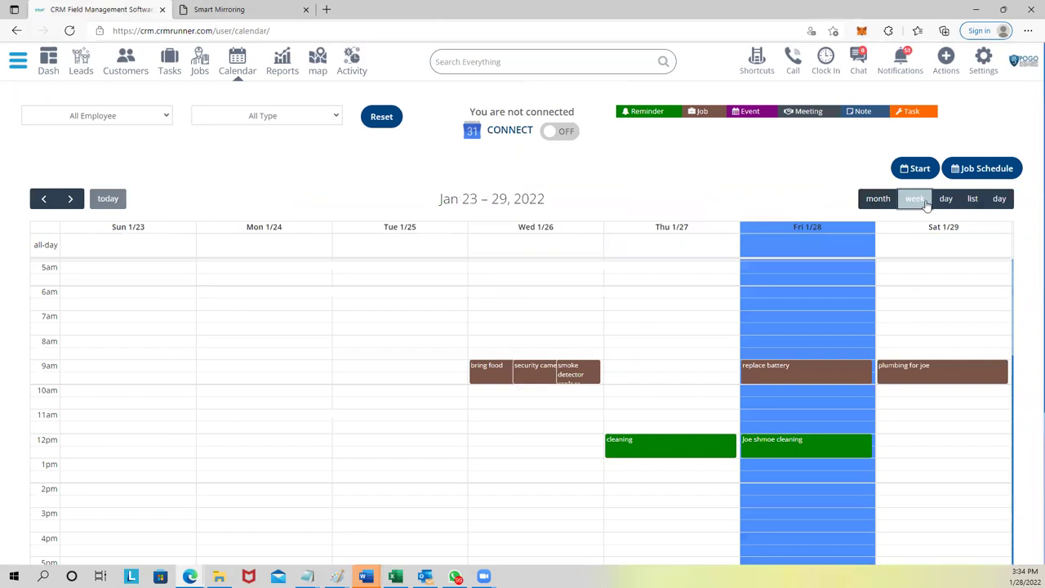
pyautogui.click(946, 200)
pyautogui.click(970, 203)
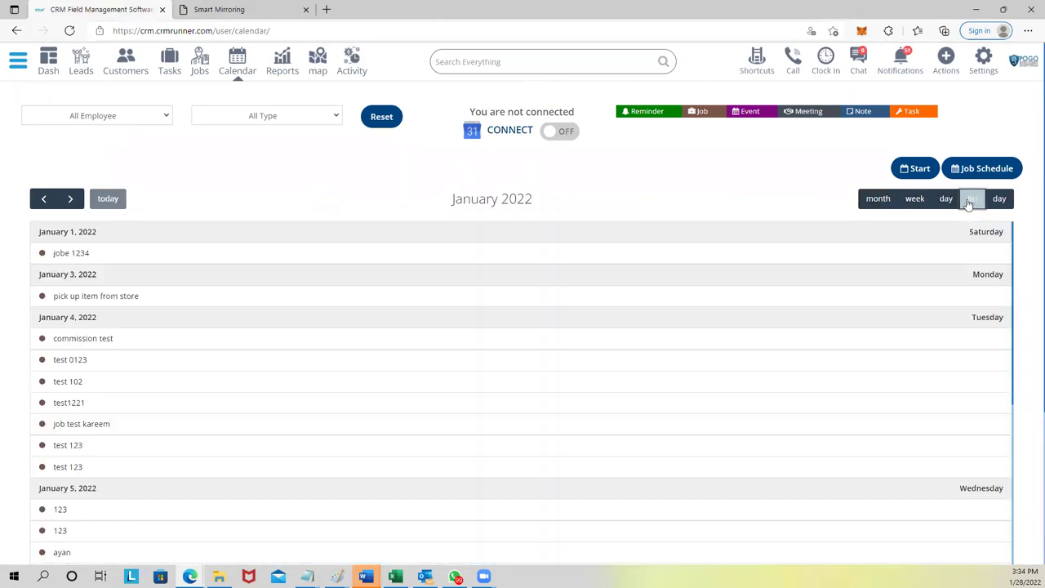
pyautogui.click(882, 202)
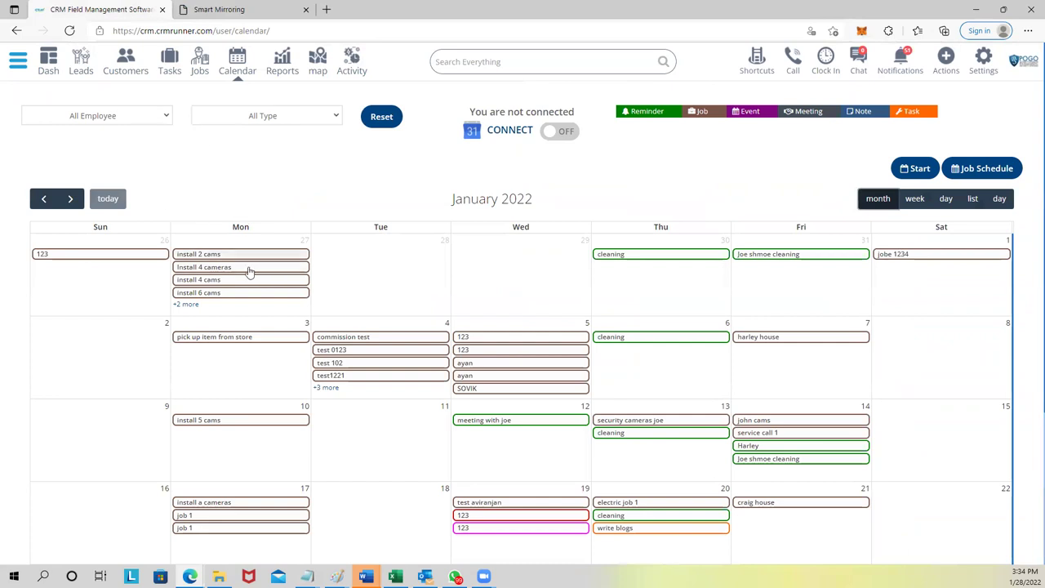
# Filter the calendar to the first listed employee and review that person's entries for all of January 2022.
pyautogui.click(151, 115)
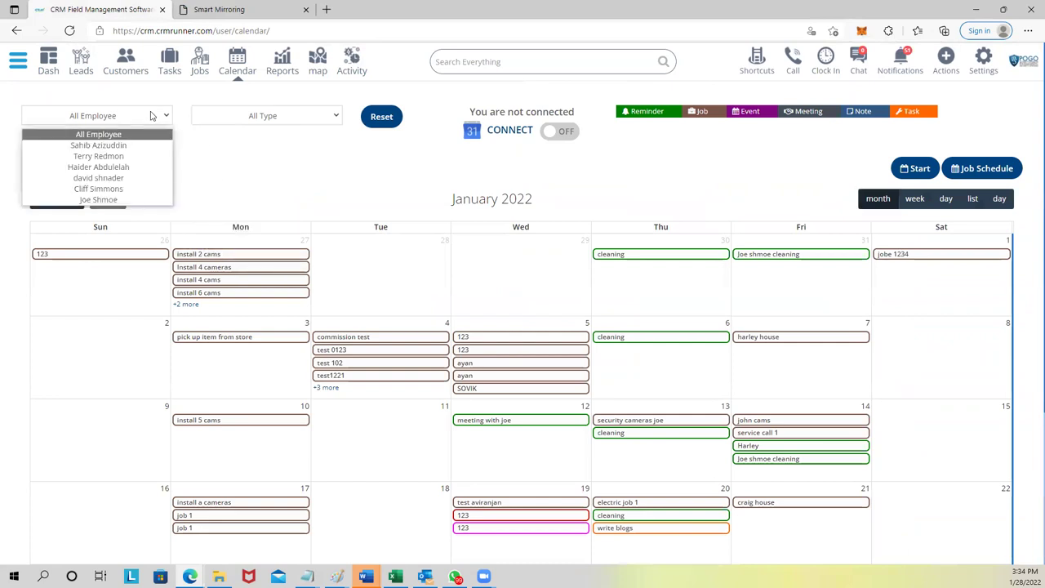
pyautogui.click(123, 145)
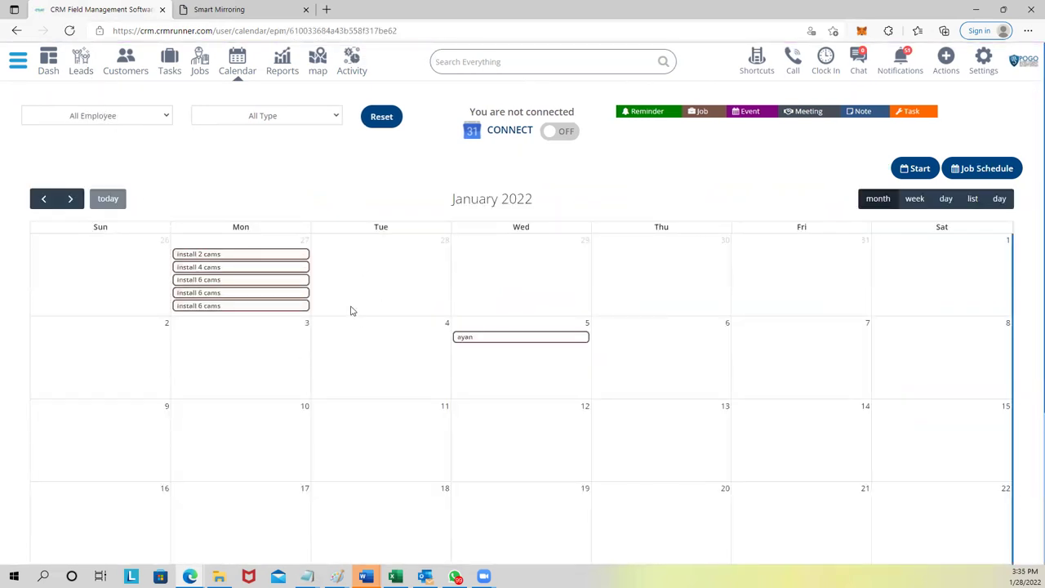
pyautogui.scroll(-2, 520, 386)
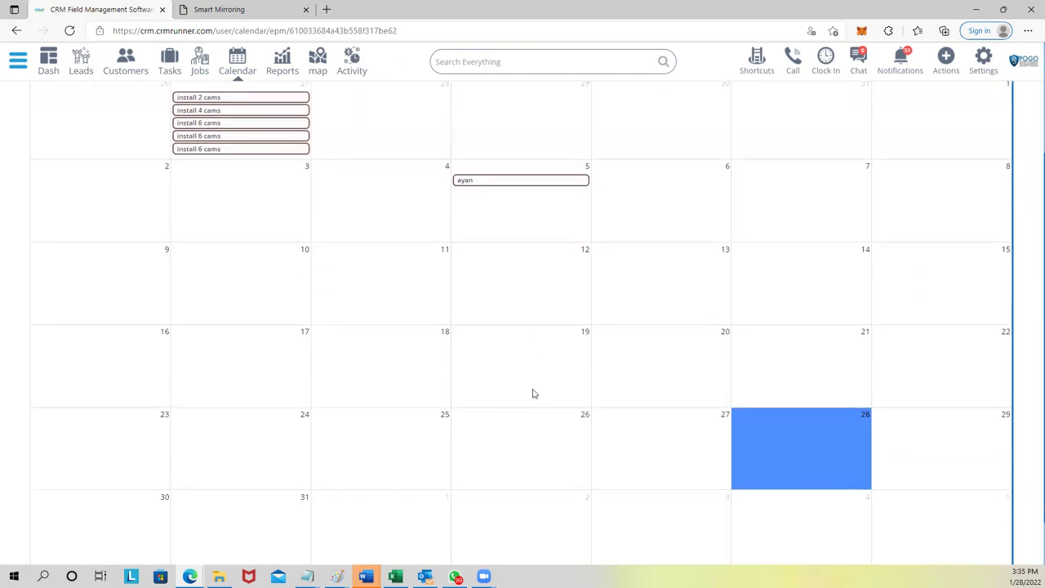
pyautogui.scroll(2, 412, 290)
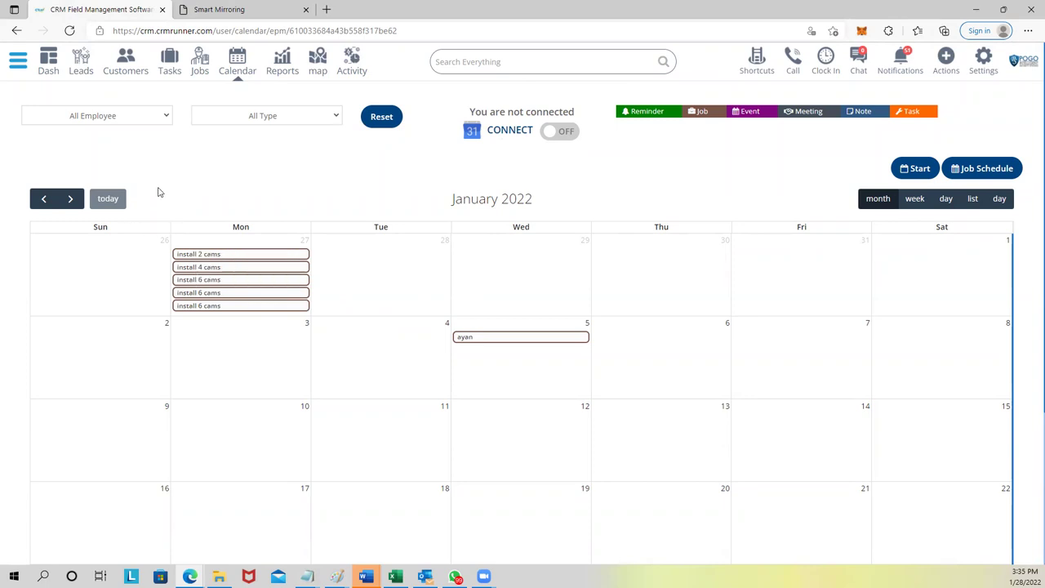
# Start a new plan in the Plan Room, titled "2 cams" followed by a first name.
pyautogui.click(18, 63)
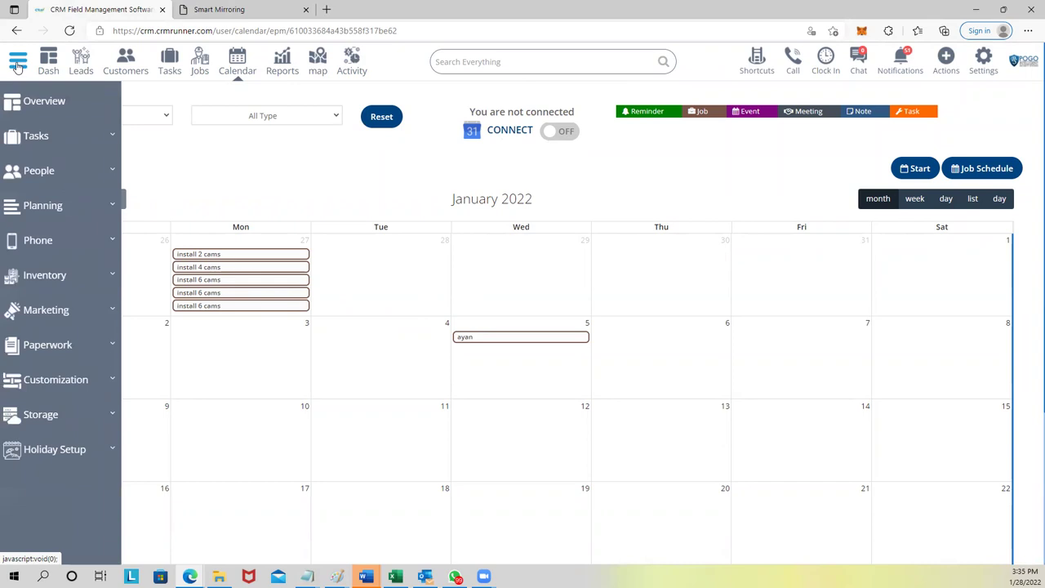
pyautogui.click(46, 209)
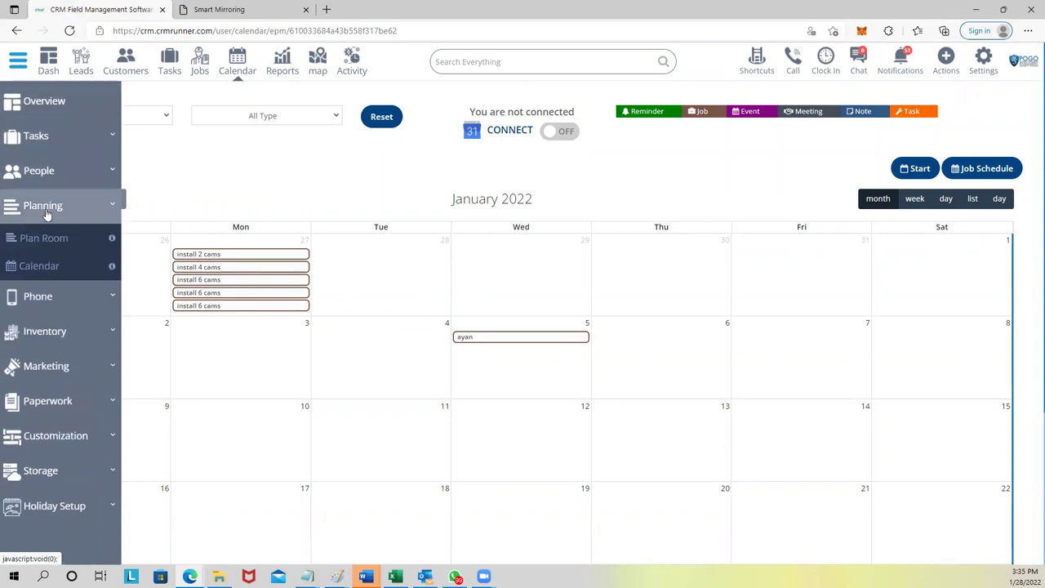
pyautogui.click(57, 238)
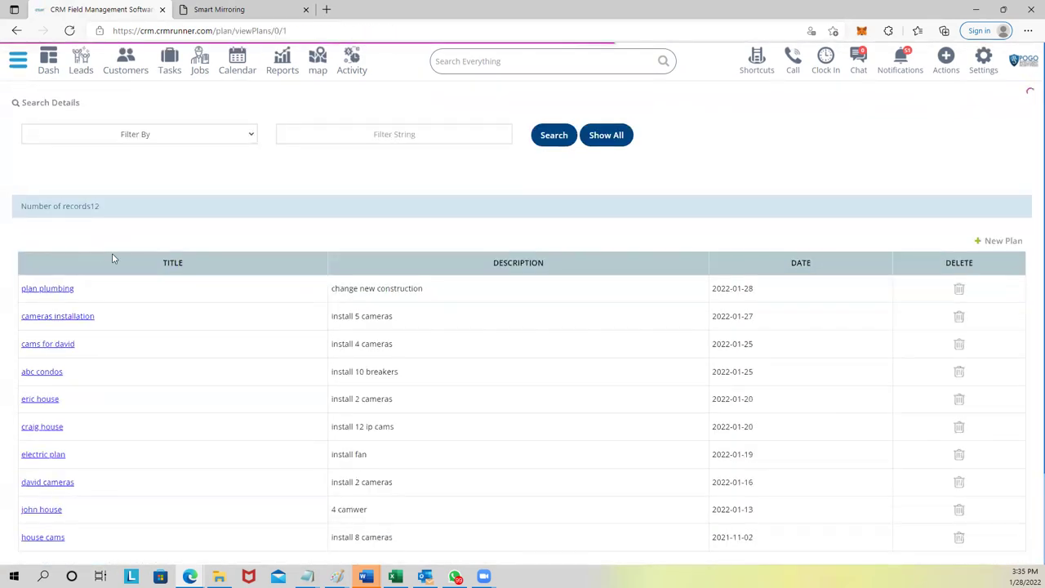
pyautogui.click(1007, 243)
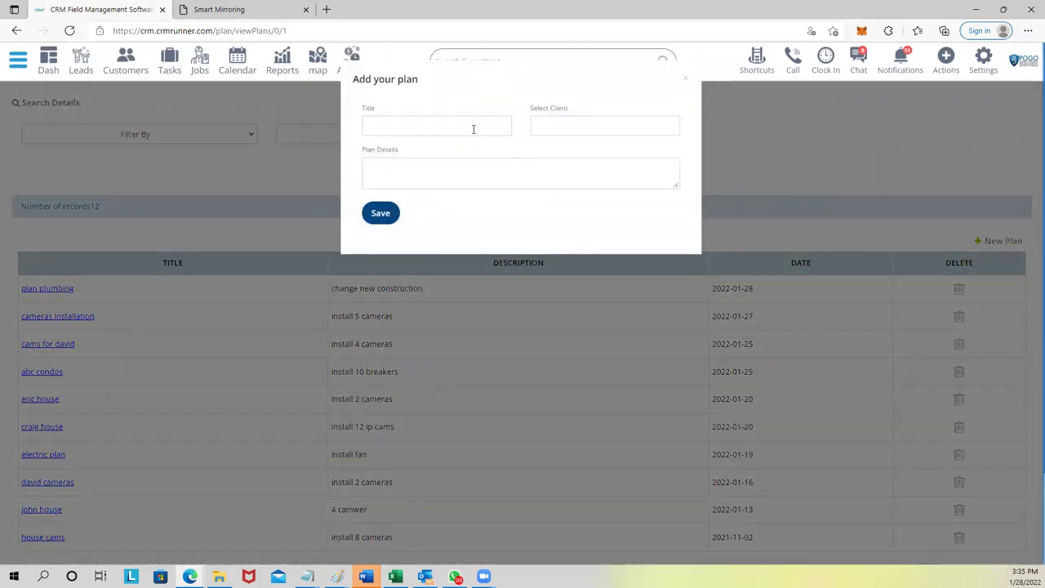
pyautogui.write('2 c')
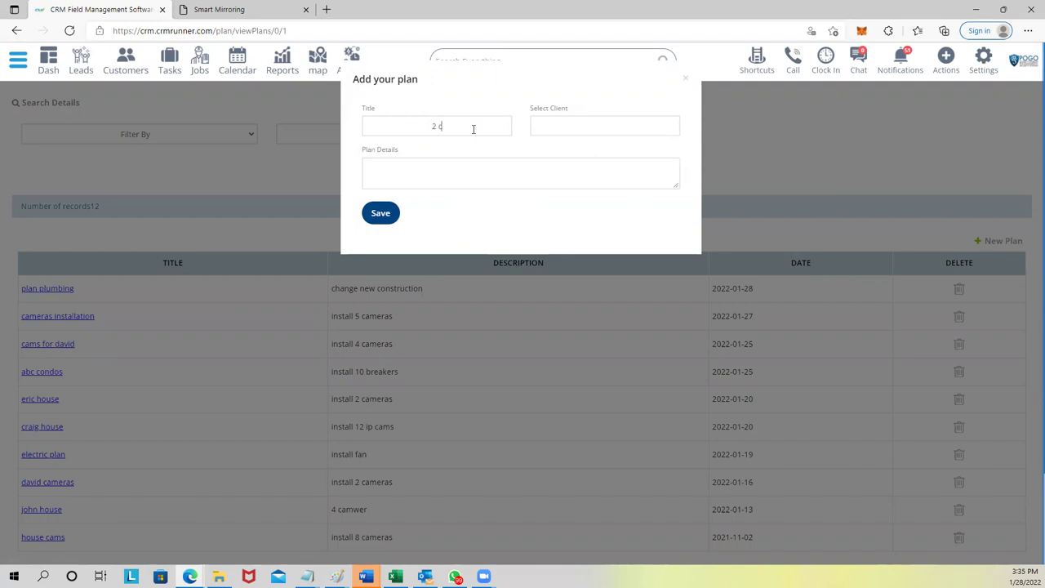
pyautogui.write('ams andy')
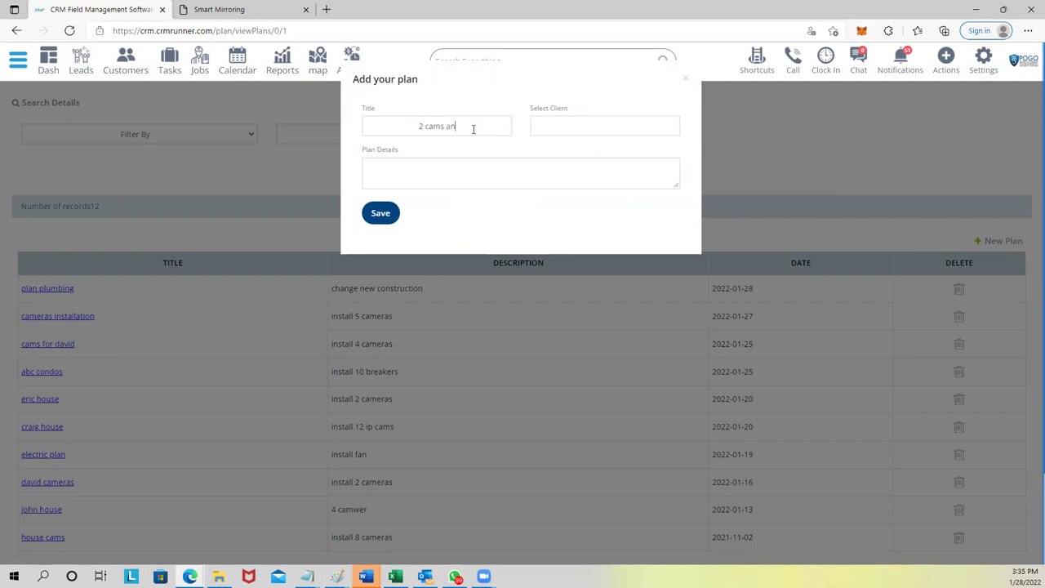
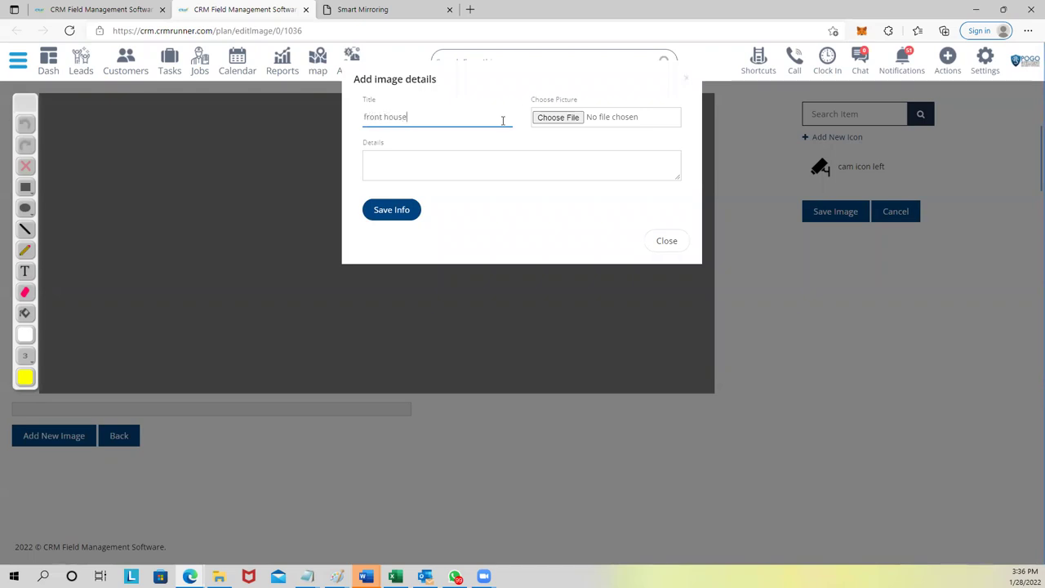
# Attach the picture "house1223 - Copy (2)" from Downloads to the "front house" image, enter the details "2 cams" and save the info.
pyautogui.click(552, 115)
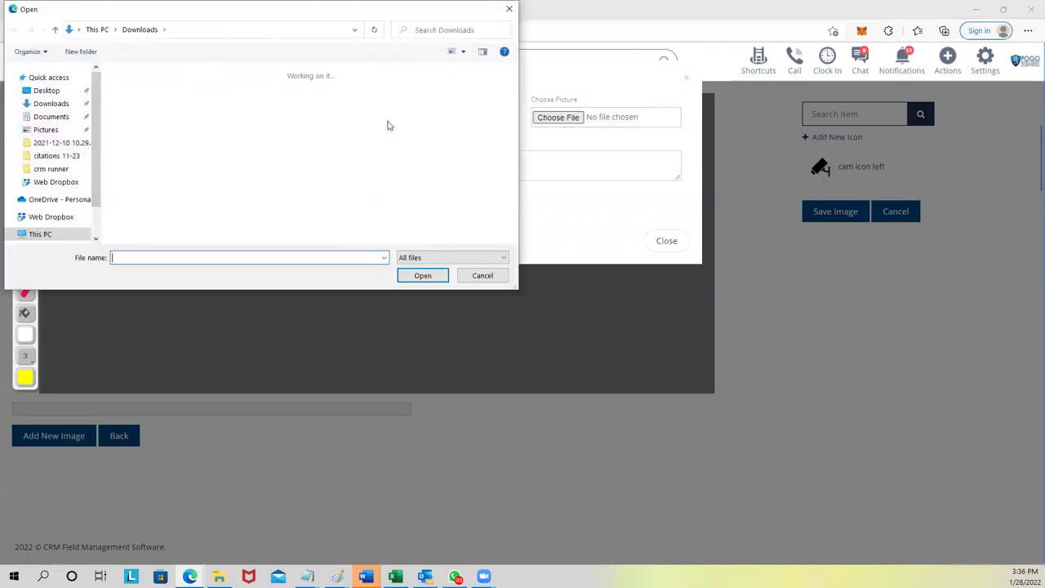
pyautogui.scroll(-3, 253, 169)
pyautogui.scroll(-12, 253, 169)
pyautogui.scroll(-10, 253, 169)
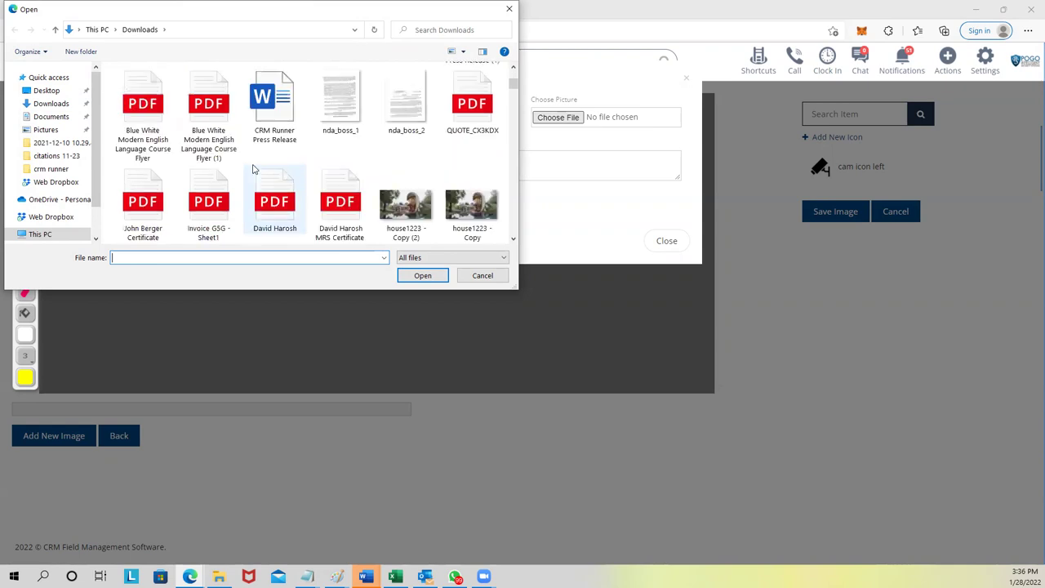
pyautogui.scroll(-1, 253, 169)
pyautogui.click(406, 114)
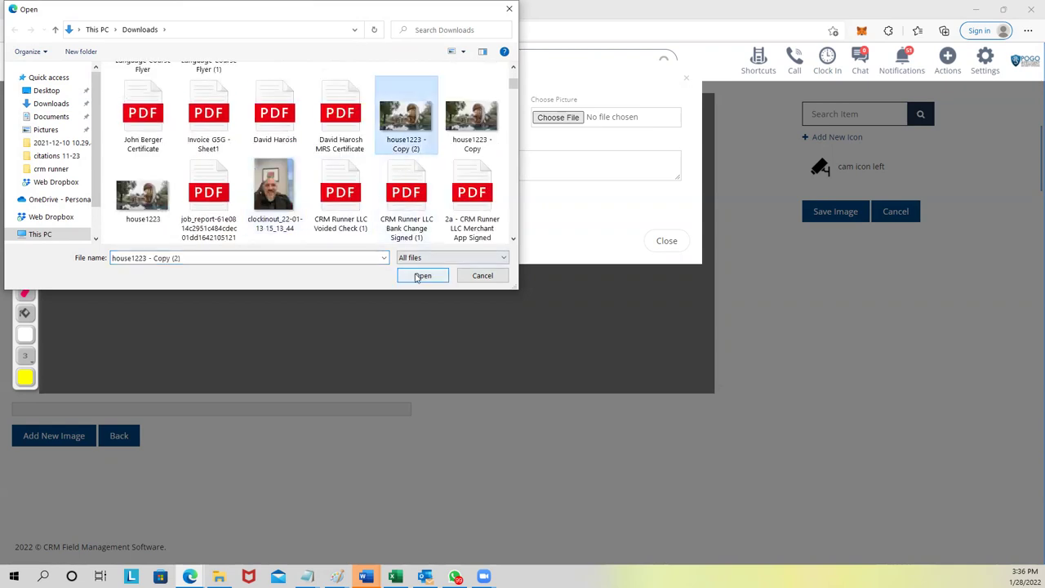
pyautogui.click(422, 276)
pyautogui.click(460, 172)
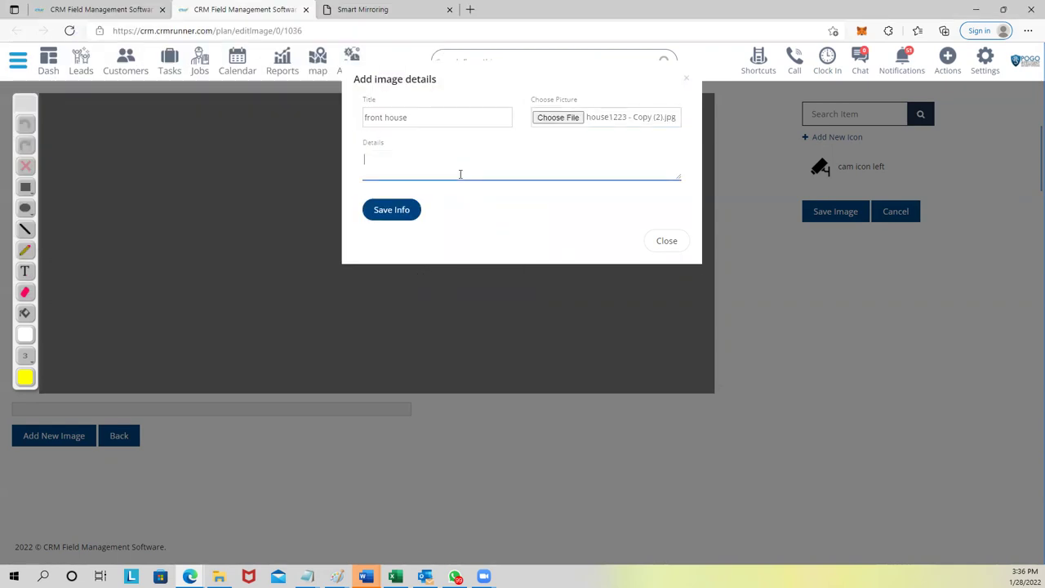
pyautogui.write('2 cams')
pyautogui.click(409, 212)
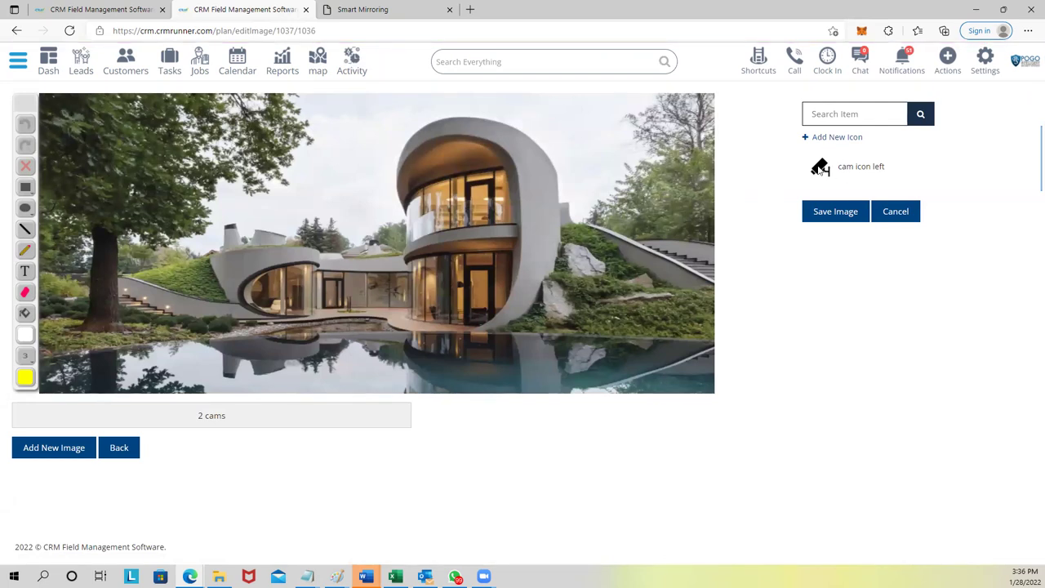
# Place the camera icon on the house's curved upper facade and draw yellow pencil marks below it and above the oval window.
pyautogui.moveTo(823, 170); pyautogui.dragTo(548, 182)
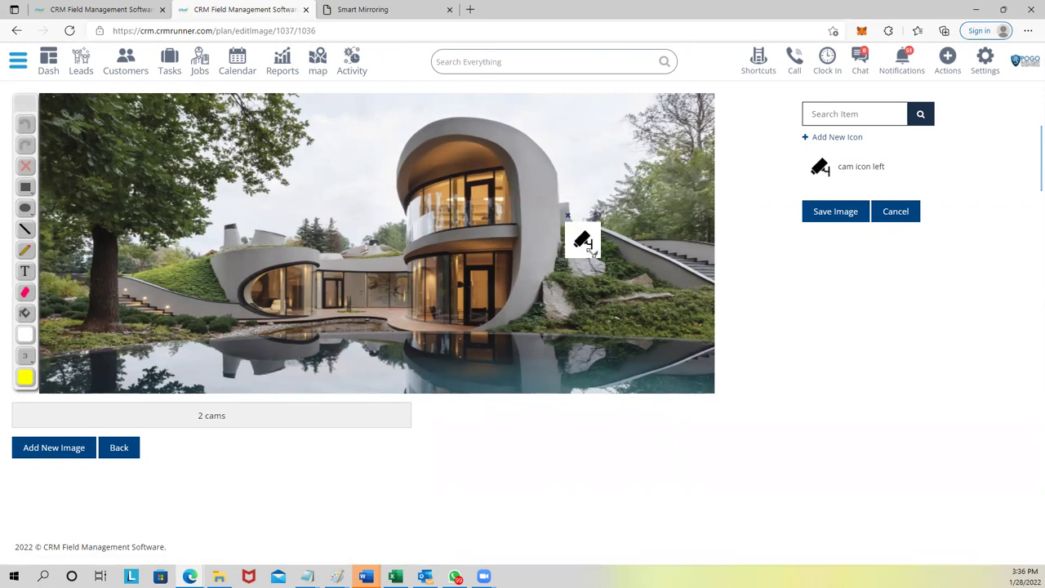
pyautogui.moveTo(596, 252); pyautogui.dragTo(532, 187)
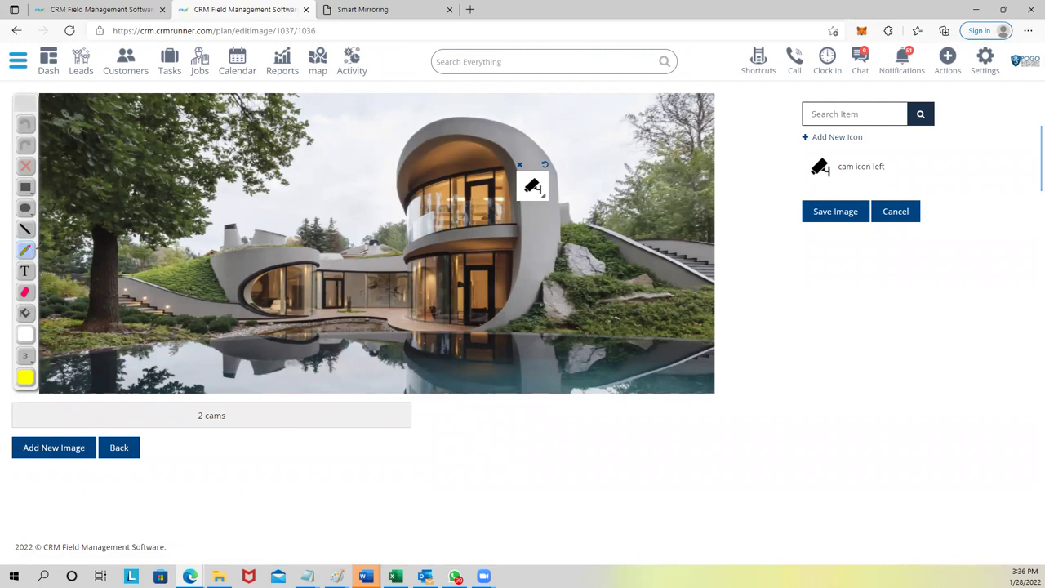
pyautogui.moveTo(533, 221)
pyautogui.mouseDown()
pyautogui.moveTo(562, 217)
pyautogui.moveTo(553, 214)
pyautogui.mouseUp()
pyautogui.moveTo(238, 261)
pyautogui.mouseDown()
pyautogui.moveTo(225, 269)
pyautogui.moveTo(247, 263)
pyautogui.mouseUp()
# Add the text label "10x10" above the camera icon and save the annotated image.
pyautogui.click(24, 271)
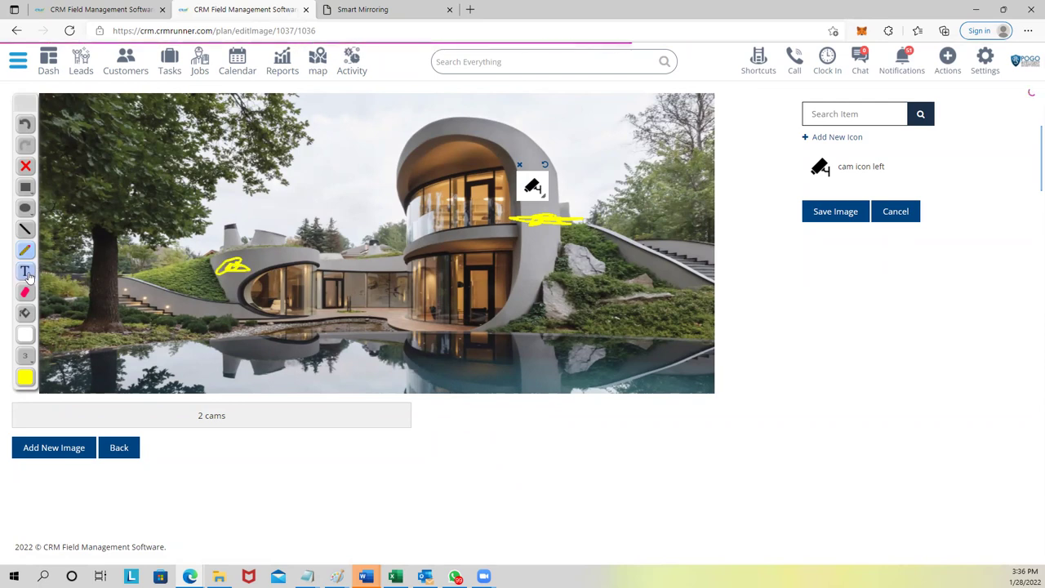
pyautogui.moveTo(473, 132); pyautogui.dragTo(542, 153)
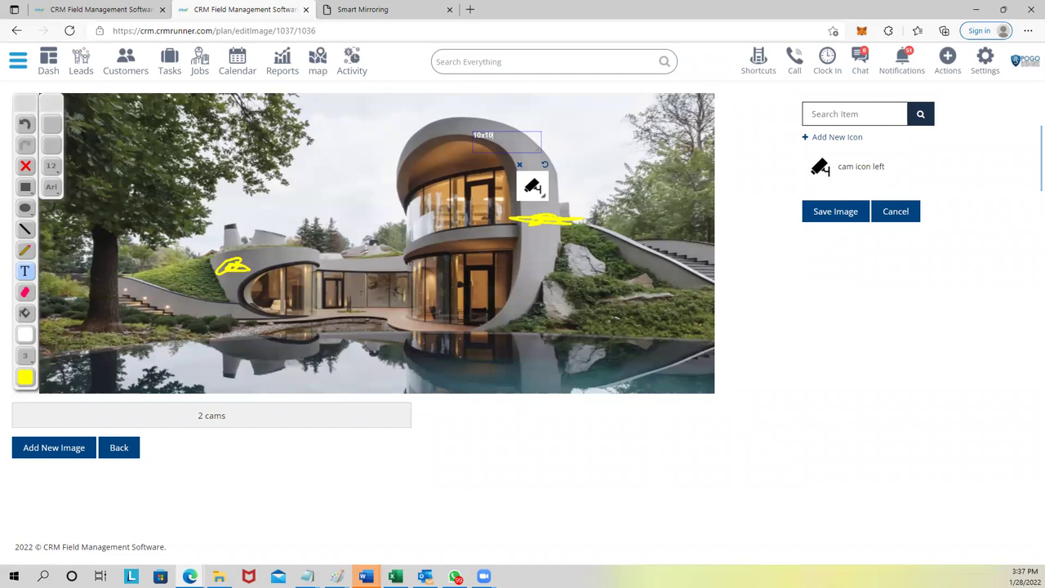
pyautogui.click(806, 212)
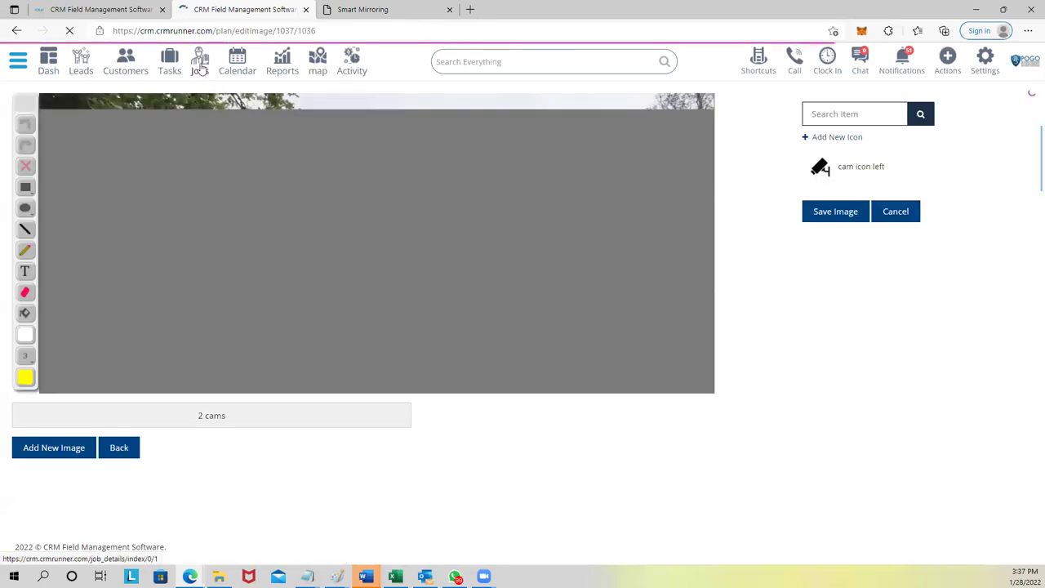
# Open a new job form from the jobs area and check the plan choices under More Option.
pyautogui.click(199, 62)
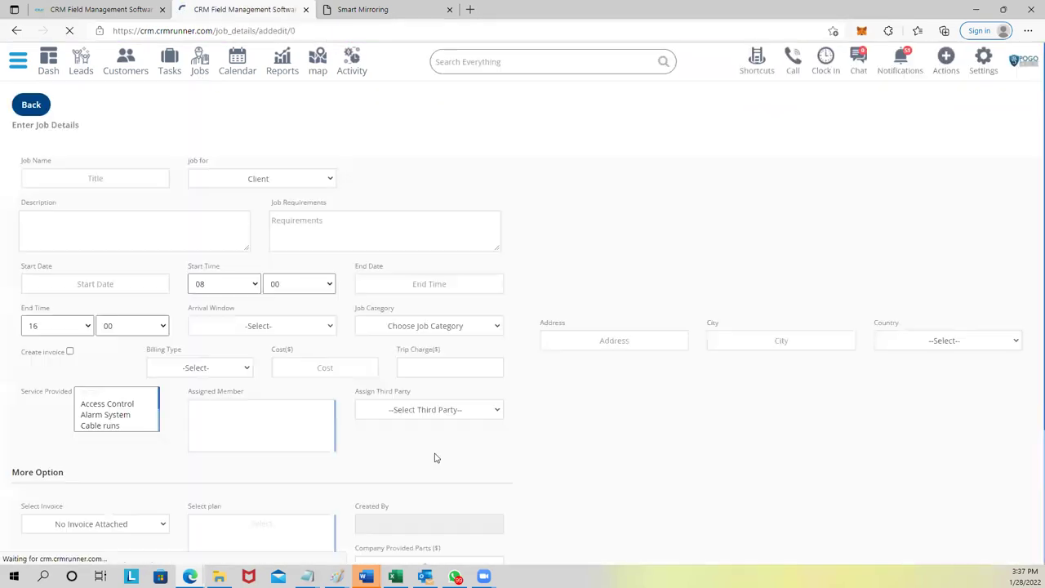
pyautogui.scroll(-3, 343, 319)
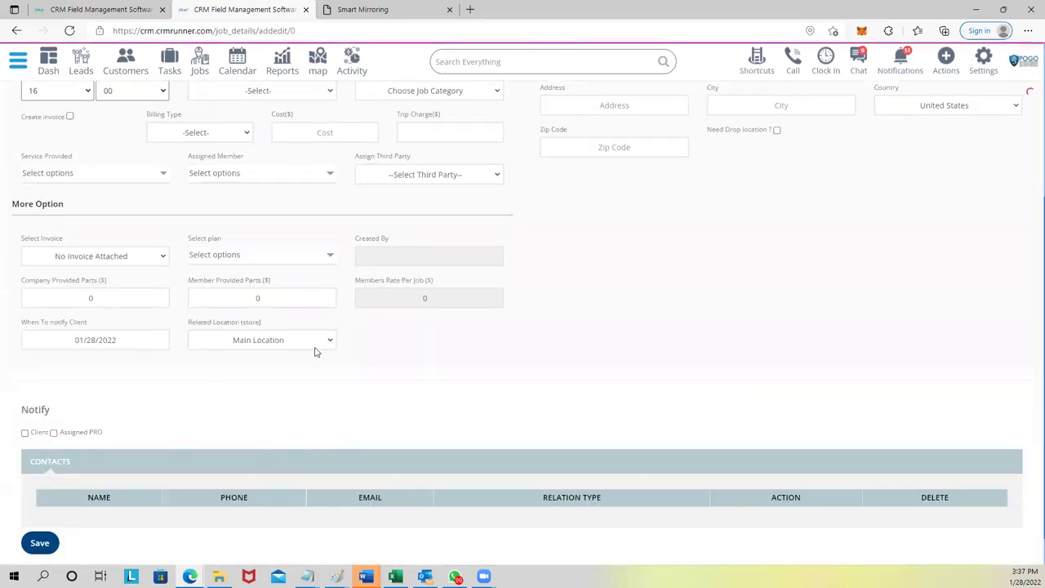
pyautogui.moveTo(188, 245); pyautogui.dragTo(231, 255)
pyautogui.scroll(3, 364, 209)
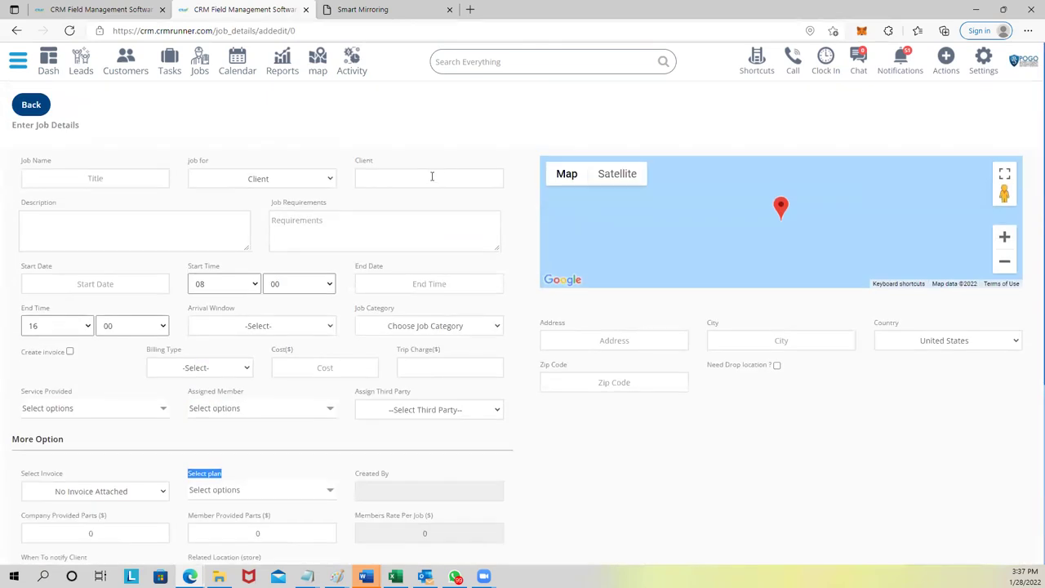
pyautogui.scroll(-2, 294, 351)
pyautogui.click(262, 334)
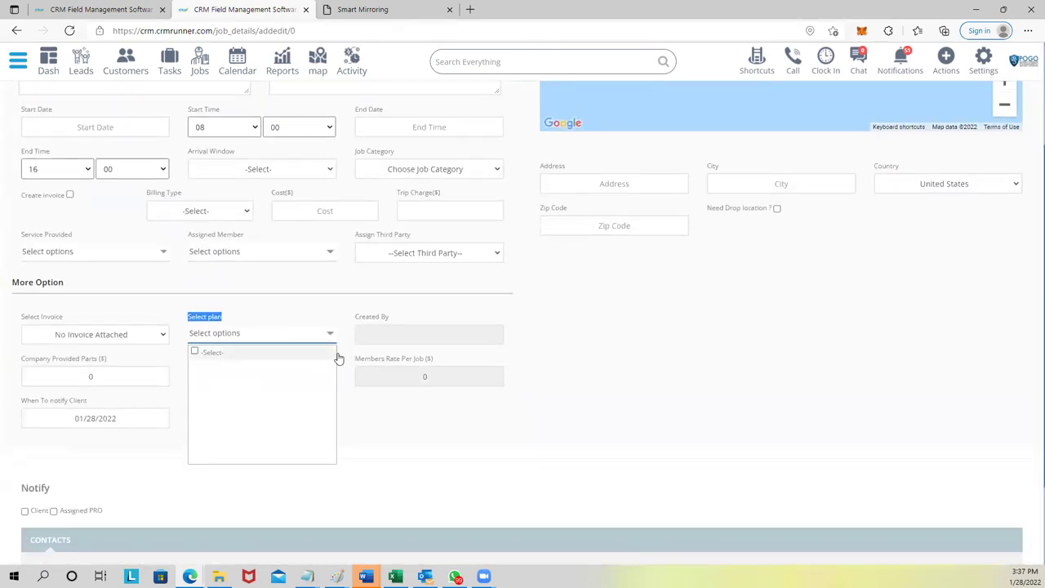
# Look up the existing client by first name and assign them to the new job.
pyautogui.scroll(2, 339, 360)
pyautogui.click(395, 178)
pyautogui.write('david')
pyautogui.click(423, 196)
pyautogui.click(411, 198)
# Attach the new "2 cams" plan to the job and return to the start of the job details.
pyautogui.scroll(-2, 313, 294)
pyautogui.click(233, 335)
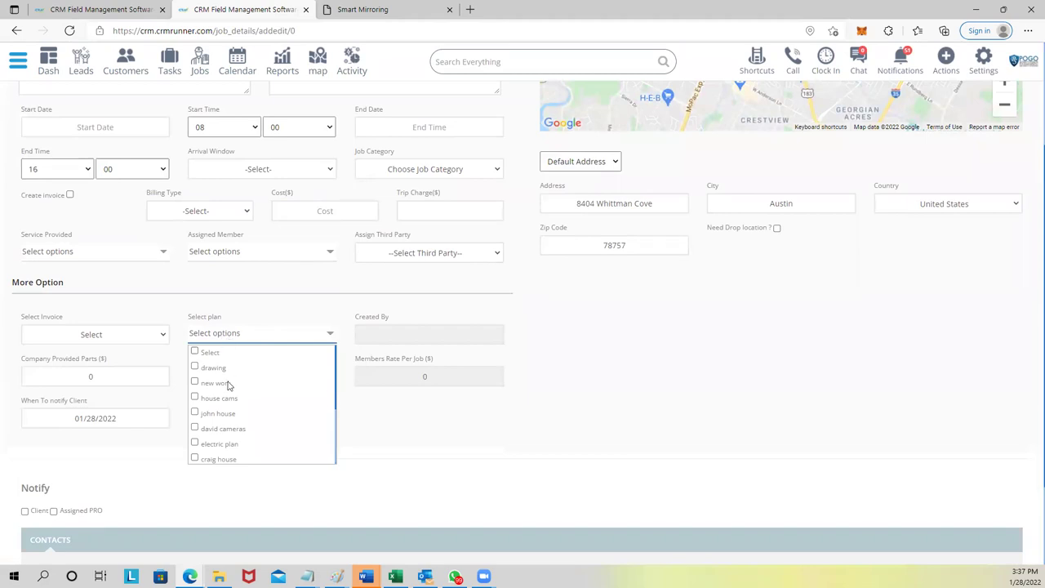
pyautogui.scroll(-2, 231, 392)
pyautogui.click(226, 451)
pyautogui.click(253, 306)
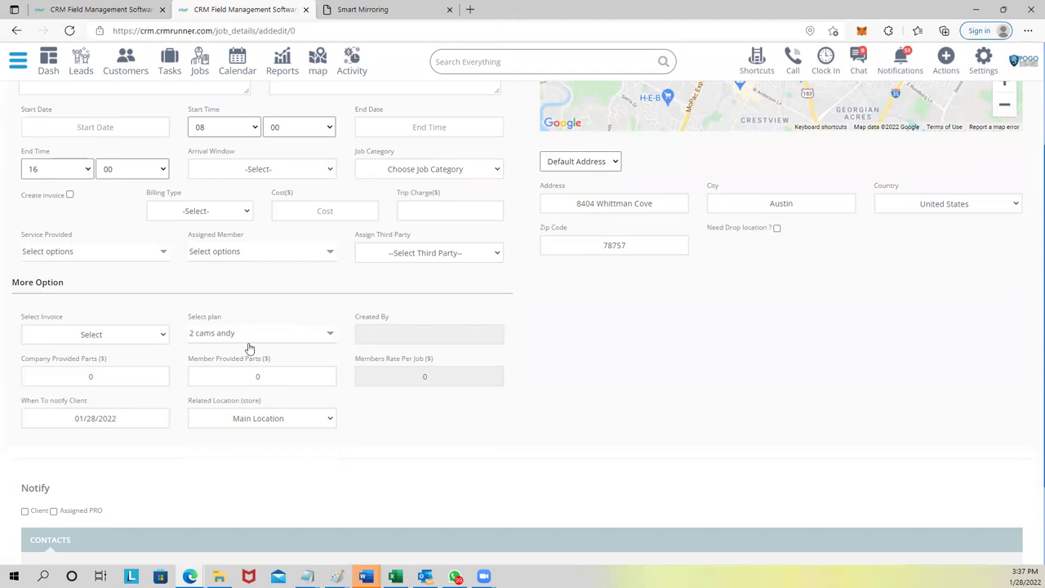
pyautogui.scroll(1, 249, 349)
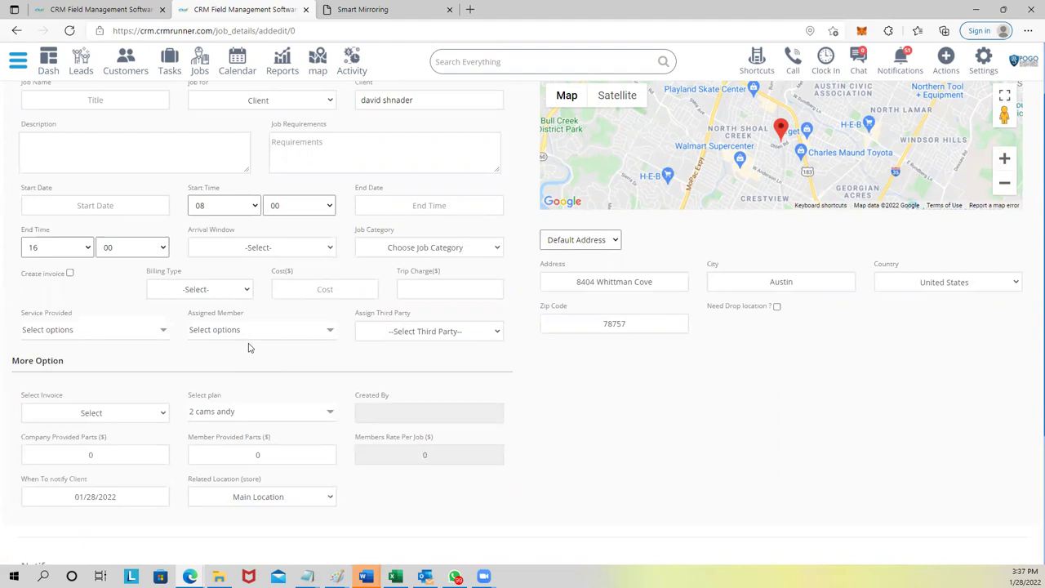
pyautogui.scroll(1, 206, 332)
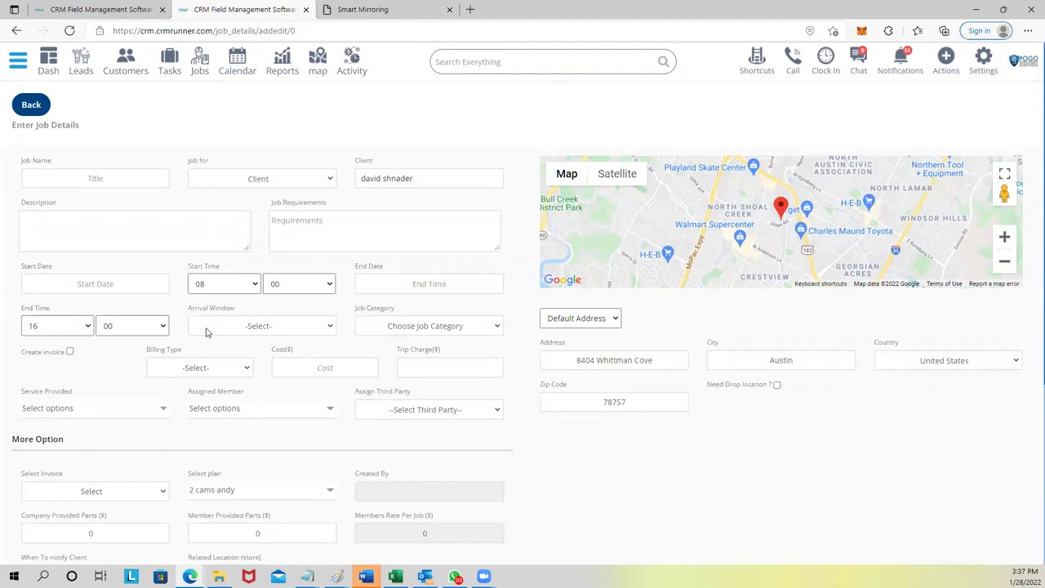
# Leave the new job form and open a marketing mail template in the template editor.
pyautogui.scroll(-1, 207, 333)
pyautogui.scroll(1, 207, 332)
pyautogui.click(20, 65)
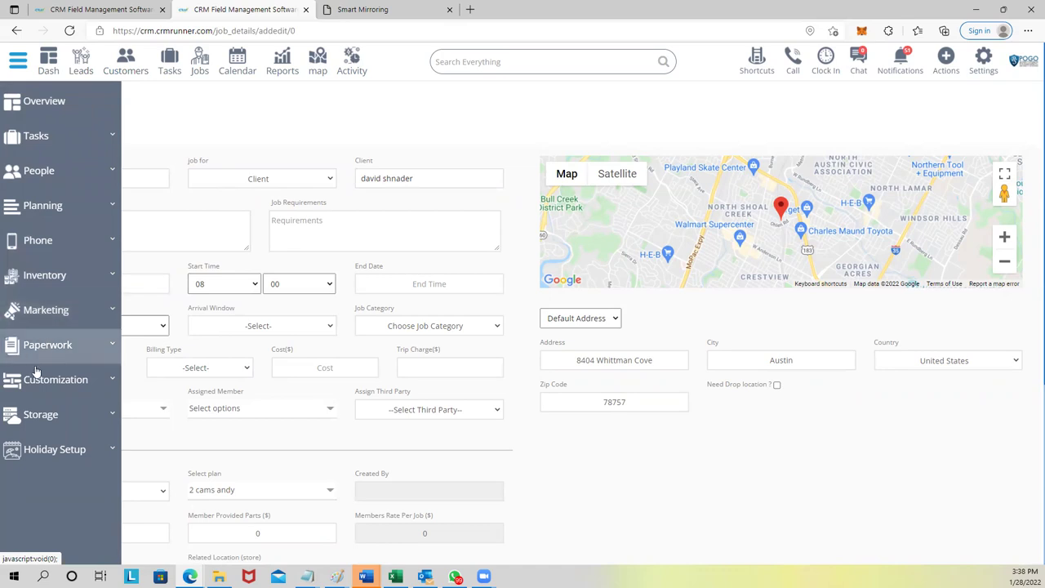
pyautogui.click(36, 307)
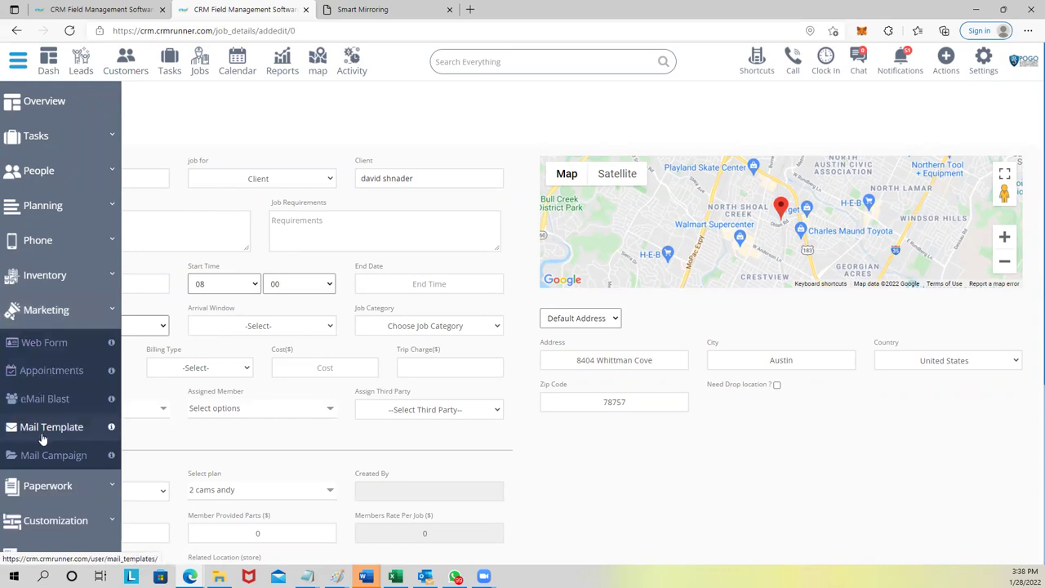
pyautogui.scroll(-1, 42, 439)
pyautogui.click(47, 383)
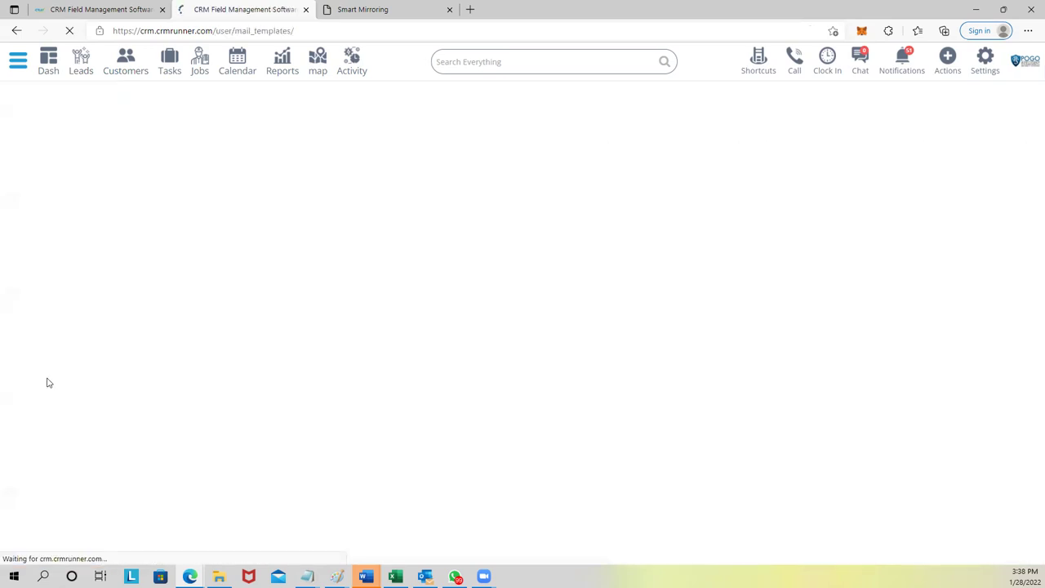
pyautogui.click(677, 268)
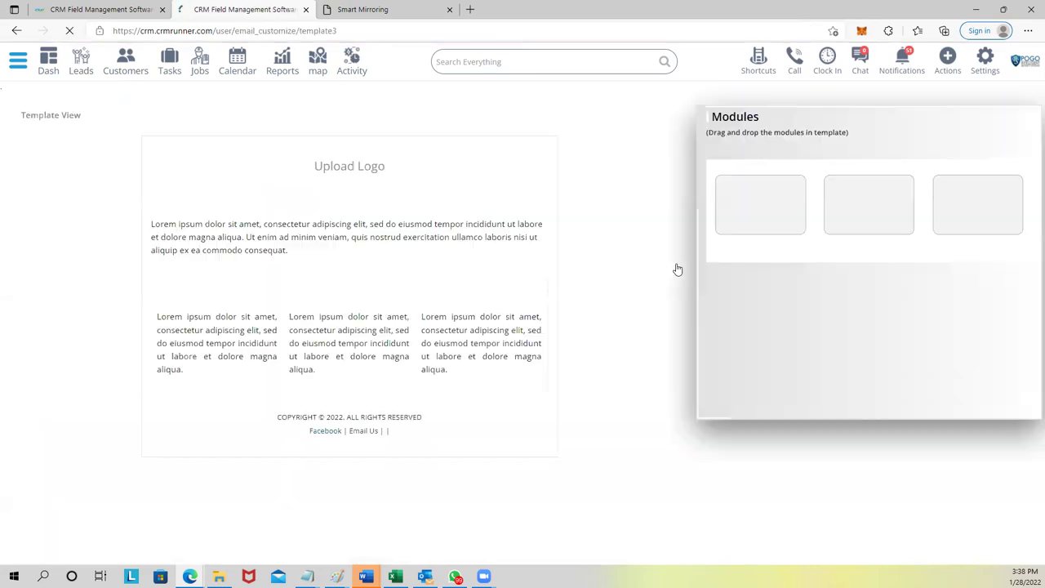
# Add a video block below the template's logo and a row of social media icons above the three photo columns.
pyautogui.moveTo(859, 285); pyautogui.dragTo(400, 221)
pyautogui.scroll(-3, 441, 218)
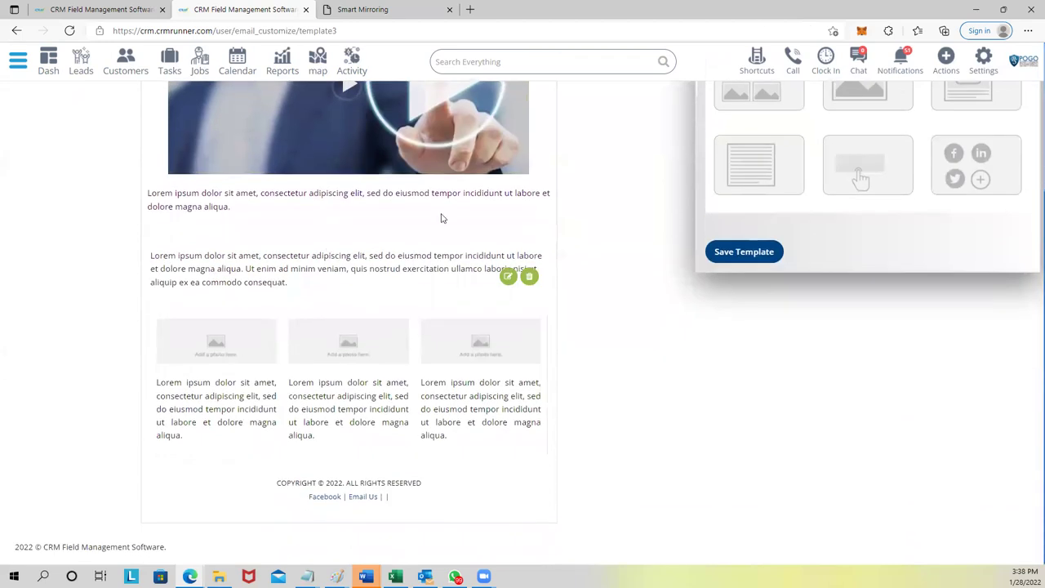
pyautogui.scroll(2, 299, 329)
pyautogui.moveTo(994, 330); pyautogui.dragTo(302, 490)
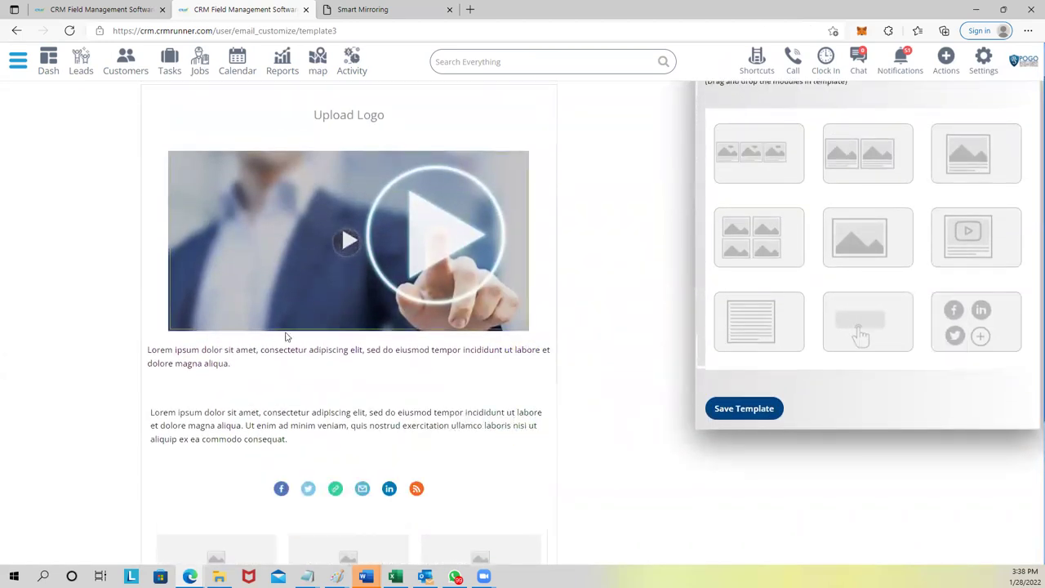
pyautogui.scroll(1, 286, 337)
# Select all listed customers and check the bulk actions available for them, including Send Email.
pyautogui.click(119, 65)
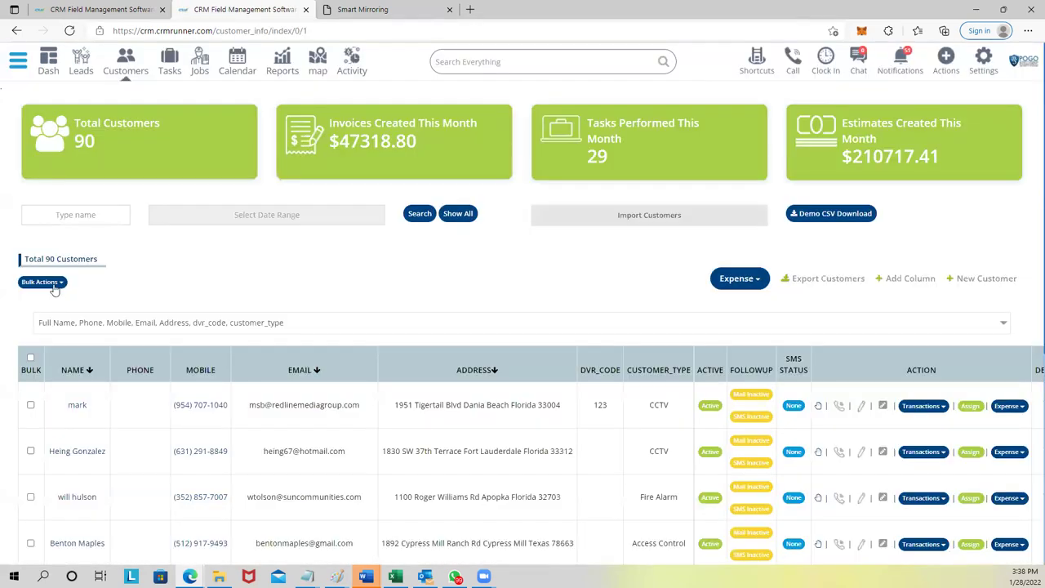
pyautogui.click(51, 284)
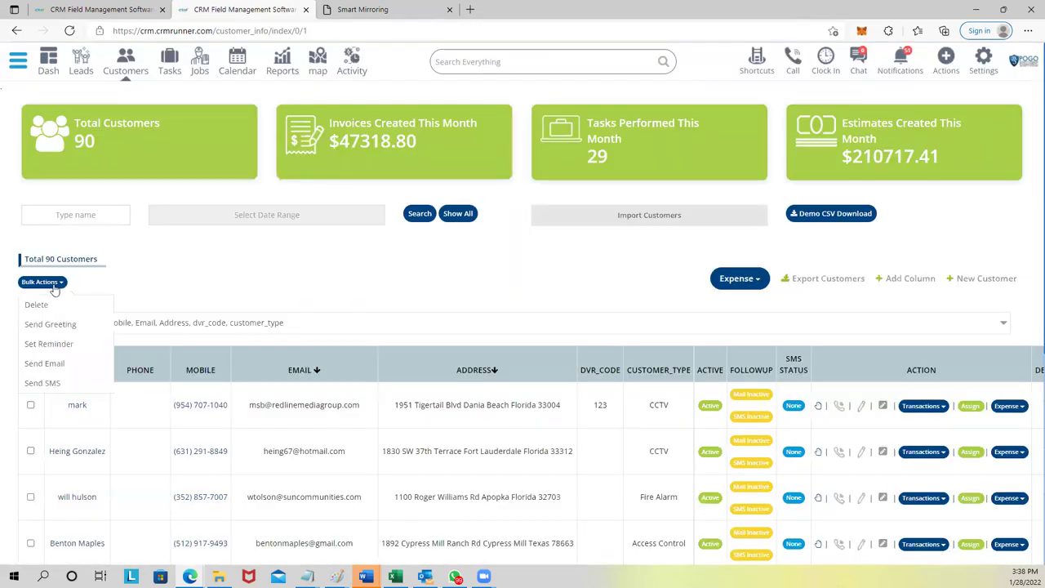
pyautogui.click(145, 288)
pyautogui.click(30, 360)
pyautogui.click(52, 282)
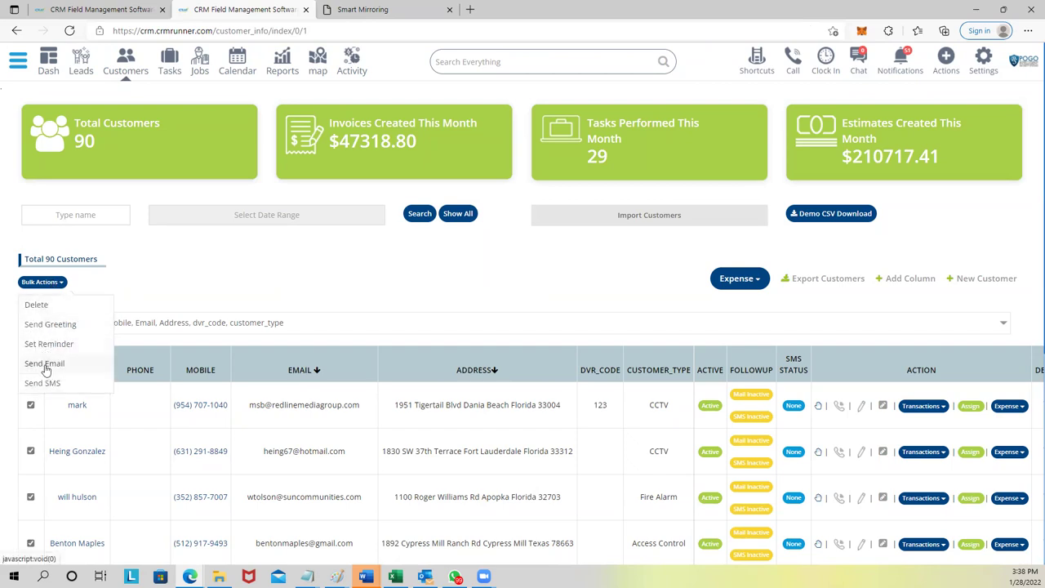
pyautogui.click(139, 286)
# Open the Bookings customization page and set its page title to "Boss Security".
pyautogui.click(18, 62)
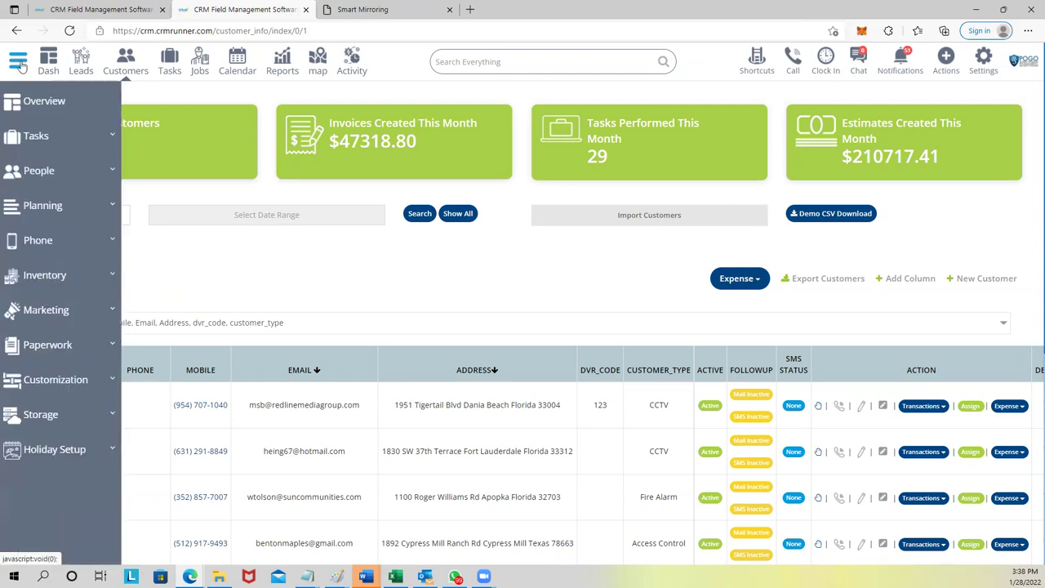
pyautogui.click(54, 380)
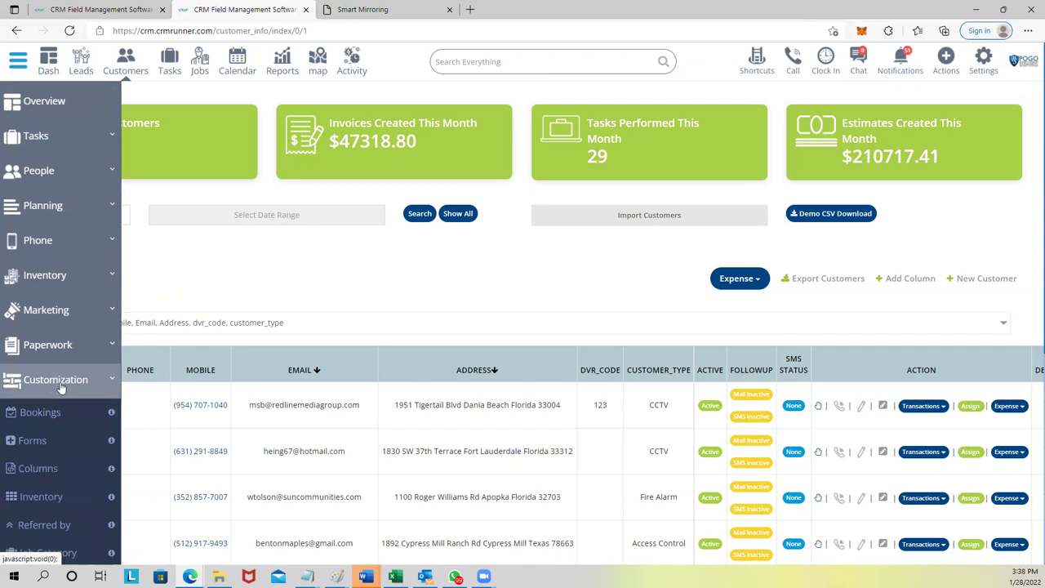
pyautogui.scroll(-2, 49, 380)
pyautogui.click(55, 342)
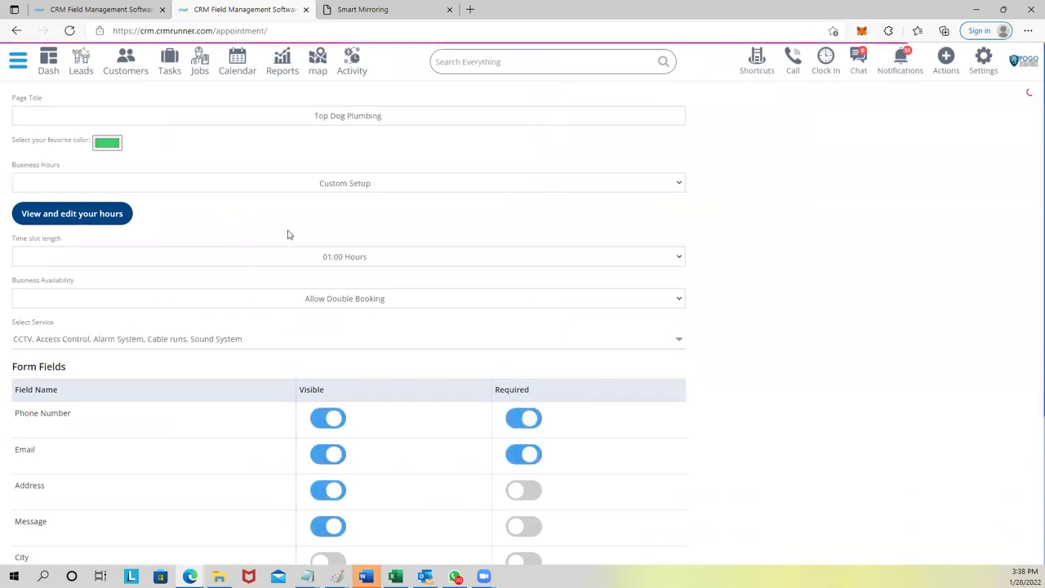
pyautogui.tripleClick(365, 111)
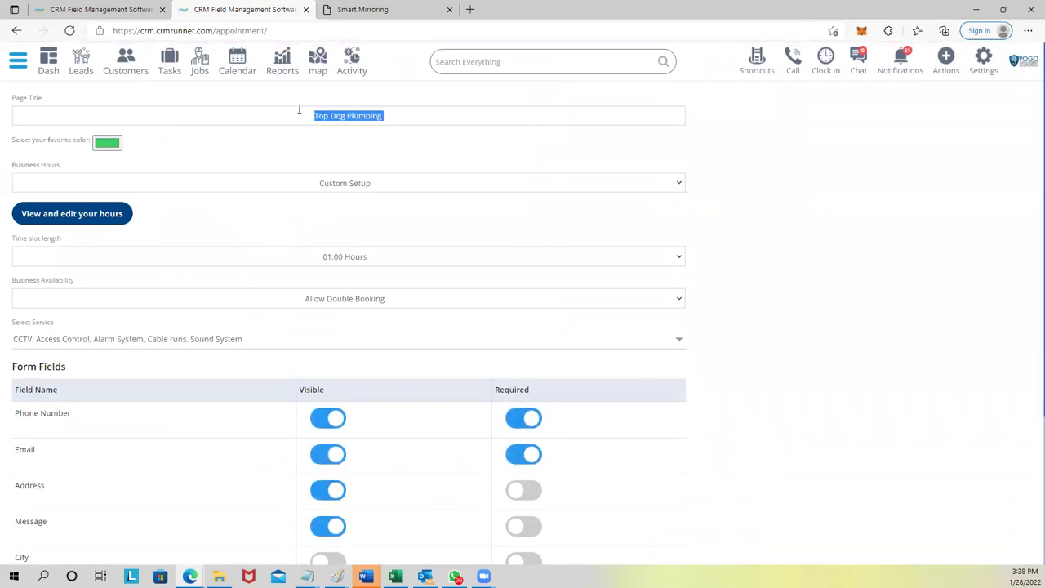
pyautogui.press('BackSpace')
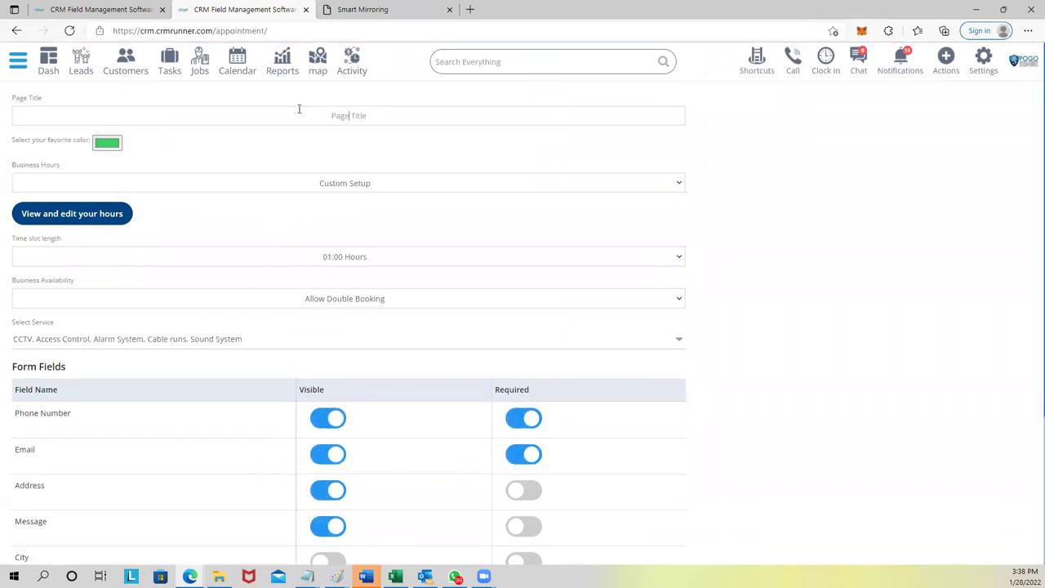
pyautogui.write('Boss Security')
# Set the booking page's favorite color to blue (RGB 23, 126, 238) and save the custom business hours as they are.
pyautogui.click(115, 143)
pyautogui.moveTo(167, 250); pyautogui.dragTo(178, 252)
pyautogui.moveTo(206, 198); pyautogui.dragTo(219, 160)
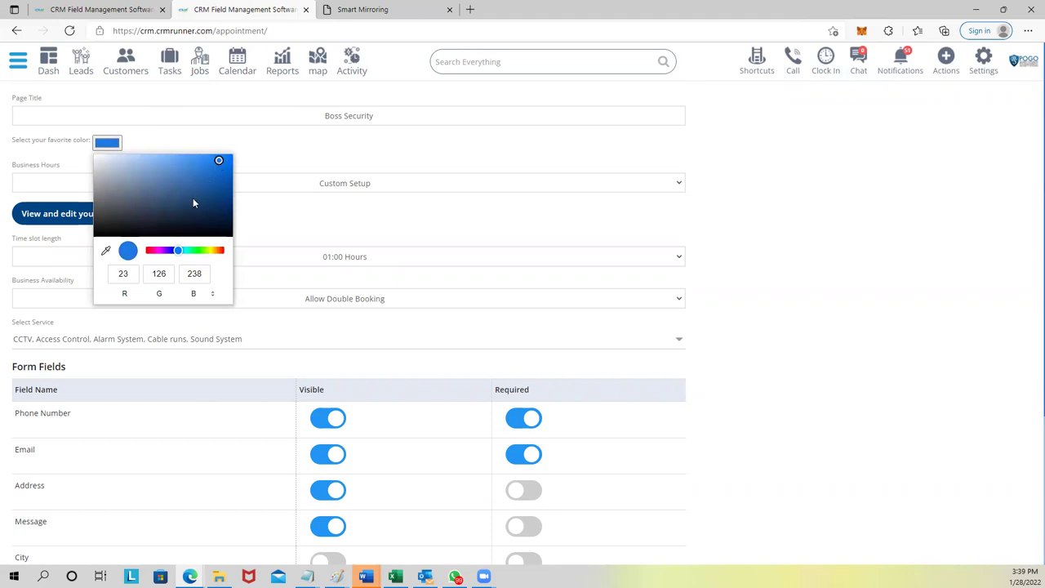
pyautogui.click(274, 210)
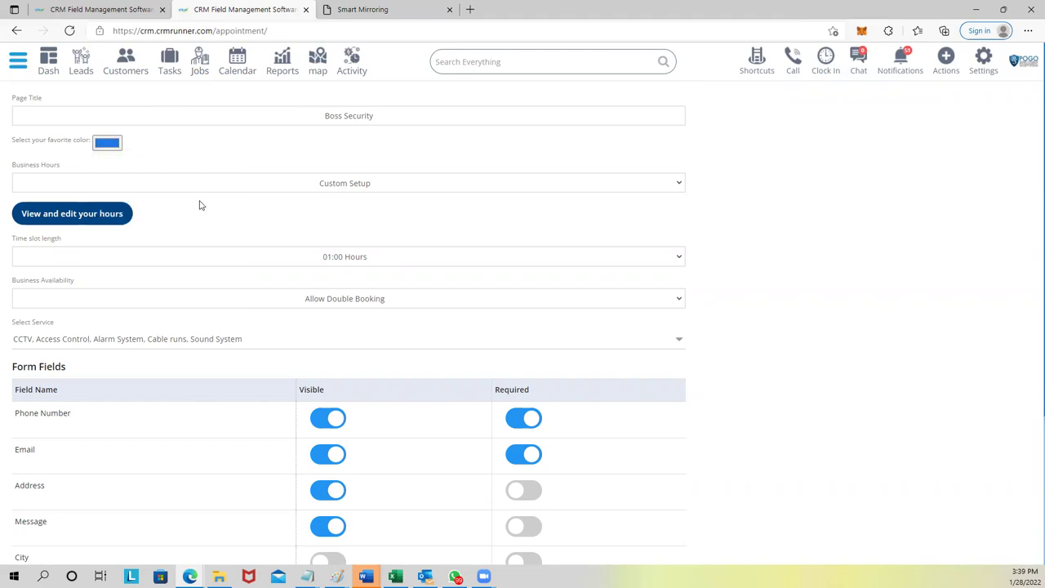
pyautogui.click(92, 214)
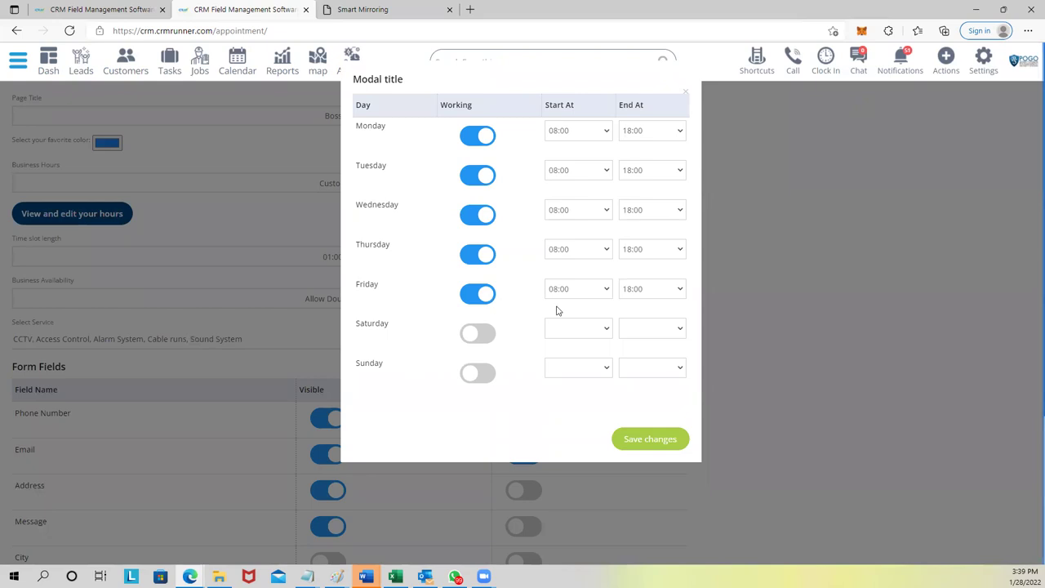
pyautogui.click(650, 438)
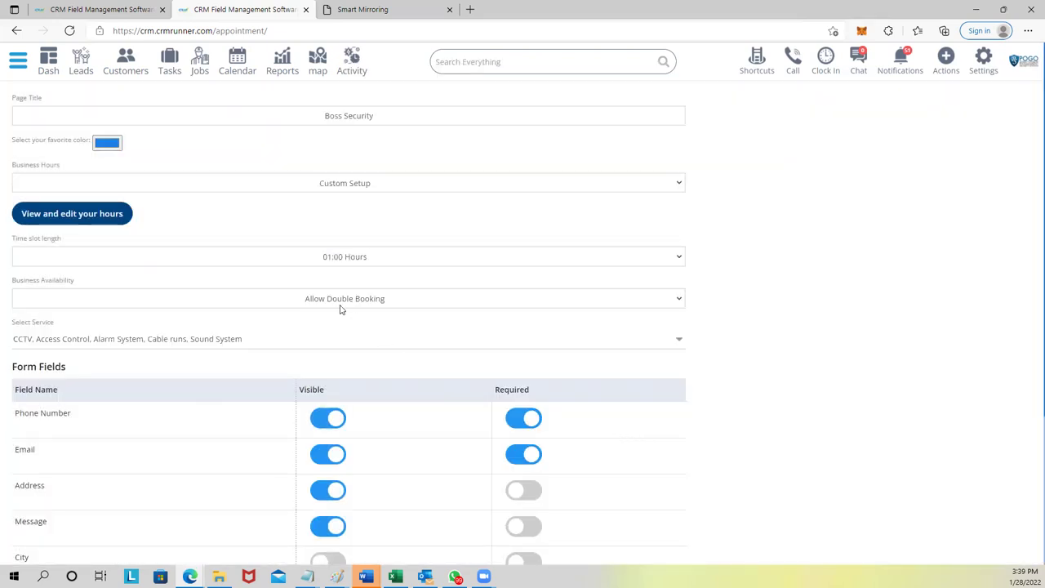
# Check the services offered on the booking page and save the appointment setup.
pyautogui.scroll(-2, 203, 209)
pyautogui.click(118, 183)
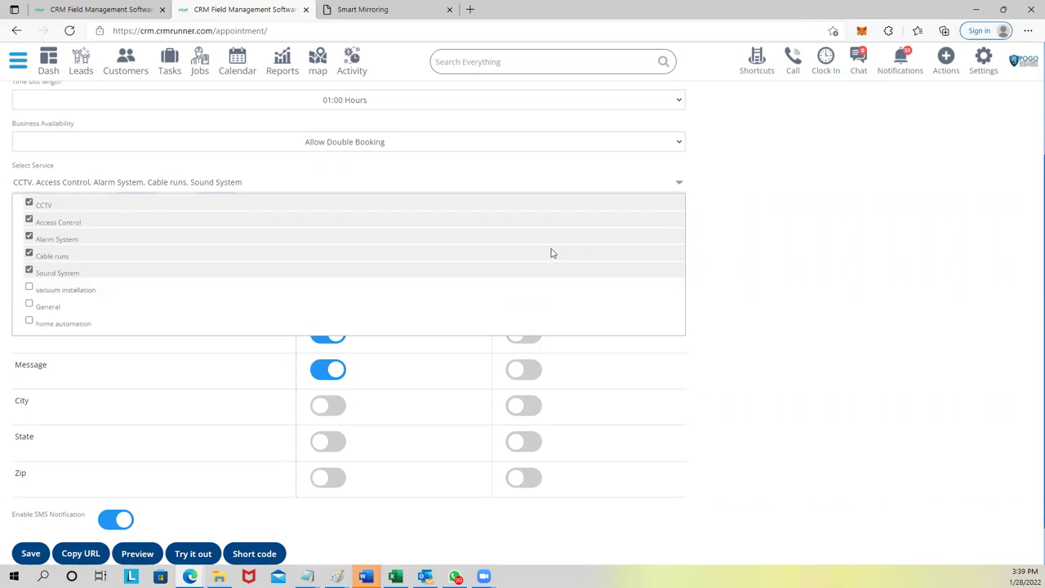
pyautogui.scroll(-1, 553, 254)
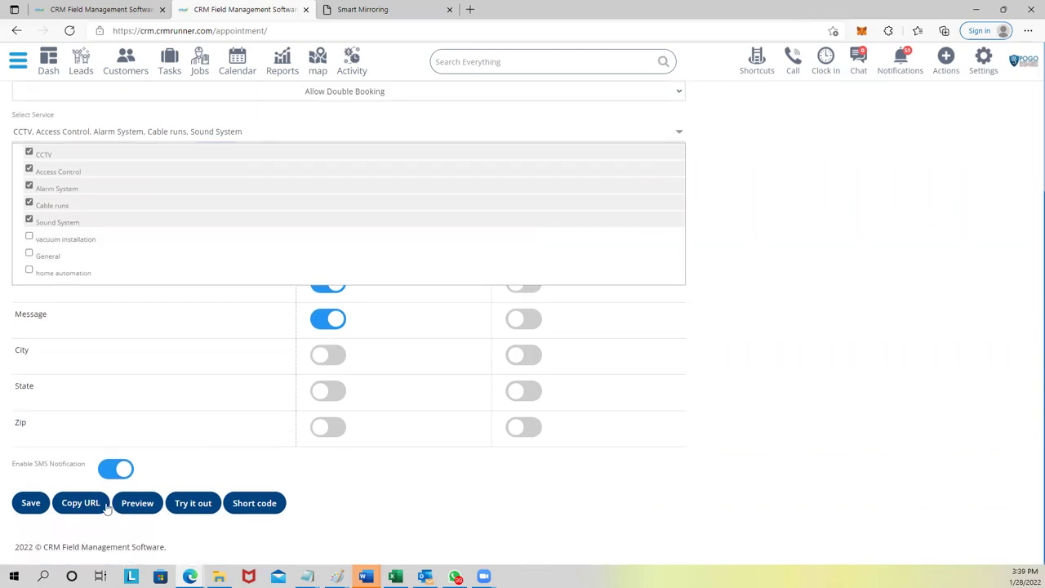
pyautogui.click(26, 503)
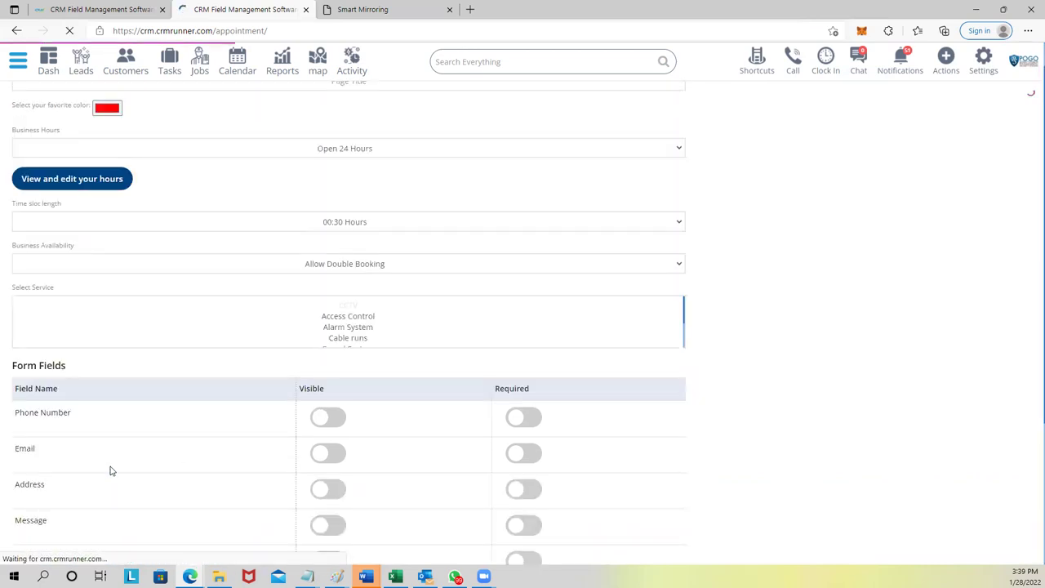
# Preview the booking form by choosing Monday, January 31st 2022, the 08:00 - 09:00 slot and the Alarm System service.
pyautogui.click(136, 503)
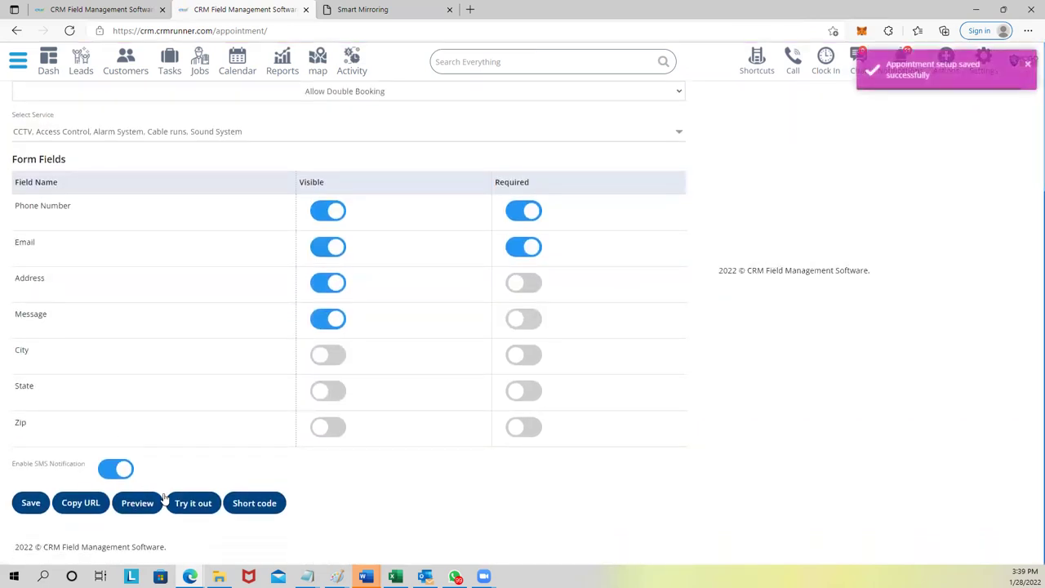
pyautogui.scroll(3, 858, 339)
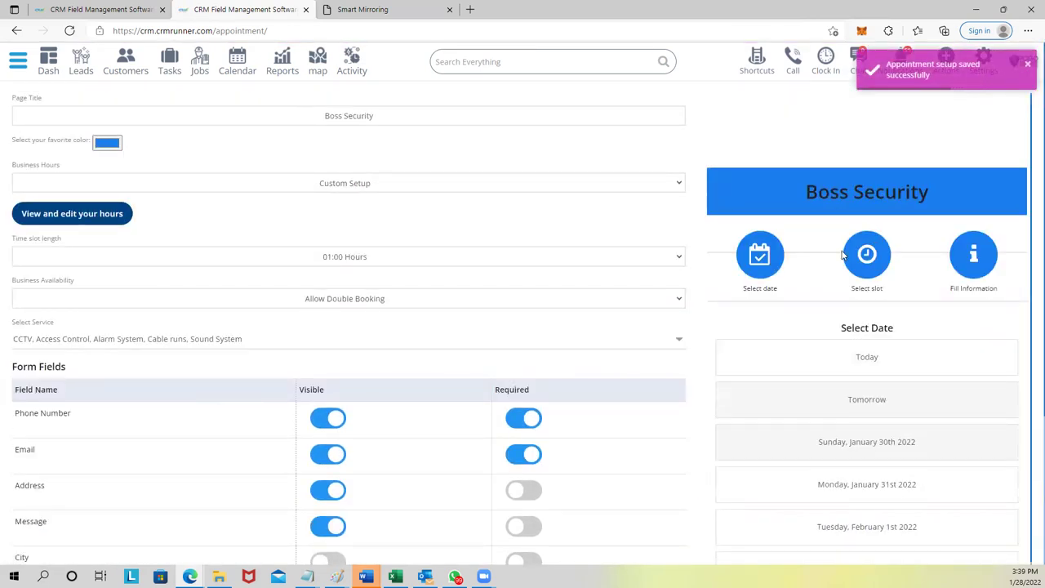
pyautogui.scroll(-1, 823, 232)
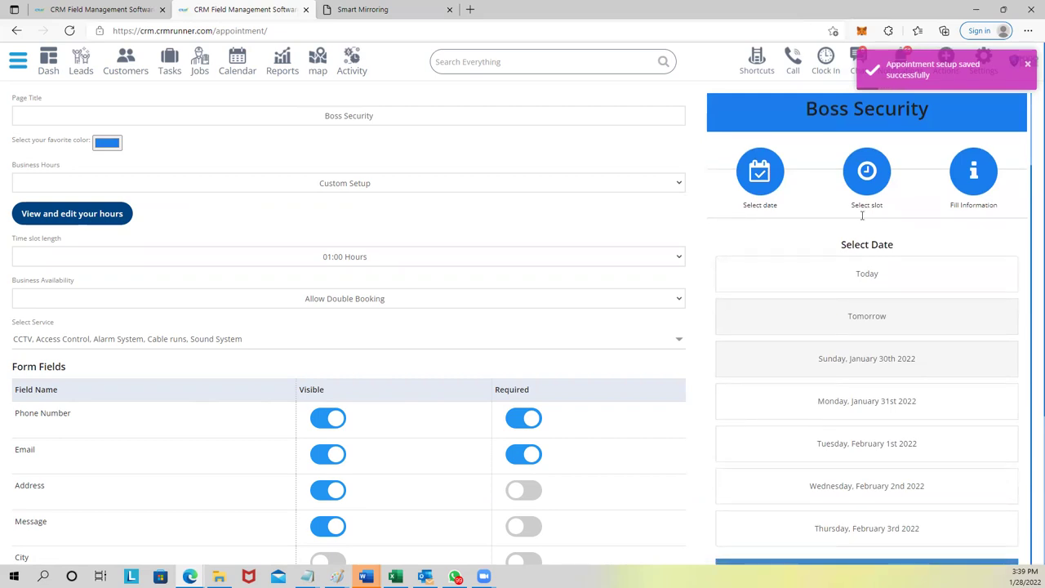
pyautogui.click(843, 406)
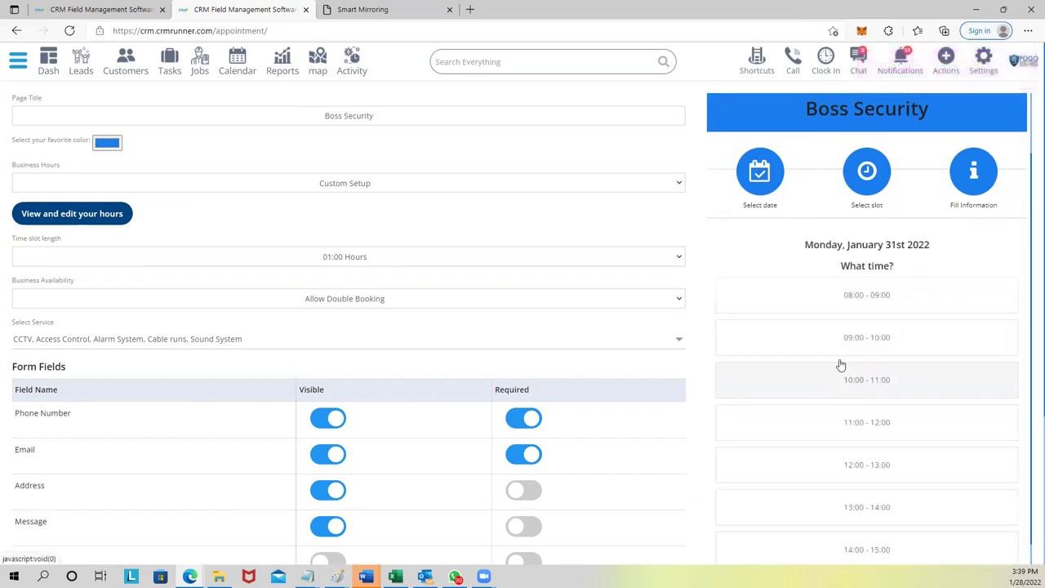
pyautogui.click(846, 290)
pyautogui.click(829, 327)
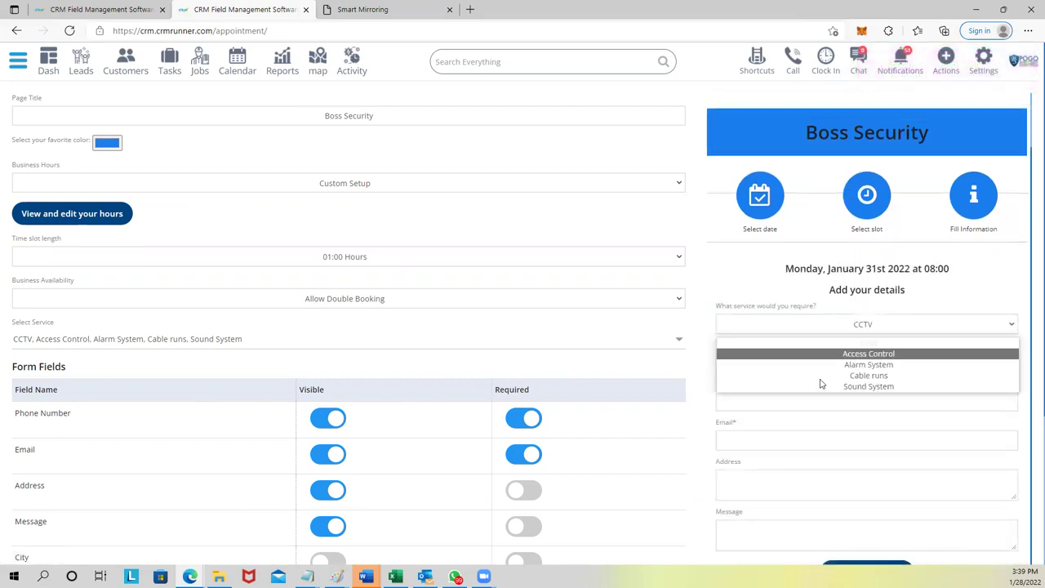
pyautogui.click(824, 364)
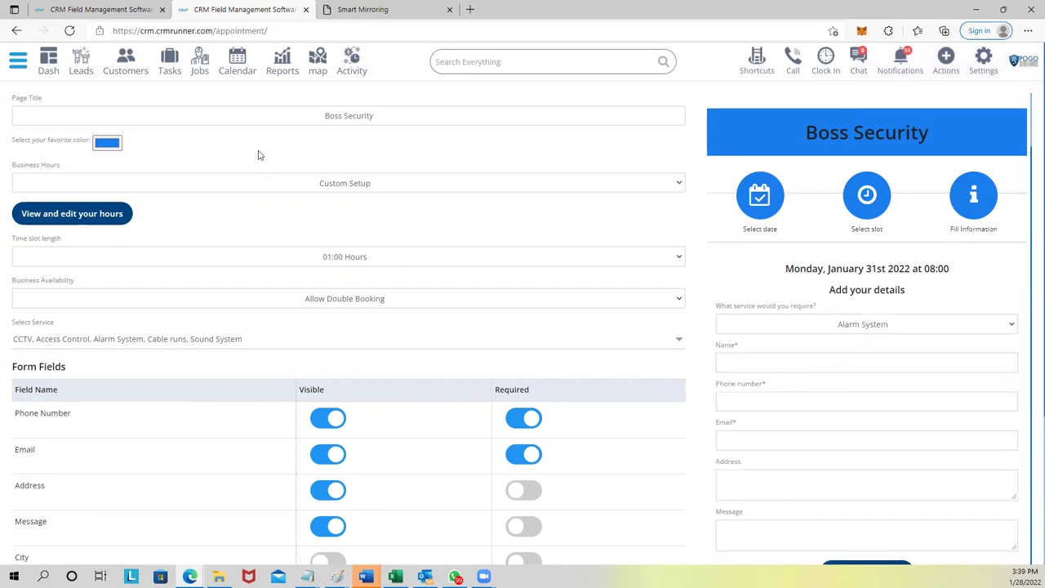
pyautogui.scroll(-3, 220, 245)
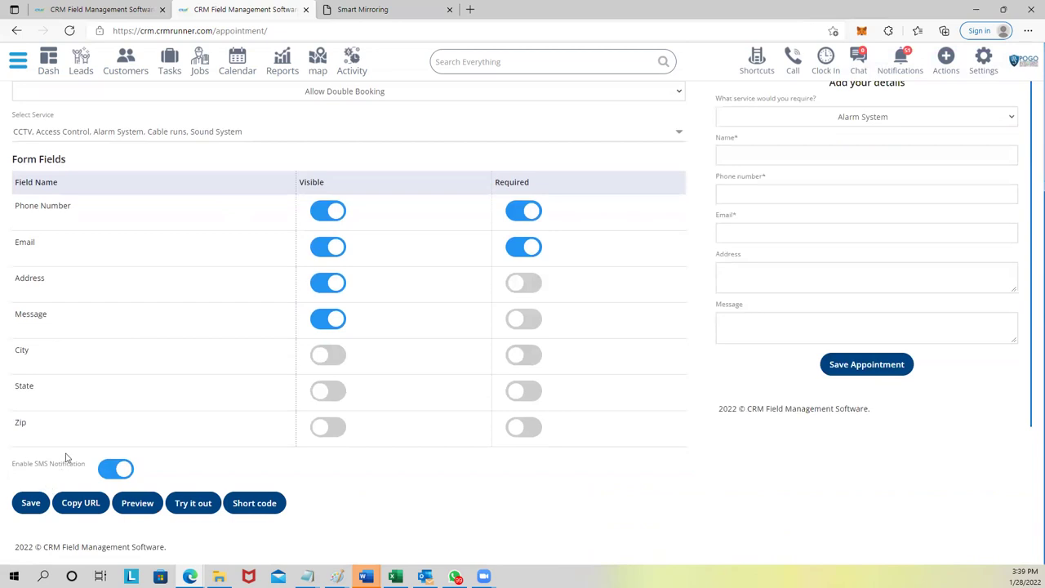
# View the leads list, and open the Set Sms Content page from the customization options.
pyautogui.click(82, 59)
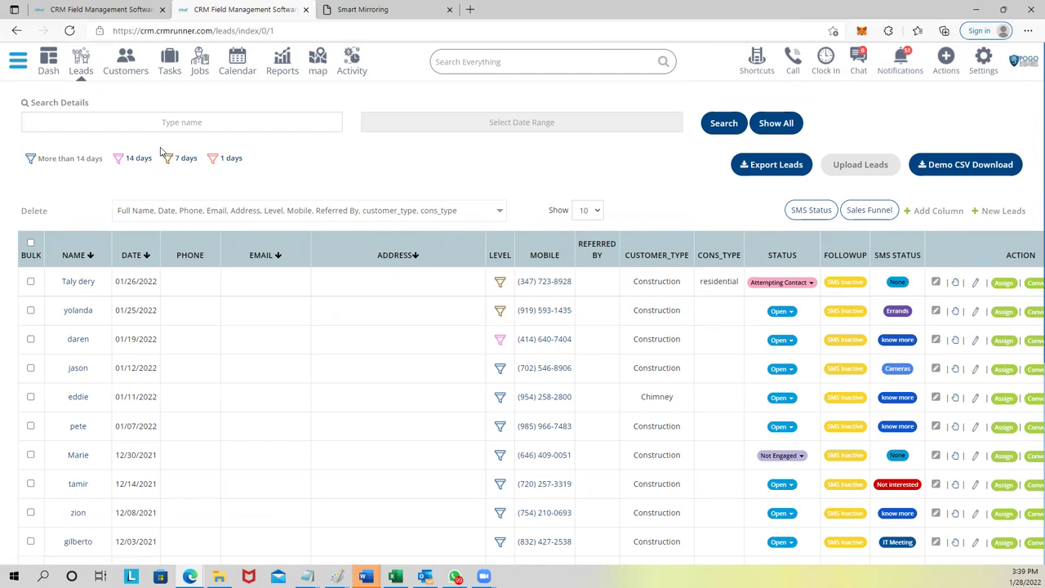
pyautogui.click(18, 60)
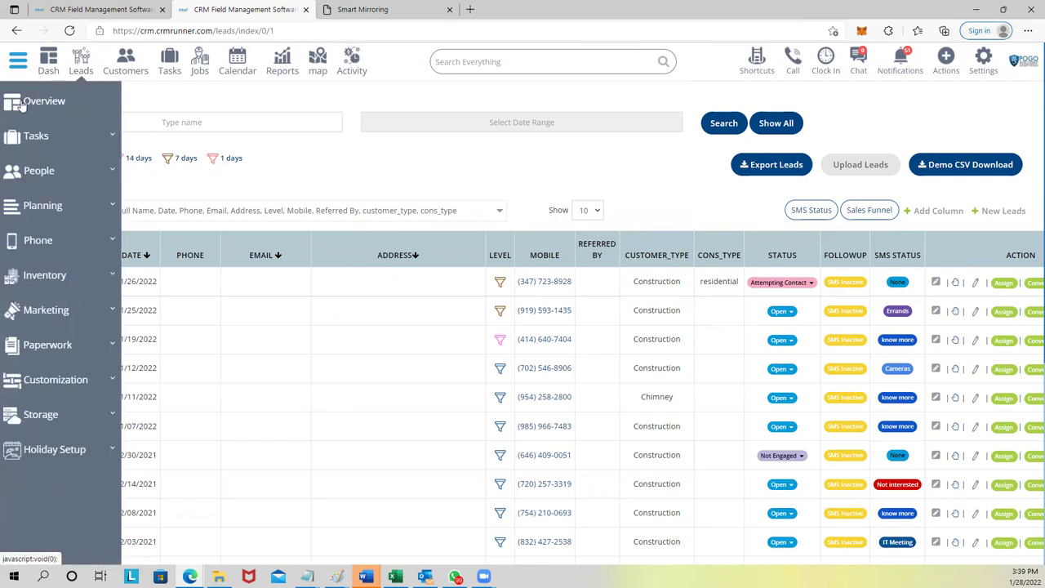
pyautogui.click(39, 380)
pyautogui.scroll(-3, 41, 396)
pyautogui.click(53, 498)
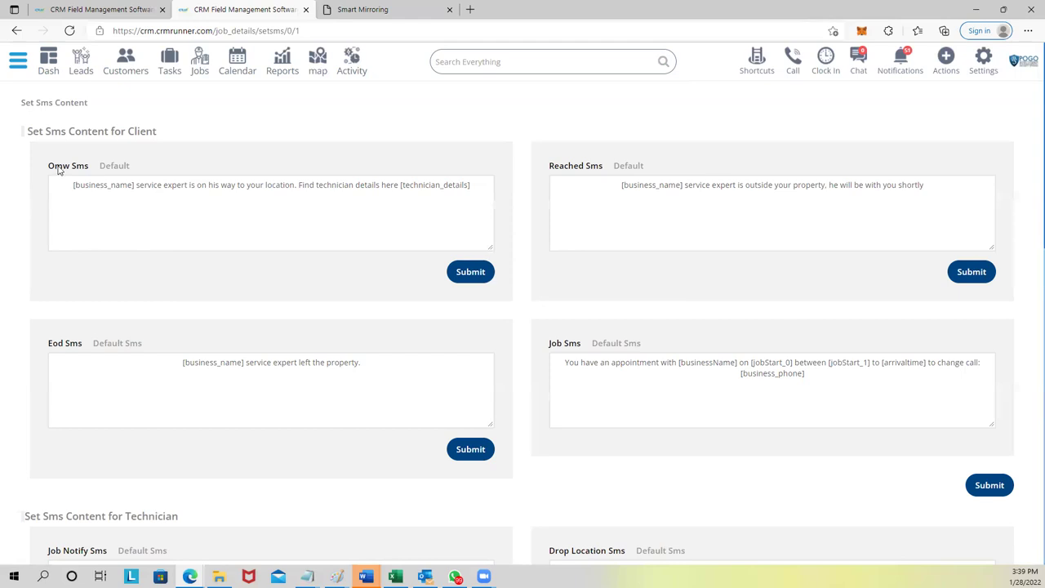
# Review the SMS texts for clients, technicians, employees, admin and lead providers, including the Omw Sms and Birthday Sms.
pyautogui.moveTo(50, 167); pyautogui.dragTo(86, 170)
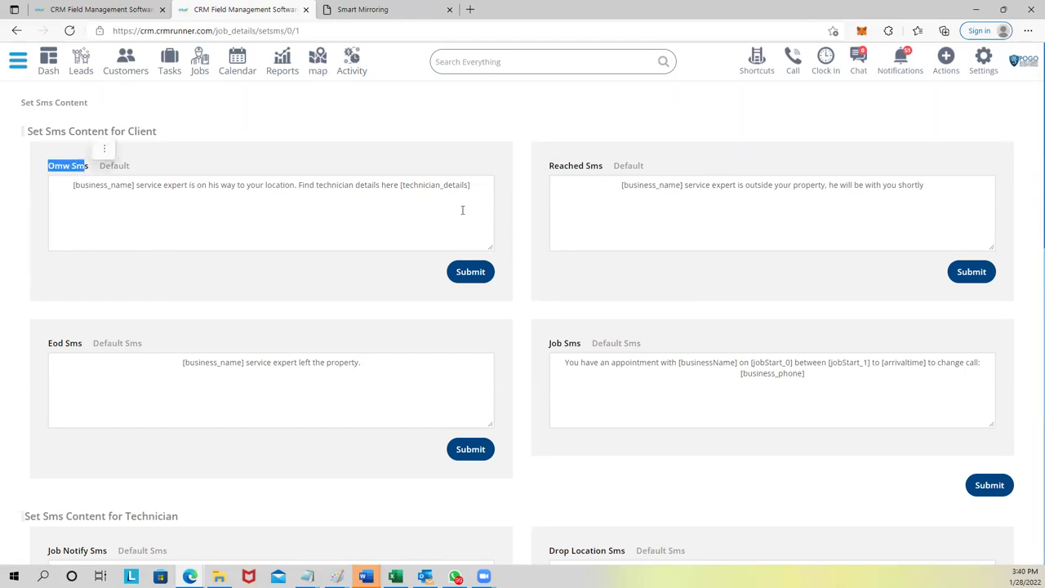
pyautogui.scroll(-6, 329, 285)
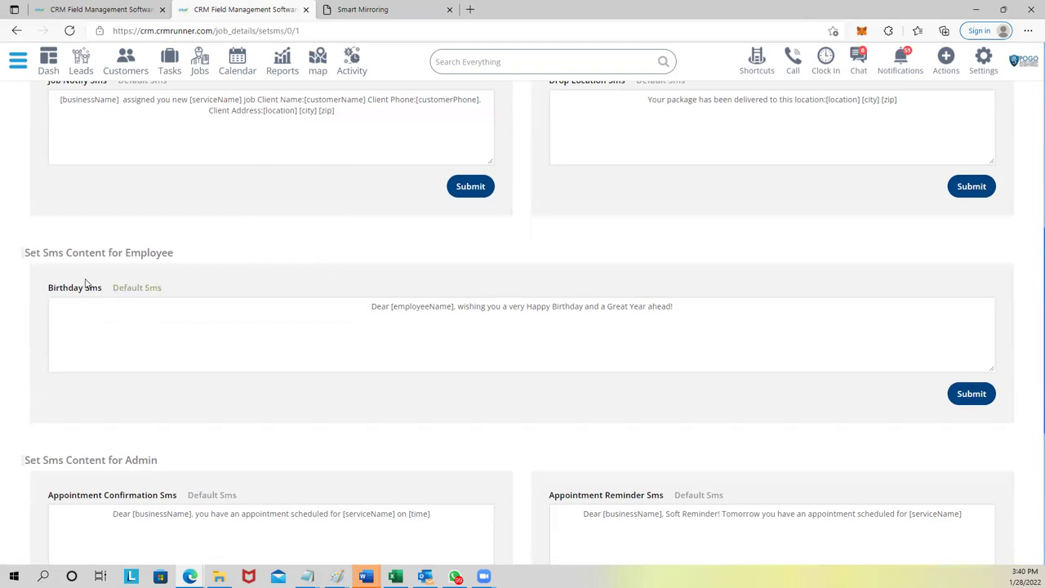
pyautogui.moveTo(51, 293); pyautogui.dragTo(102, 291)
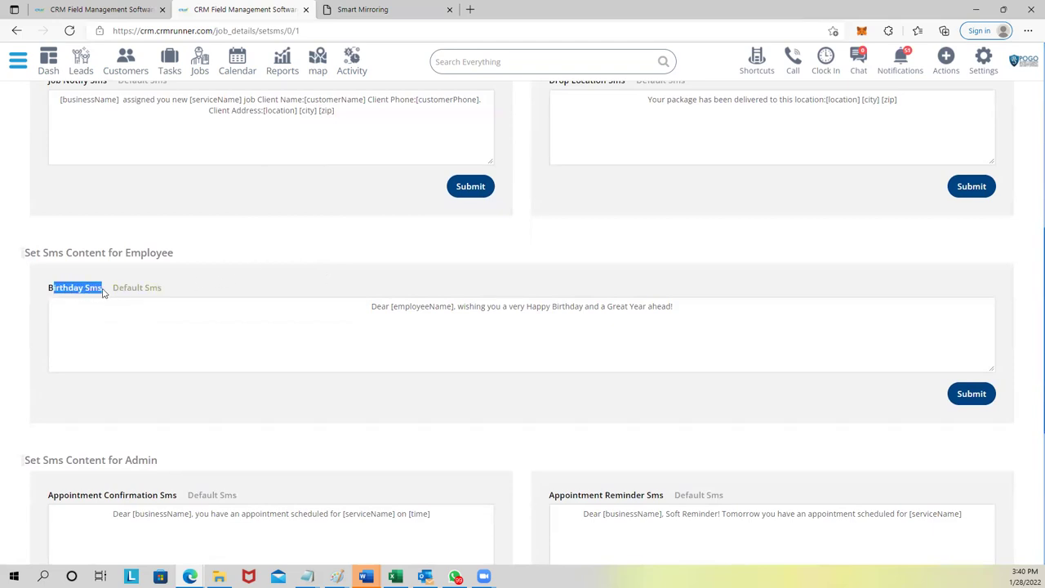
pyautogui.scroll(-4, 520, 347)
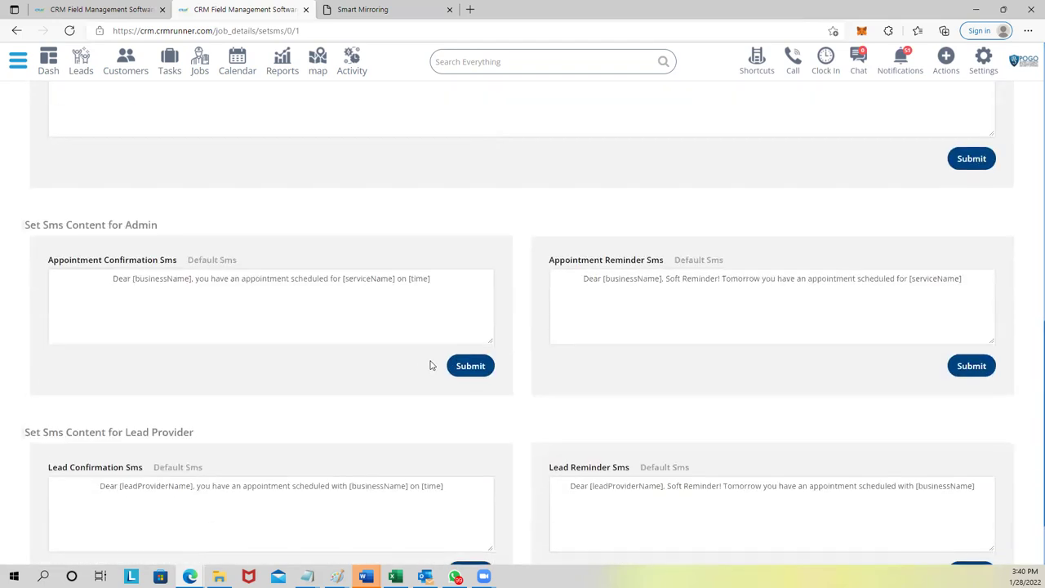
# Open the estimate and invoice page settings from the Pages customization option.
pyautogui.scroll(4, 332, 322)
pyautogui.click(18, 61)
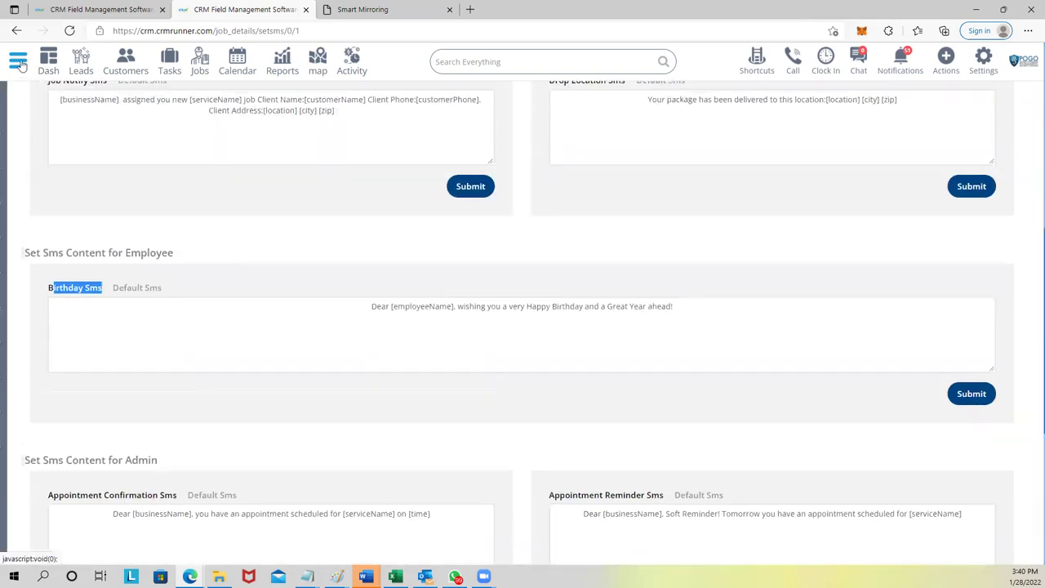
pyautogui.click(75, 378)
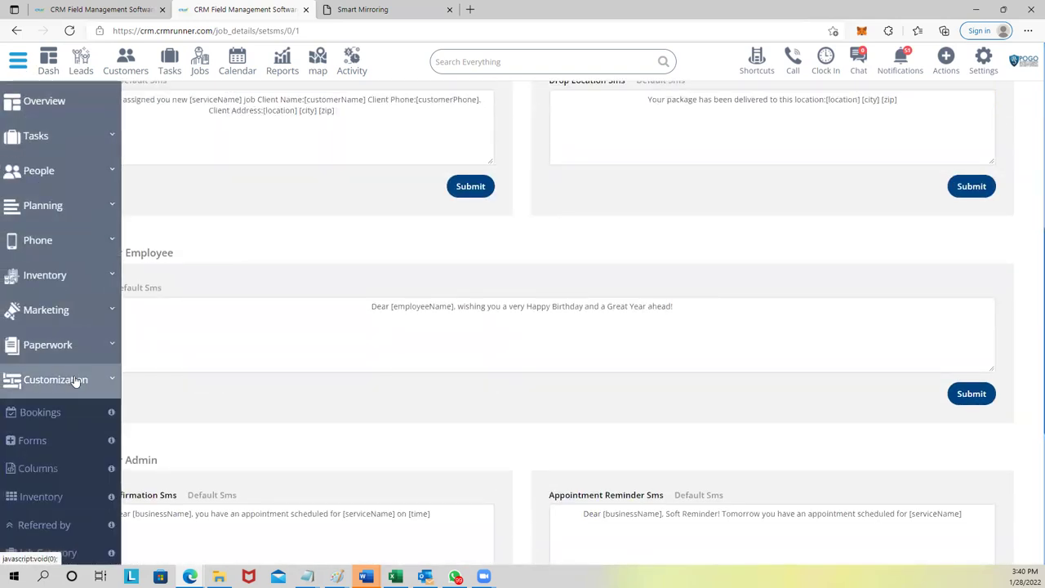
pyautogui.scroll(-3, 77, 383)
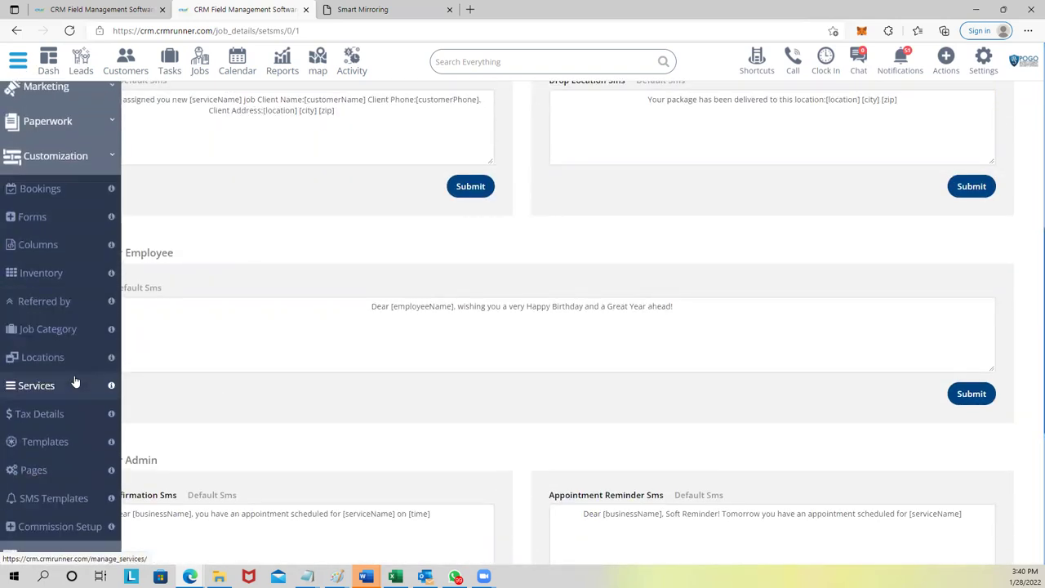
pyautogui.click(50, 469)
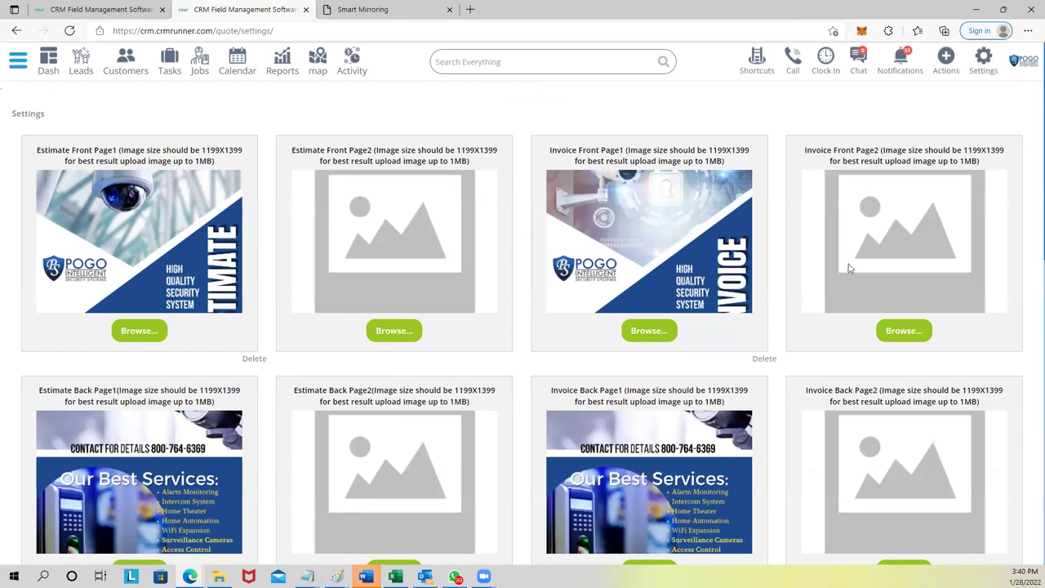
# Review the estimate and invoice cover images, default mail subjects and content, terms and conditions, and image and signature options.
pyautogui.scroll(-5, 776, 438)
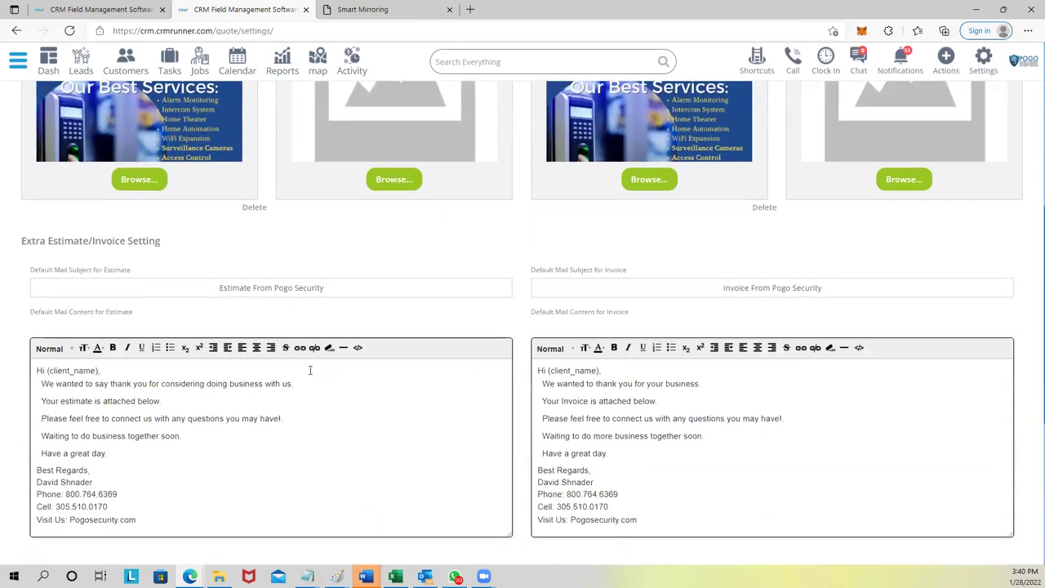
pyautogui.scroll(-4, 351, 390)
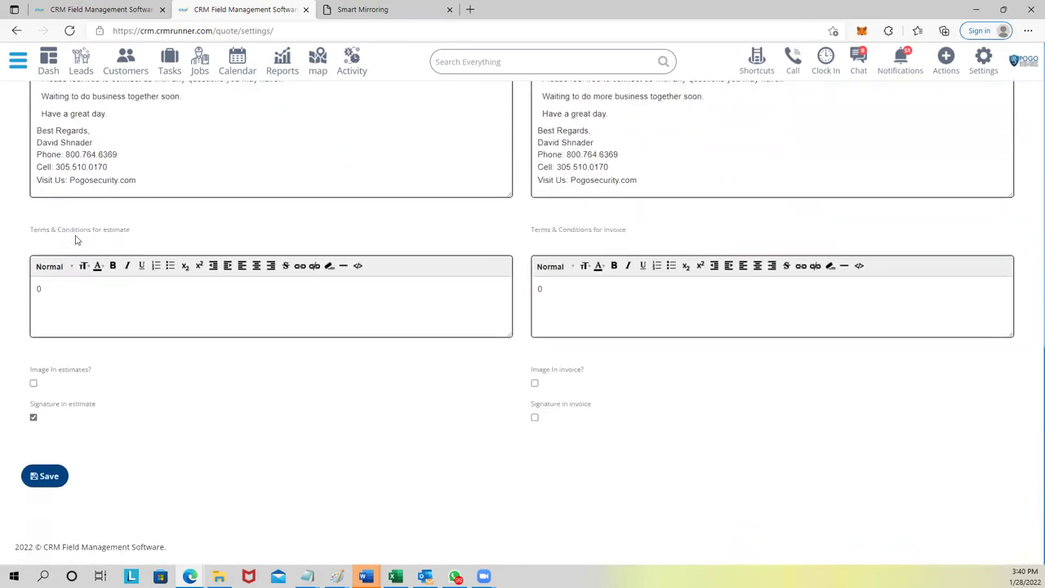
pyautogui.moveTo(33, 231); pyautogui.dragTo(122, 234)
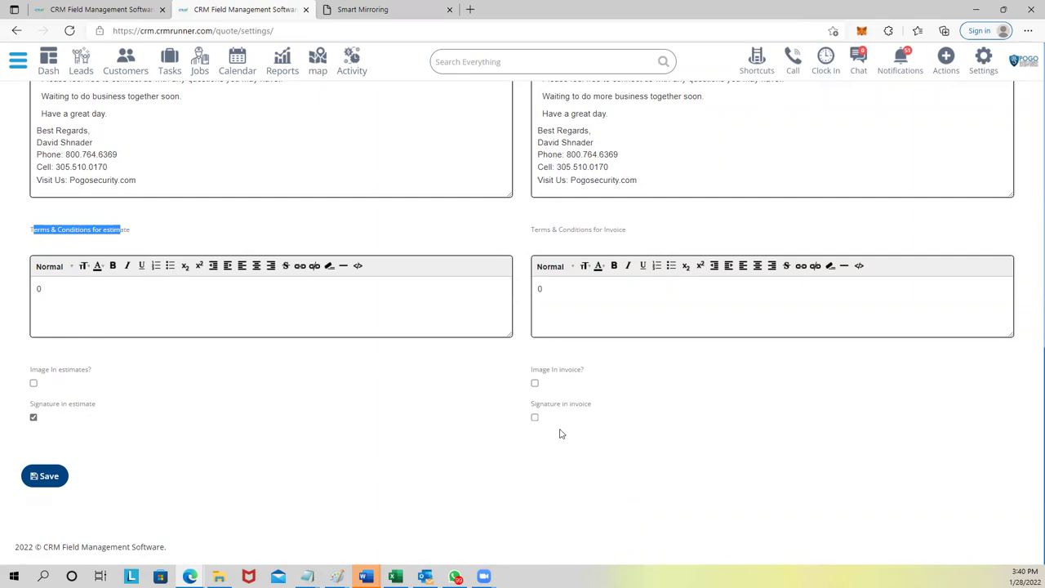
pyautogui.scroll(5, 378, 367)
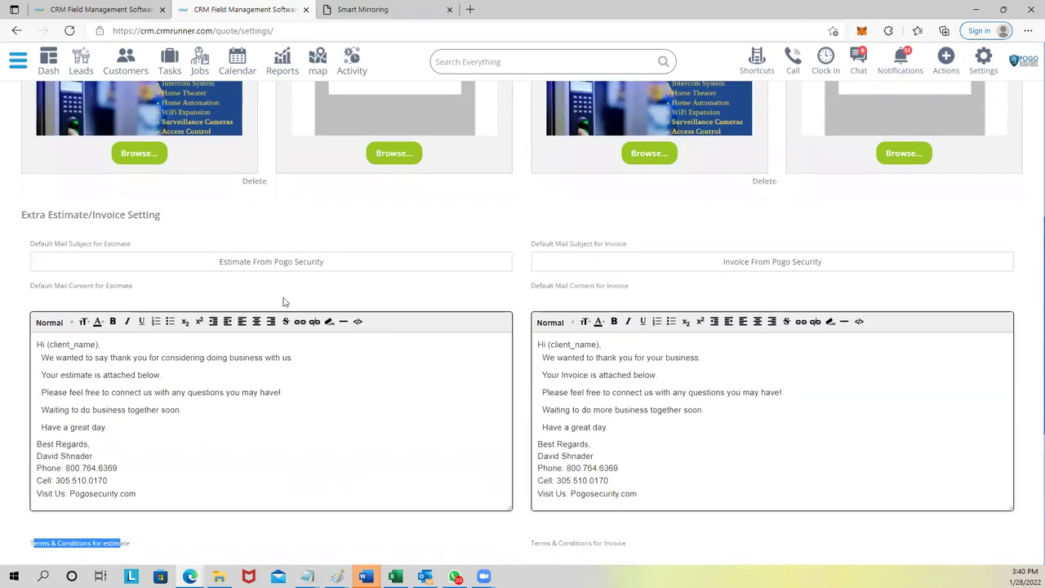
pyautogui.scroll(4, 283, 302)
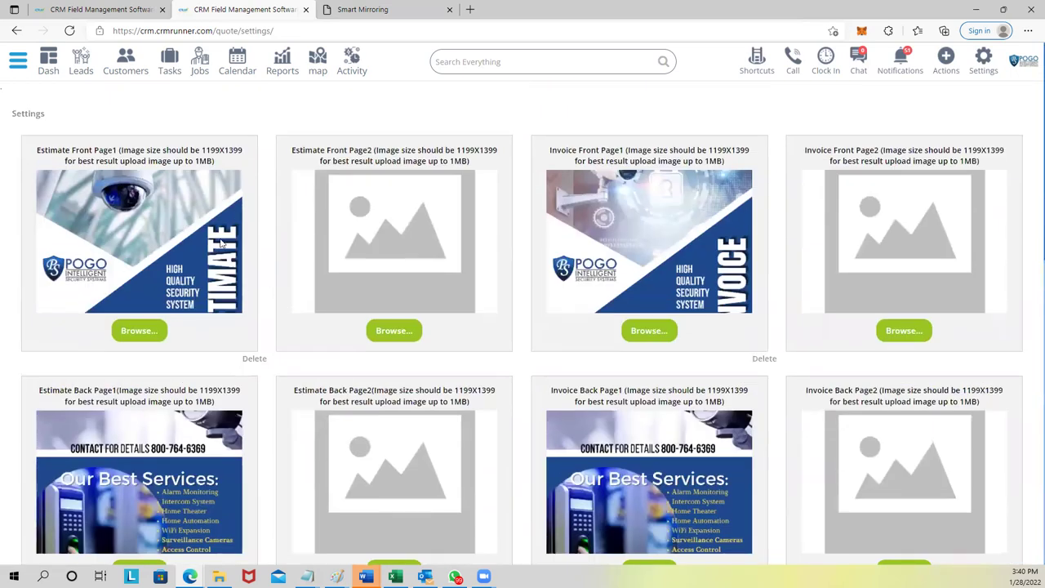
# Open the Electronic Signature documents list from the shortcuts.
pyautogui.click(18, 62)
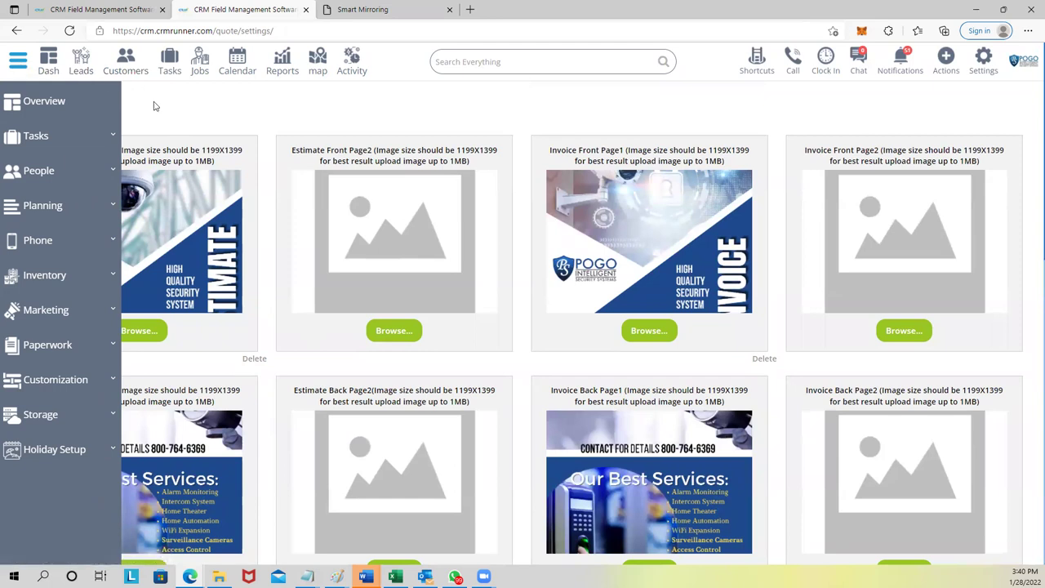
pyautogui.click(755, 62)
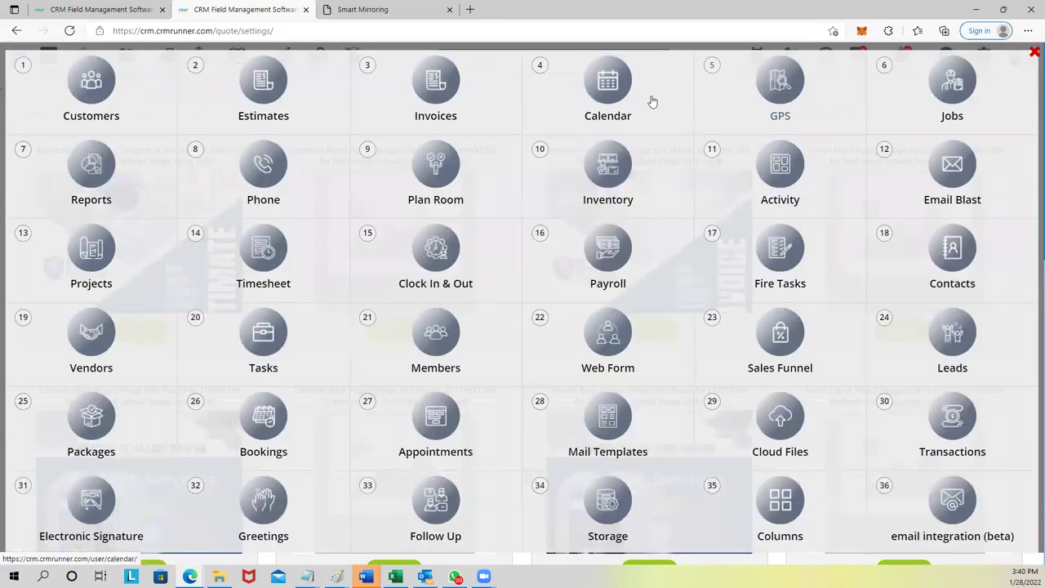
pyautogui.click(89, 504)
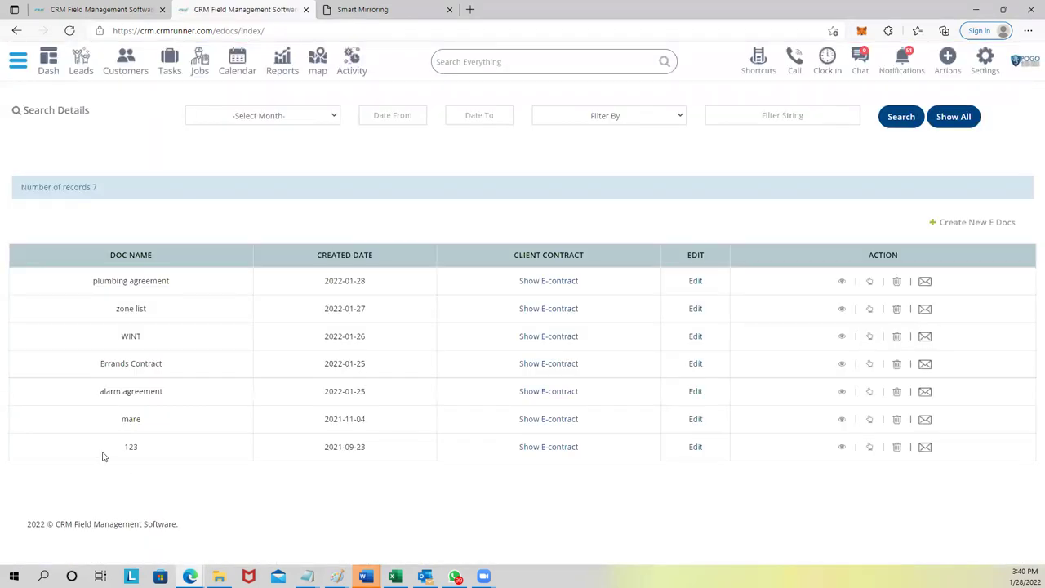
# Create a new e-document named "agreement alarm", upload the service agreement PDF from Downloads and submit it.
pyautogui.click(976, 221)
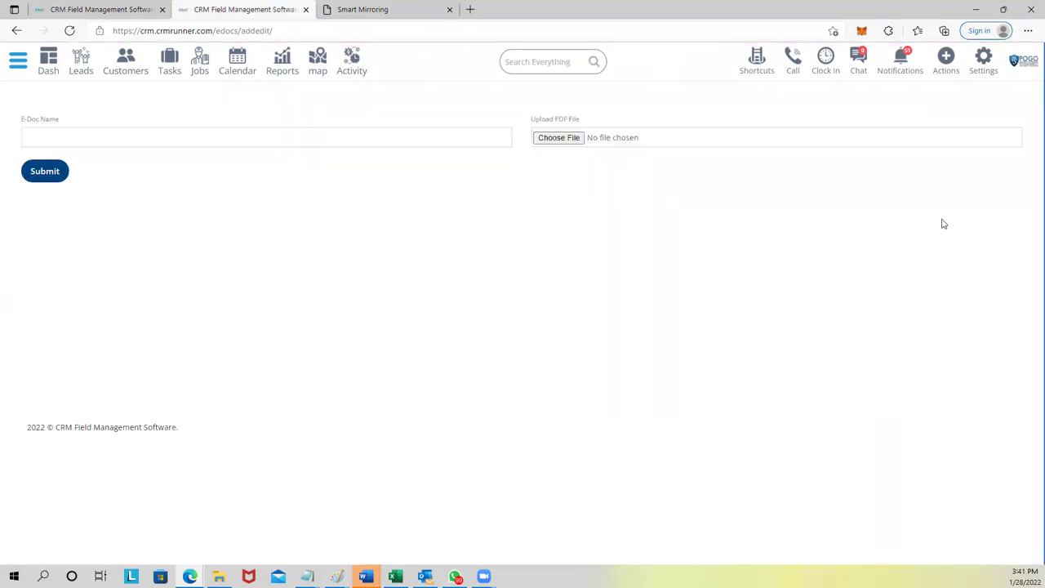
pyautogui.write('agreement.ri')
pyautogui.press('BackSpace')
pyautogui.press('BackSpace')
pyautogui.press('BackSpace')
pyautogui.write('alarm')
pyautogui.click(558, 138)
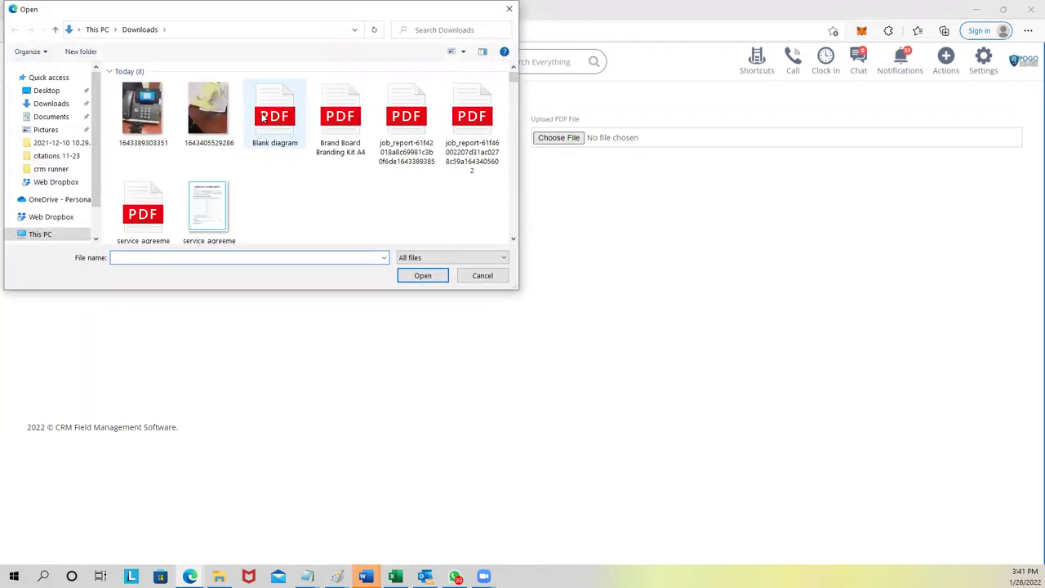
pyautogui.click(143, 211)
pyautogui.click(421, 276)
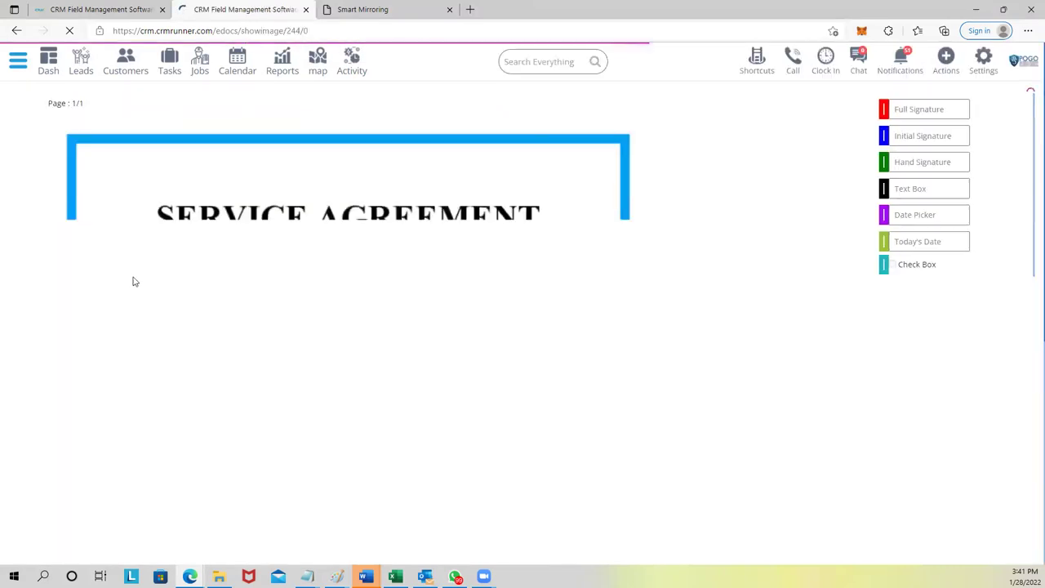
# Place a mandatory Text Box field for customer use on service line 1 of the agreement.
pyautogui.scroll(-1, 531, 270)
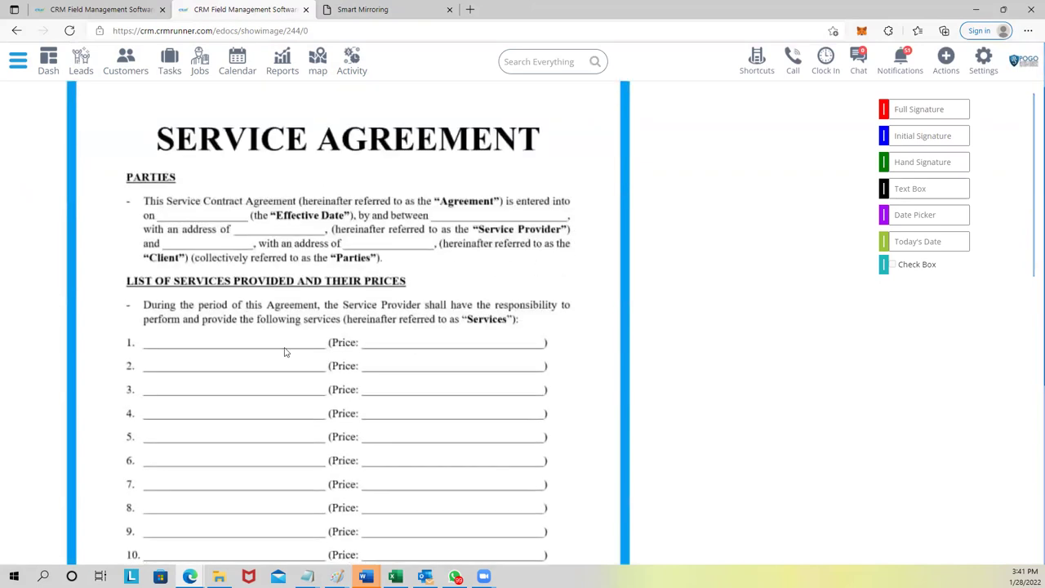
pyautogui.scroll(1, 337, 234)
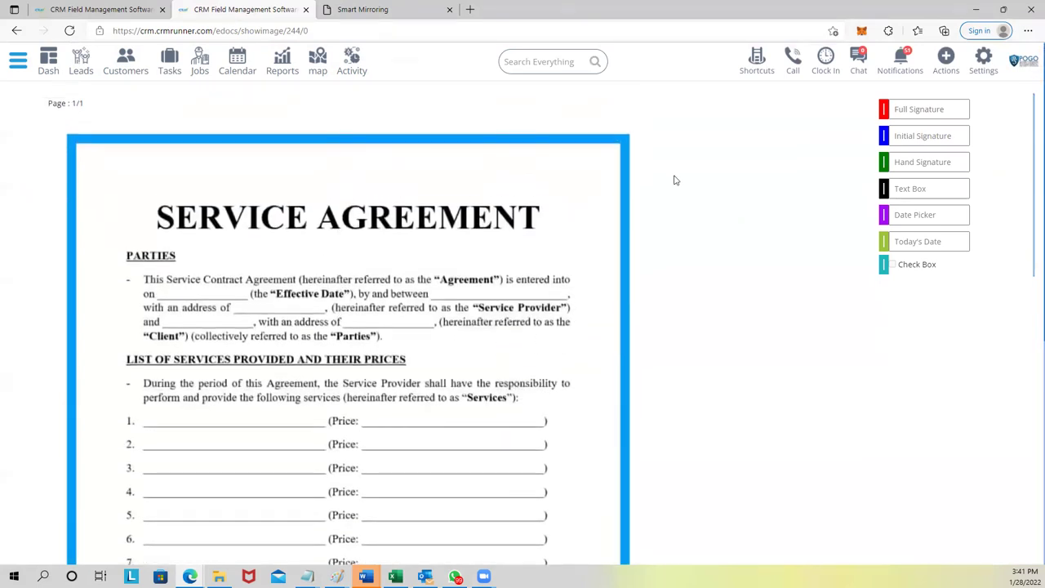
pyautogui.moveTo(884, 190); pyautogui.dragTo(147, 418)
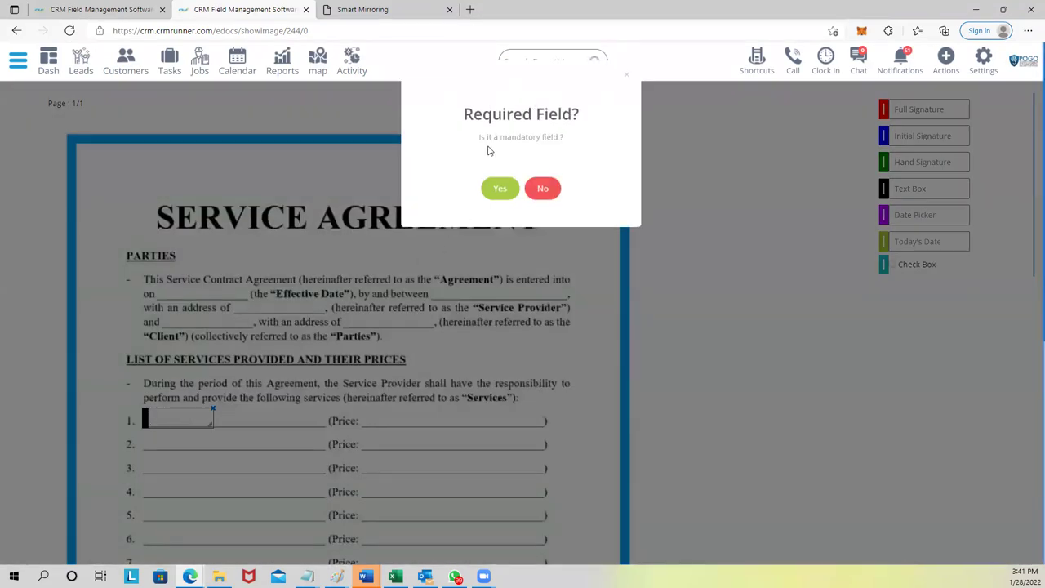
pyautogui.click(504, 189)
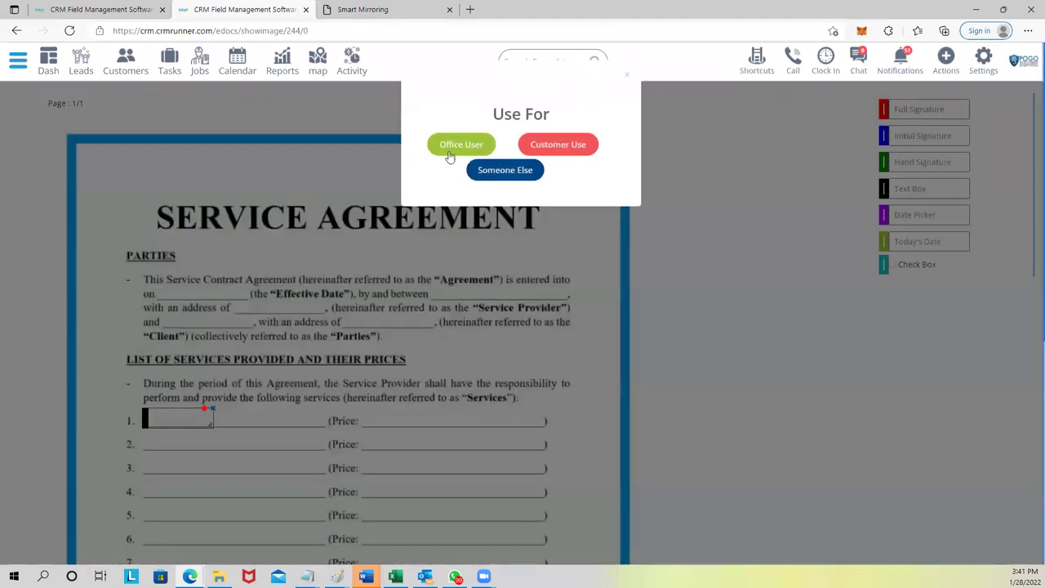
pyautogui.click(555, 145)
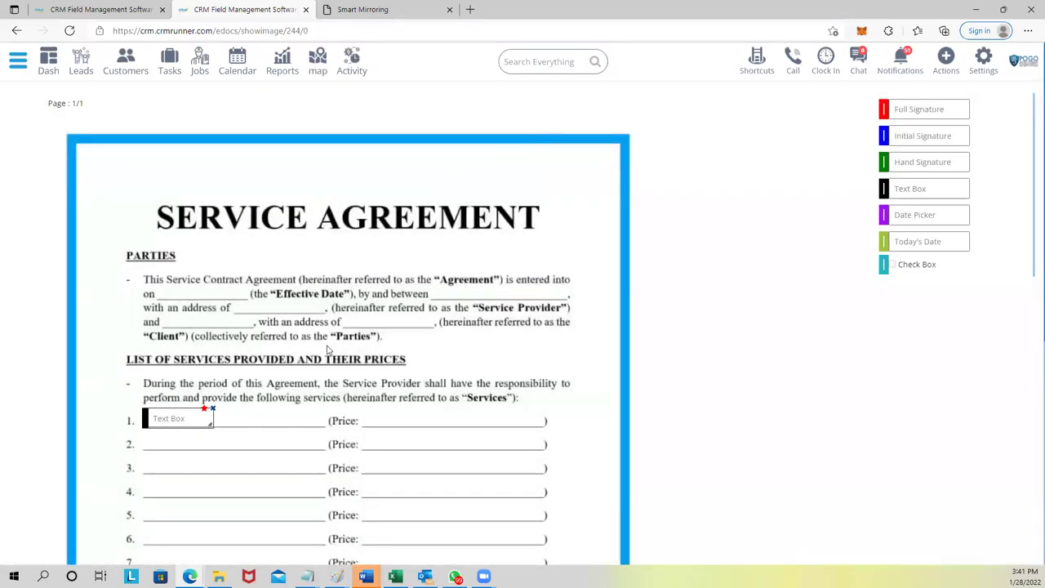
# Place a mandatory Today's Date field for customer use on the second price line and widen it to span the line.
pyautogui.moveTo(884, 240); pyautogui.dragTo(363, 439)
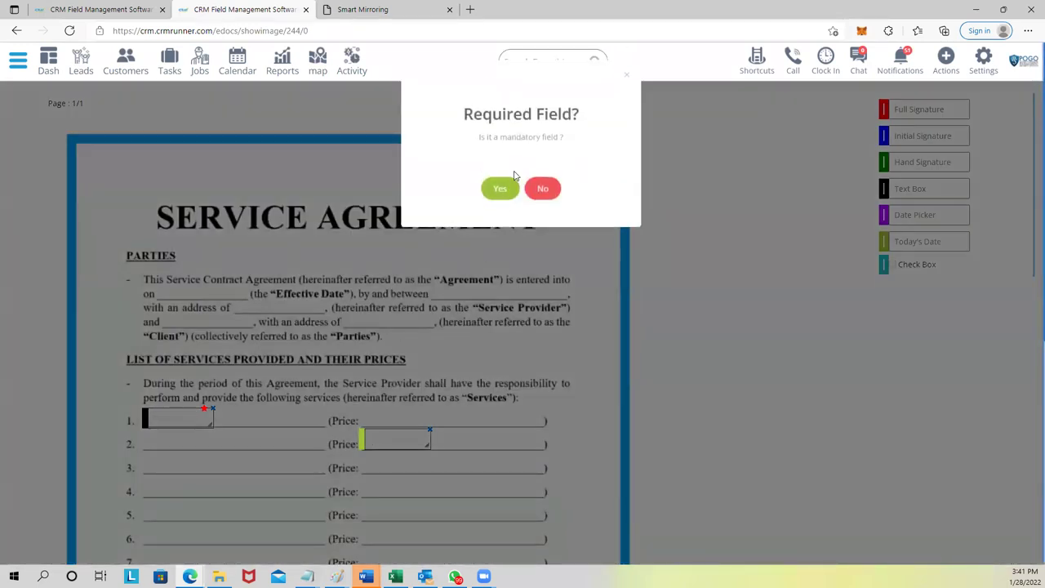
pyautogui.click(499, 187)
pyautogui.click(555, 144)
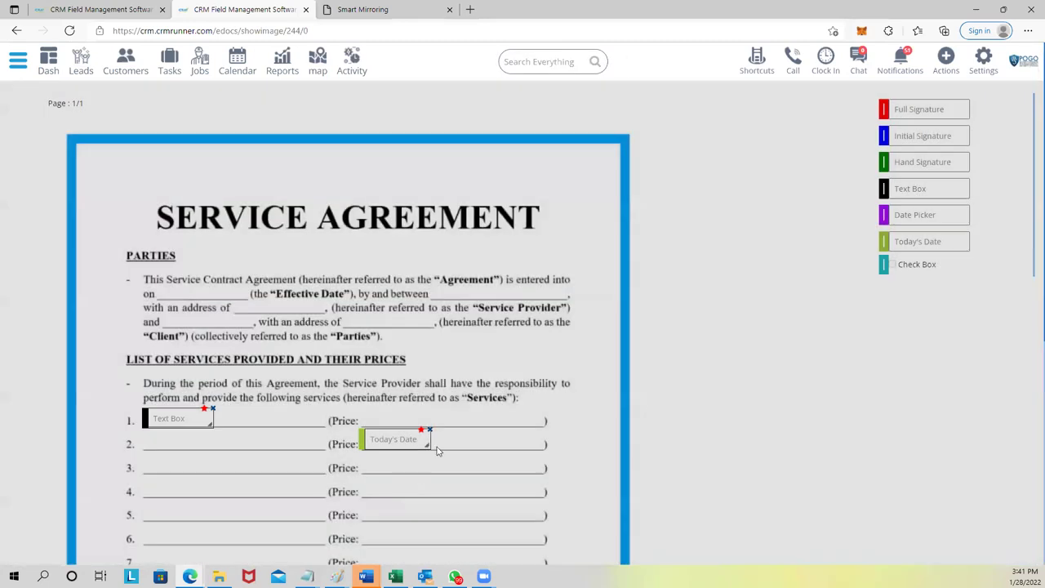
pyautogui.moveTo(427, 445); pyautogui.dragTo(541, 448)
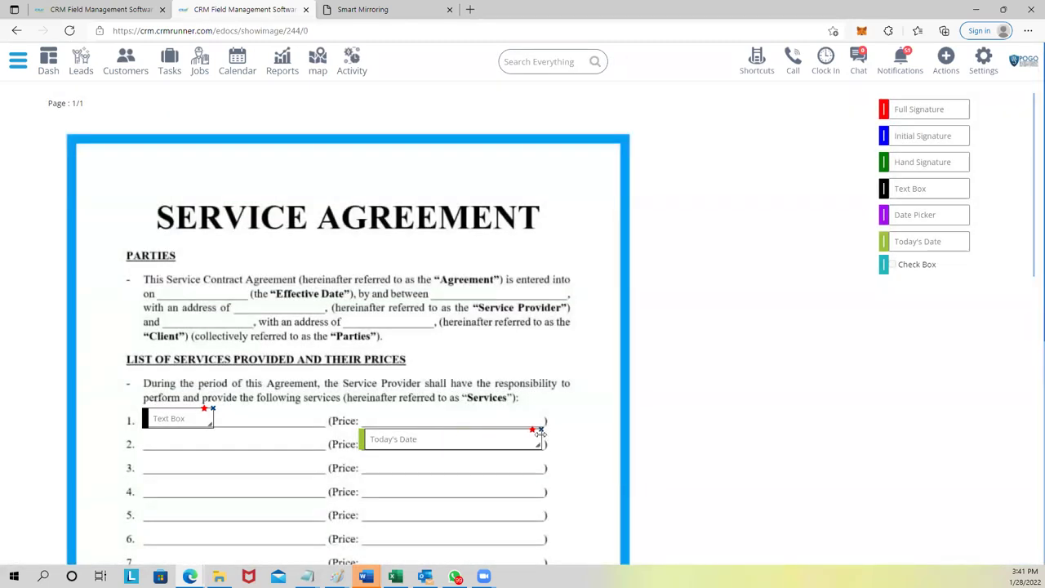
# Save the service agreement with its placed fields.
pyautogui.scroll(-1, 425, 500)
pyautogui.scroll(-5, 425, 499)
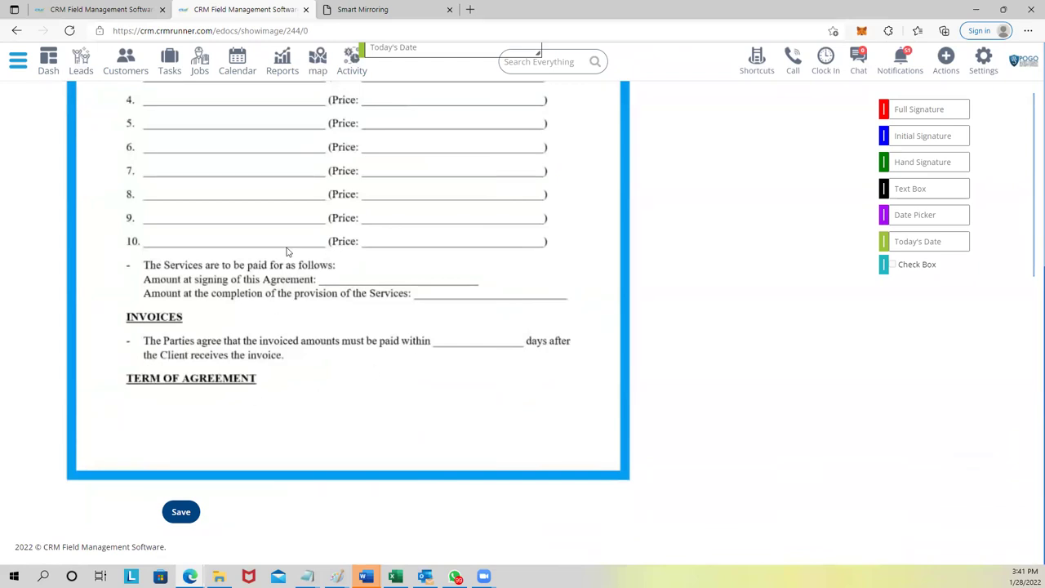
pyautogui.click(181, 512)
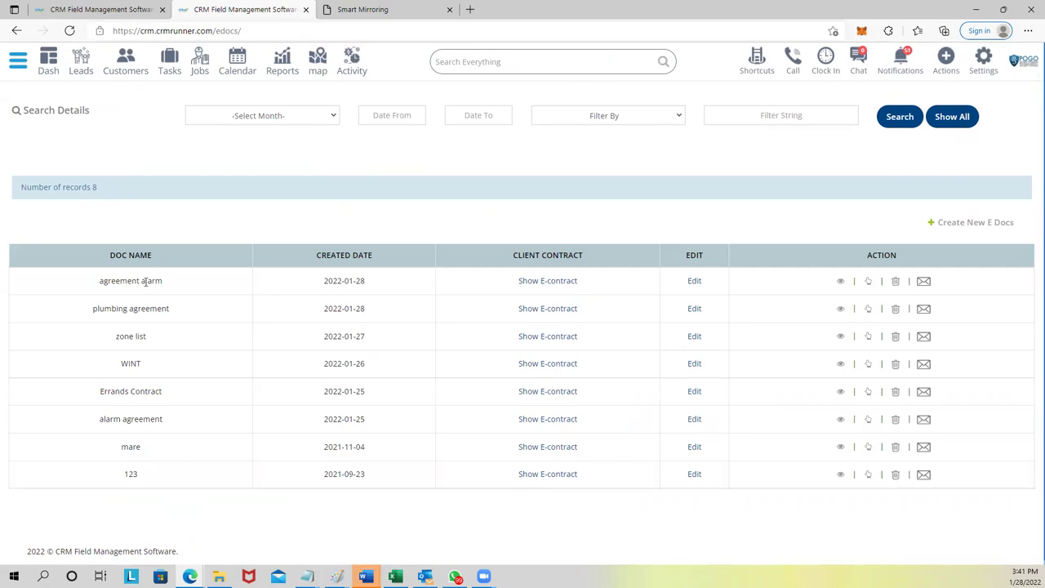
# Open the first customer's record from the customers list and display its e-documents.
pyautogui.click(124, 64)
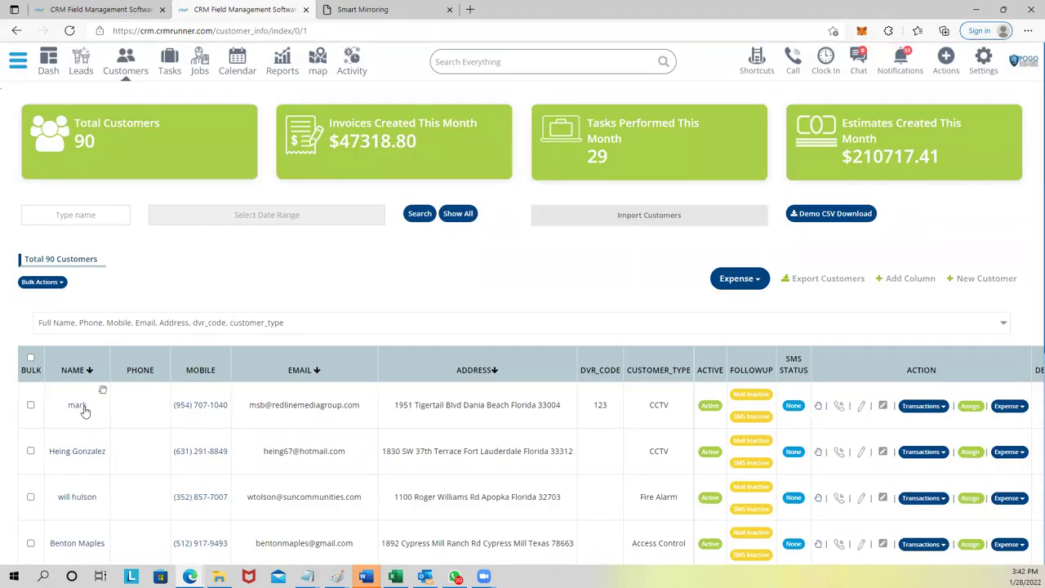
pyautogui.click(77, 406)
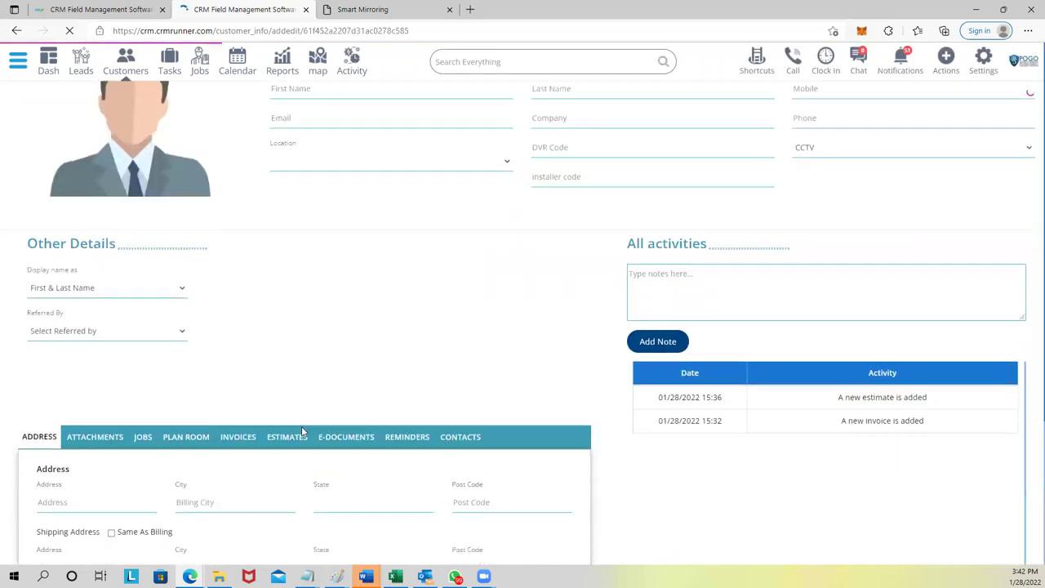
pyautogui.scroll(-1, 368, 370)
pyautogui.click(347, 343)
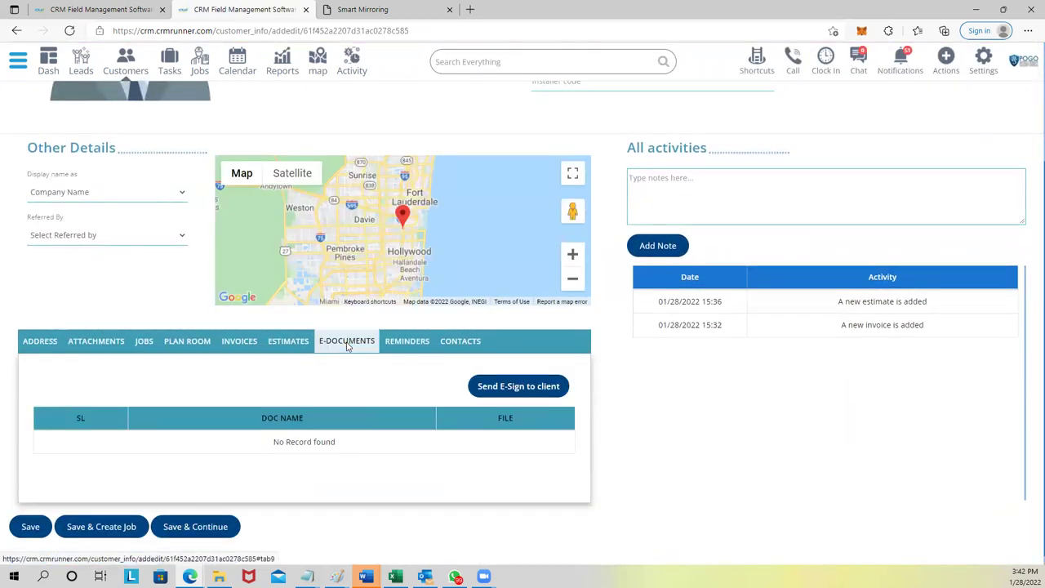
# Check the "agreement alarm" entry among the e-contracts that can be sent to the client, and return to the customer details.
pyautogui.click(503, 391)
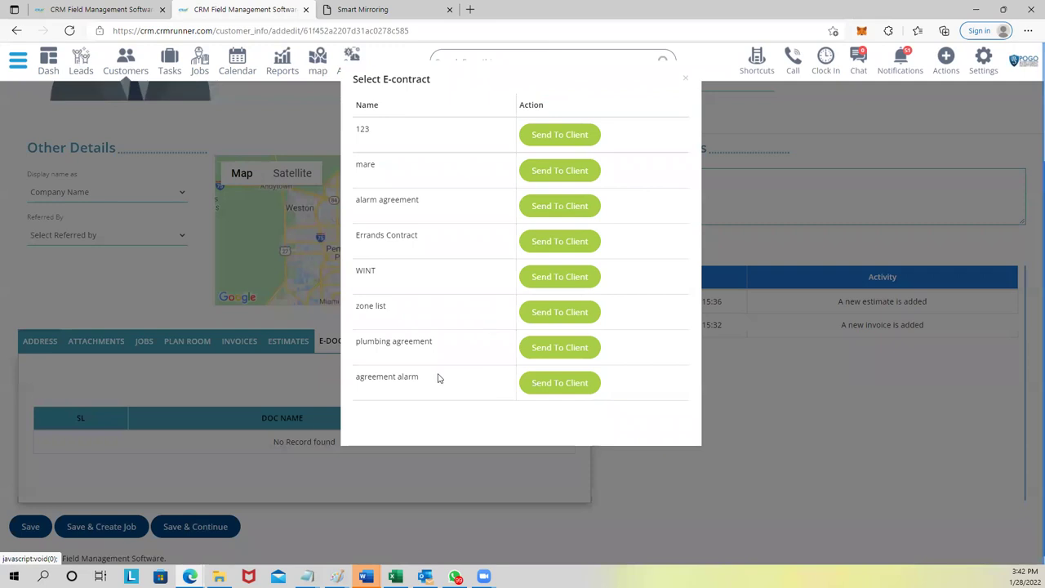
pyautogui.moveTo(357, 377); pyautogui.dragTo(427, 382)
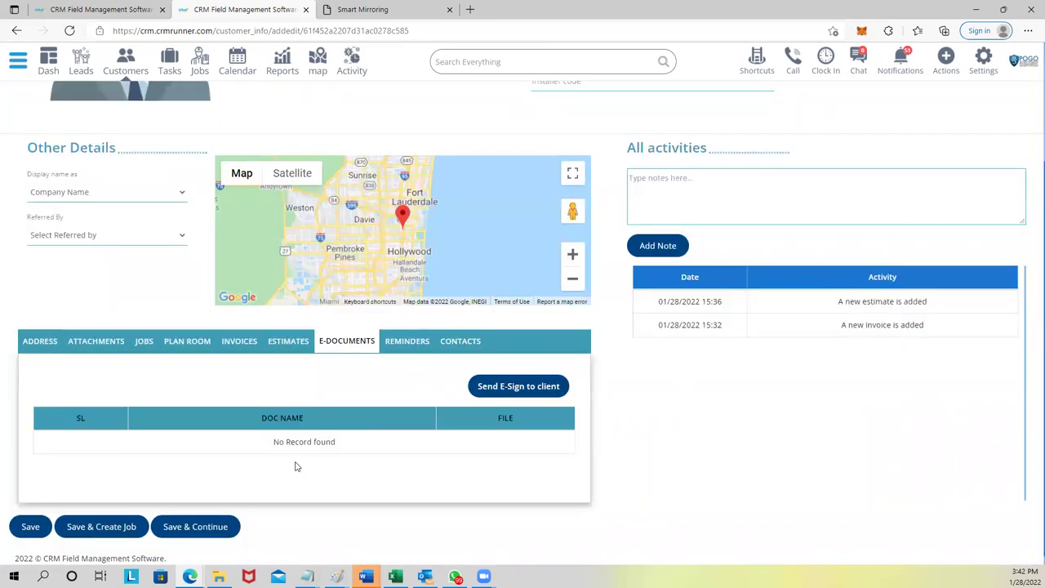
pyautogui.click(295, 461)
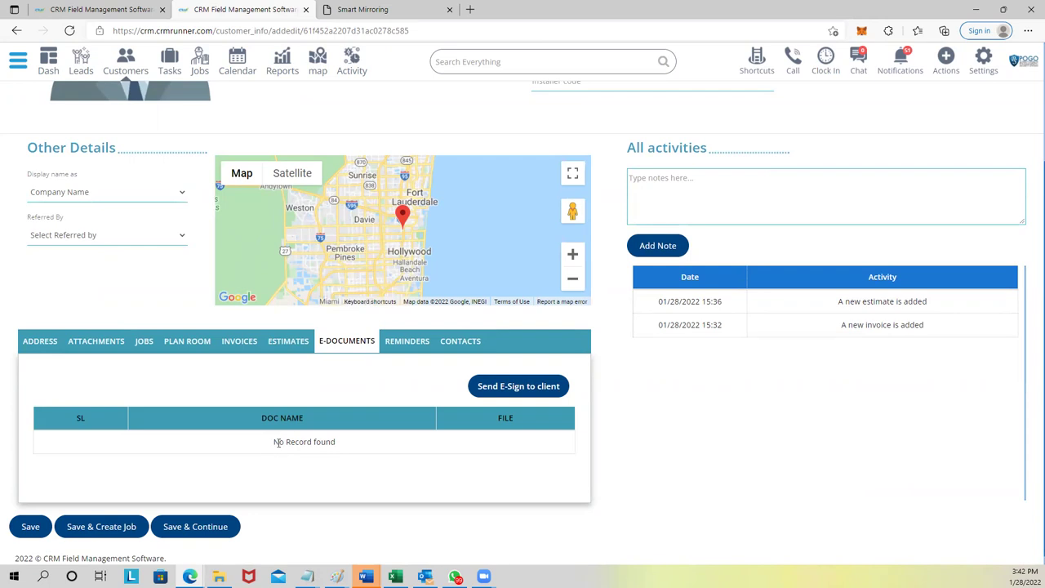
pyautogui.scroll(2, 278, 442)
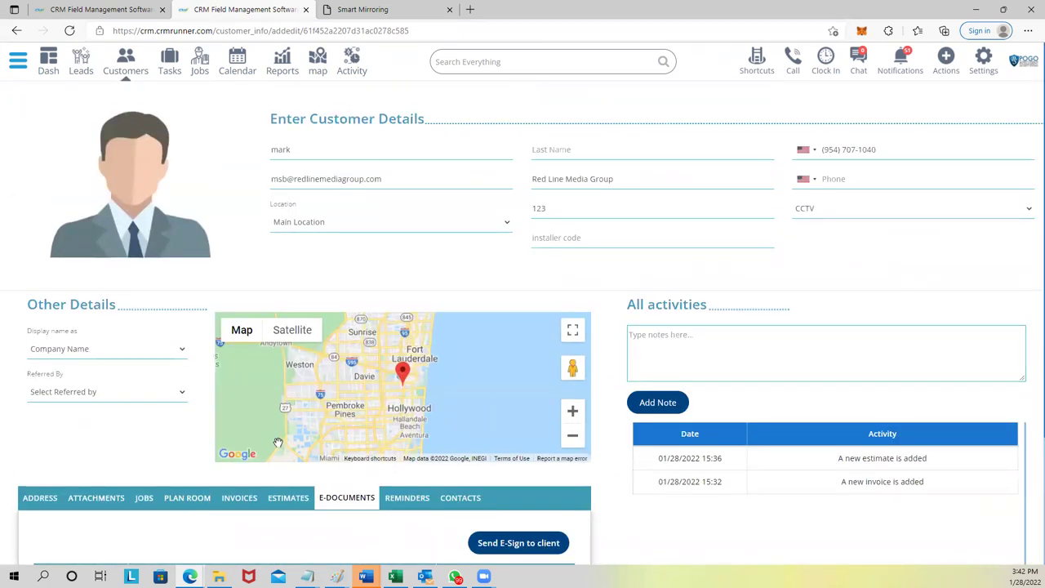
pyautogui.scroll(2, 279, 429)
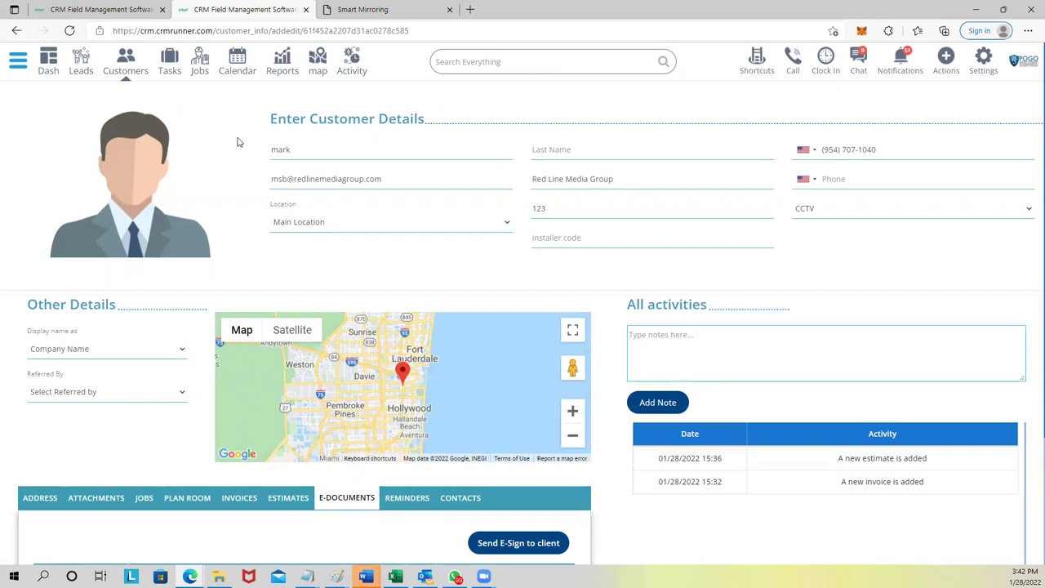
# Start a new job from the jobs list and examine the available job category choices.
pyautogui.click(202, 65)
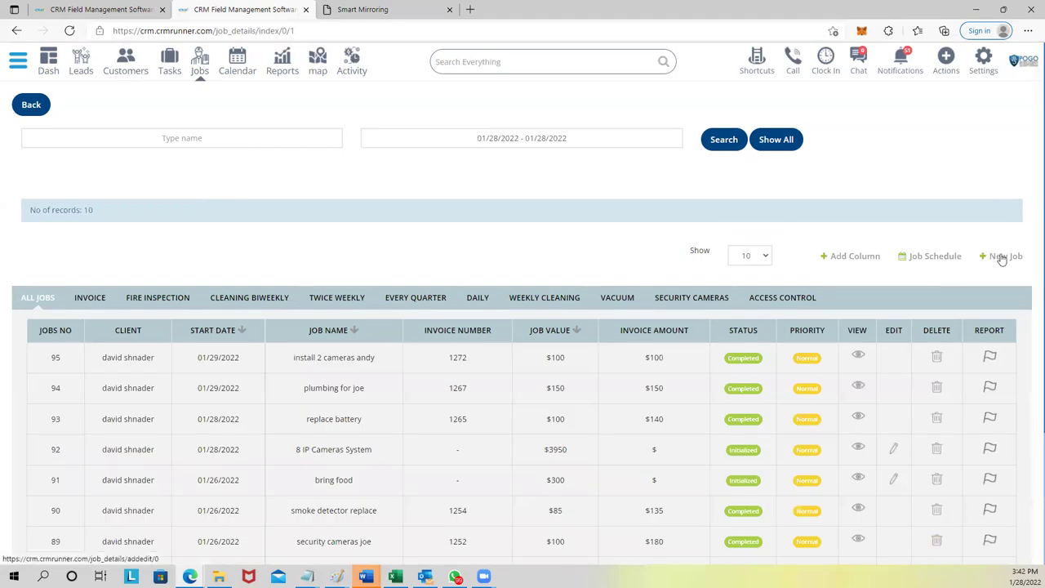
pyautogui.click(986, 259)
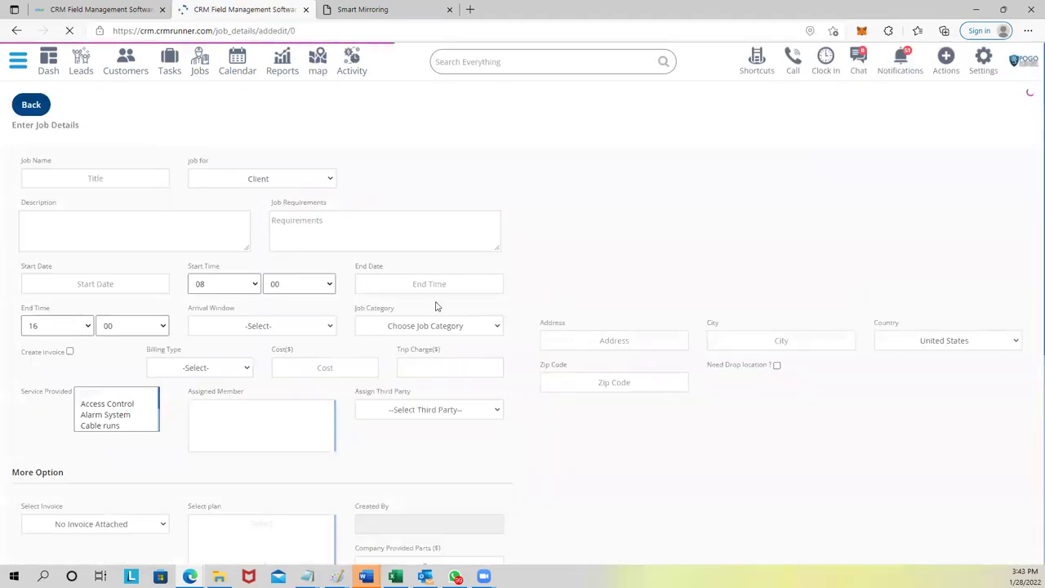
pyautogui.moveTo(353, 311); pyautogui.dragTo(395, 310)
pyautogui.click(413, 330)
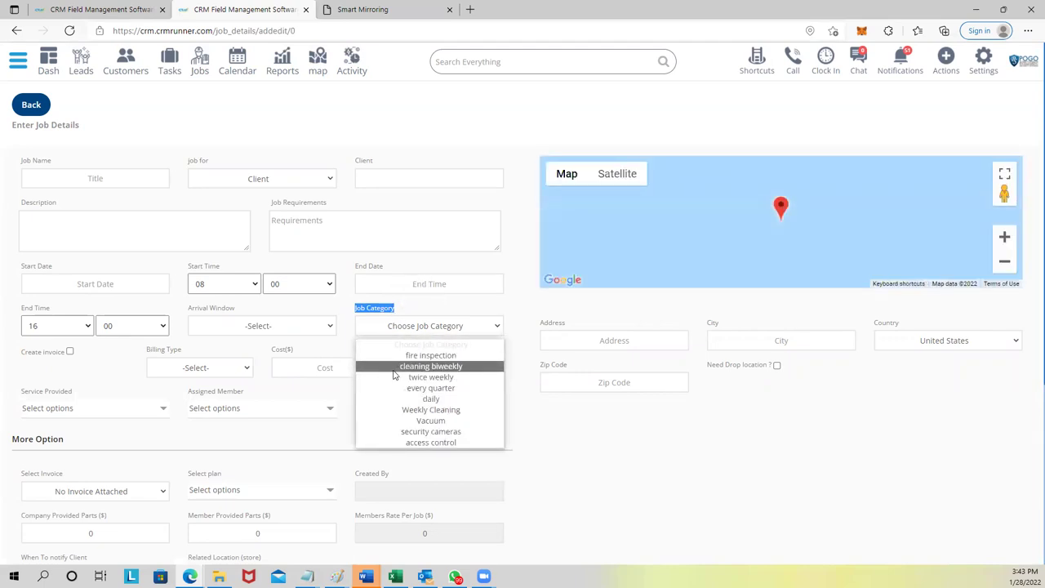
pyautogui.click(406, 311)
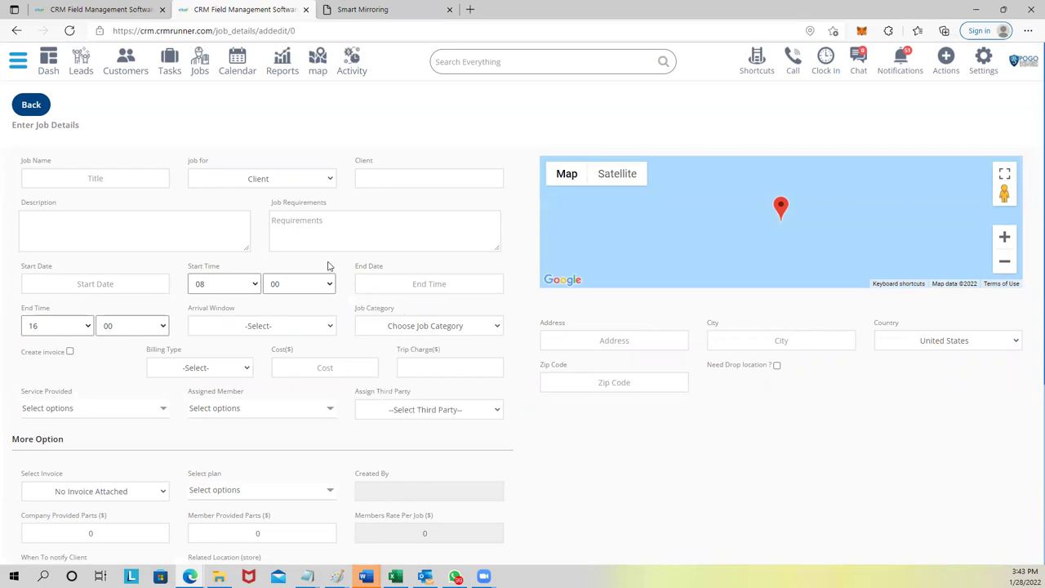
pyautogui.click(392, 326)
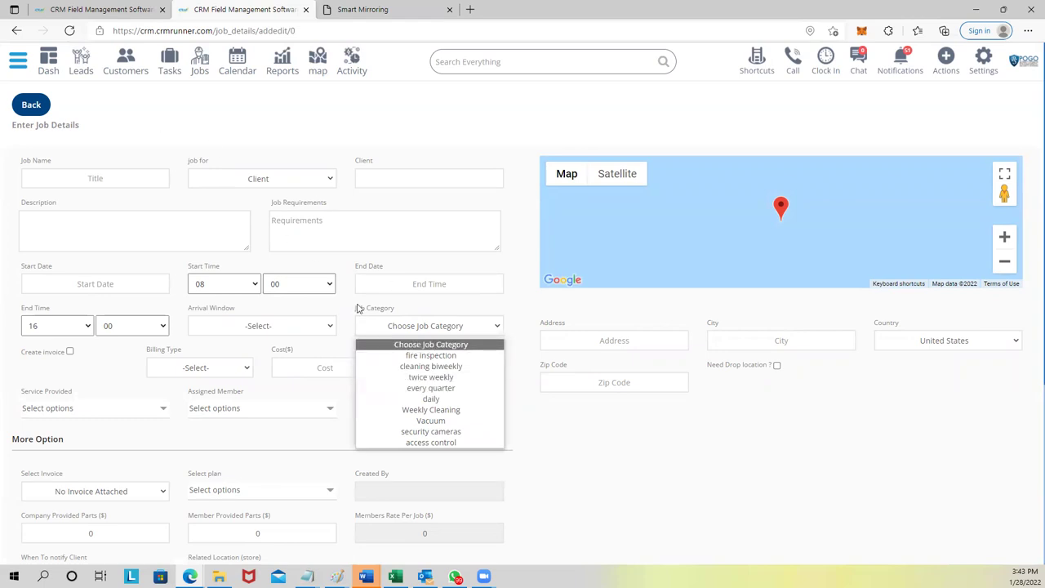
pyautogui.click(152, 105)
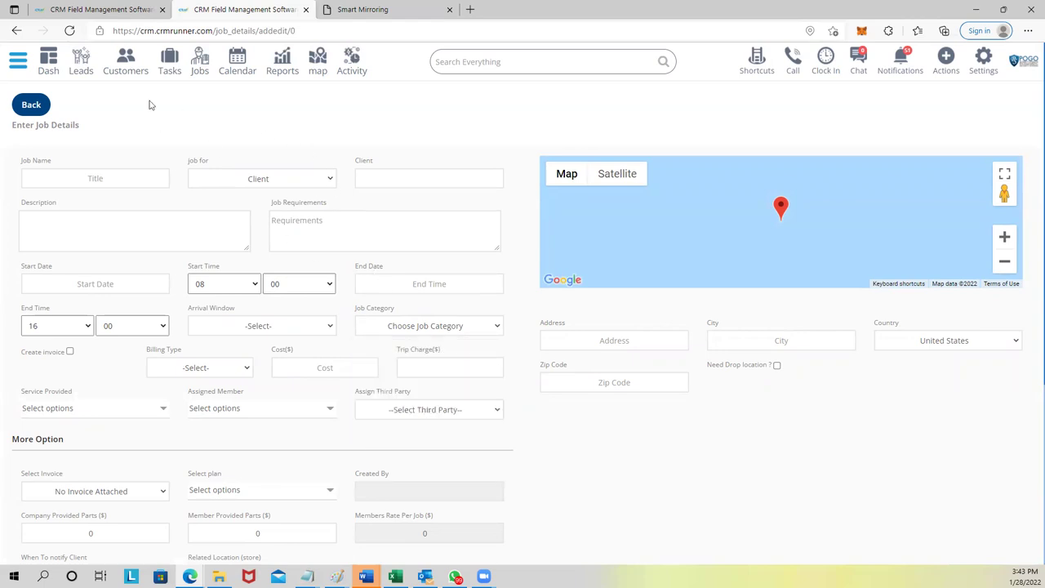
# Open the job category customization list and start a new category titled "batteries quarterly".
pyautogui.click(17, 69)
pyautogui.click(59, 382)
pyautogui.scroll(-5, 61, 424)
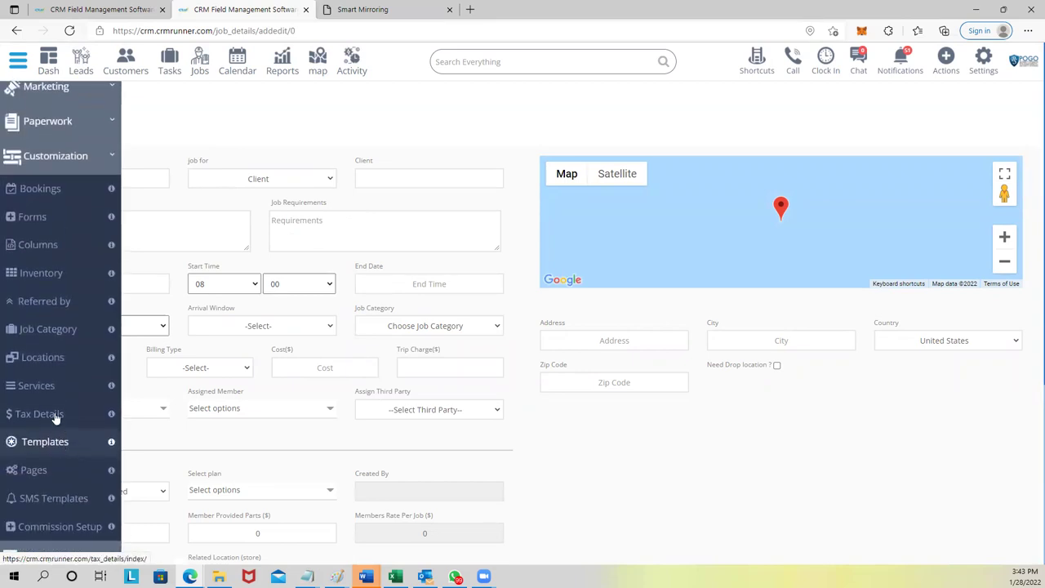
pyautogui.click(51, 330)
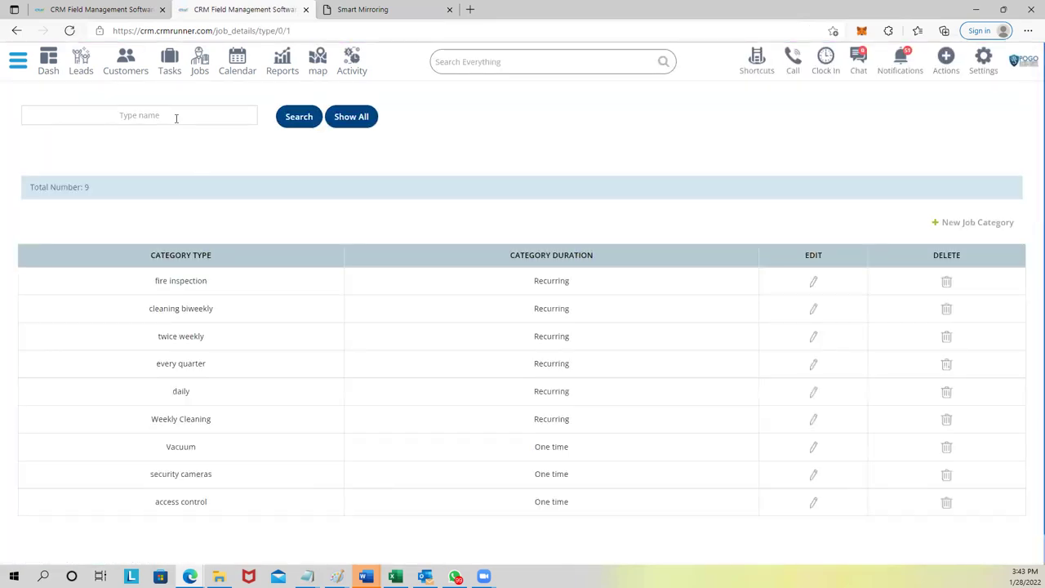
pyautogui.write('batteries quarterly')
pyautogui.tripleClick(214, 112)
pyautogui.hotkey('ctrl', 'c')
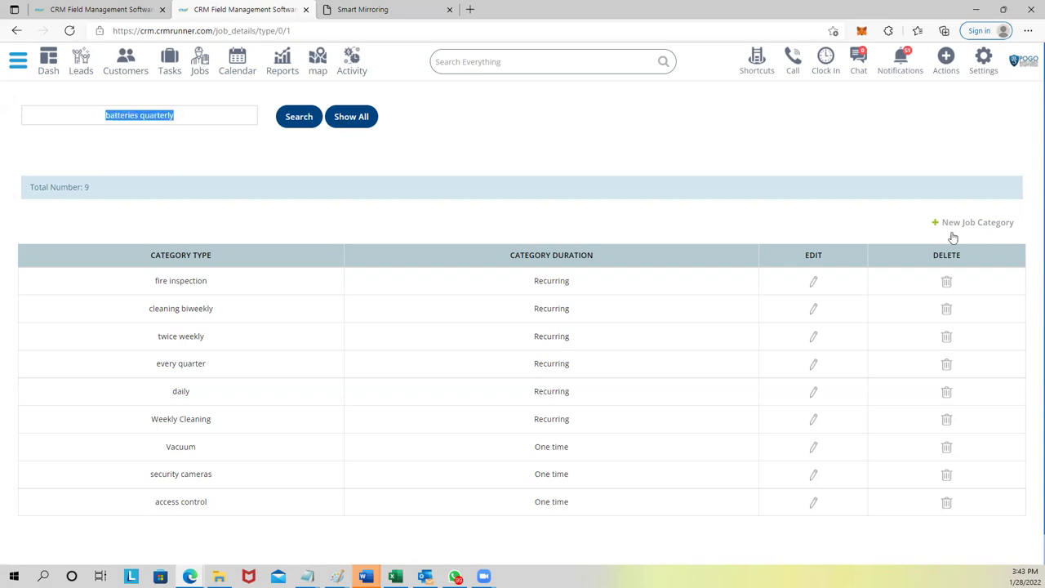
pyautogui.click(976, 223)
pyautogui.click(182, 154)
pyautogui.hotkey('ctrl', 'v')
# Set the new job category's duration to Recurring with a Quarterly recurring type, and save it.
pyautogui.click(386, 163)
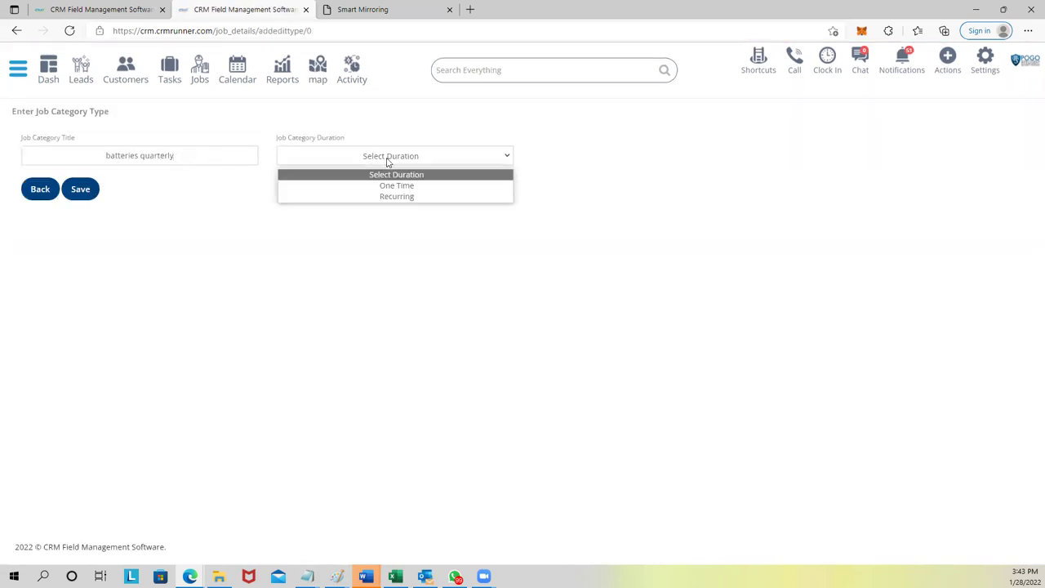
pyautogui.click(390, 199)
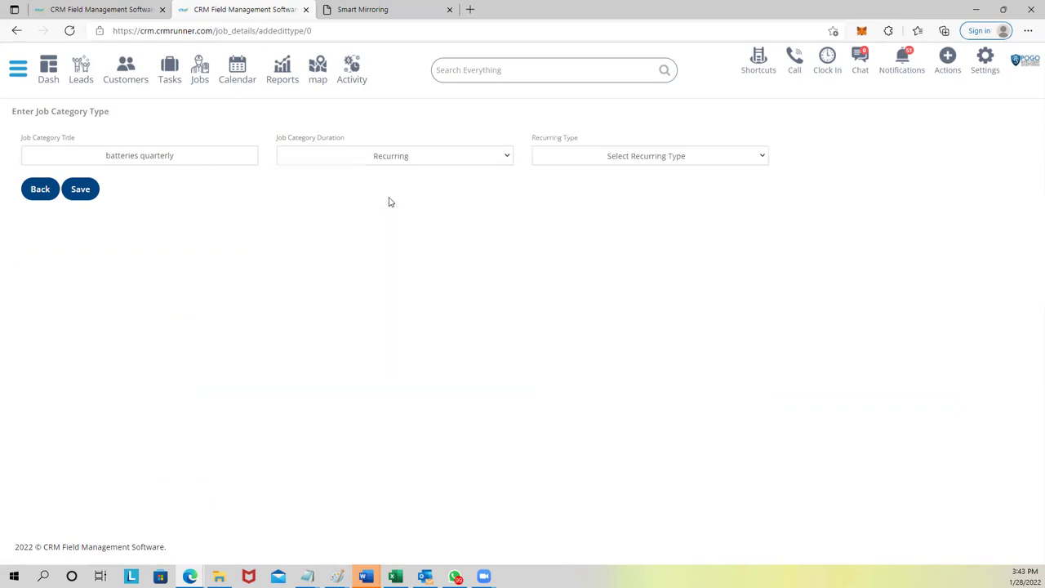
pyautogui.click(649, 166)
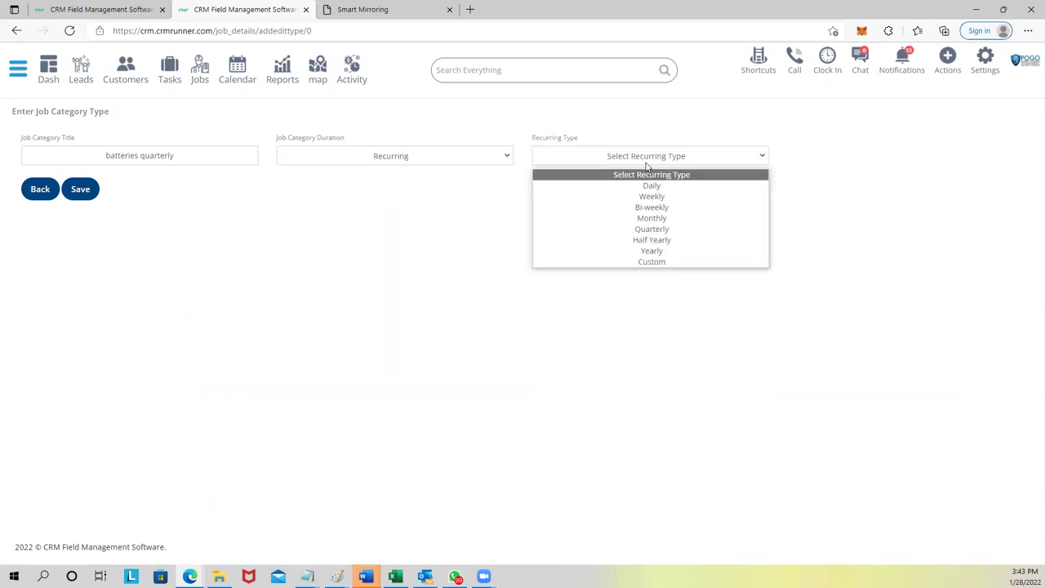
pyautogui.click(652, 228)
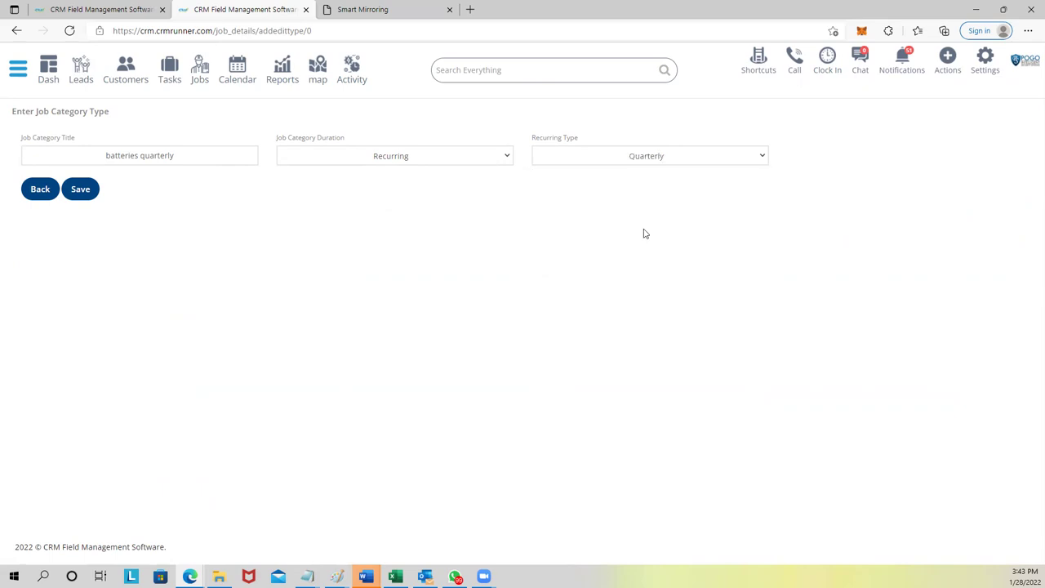
pyautogui.click(80, 189)
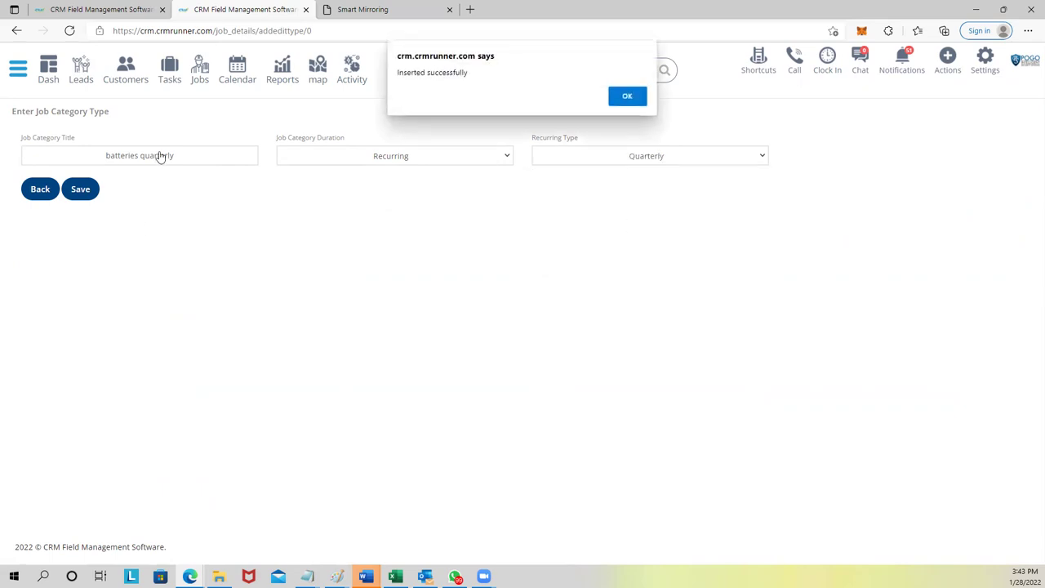
pyautogui.click(624, 95)
# Start another new job from the jobs list and choose batteries quarterly as its job category.
pyautogui.click(200, 70)
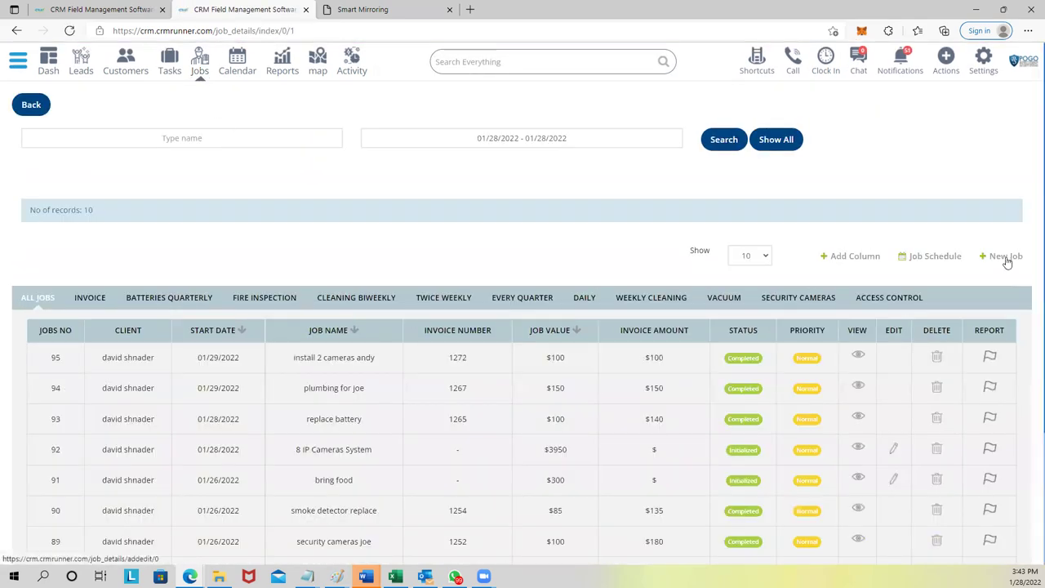
pyautogui.click(1004, 258)
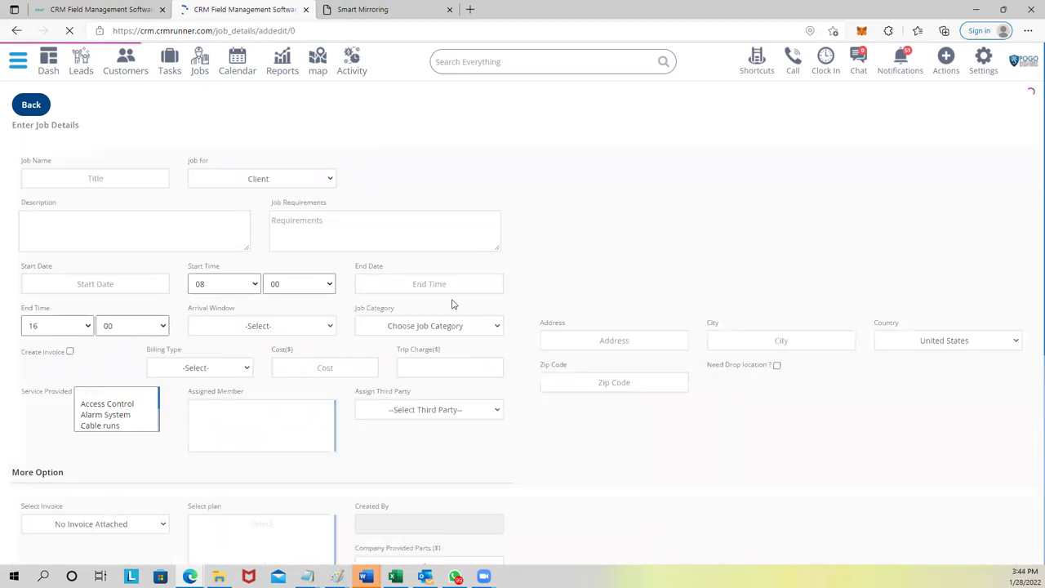
pyautogui.click(442, 328)
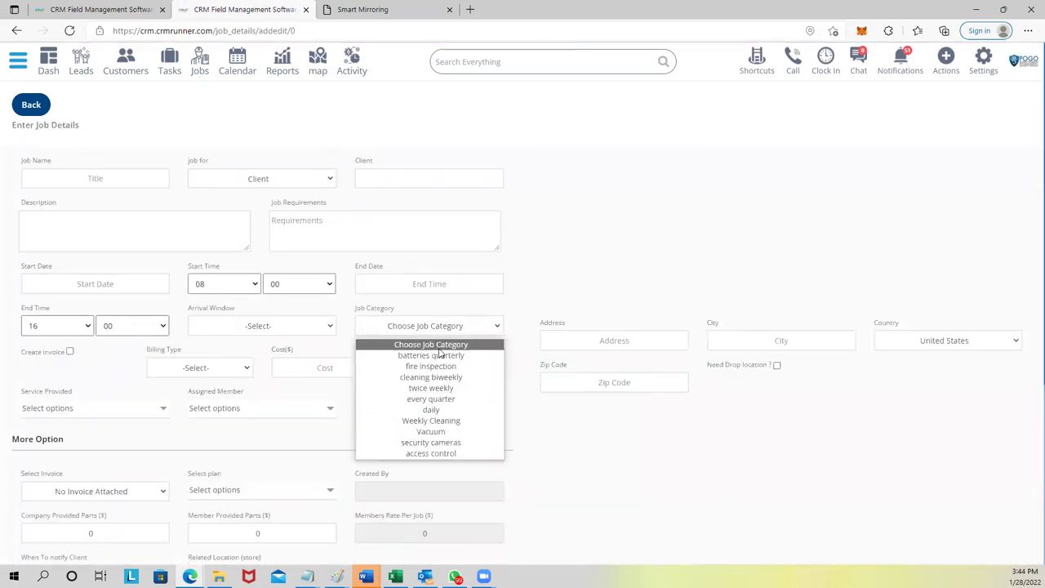
pyautogui.click(438, 357)
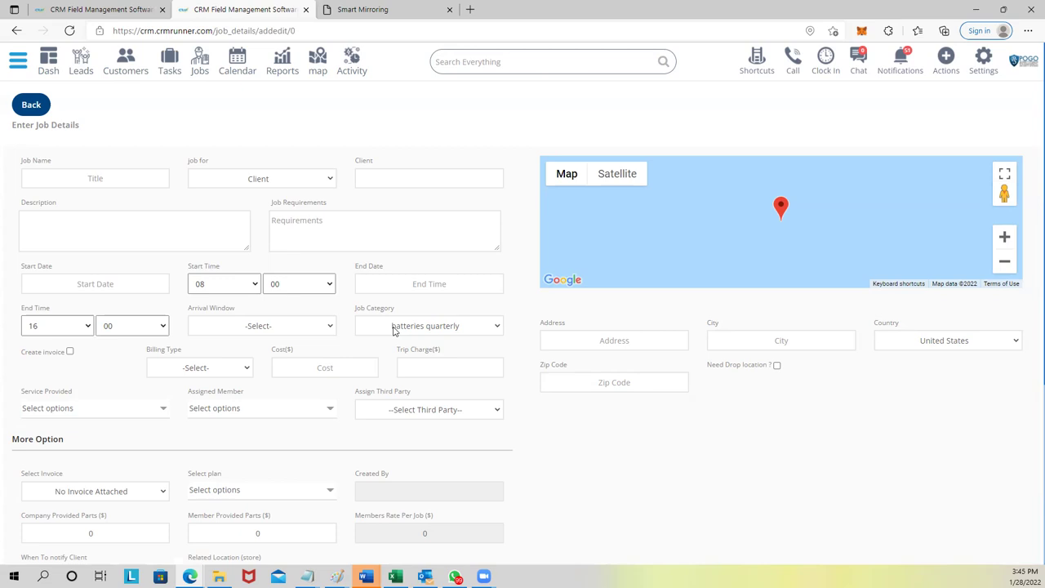
# Start a reminder on January 6, 2022 in the calendar and set its repeat type to 3 Month.
pyautogui.click(236, 64)
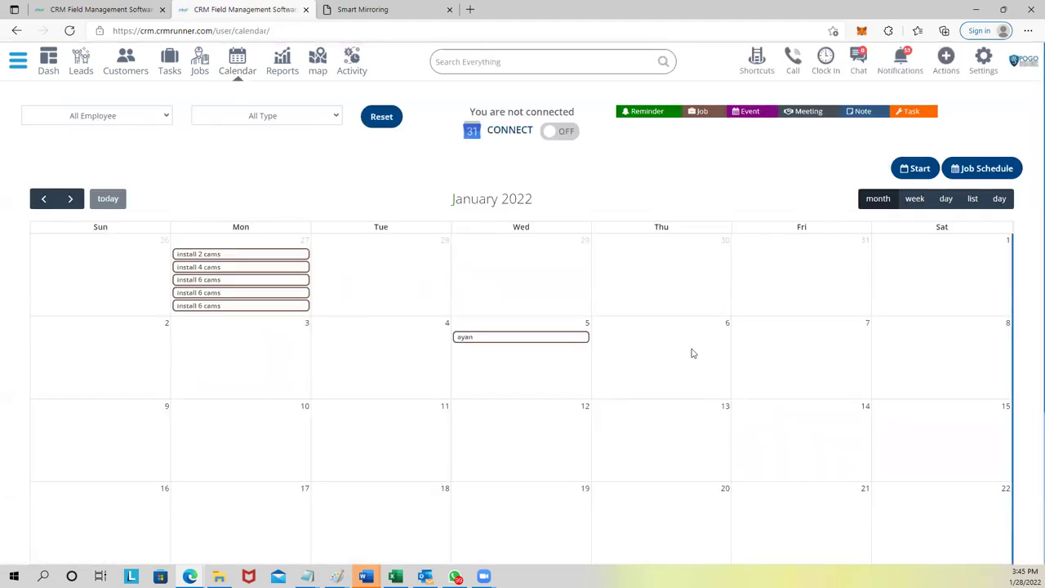
pyautogui.click(691, 348)
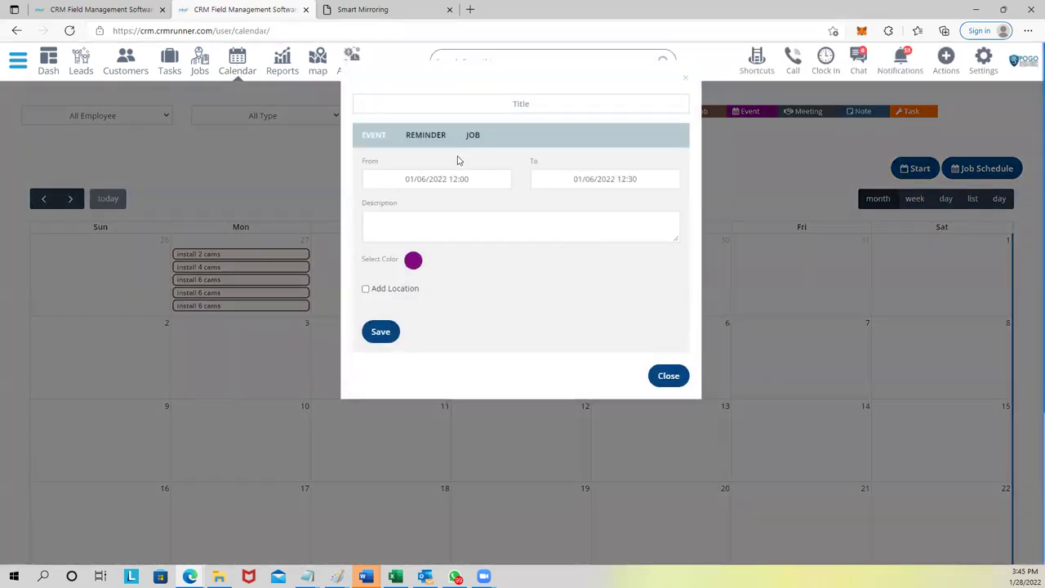
pyautogui.click(430, 137)
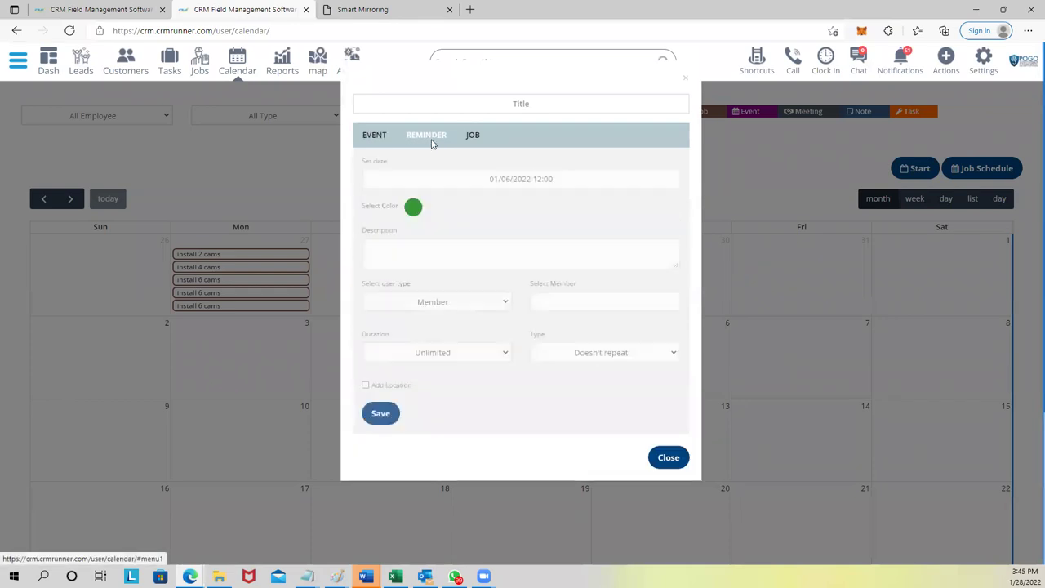
pyautogui.click(585, 354)
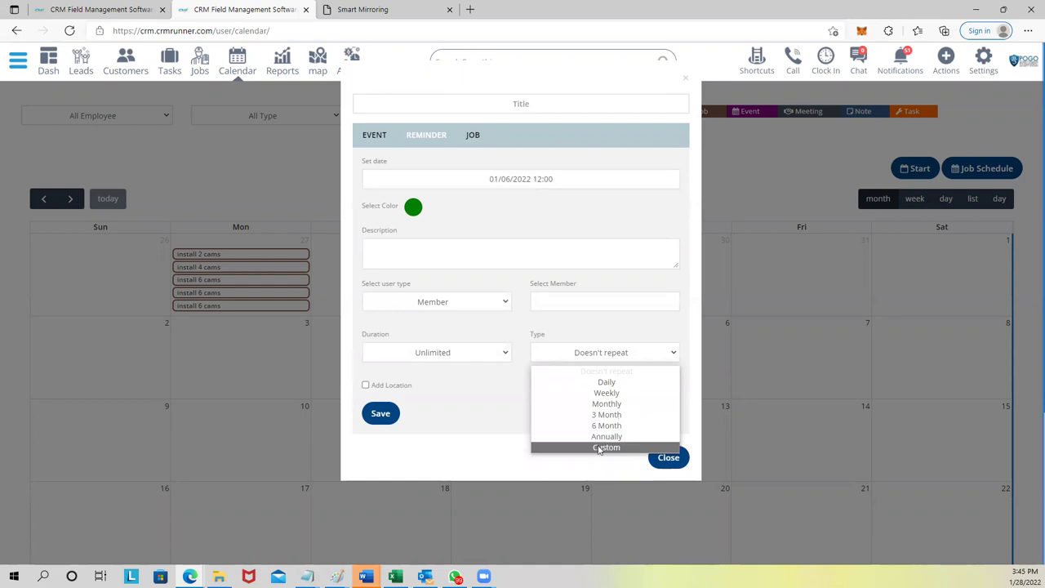
pyautogui.click(604, 415)
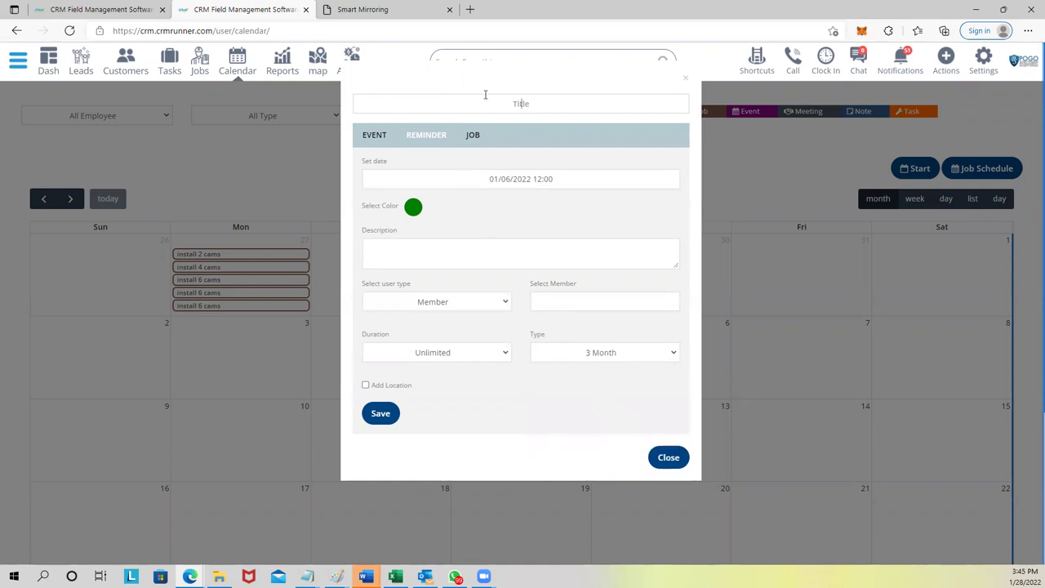
# Title the reminder "batteries", set its user type to Customer, and assign the matching customer by first name.
pyautogui.write('batteries')
pyautogui.click(506, 307)
pyautogui.click(485, 331)
pyautogui.click(591, 299)
pyautogui.write('david')
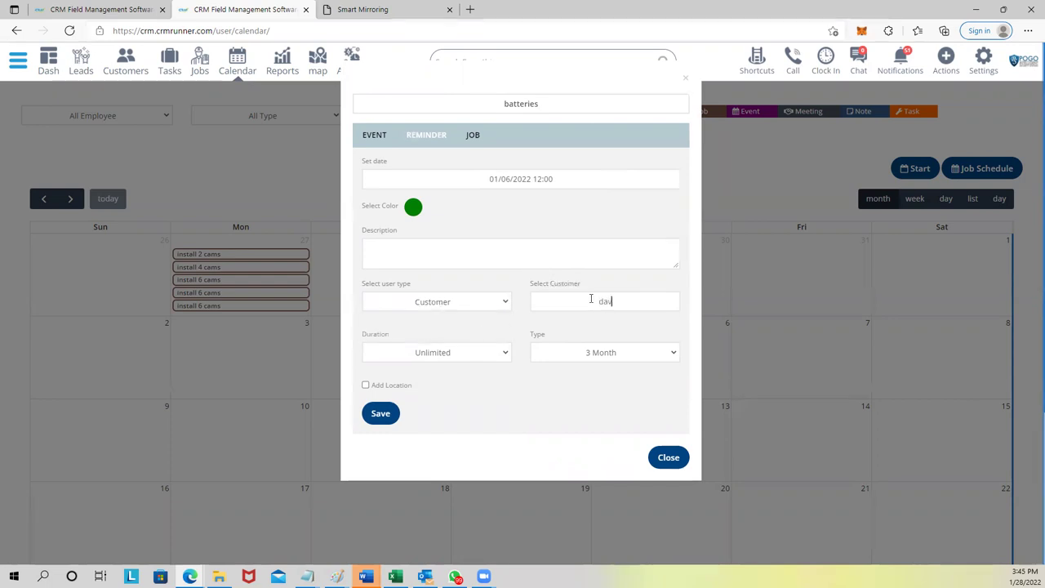
pyautogui.click(569, 323)
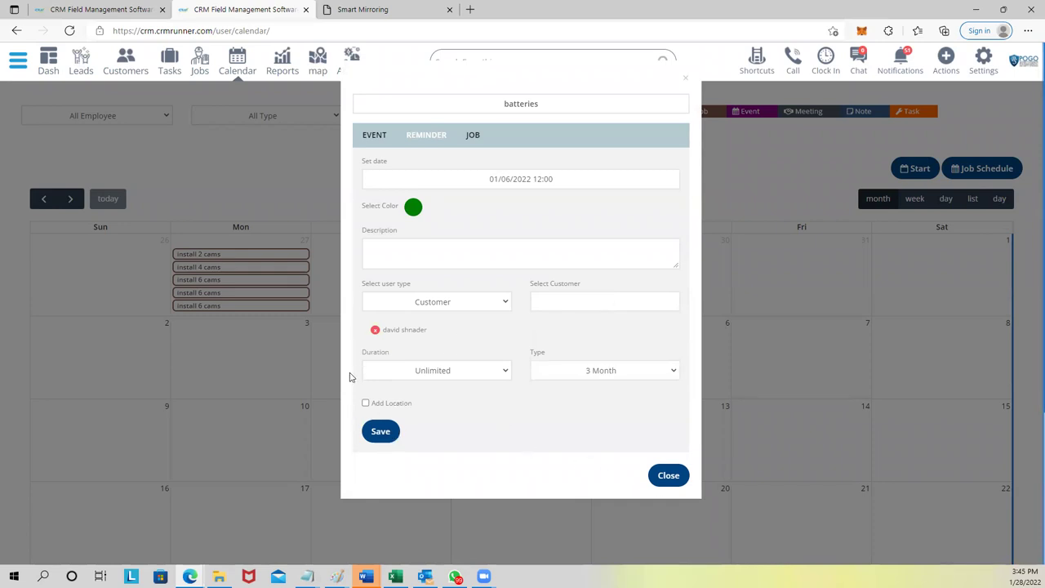
# Enter "replace batteries" as the reminder's description and save the reminder.
pyautogui.click(446, 249)
pyautogui.write('replace batteries')
pyautogui.click(396, 442)
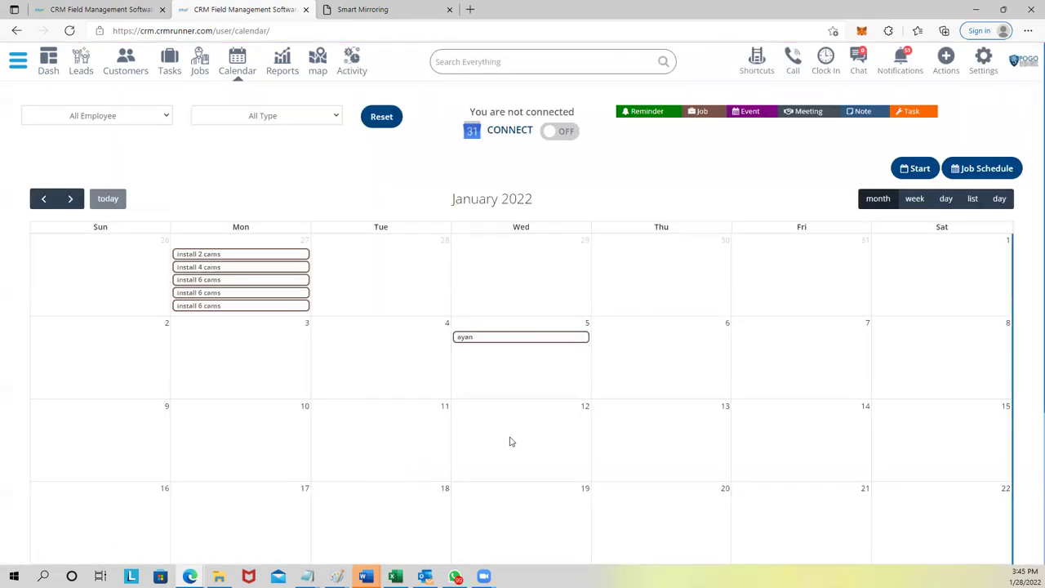
# Look through the calendar from January to April 2022 for the recurring reminder, keeping the employee filter on All Employee.
pyautogui.scroll(-3, 621, 401)
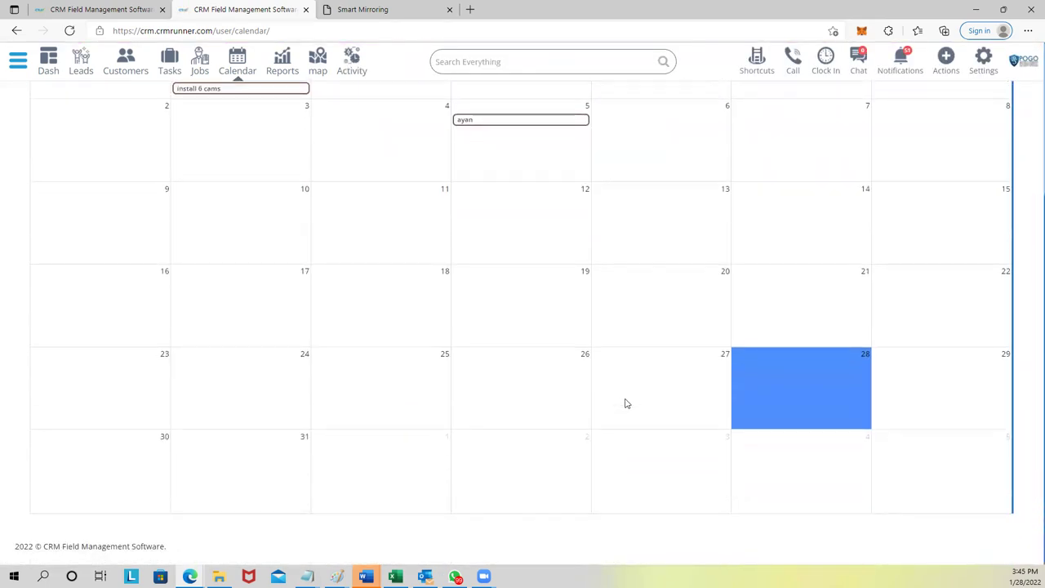
pyautogui.scroll(3, 626, 403)
pyautogui.scroll(-1, 621, 397)
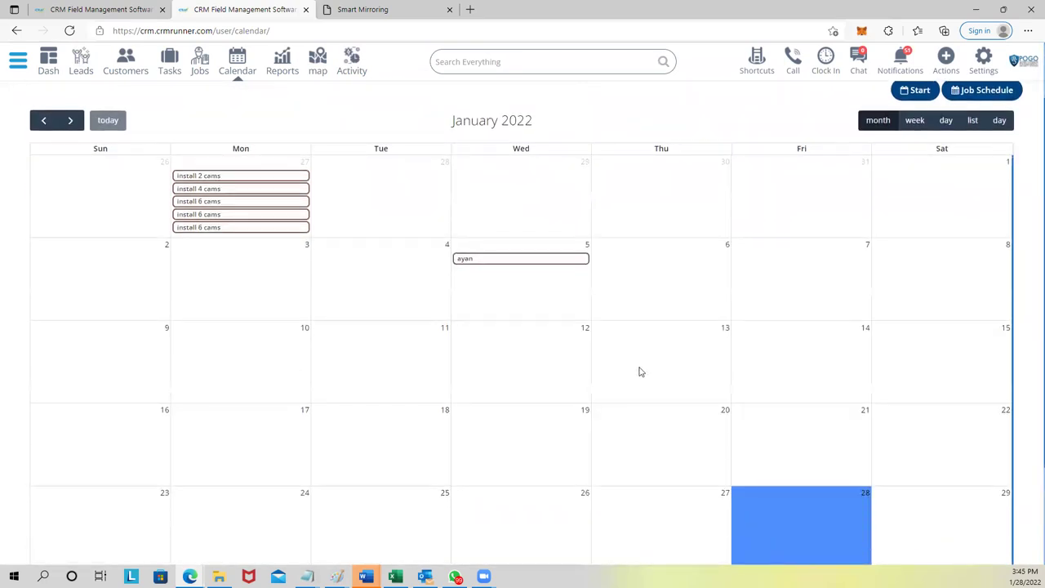
pyautogui.click(71, 120)
pyautogui.click(71, 120)
pyautogui.click(71, 120)
pyautogui.scroll(-2, 152, 182)
pyautogui.scroll(3, 245, 243)
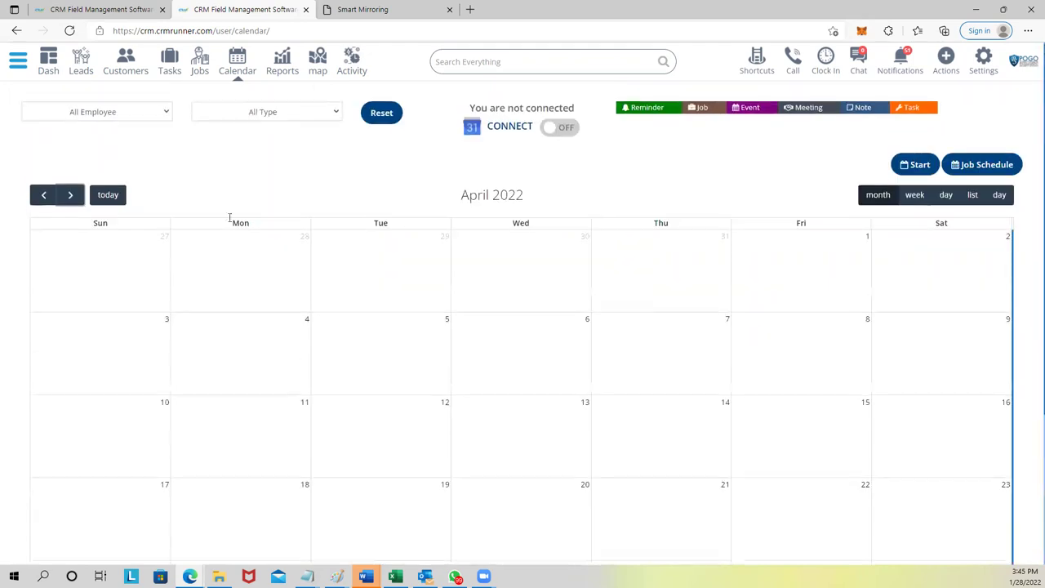
pyautogui.click(147, 120)
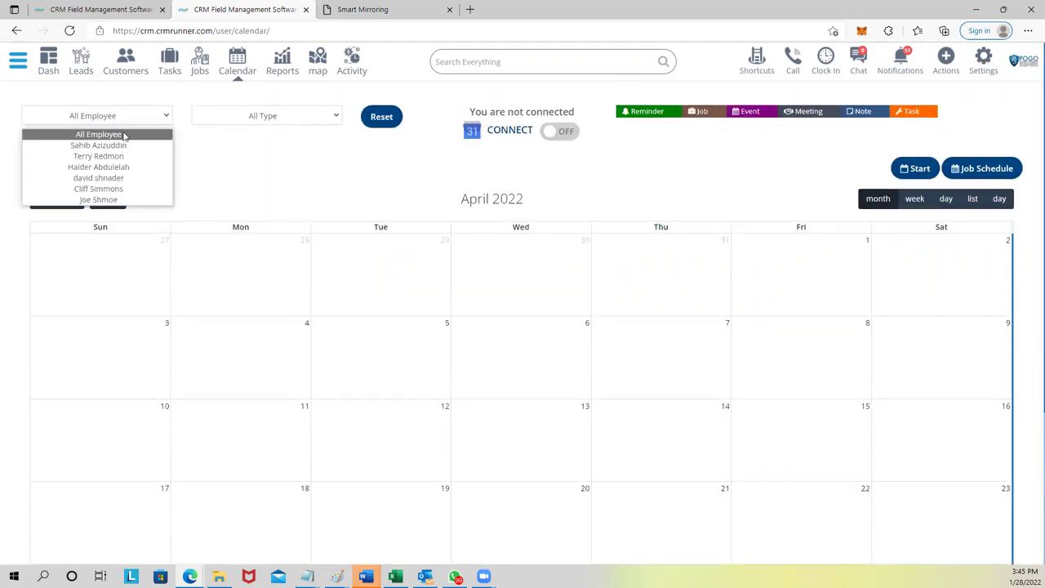
pyautogui.click(124, 134)
# Return to the dashboard and log out of the CRM account.
pyautogui.click(49, 60)
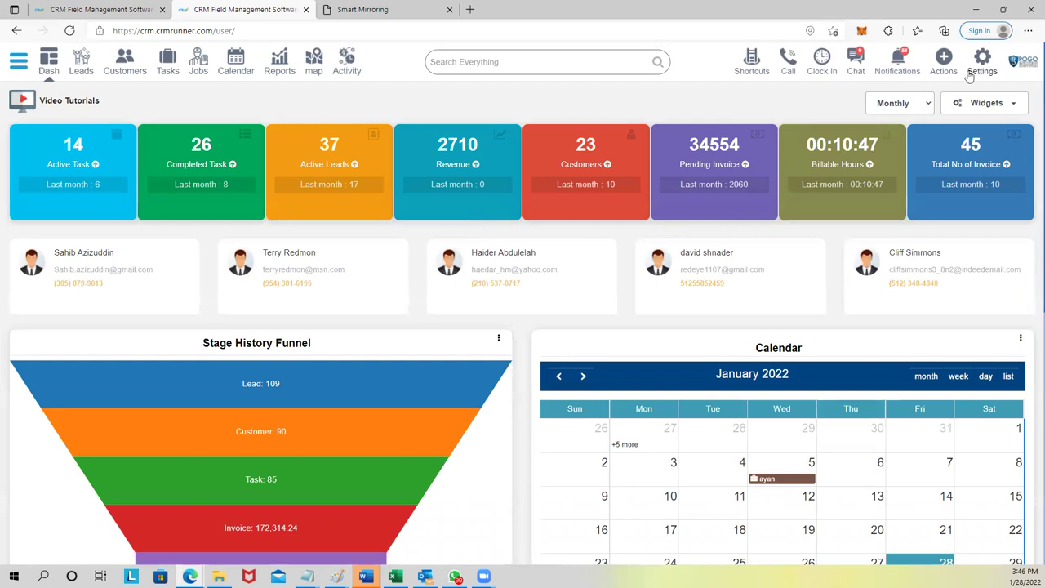
pyautogui.click(972, 70)
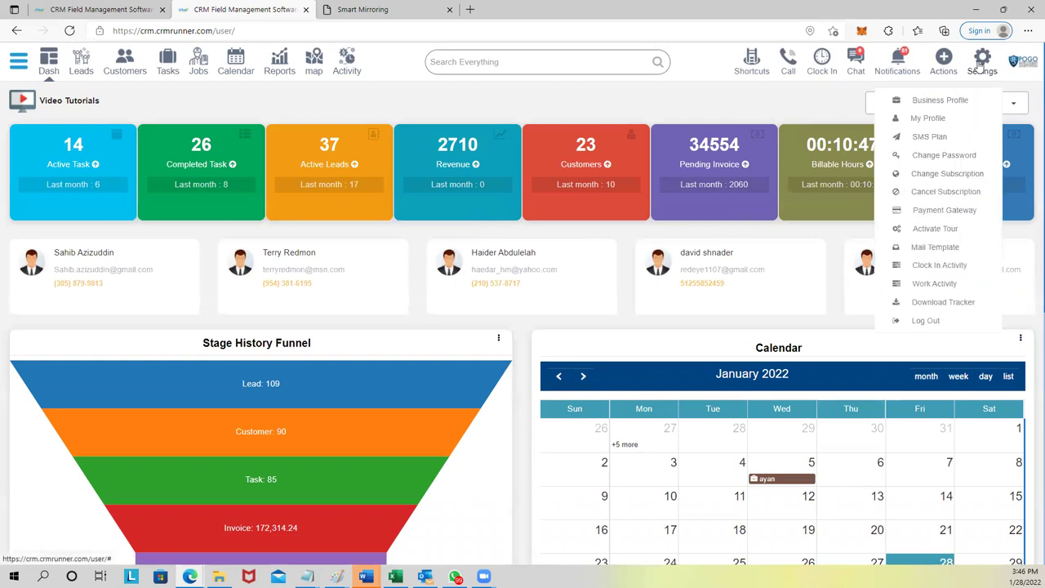
pyautogui.click(918, 321)
pyautogui.click(512, 124)
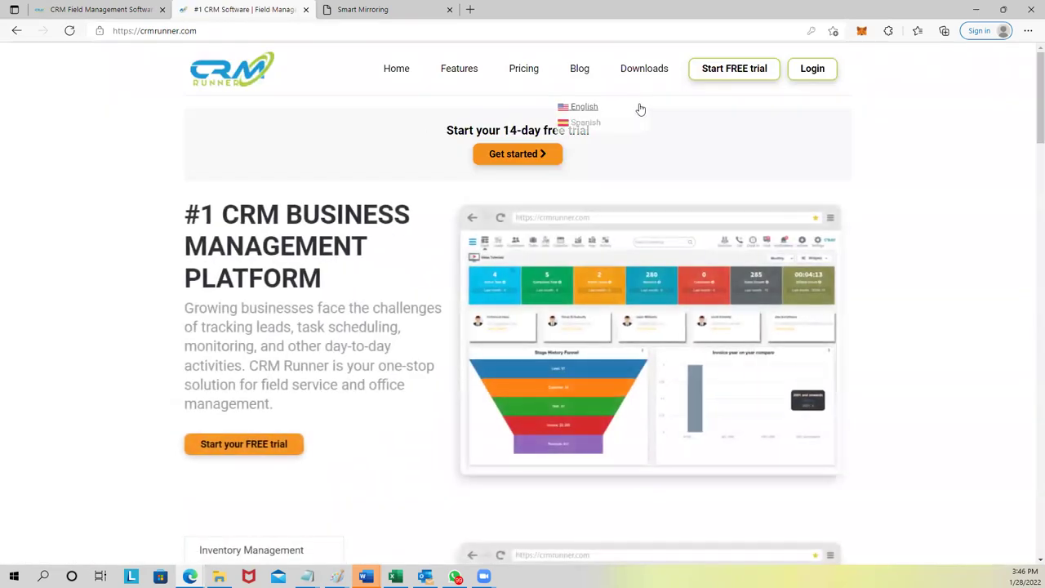
# Display the CRM Runner website's pricing page to review the Business Plan rates and features.
pyautogui.moveTo(586, 114)
pyautogui.click(539, 72)
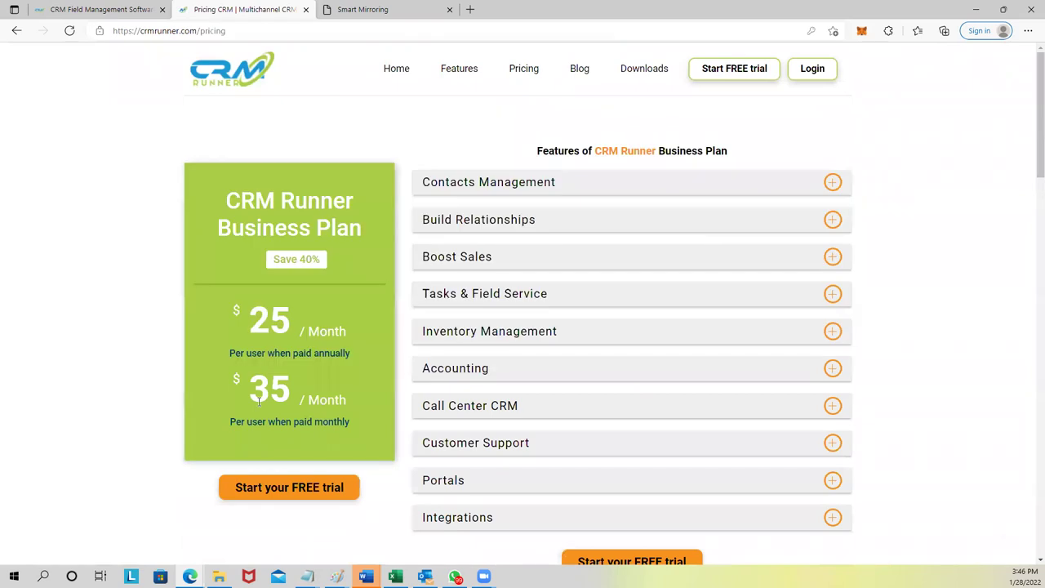
pyautogui.moveTo(473, 72)
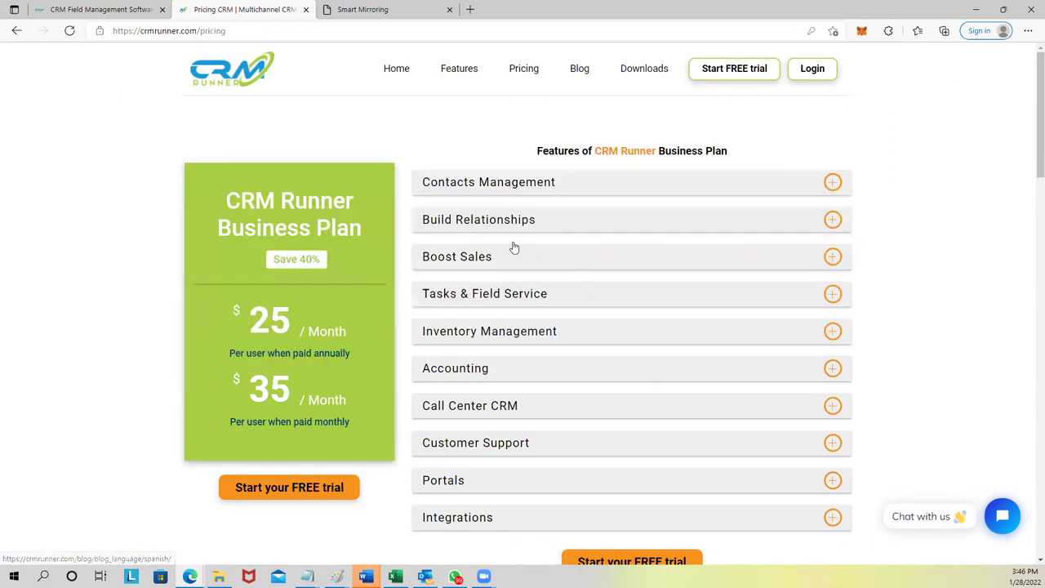
# Highlight the Business Plan's annual price, monthly price and savings label, and review the plan's feature list and FAQ.
pyautogui.moveTo(255, 323); pyautogui.dragTo(348, 327)
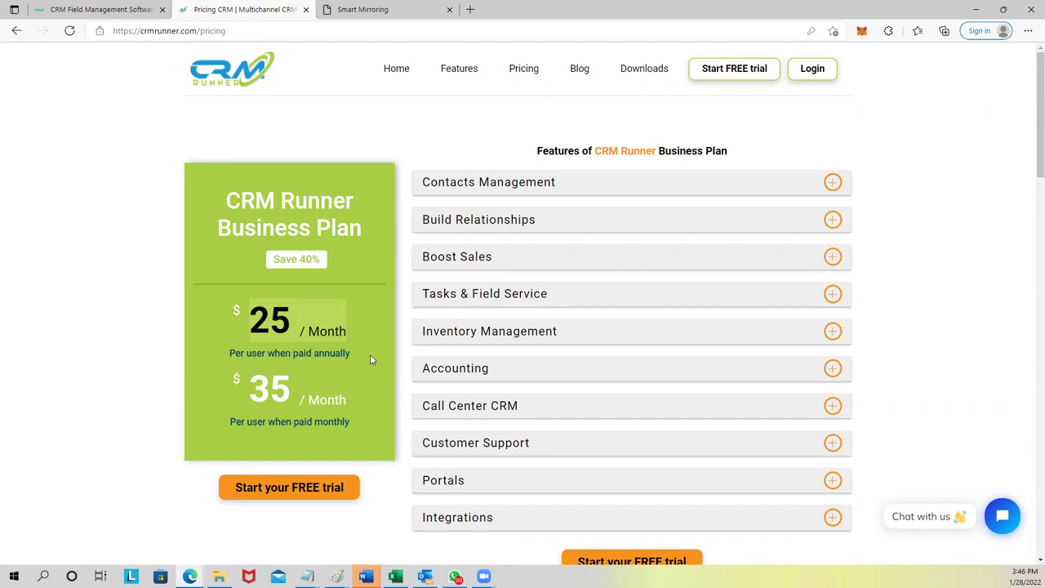
pyautogui.doubleClick(257, 391)
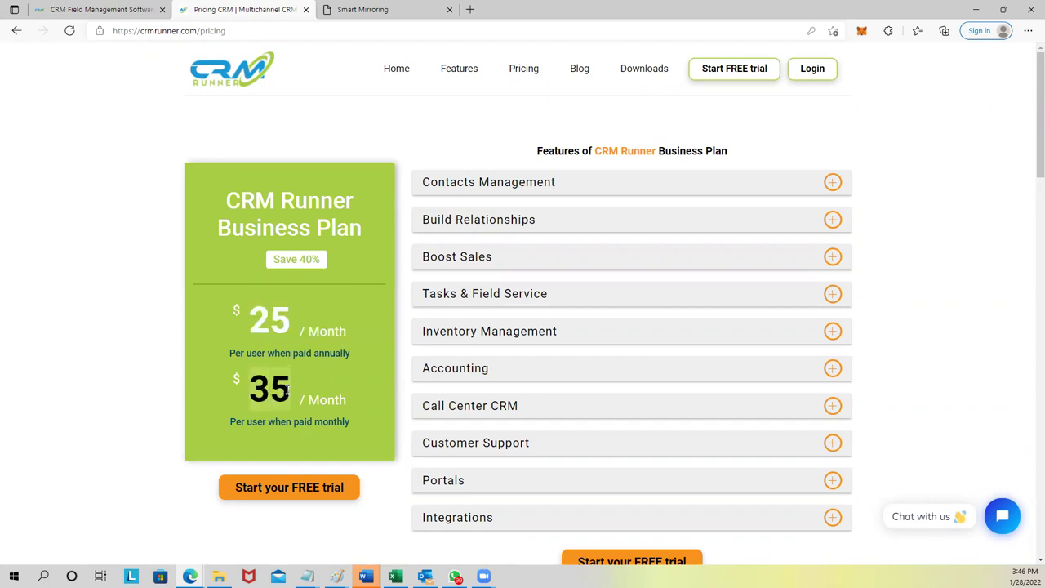
pyautogui.click(274, 263)
pyautogui.moveTo(274, 263); pyautogui.dragTo(331, 258)
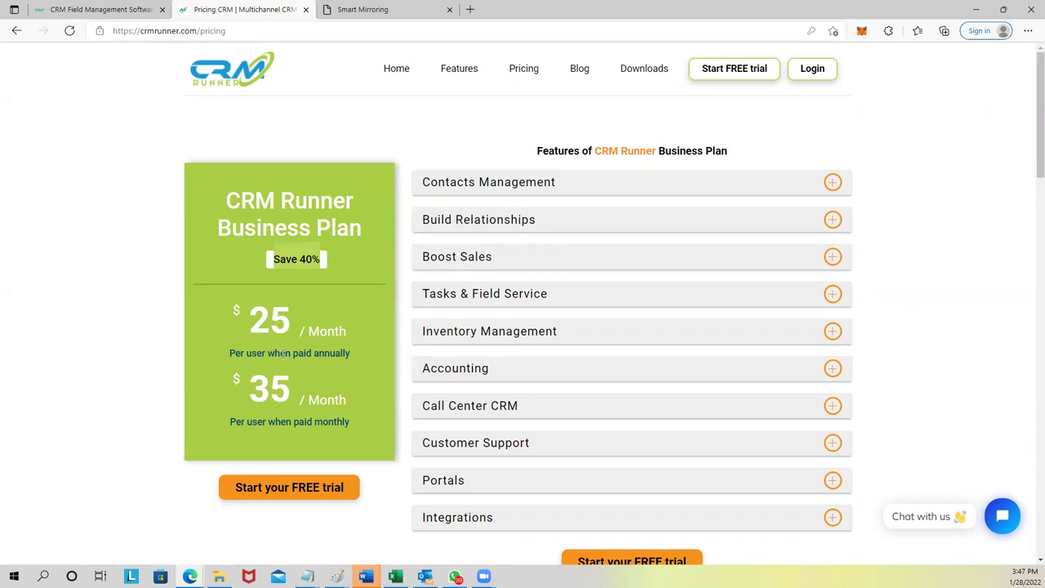
pyautogui.scroll(-3, 283, 354)
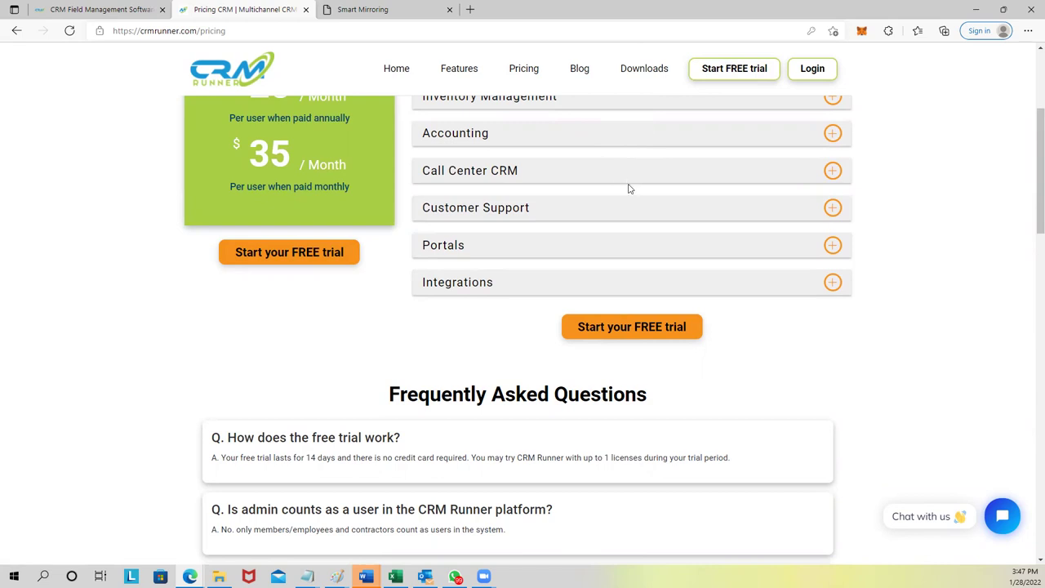
pyautogui.scroll(2, 354, 158)
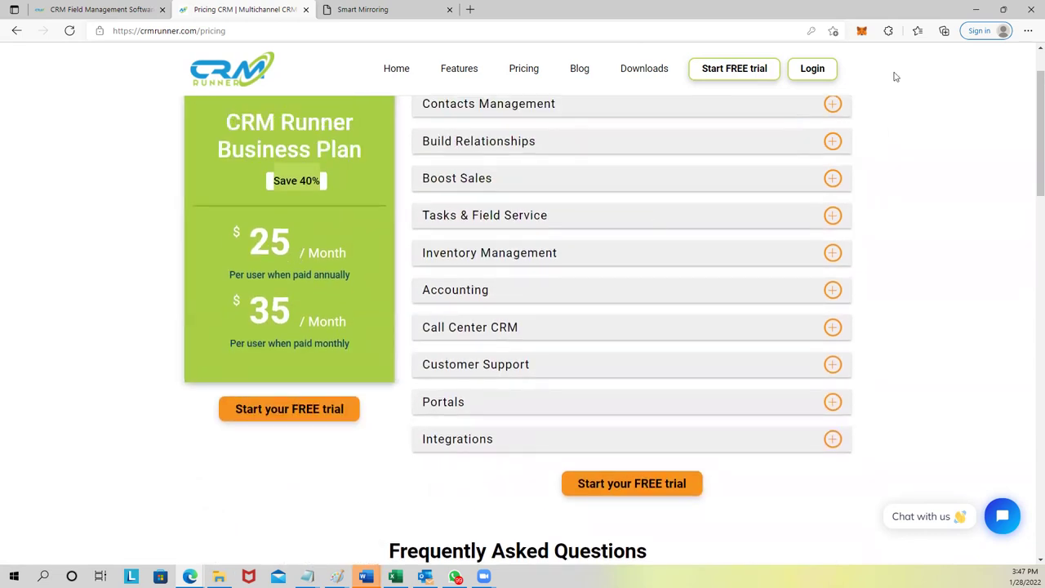
# Log in to the CRM account with the saved credentials and view the account settings options, including Change Subscription and Cancel Subscription.
pyautogui.click(826, 70)
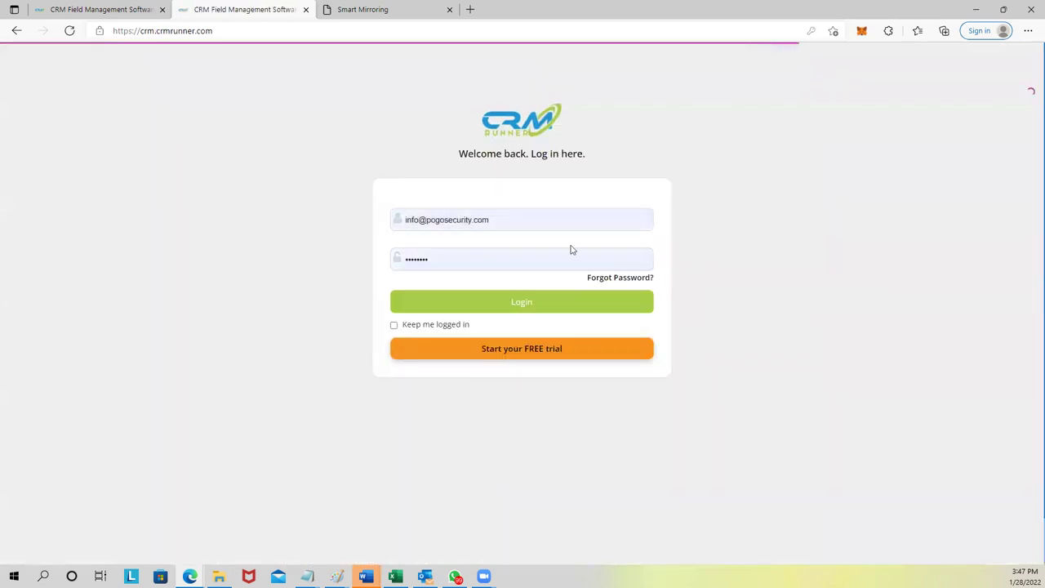
pyautogui.click(511, 304)
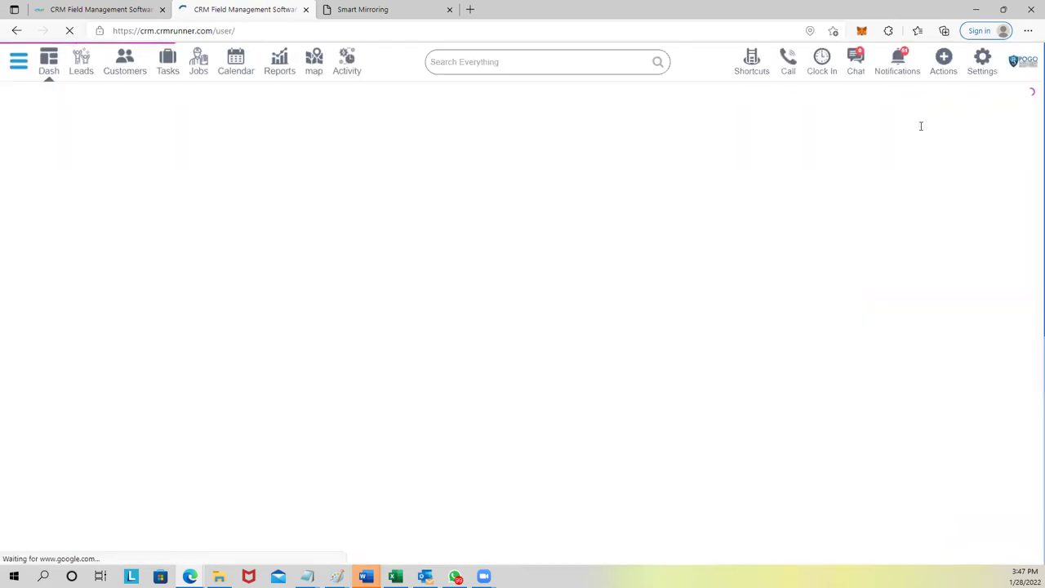
pyautogui.click(980, 71)
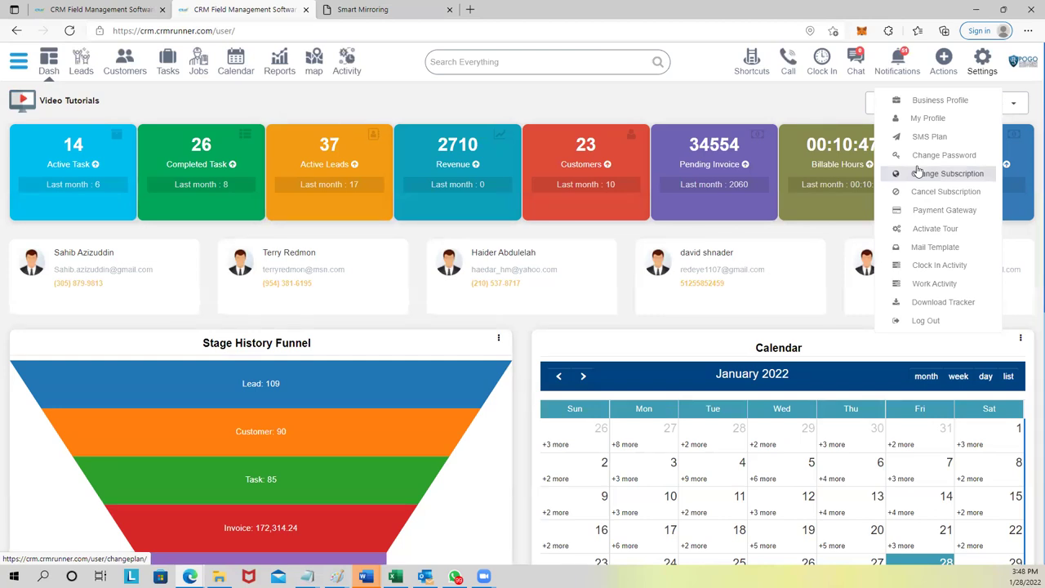
pyautogui.click(979, 70)
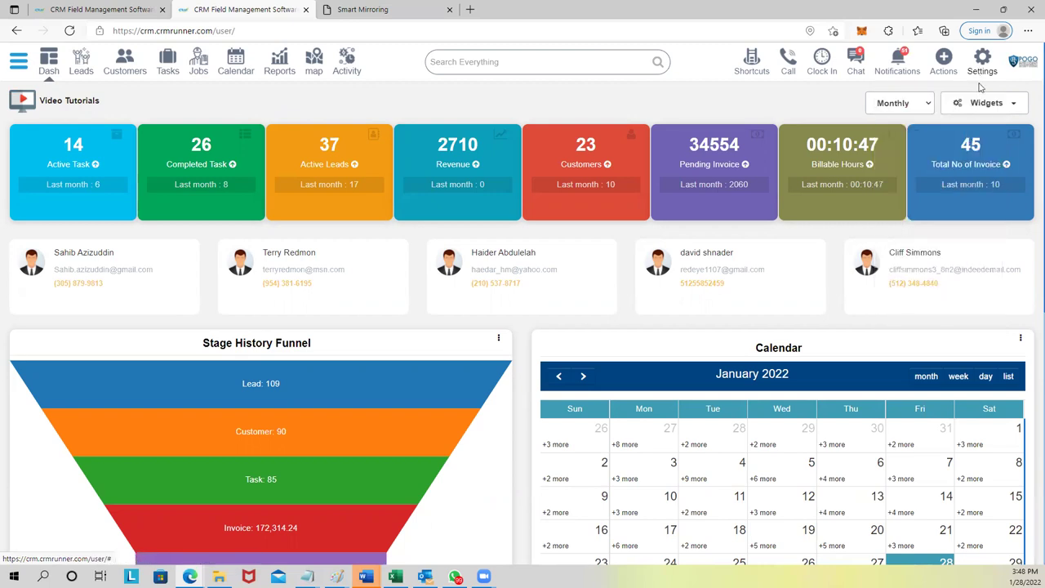
# Log out of the CRM account from the dashboard.
pyautogui.click(984, 67)
pyautogui.click(928, 324)
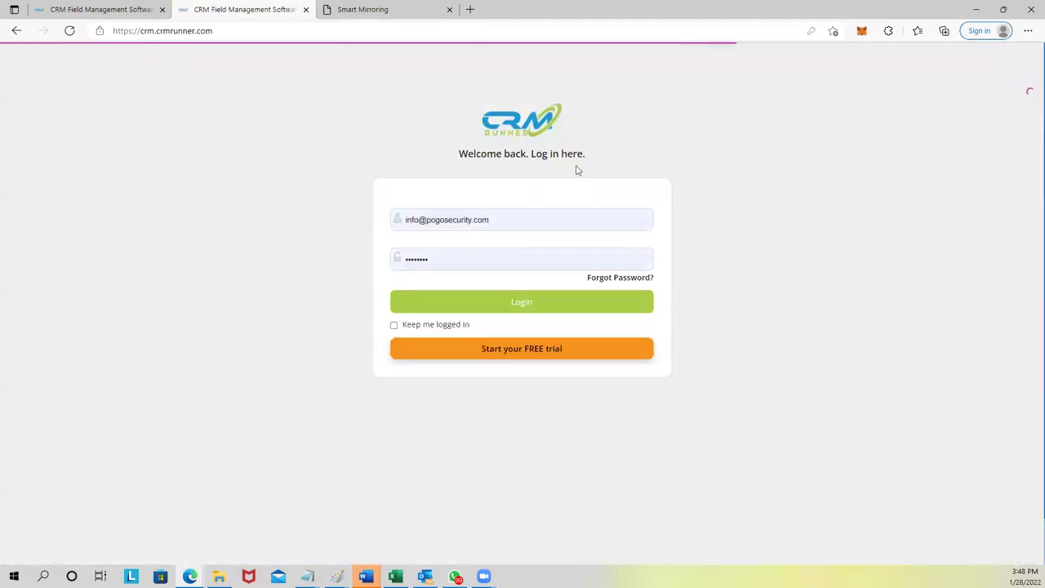
# Return to the CRM Runner website's home page, view the free trial sign-up form and close it without filling it in.
pyautogui.click(535, 135)
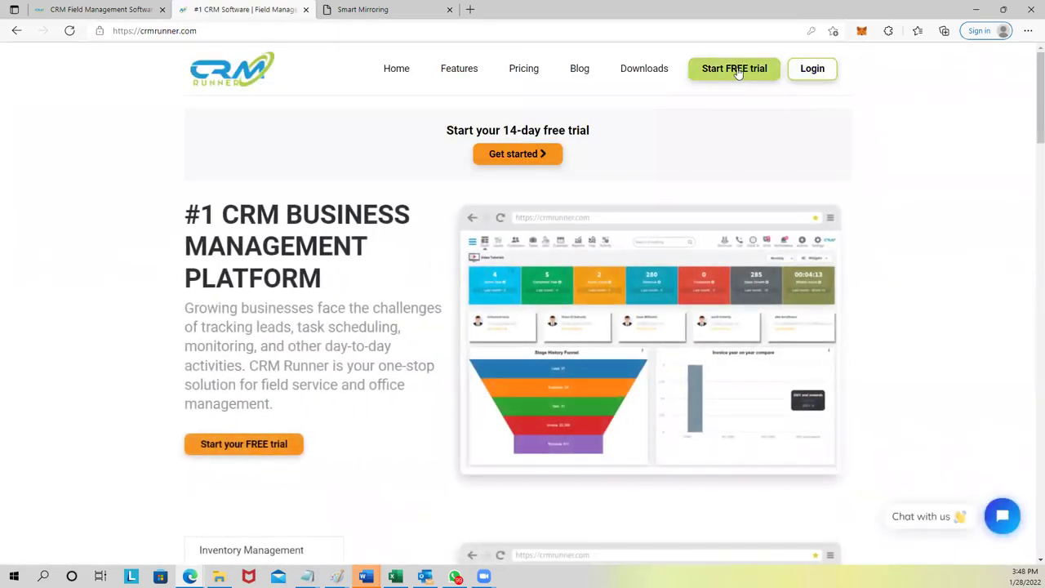
pyautogui.click(738, 70)
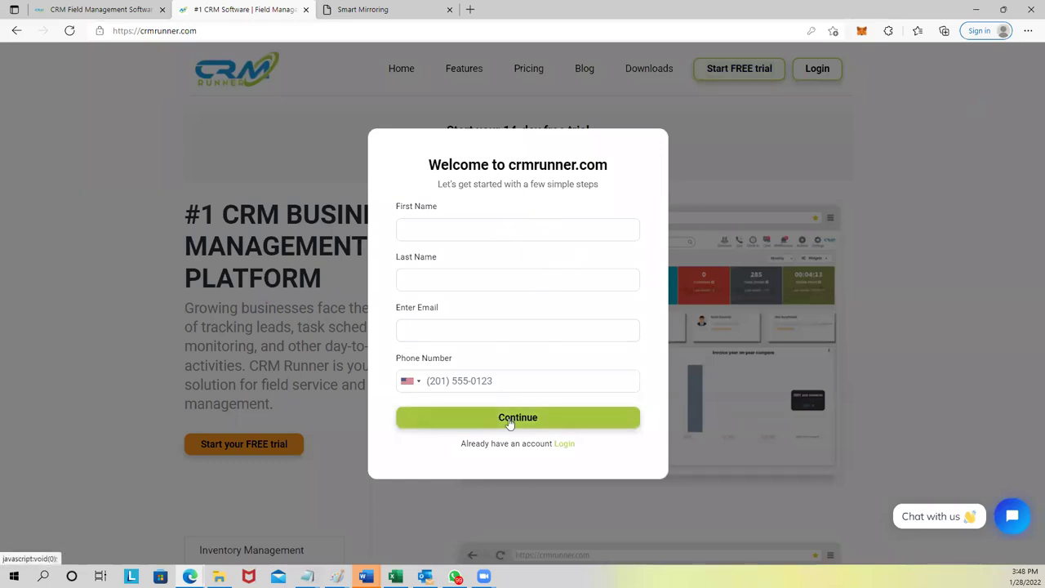
pyautogui.click(335, 165)
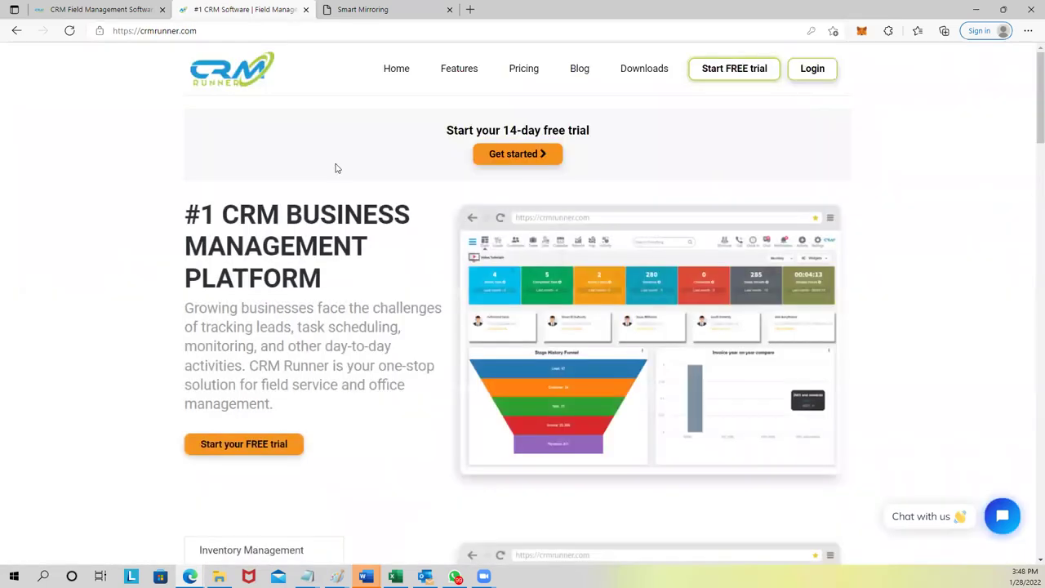